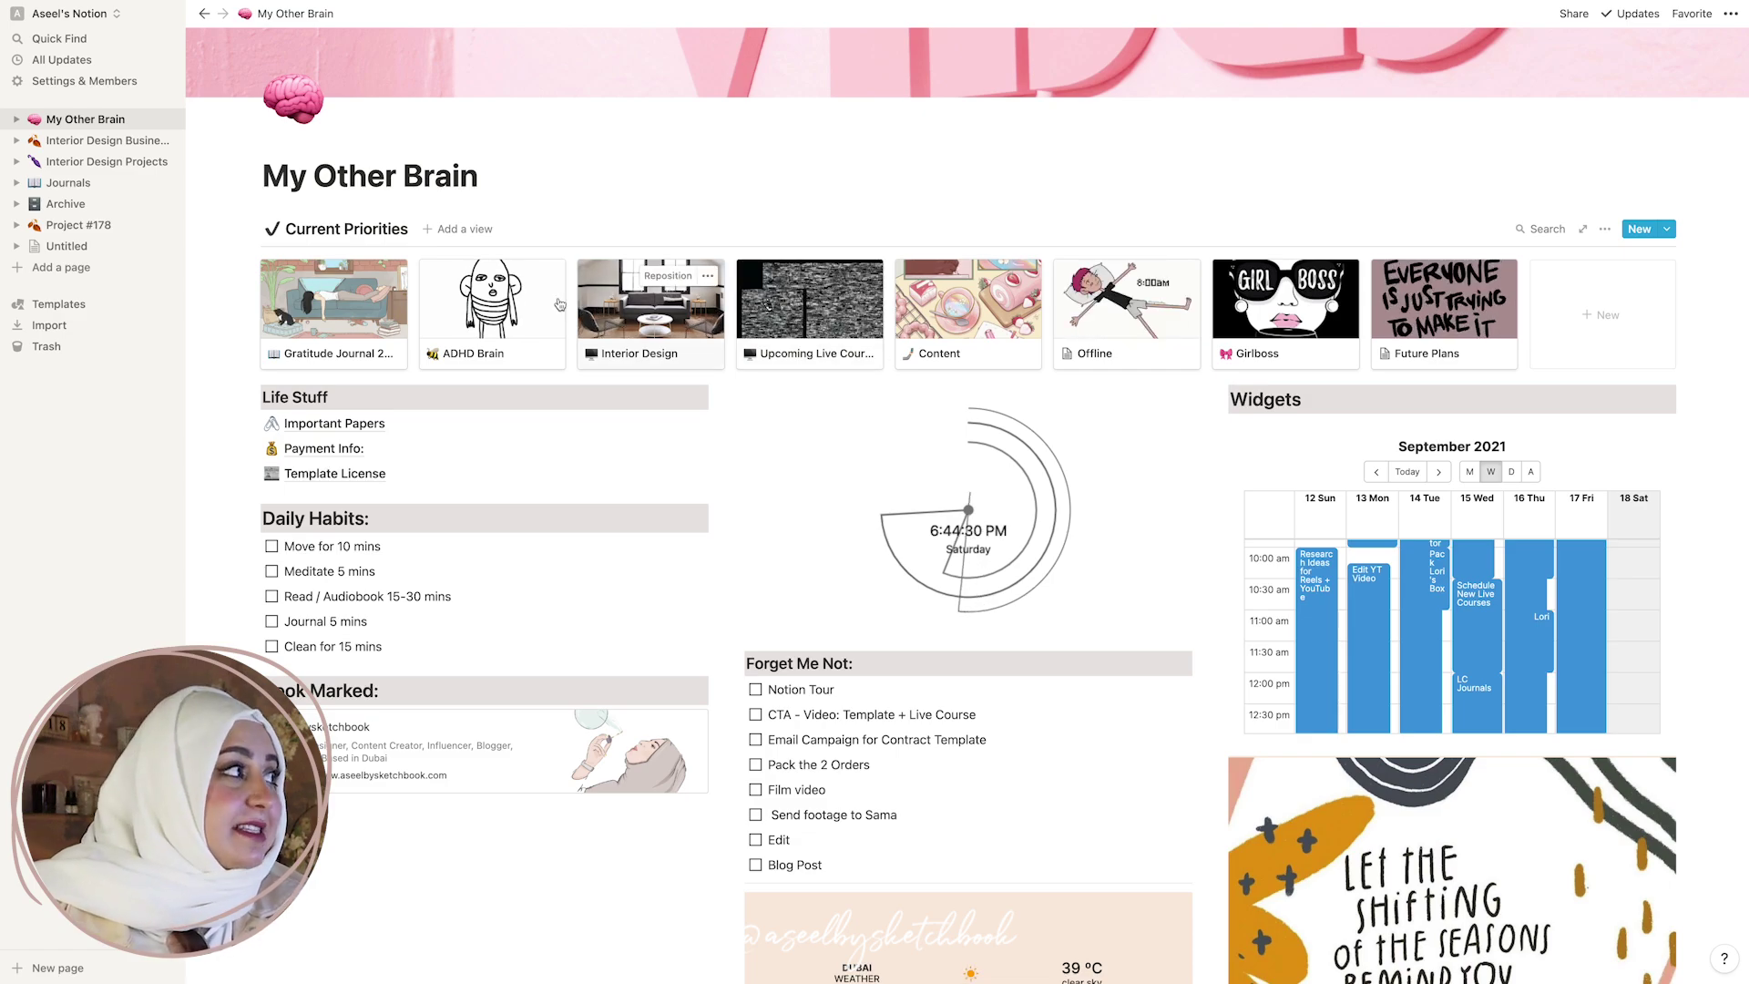
# Open Interior Design Business & Data Base and review its week overview, clients, projects, trends and calendar.
pyautogui.click(117, 146)
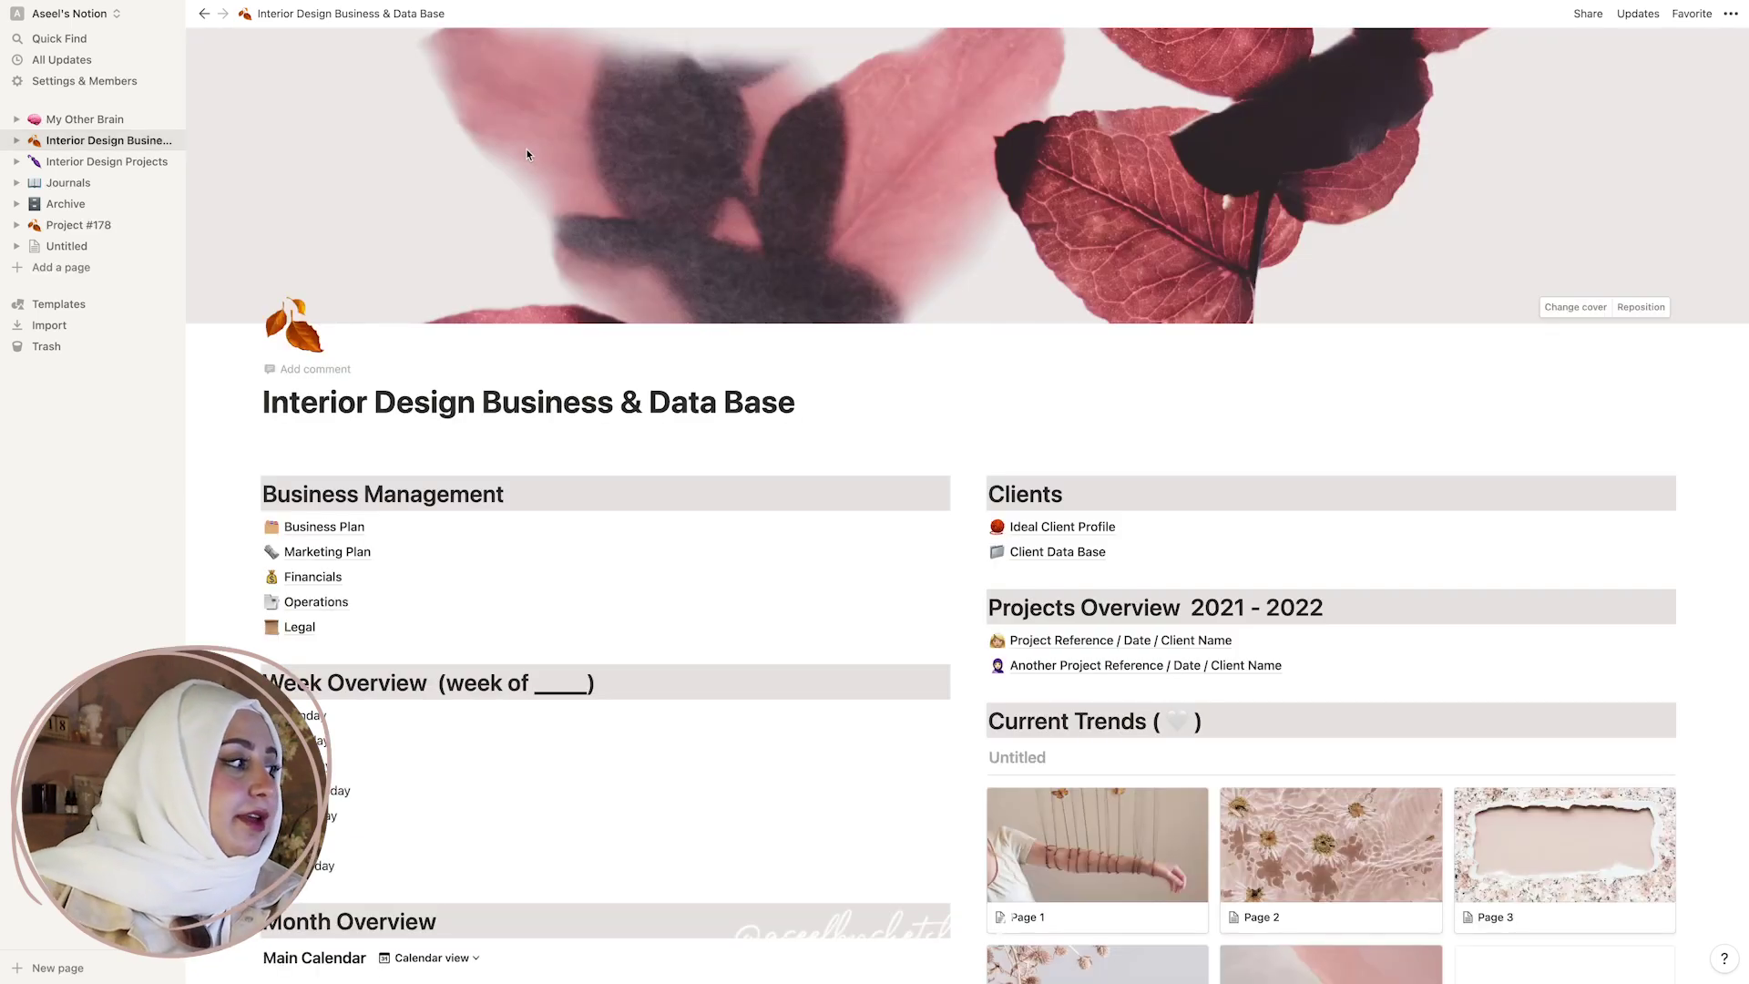
pyautogui.scroll(-5, 519, 433)
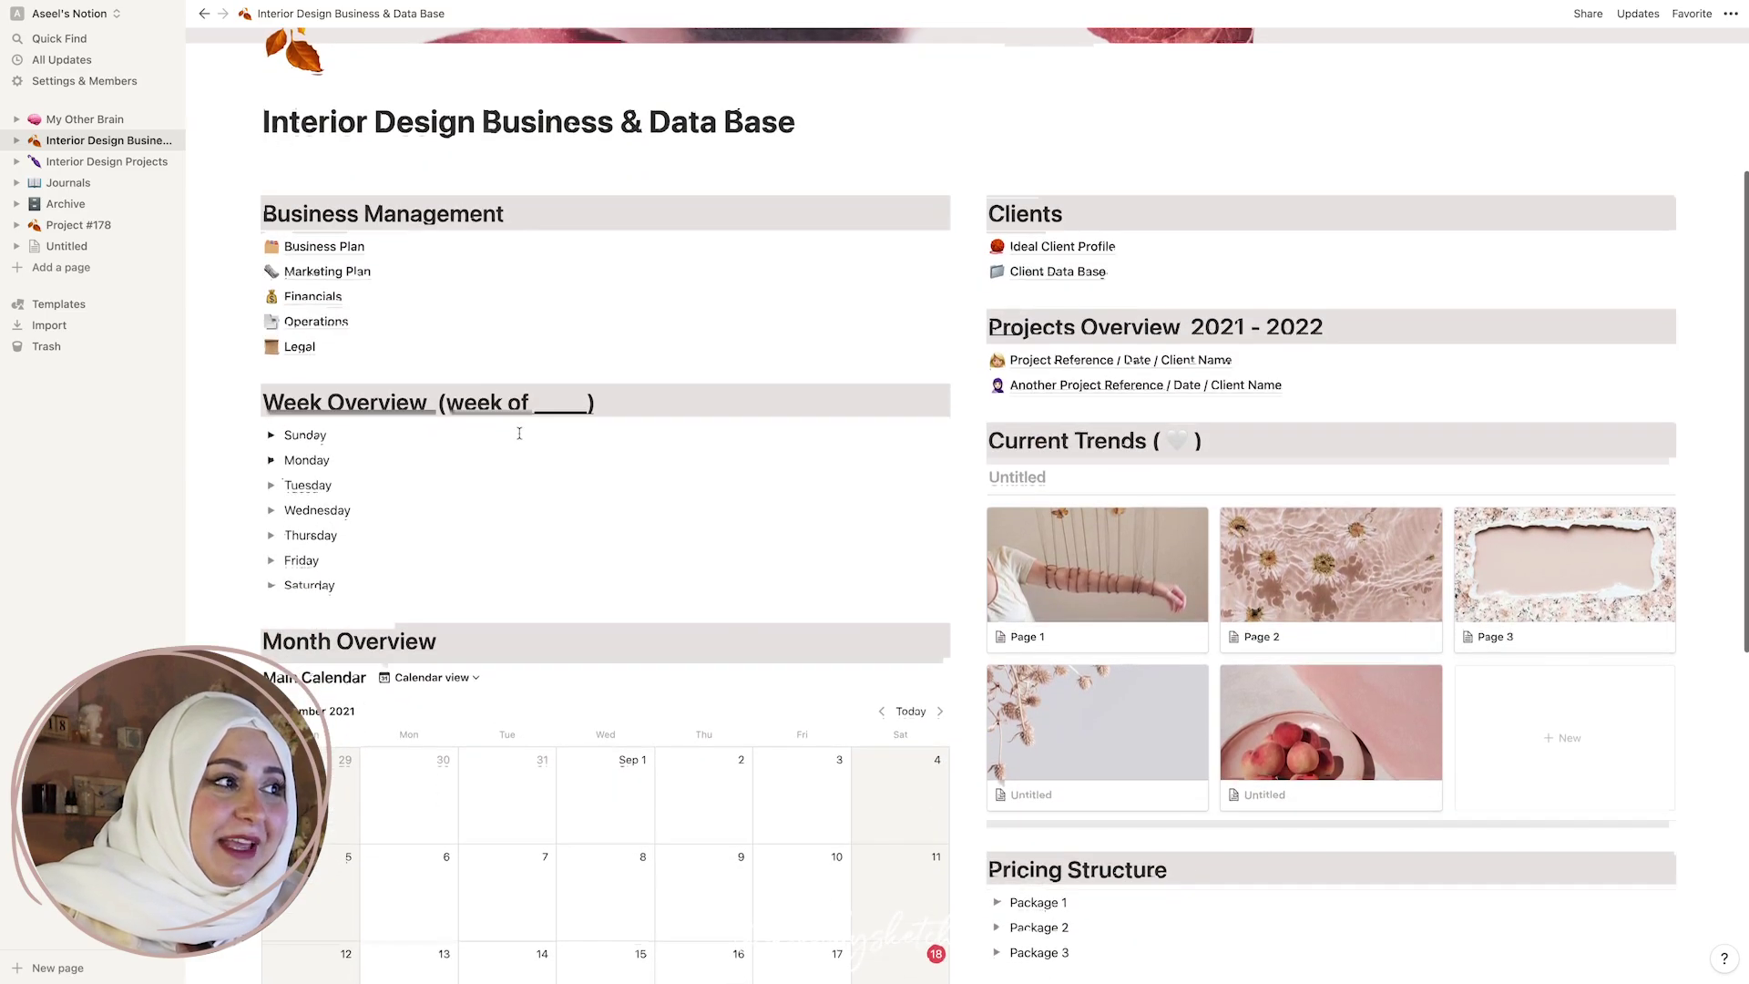
pyautogui.scroll(-2, 519, 434)
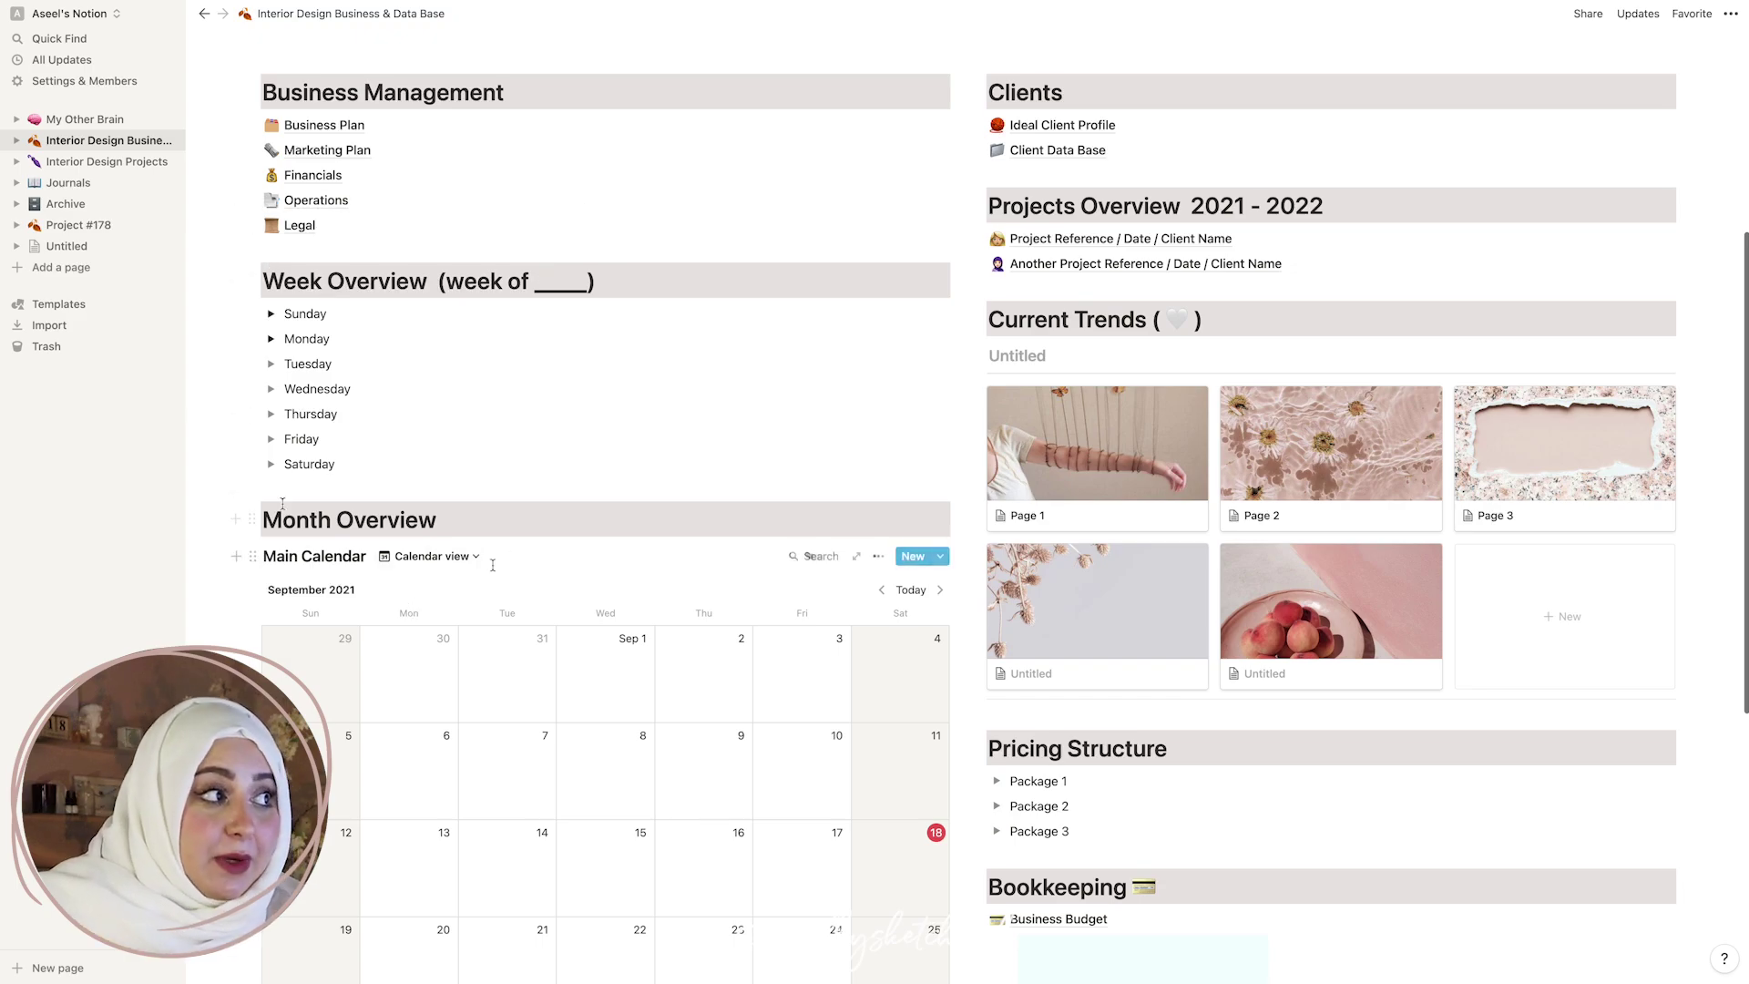
pyautogui.scroll(-4, 493, 566)
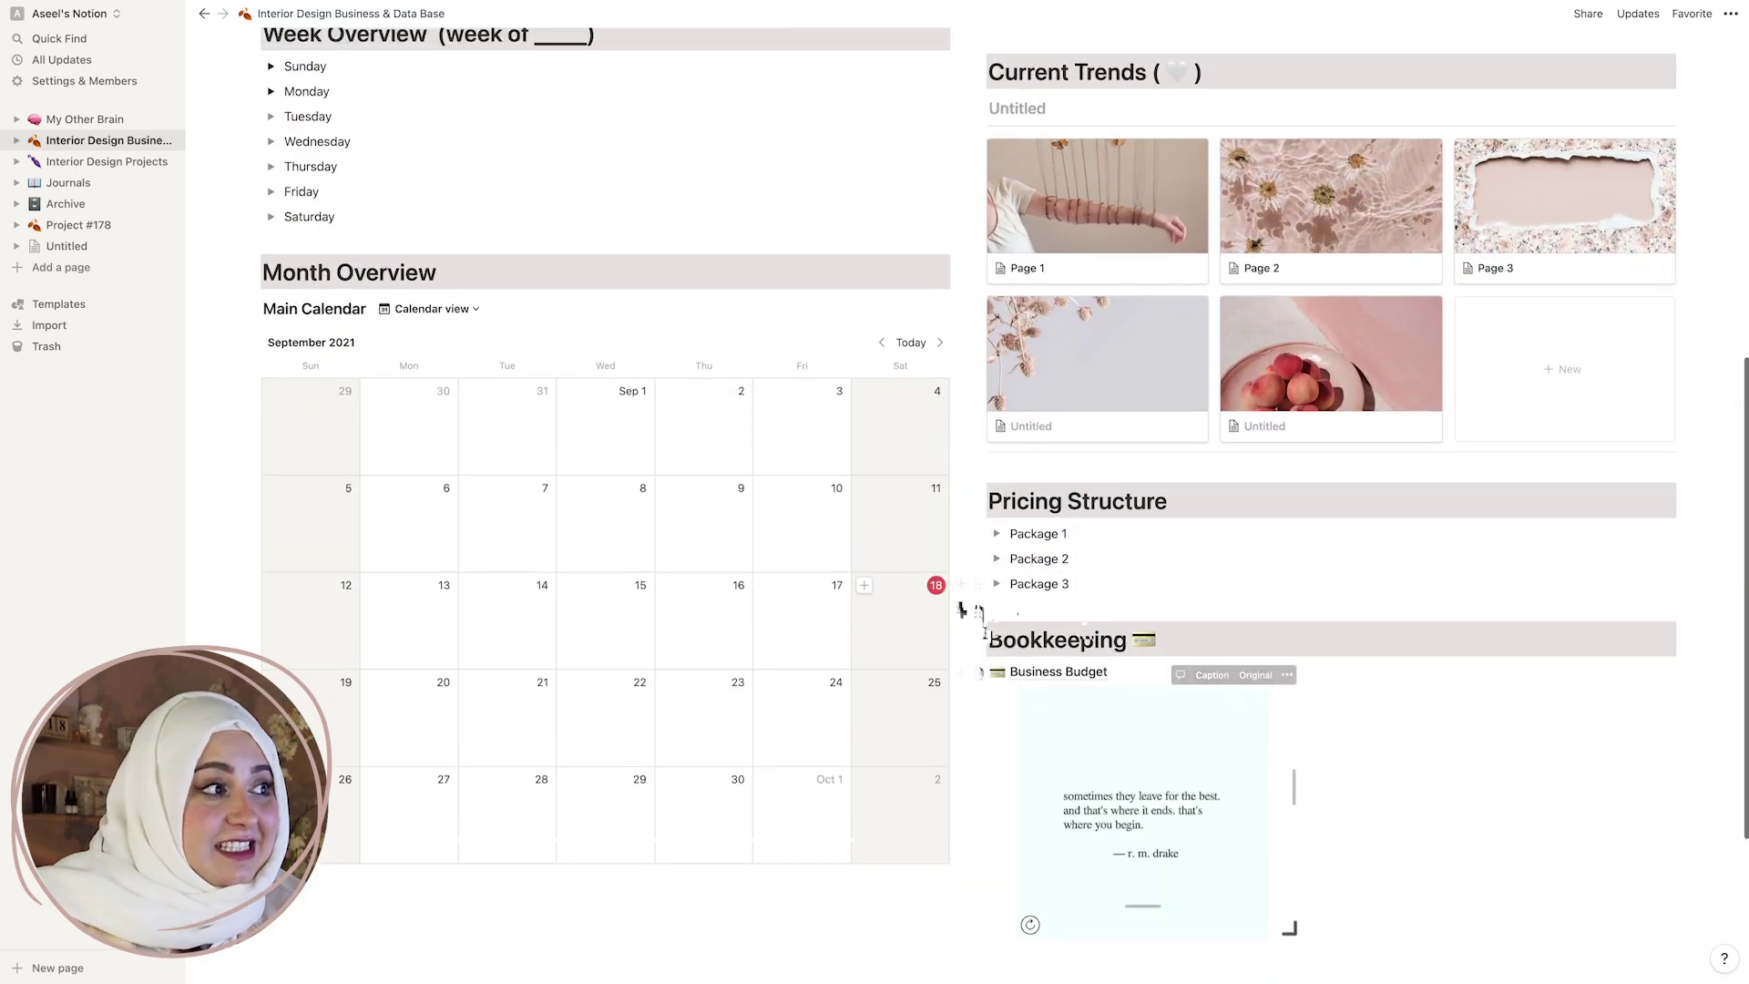
pyautogui.scroll(5, 1047, 546)
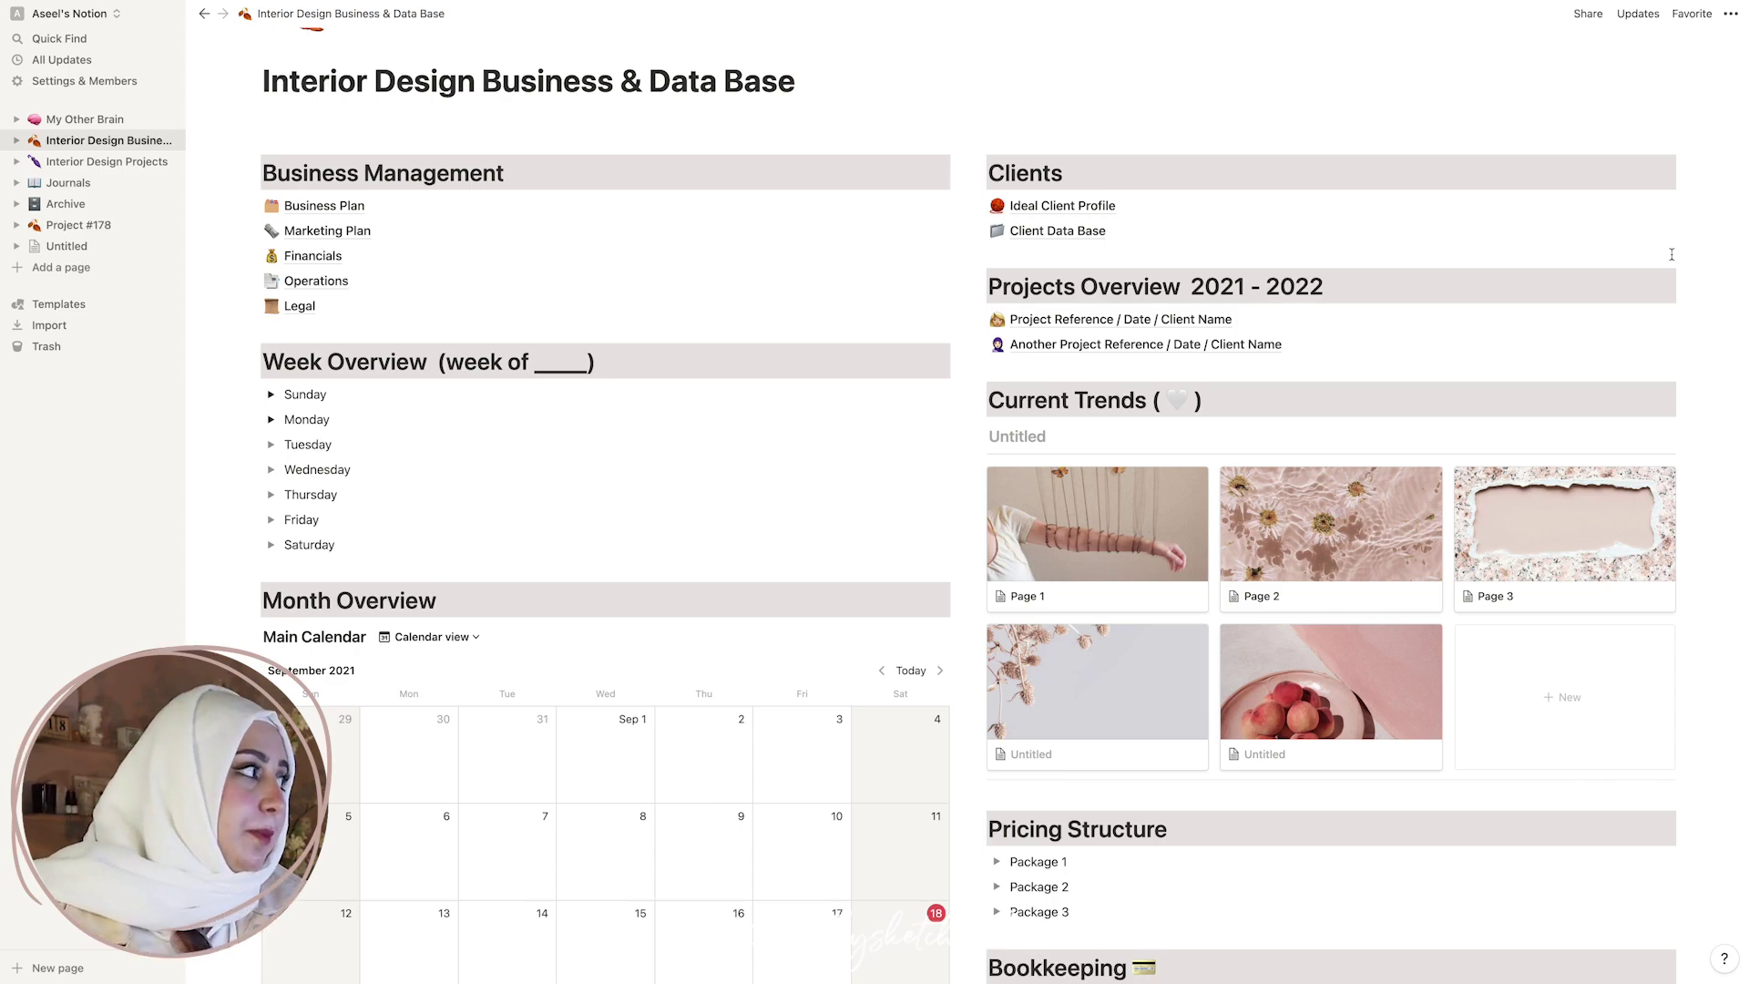
# Add a new empty page, skipping the templates, with a potted-plant emoji and the title 'page'.
pyautogui.click(62, 268)
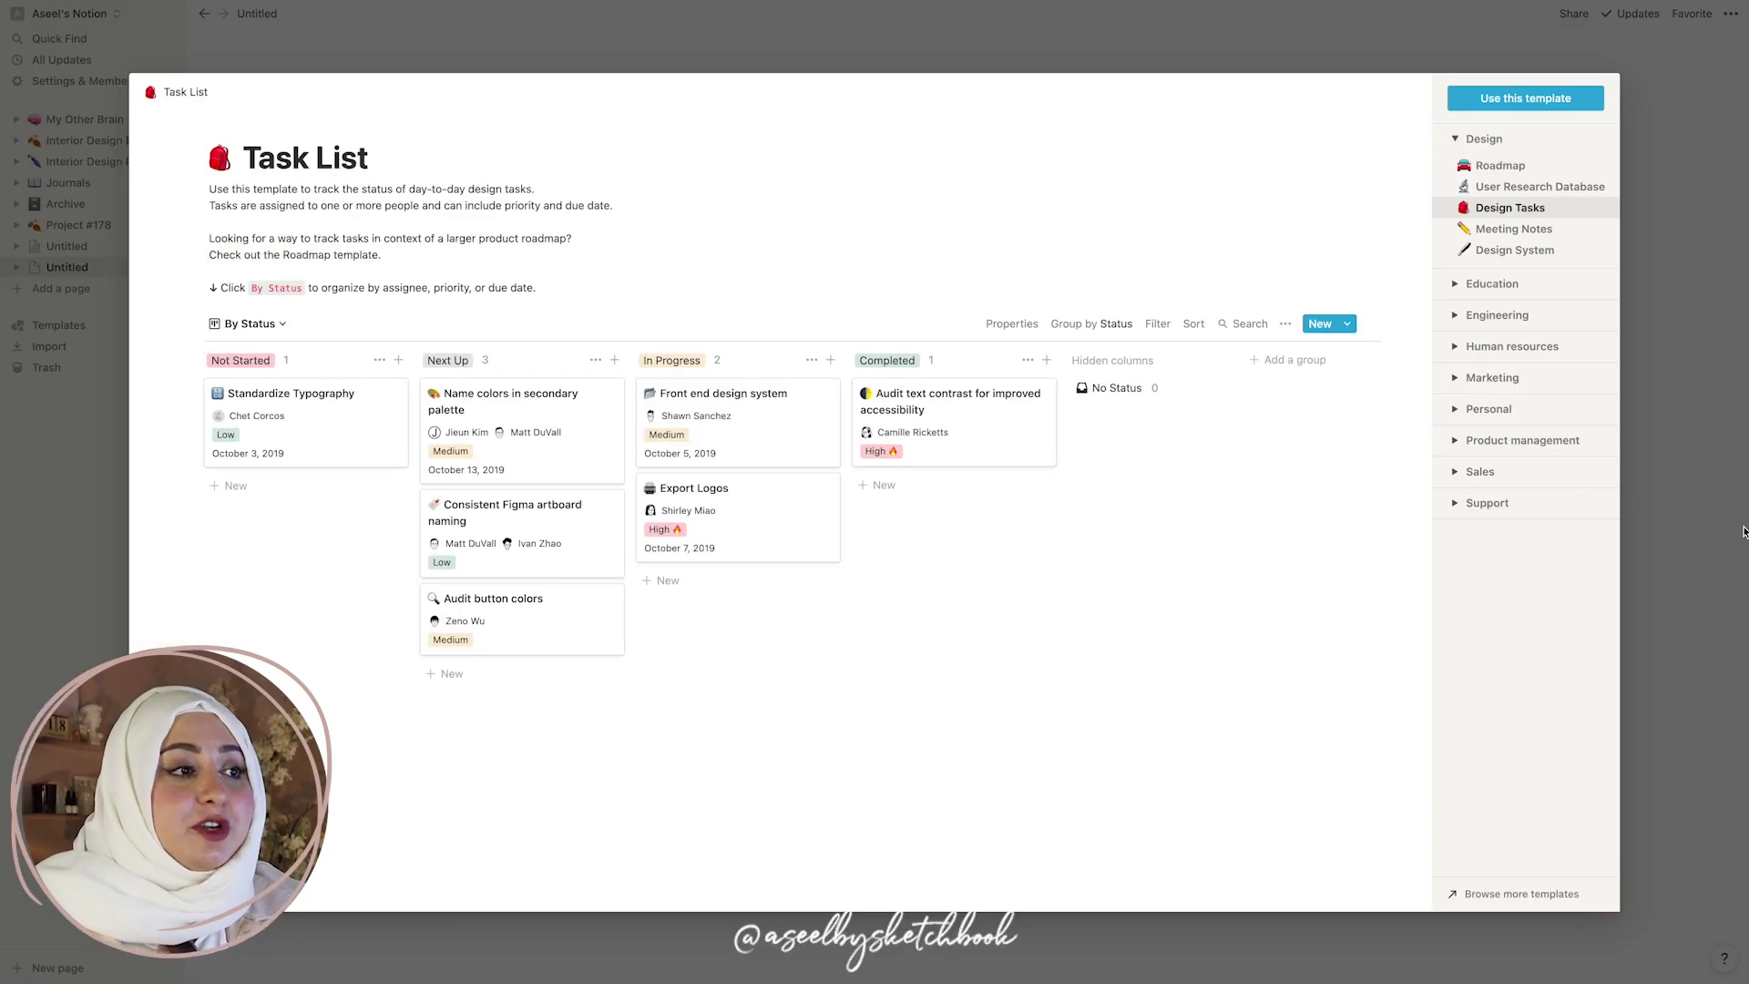
pyautogui.click(1686, 248)
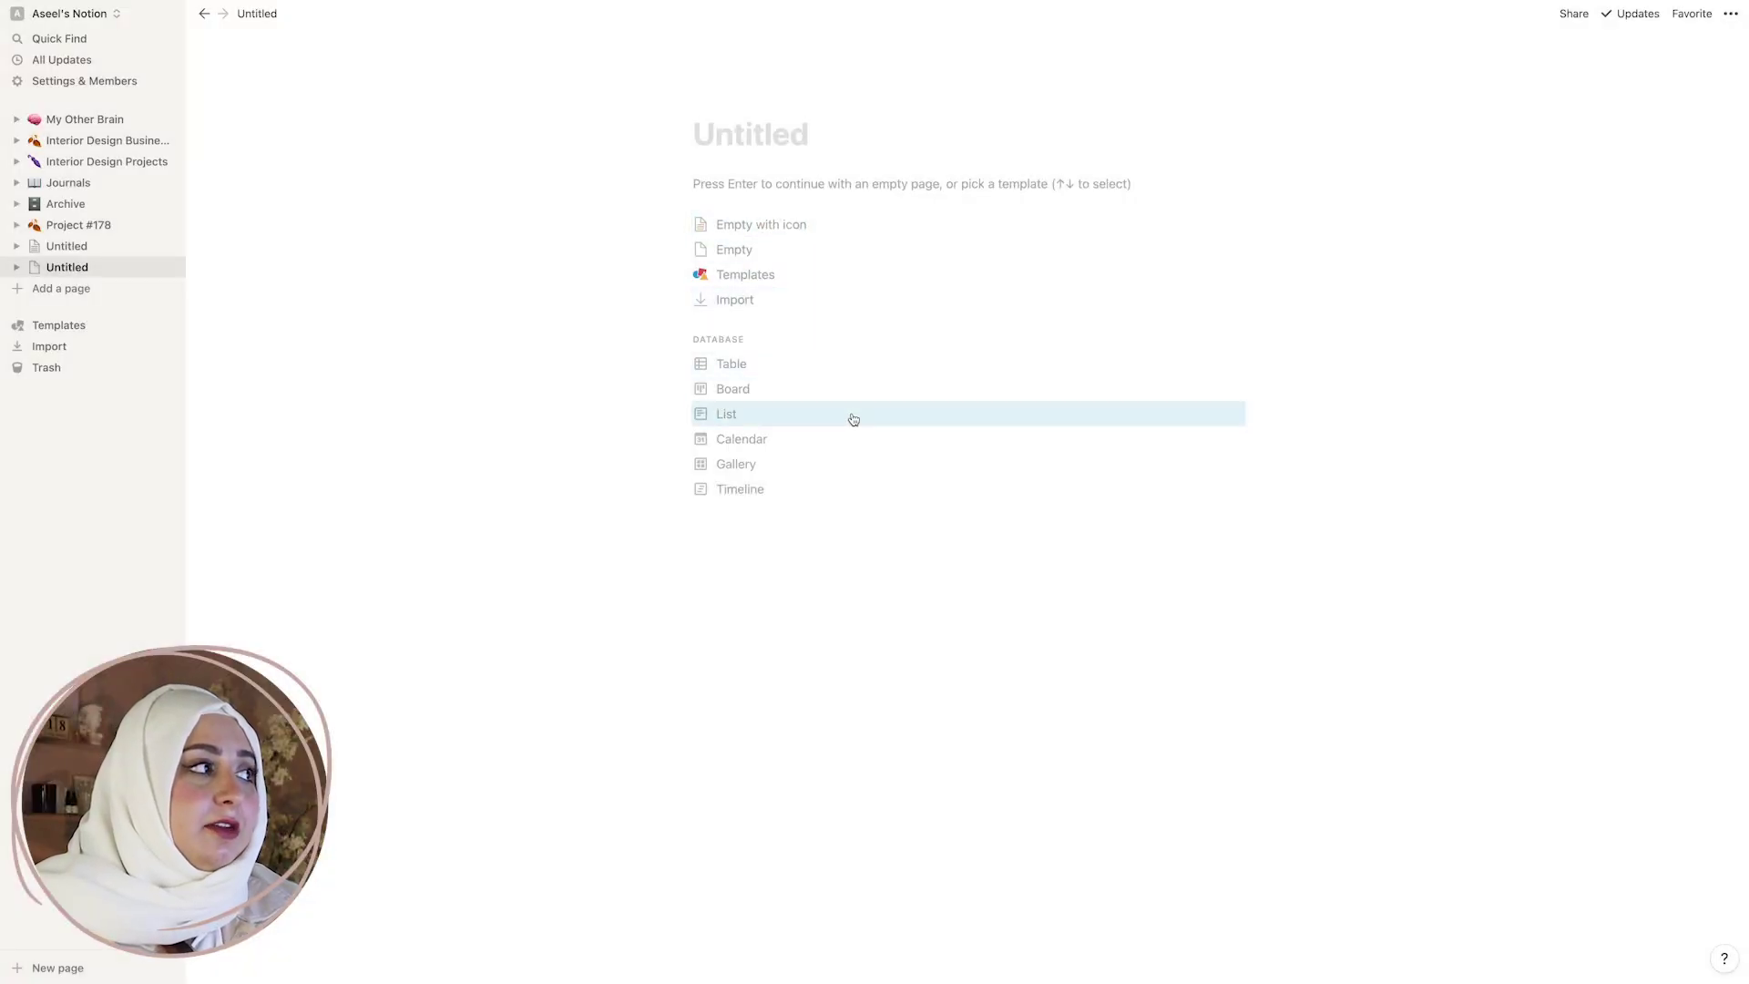
pyautogui.click(811, 224)
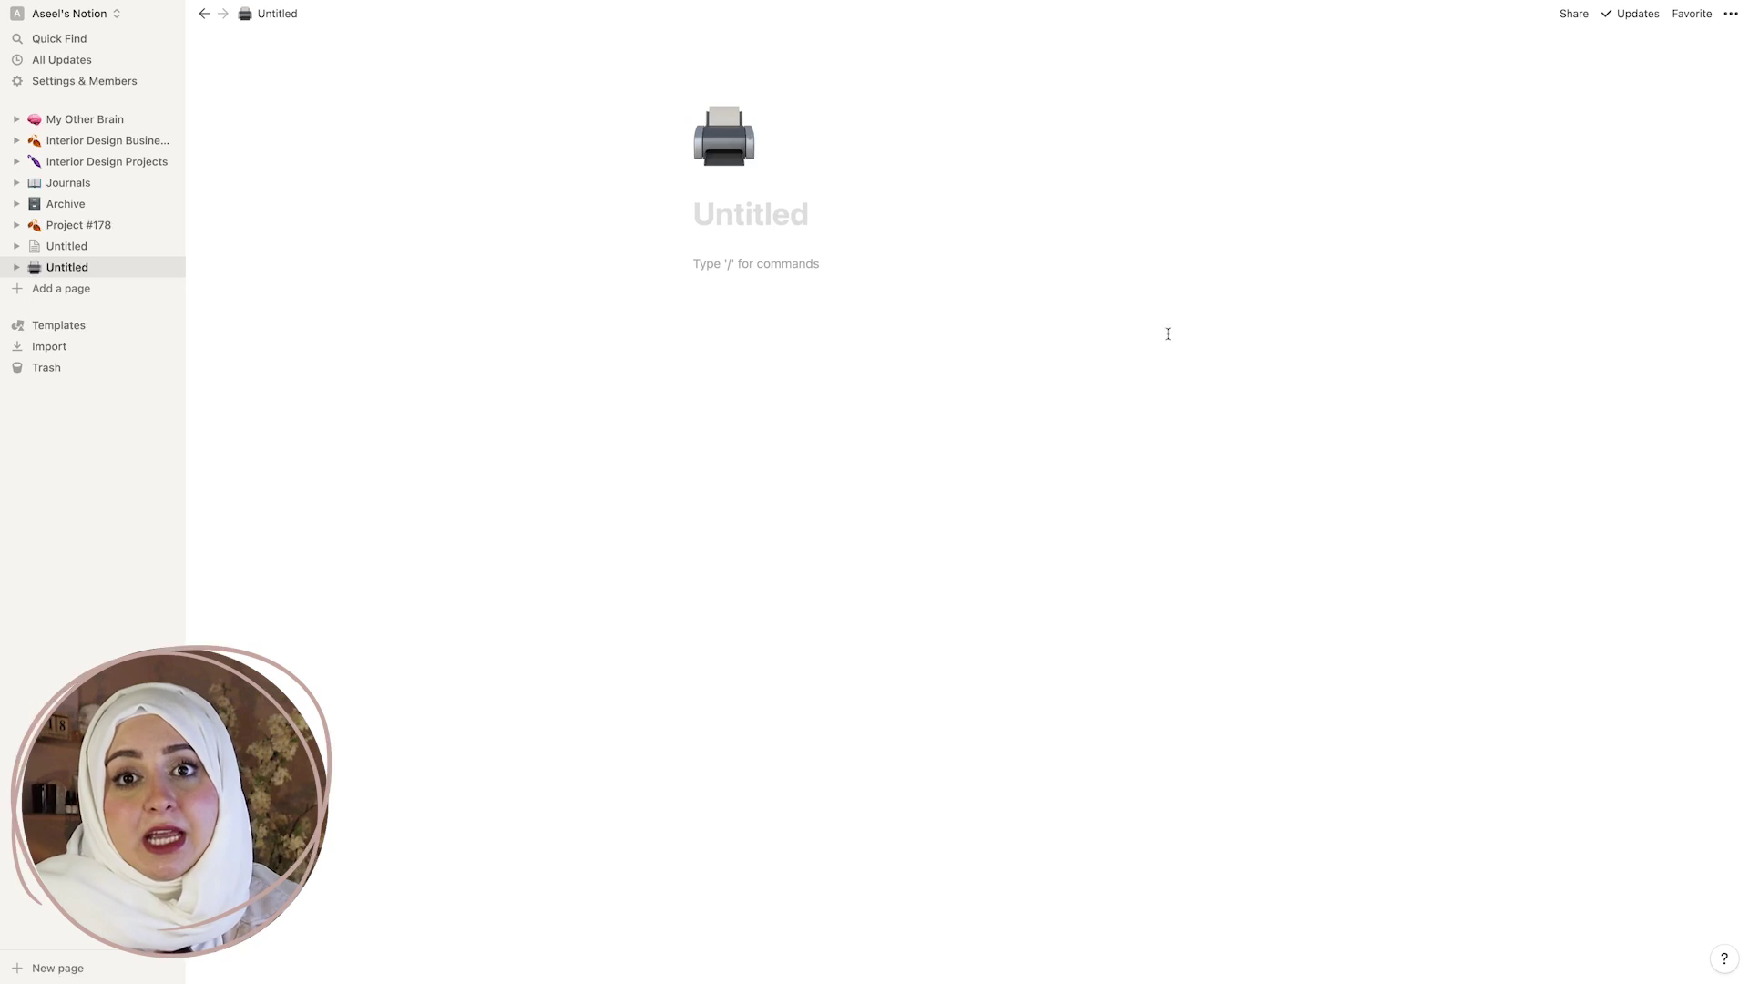
pyautogui.click(745, 148)
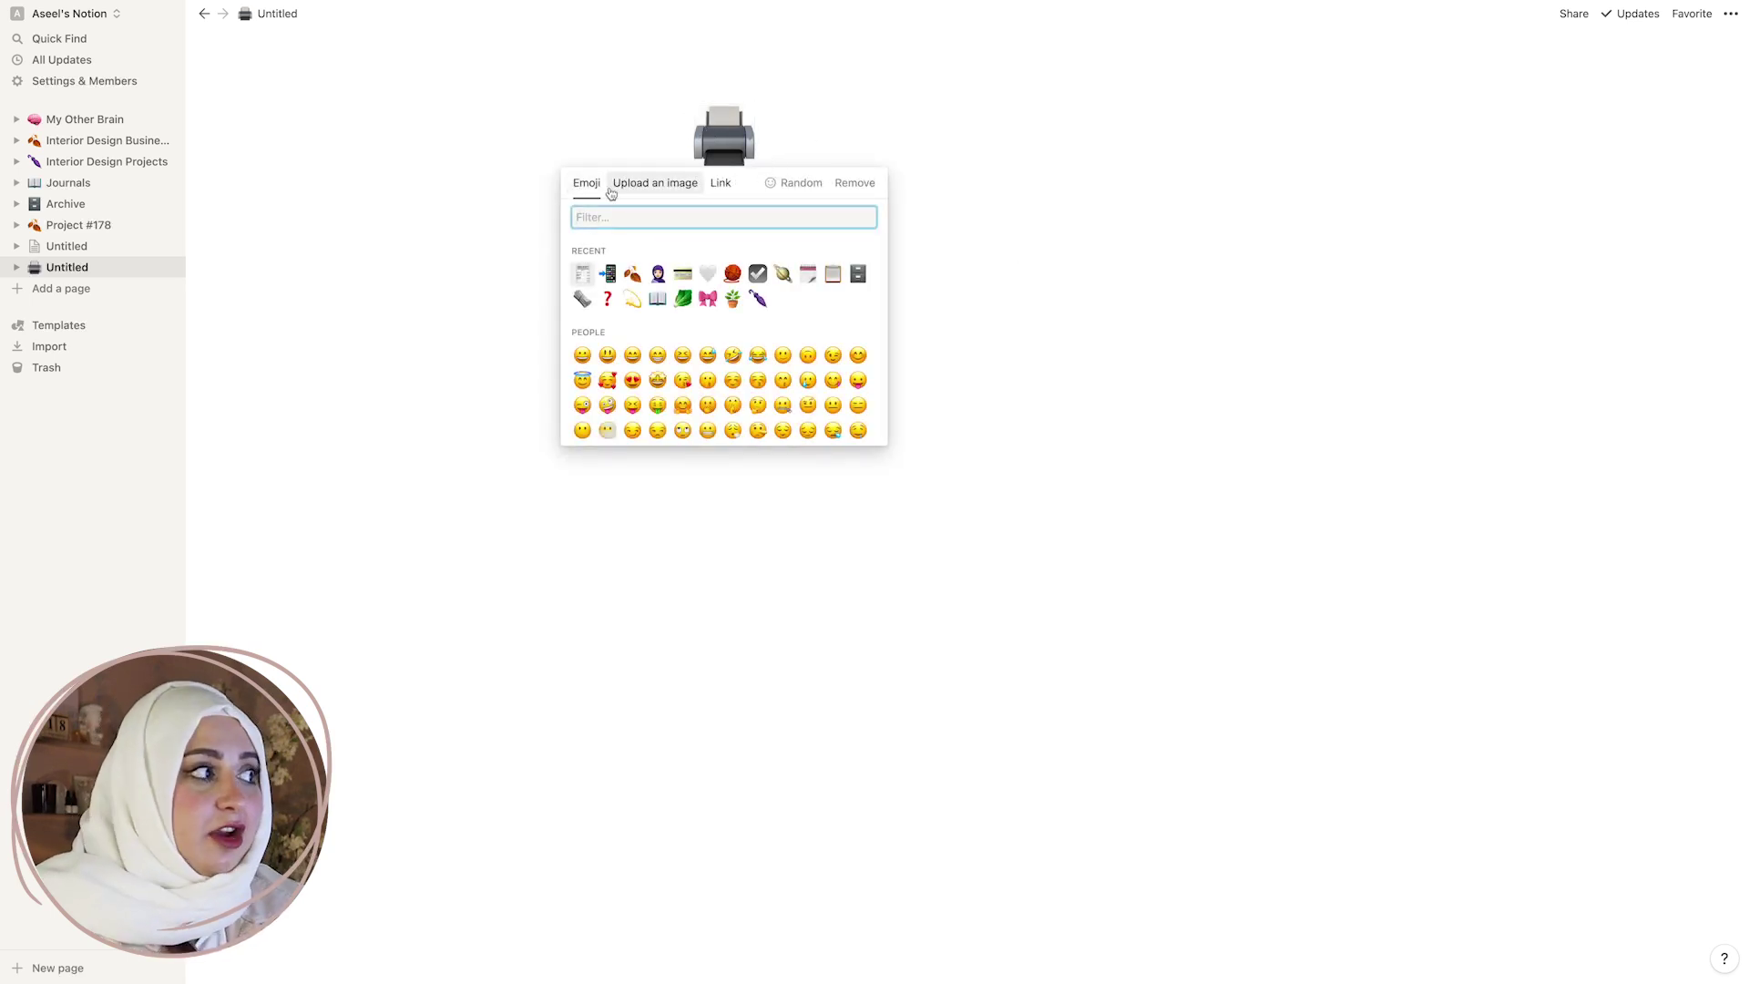
pyautogui.click(731, 300)
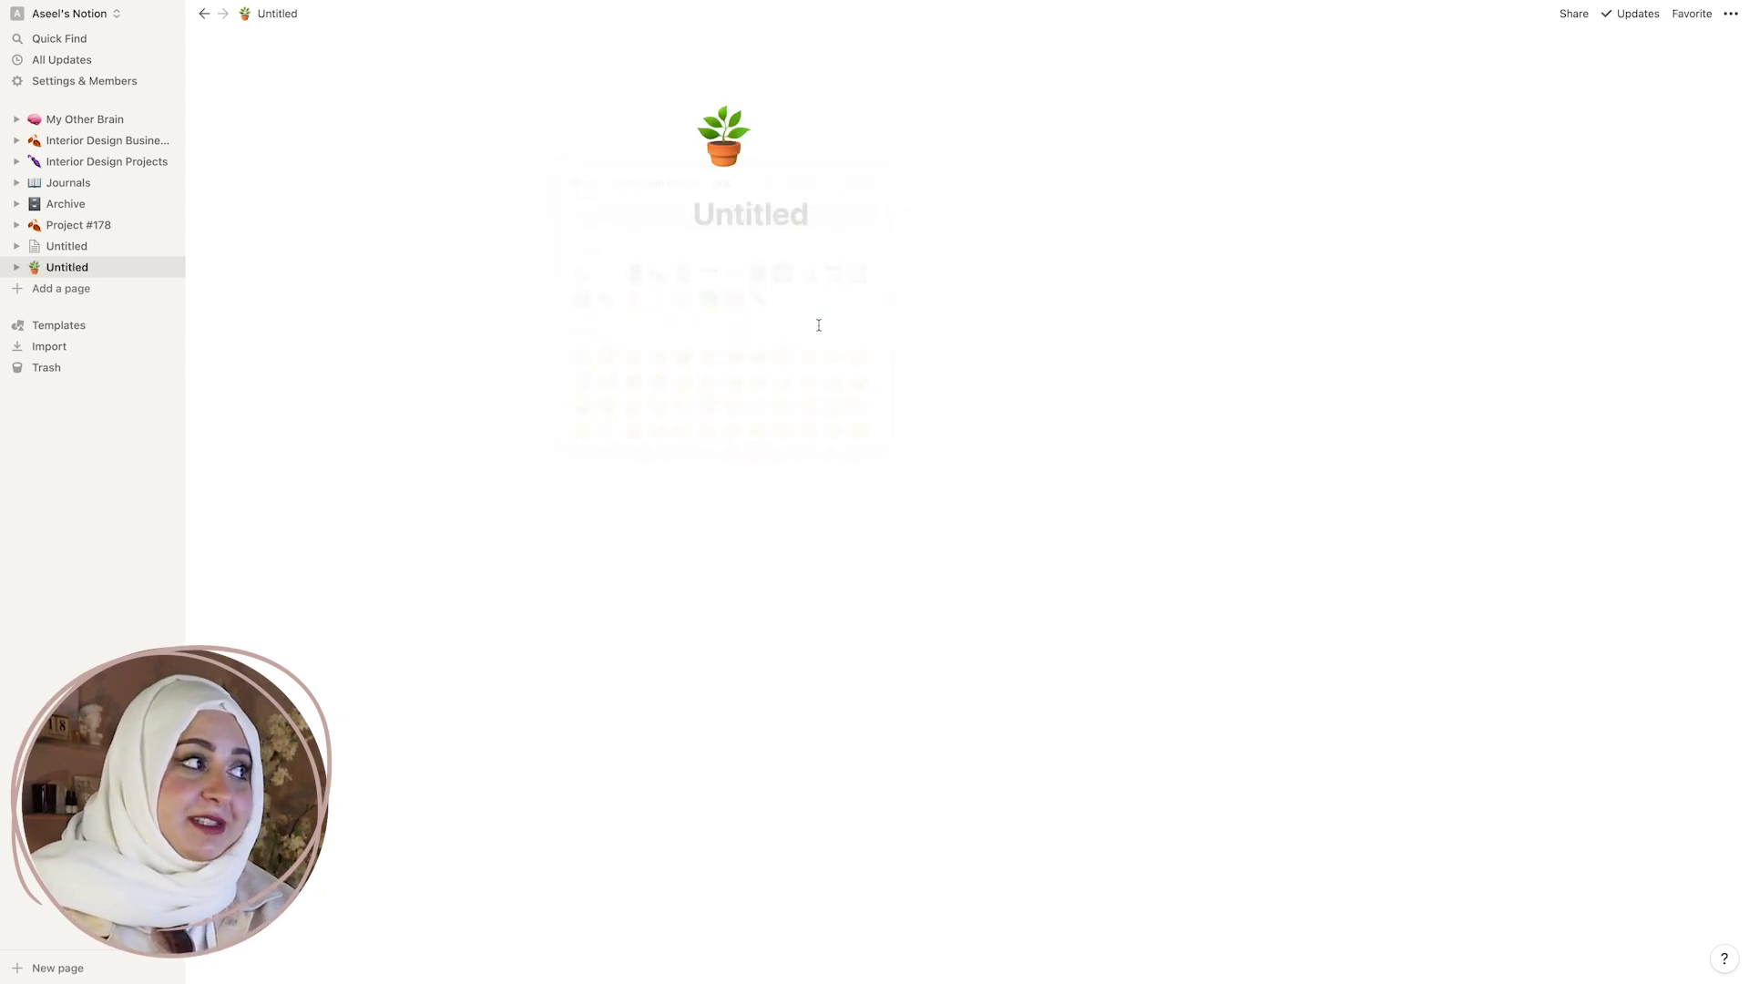
pyautogui.click(777, 216)
pyautogui.write('page')
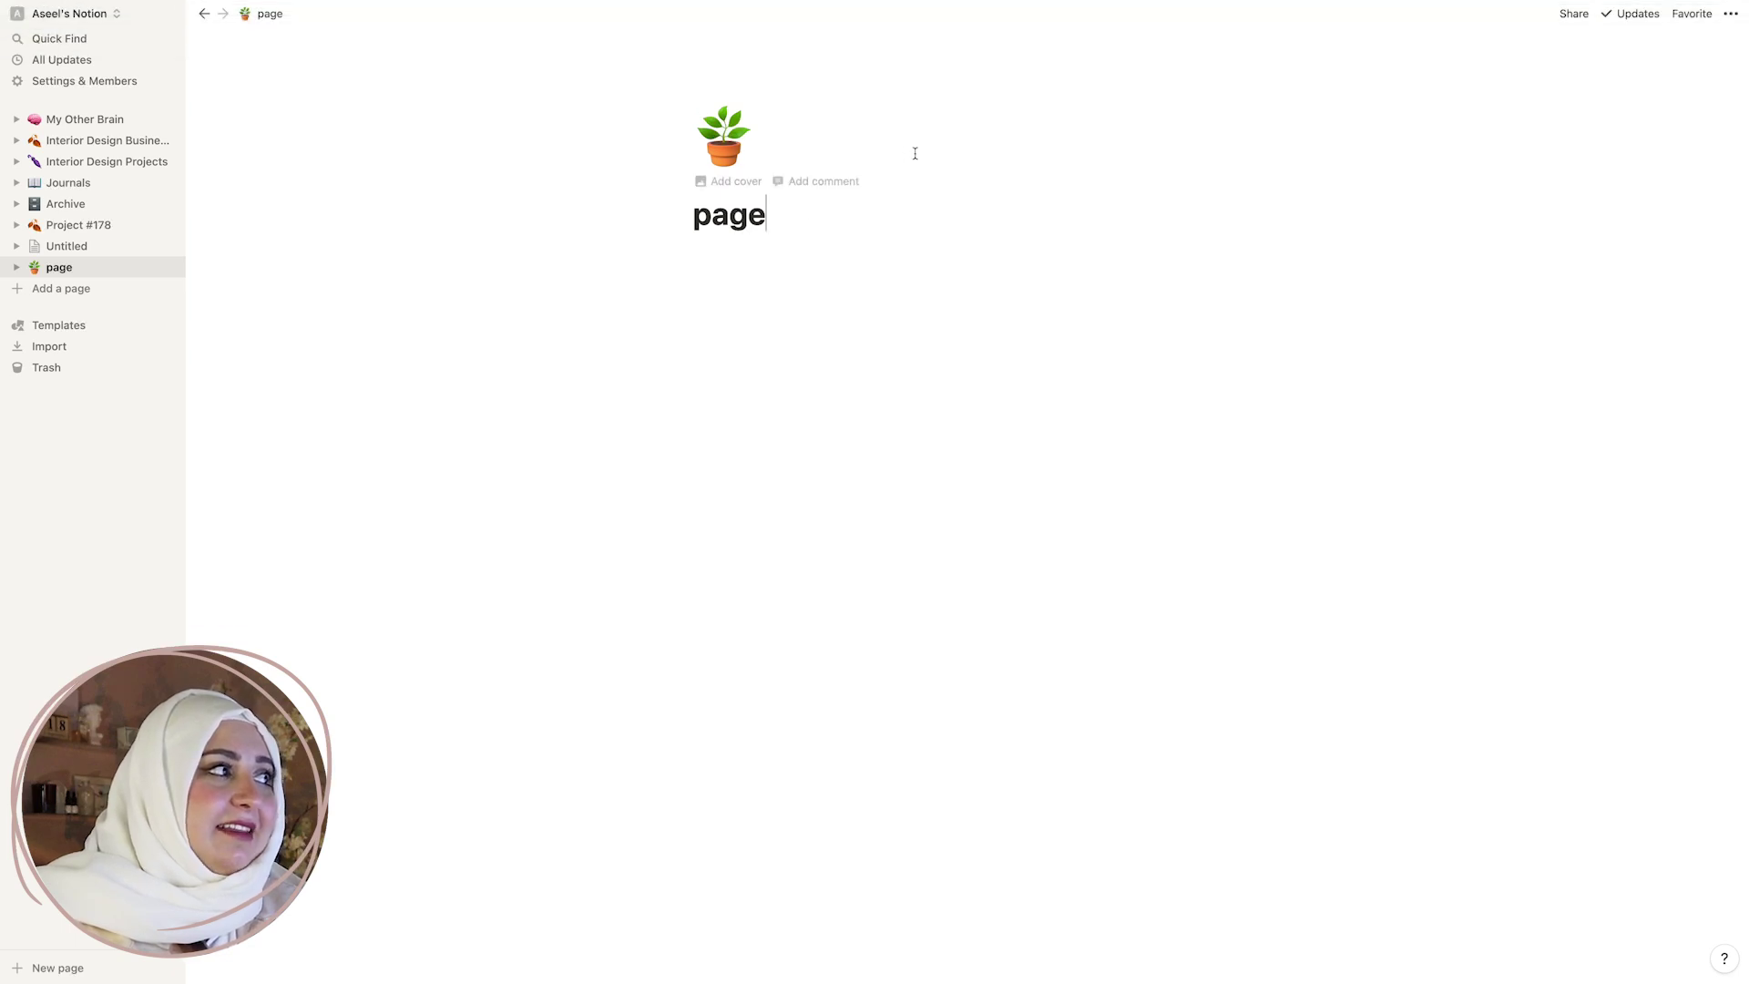
# Add a cover to the page and browse the Link, Upload and Unsplash cover sources.
pyautogui.click(733, 150)
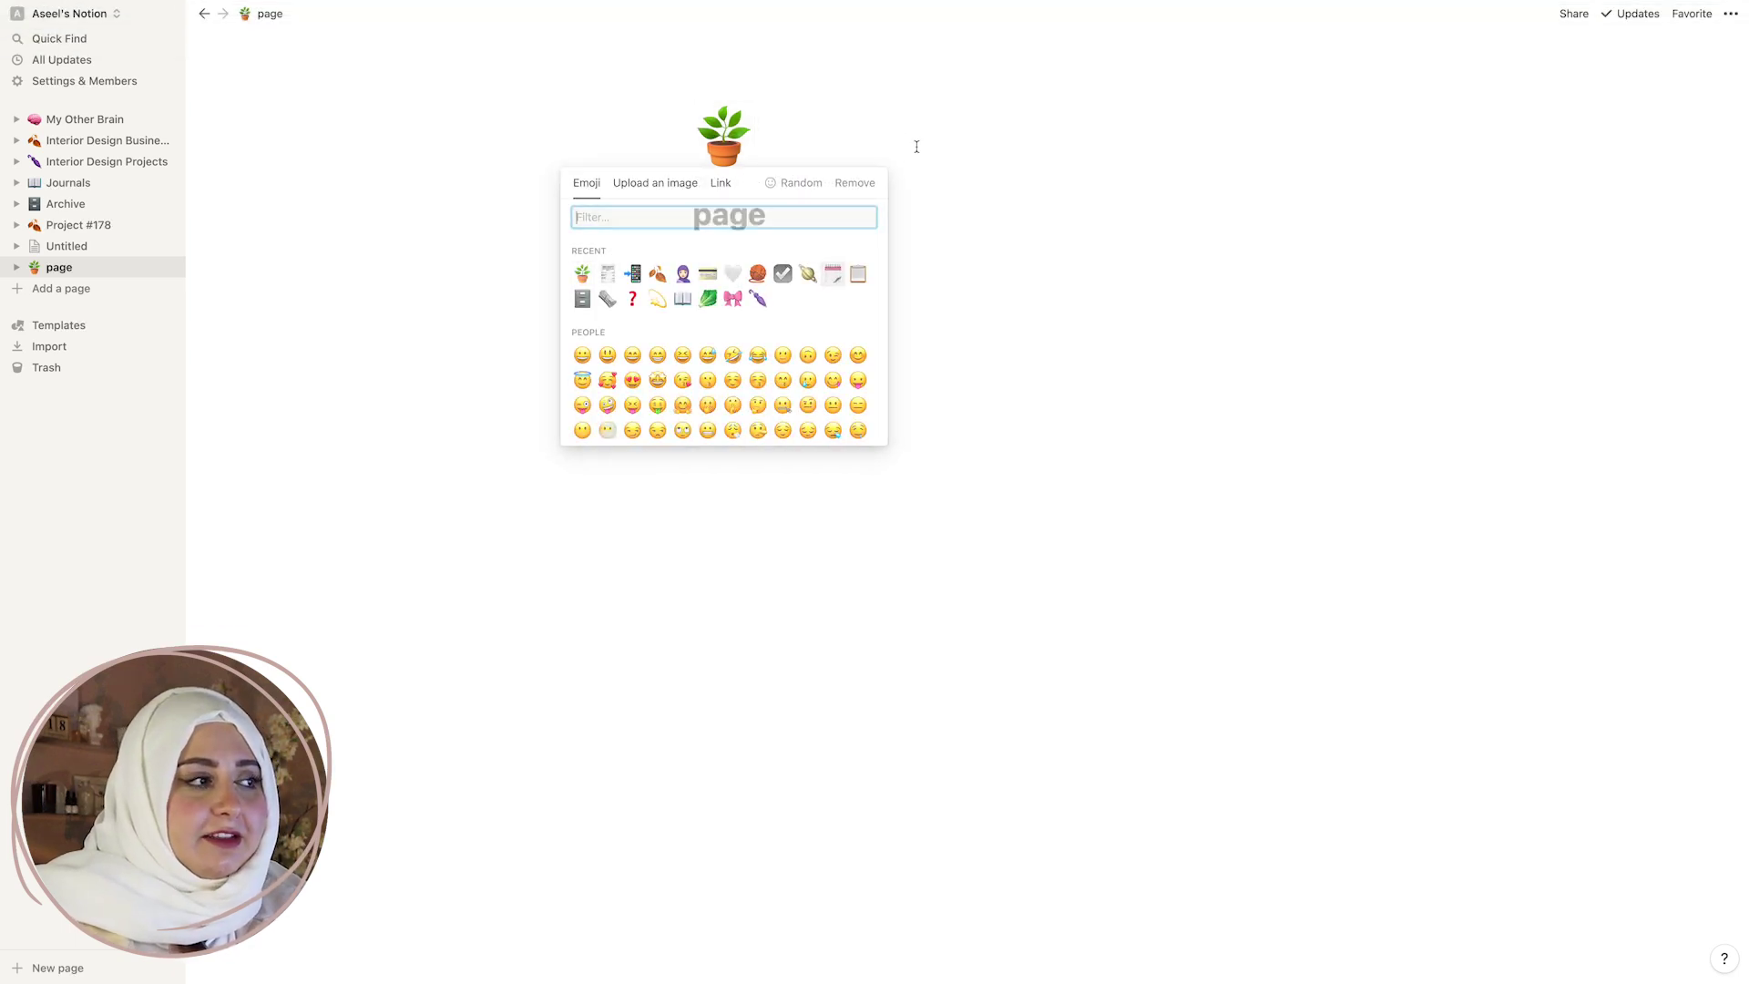
pyautogui.click(924, 148)
pyautogui.click(734, 181)
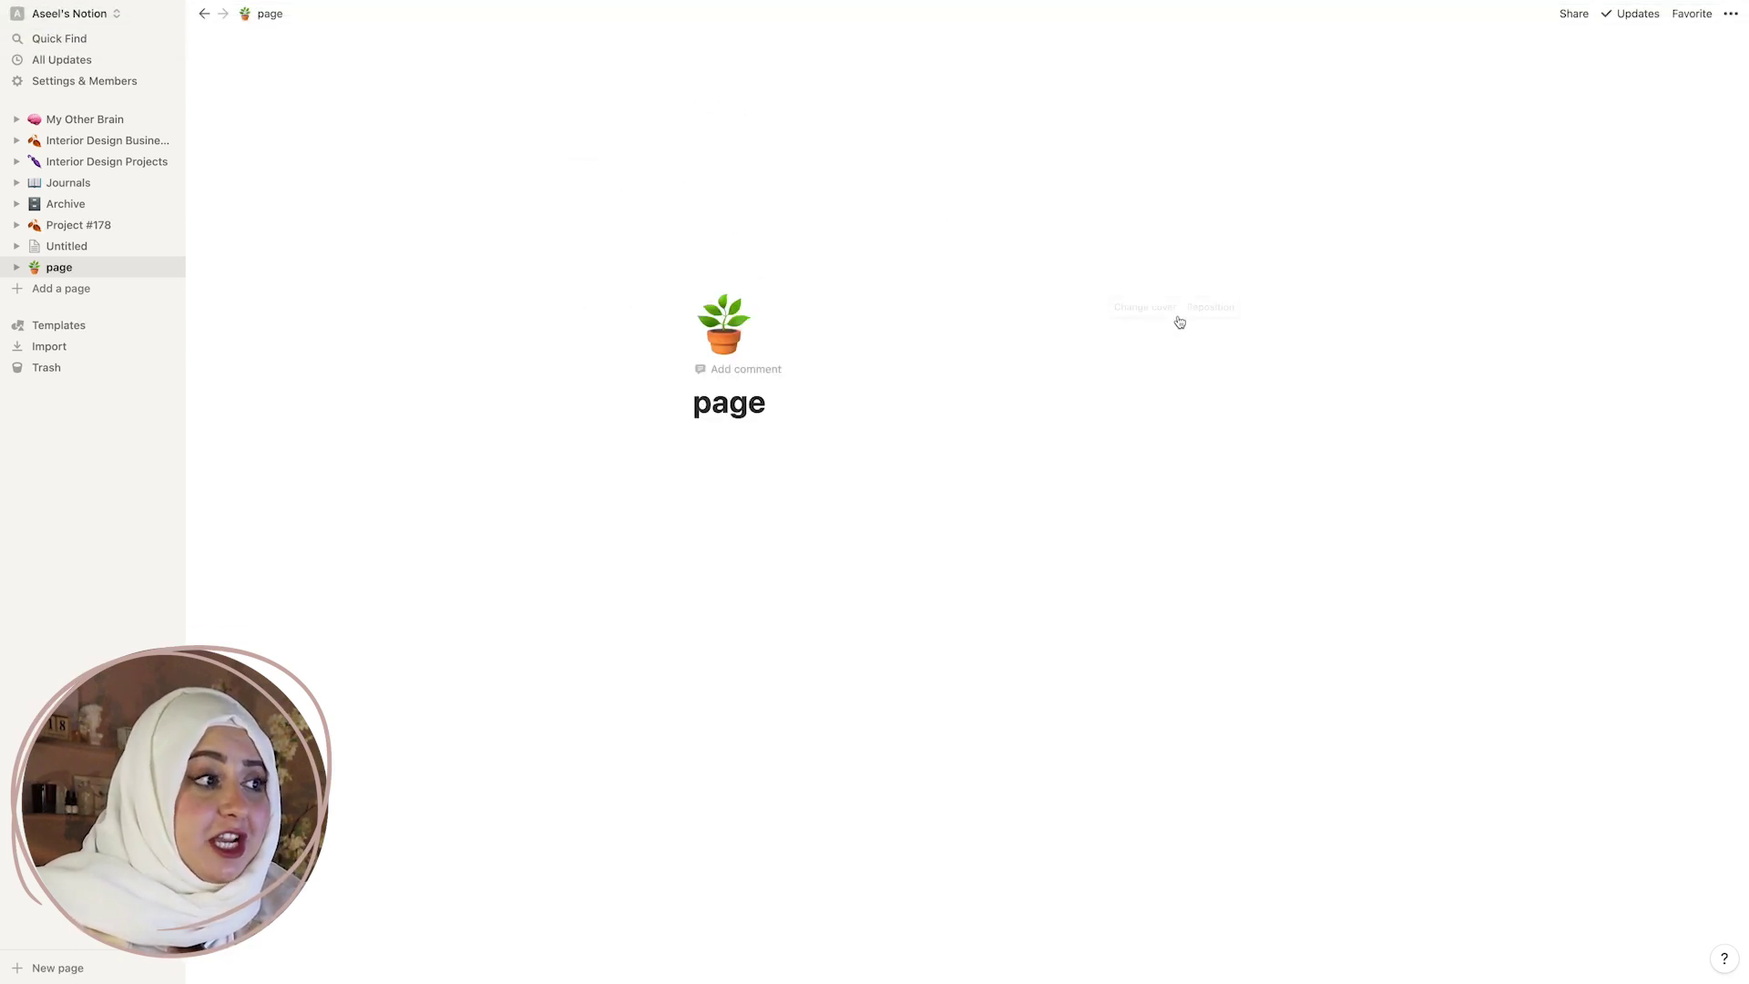
pyautogui.click(1166, 309)
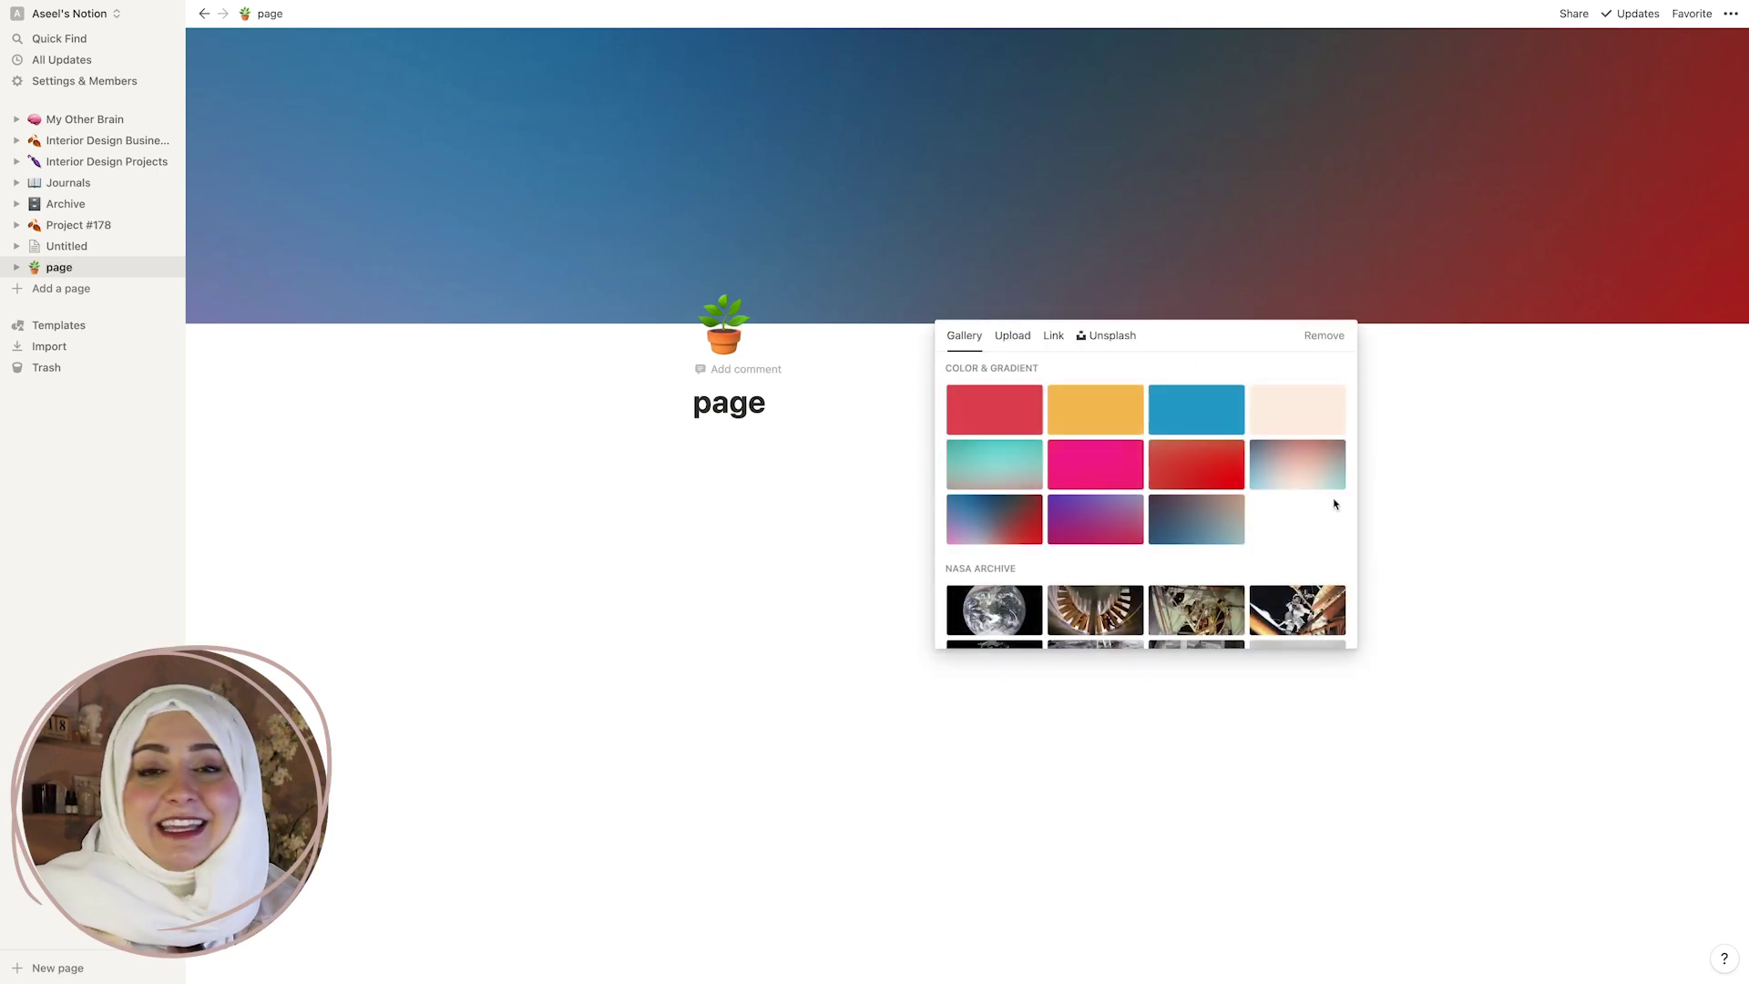
pyautogui.click(1052, 337)
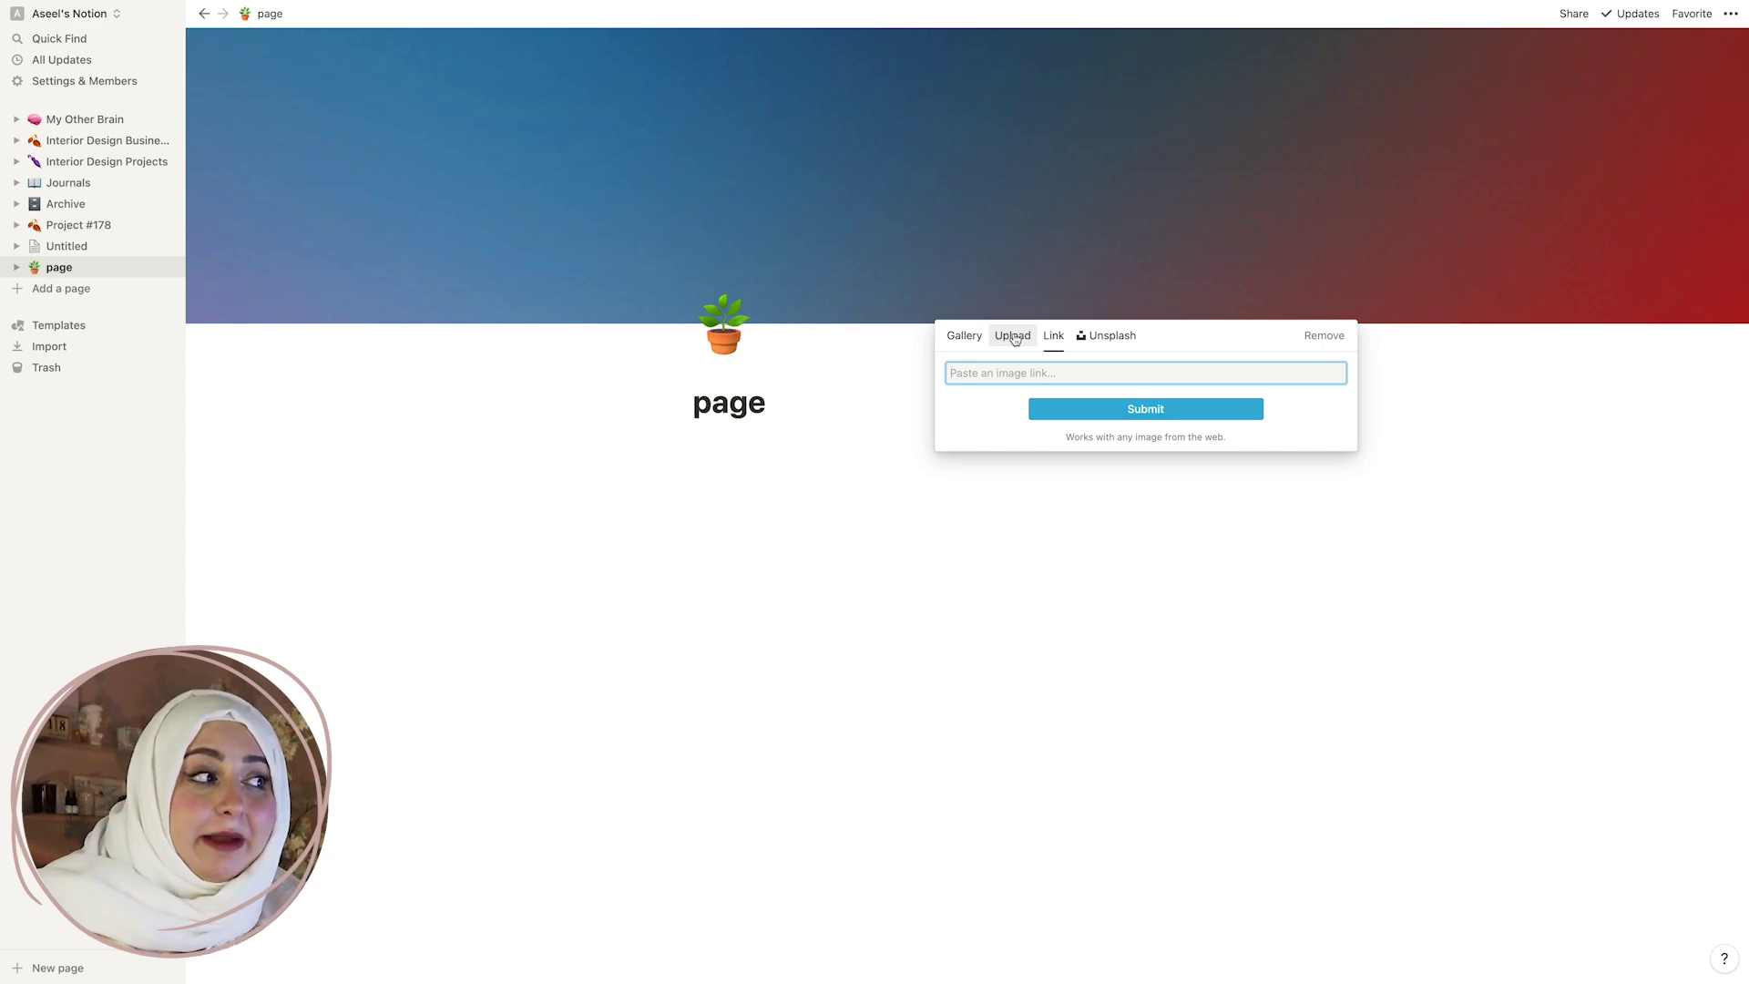
pyautogui.click(1013, 338)
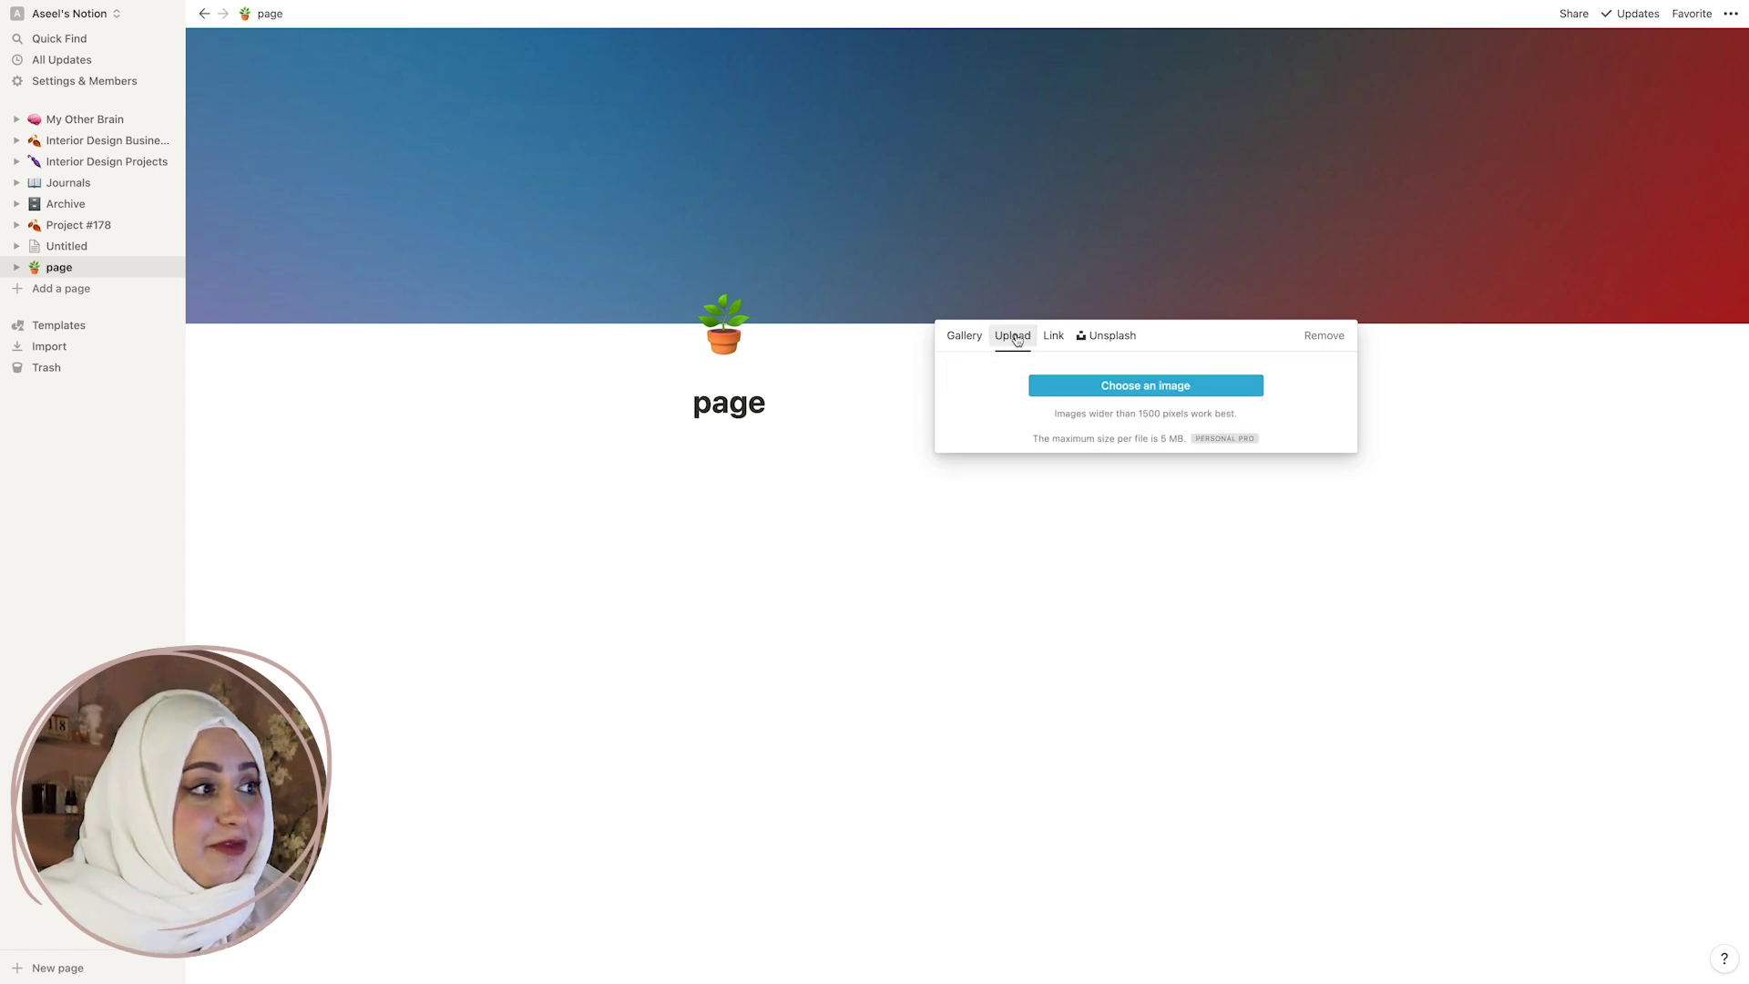
pyautogui.click(1106, 336)
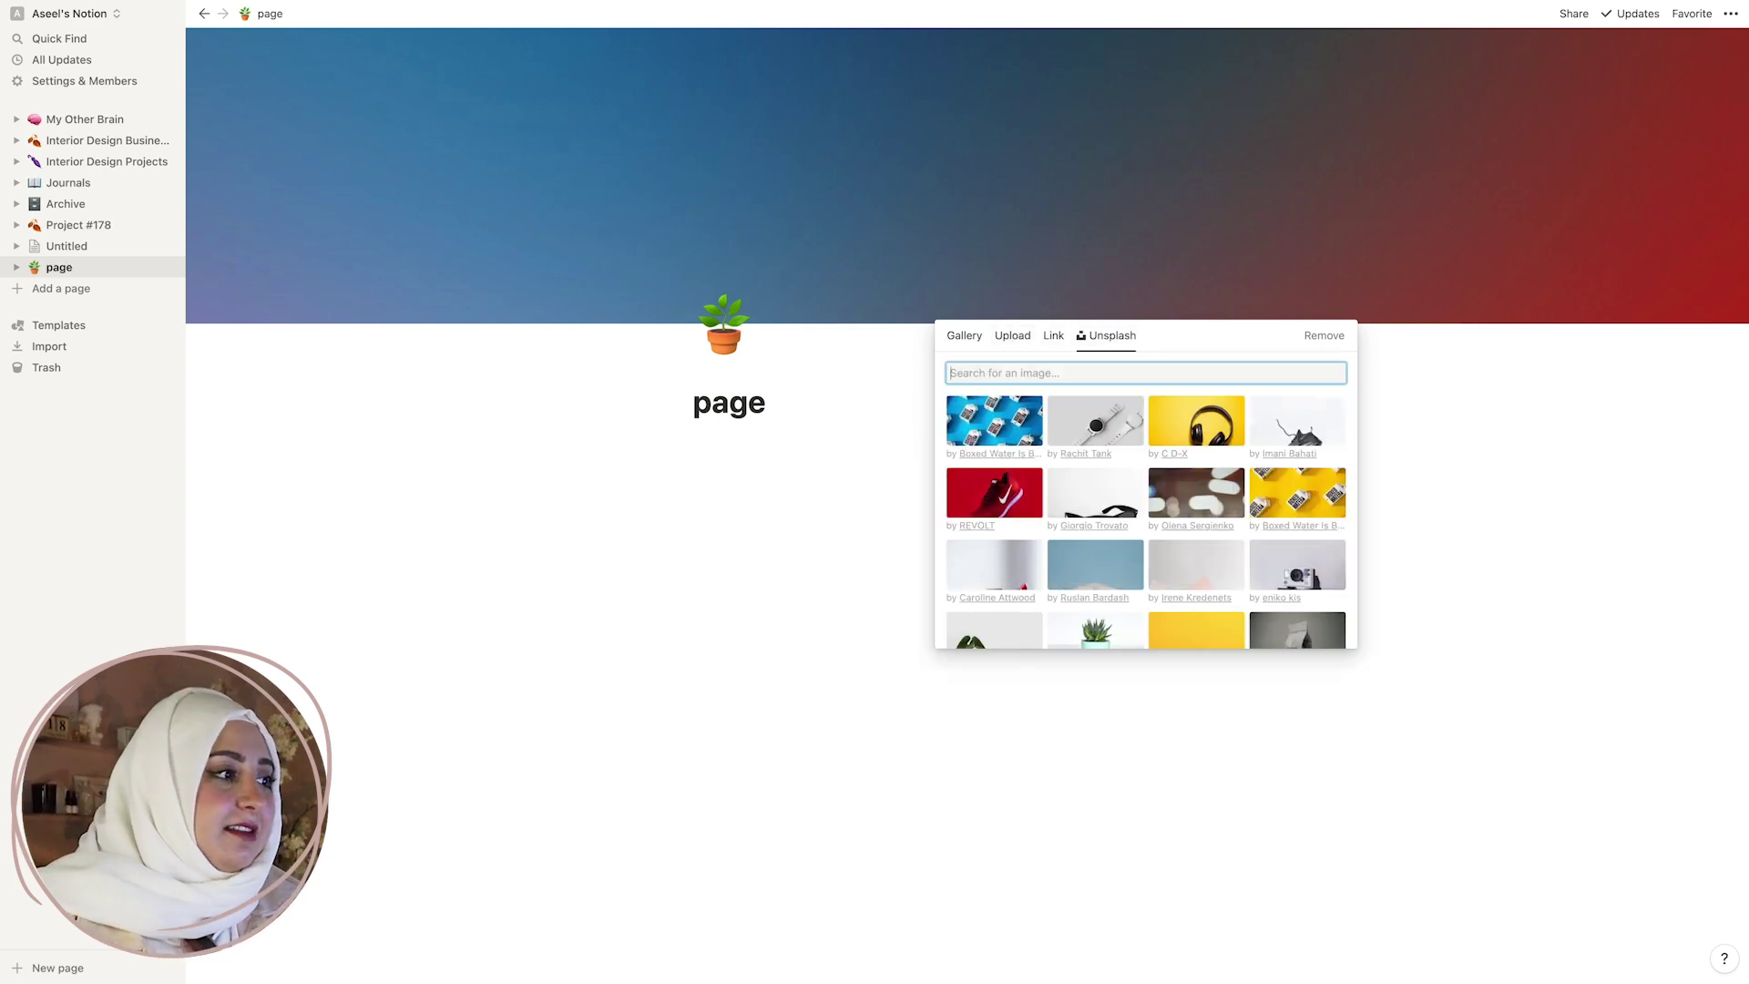
# Pick the soft green-to-pink gradient from the cover gallery.
pyautogui.click(1735, 527)
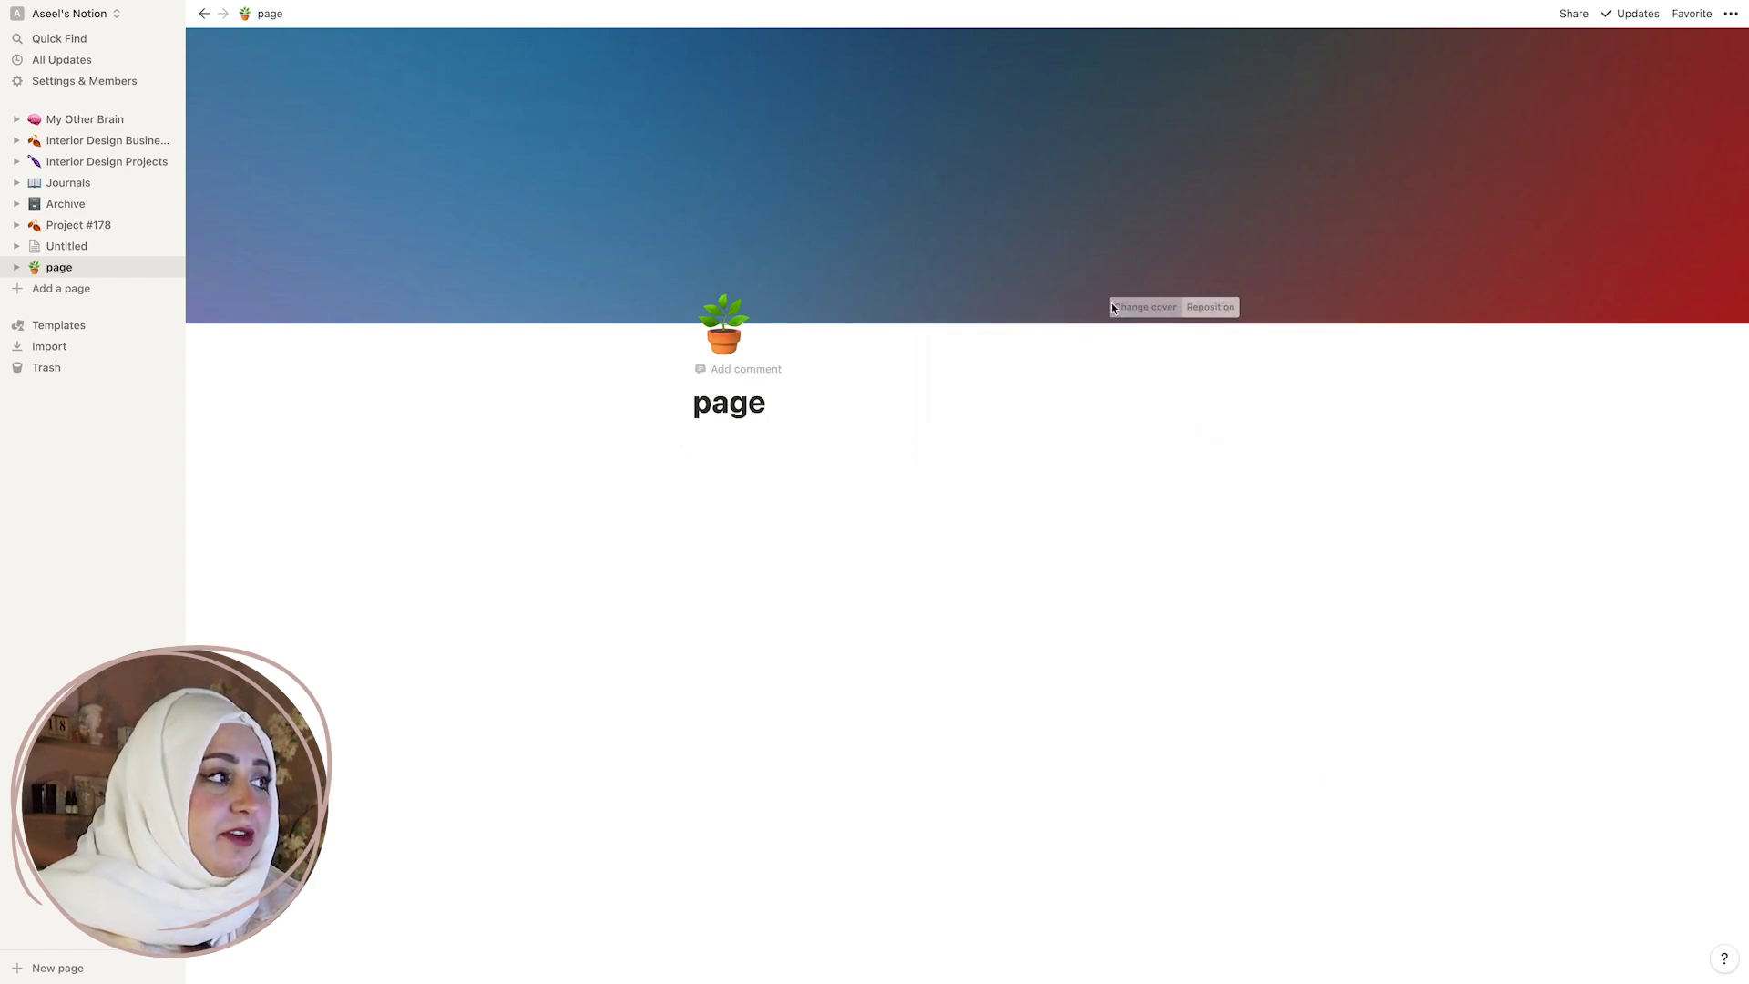
pyautogui.click(1113, 309)
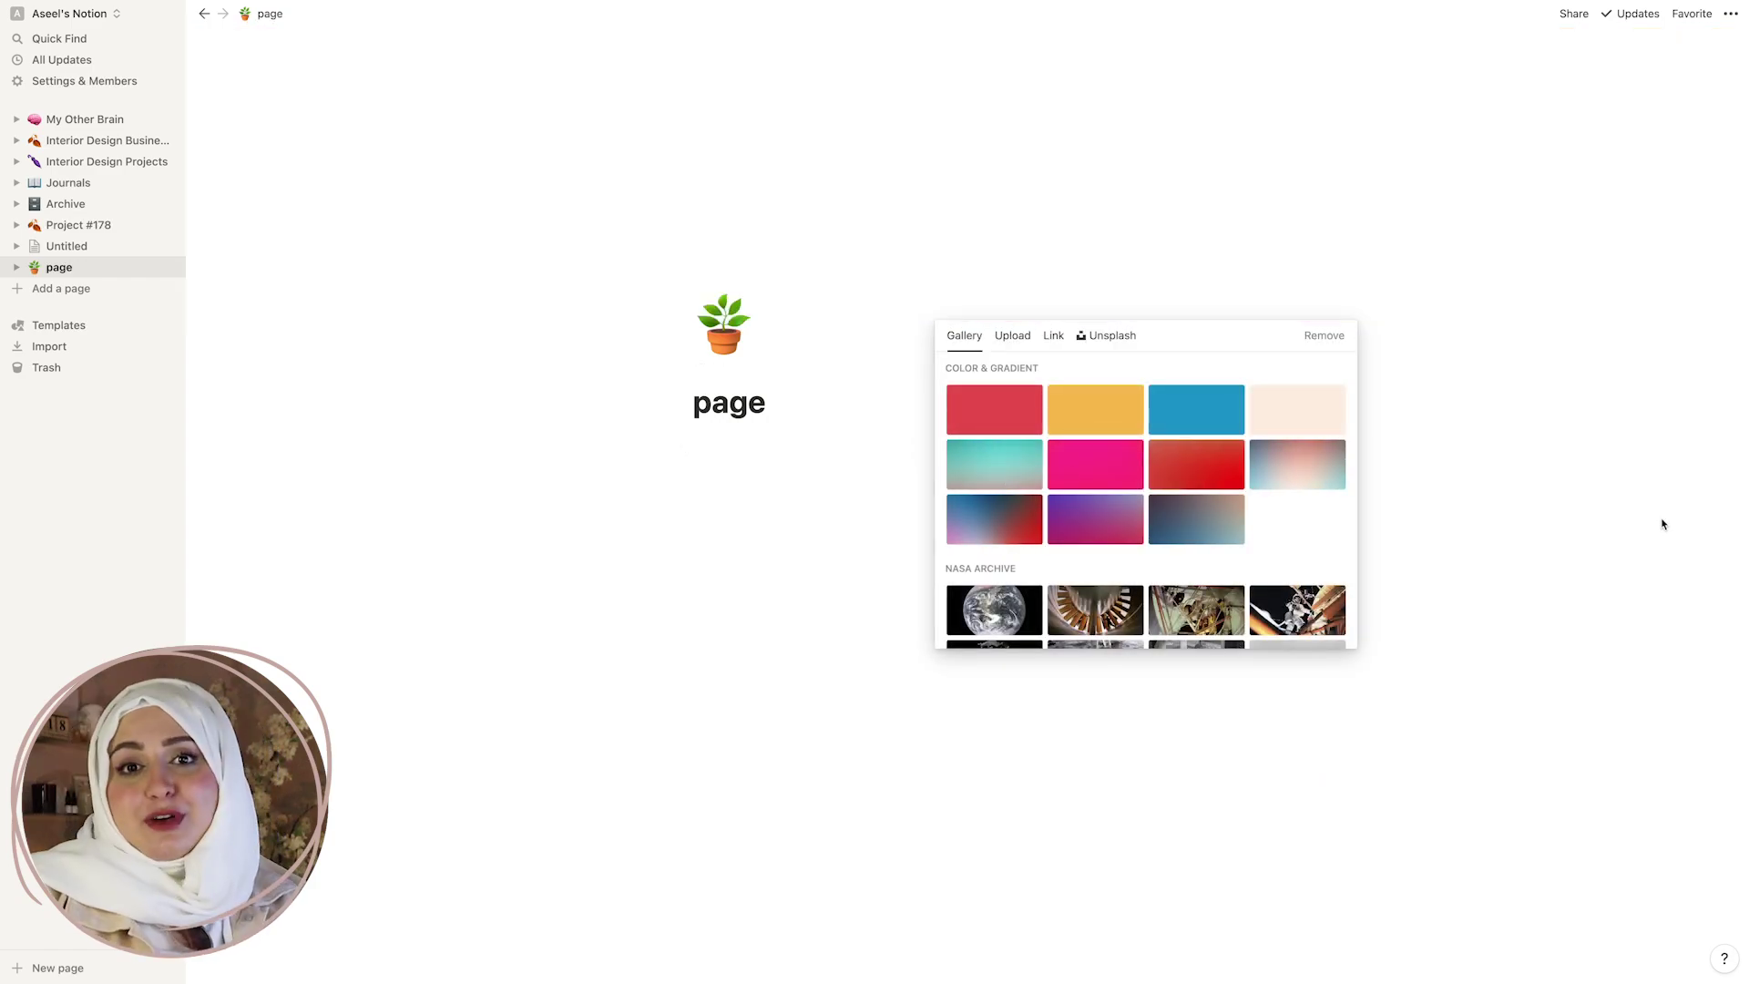
pyautogui.click(1659, 519)
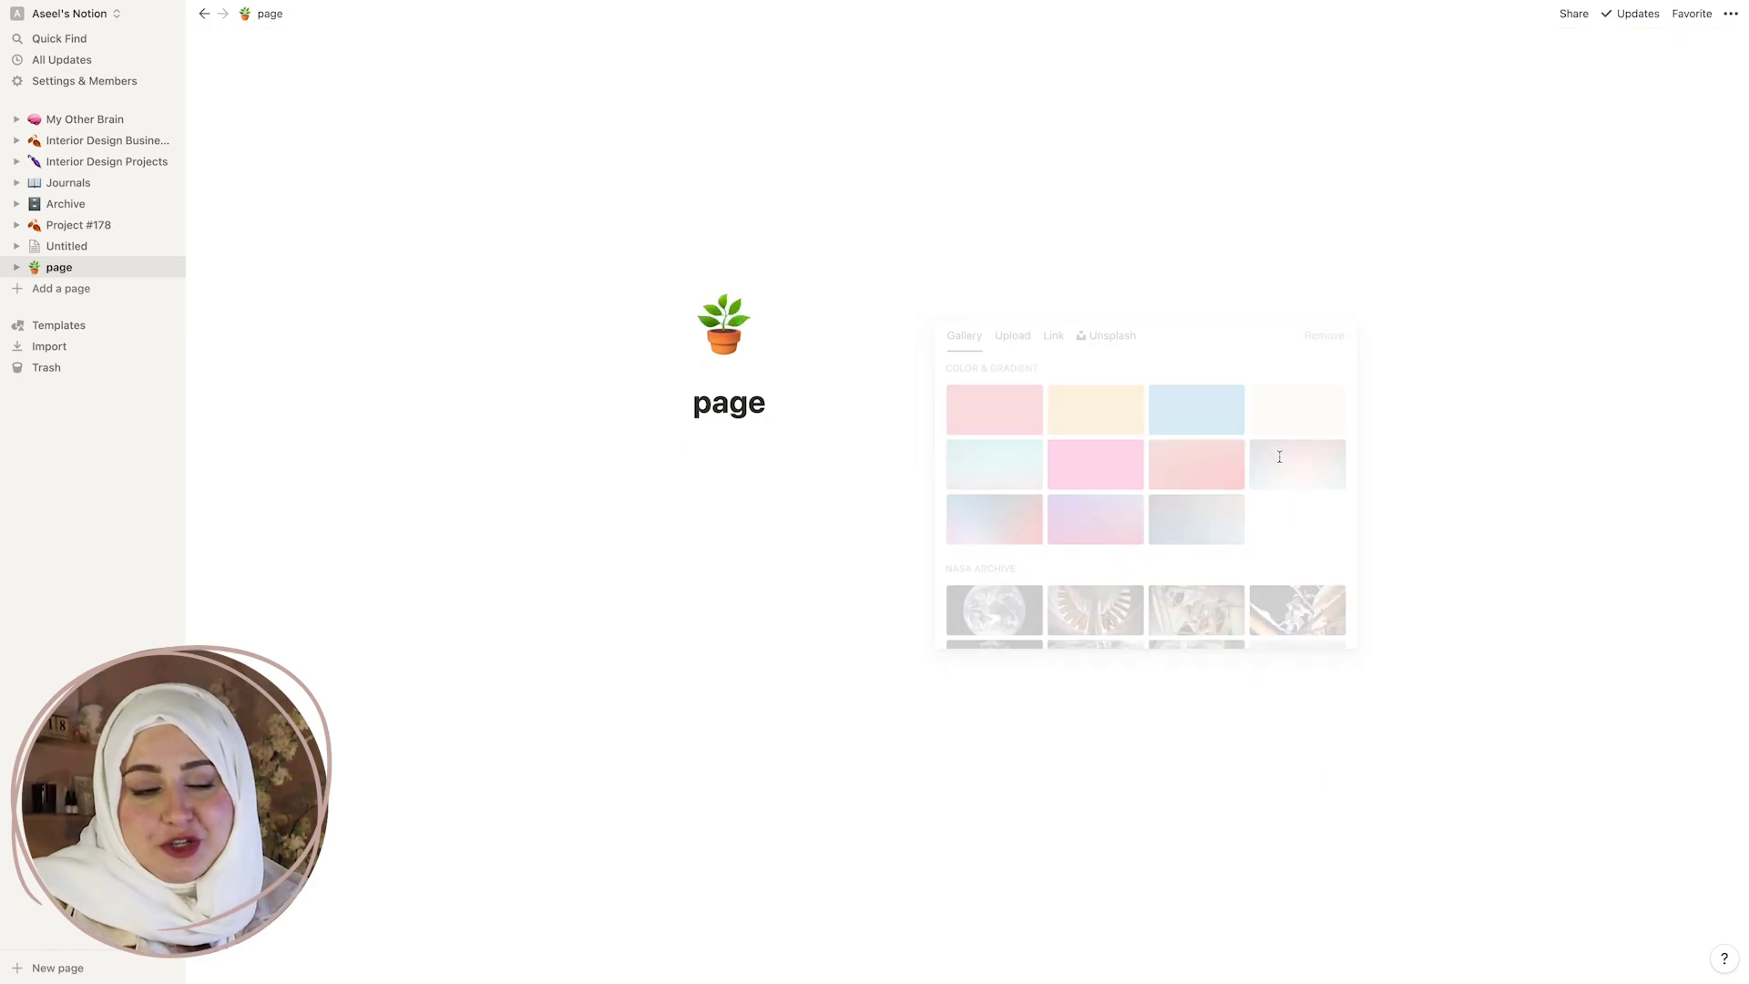
pyautogui.click(777, 463)
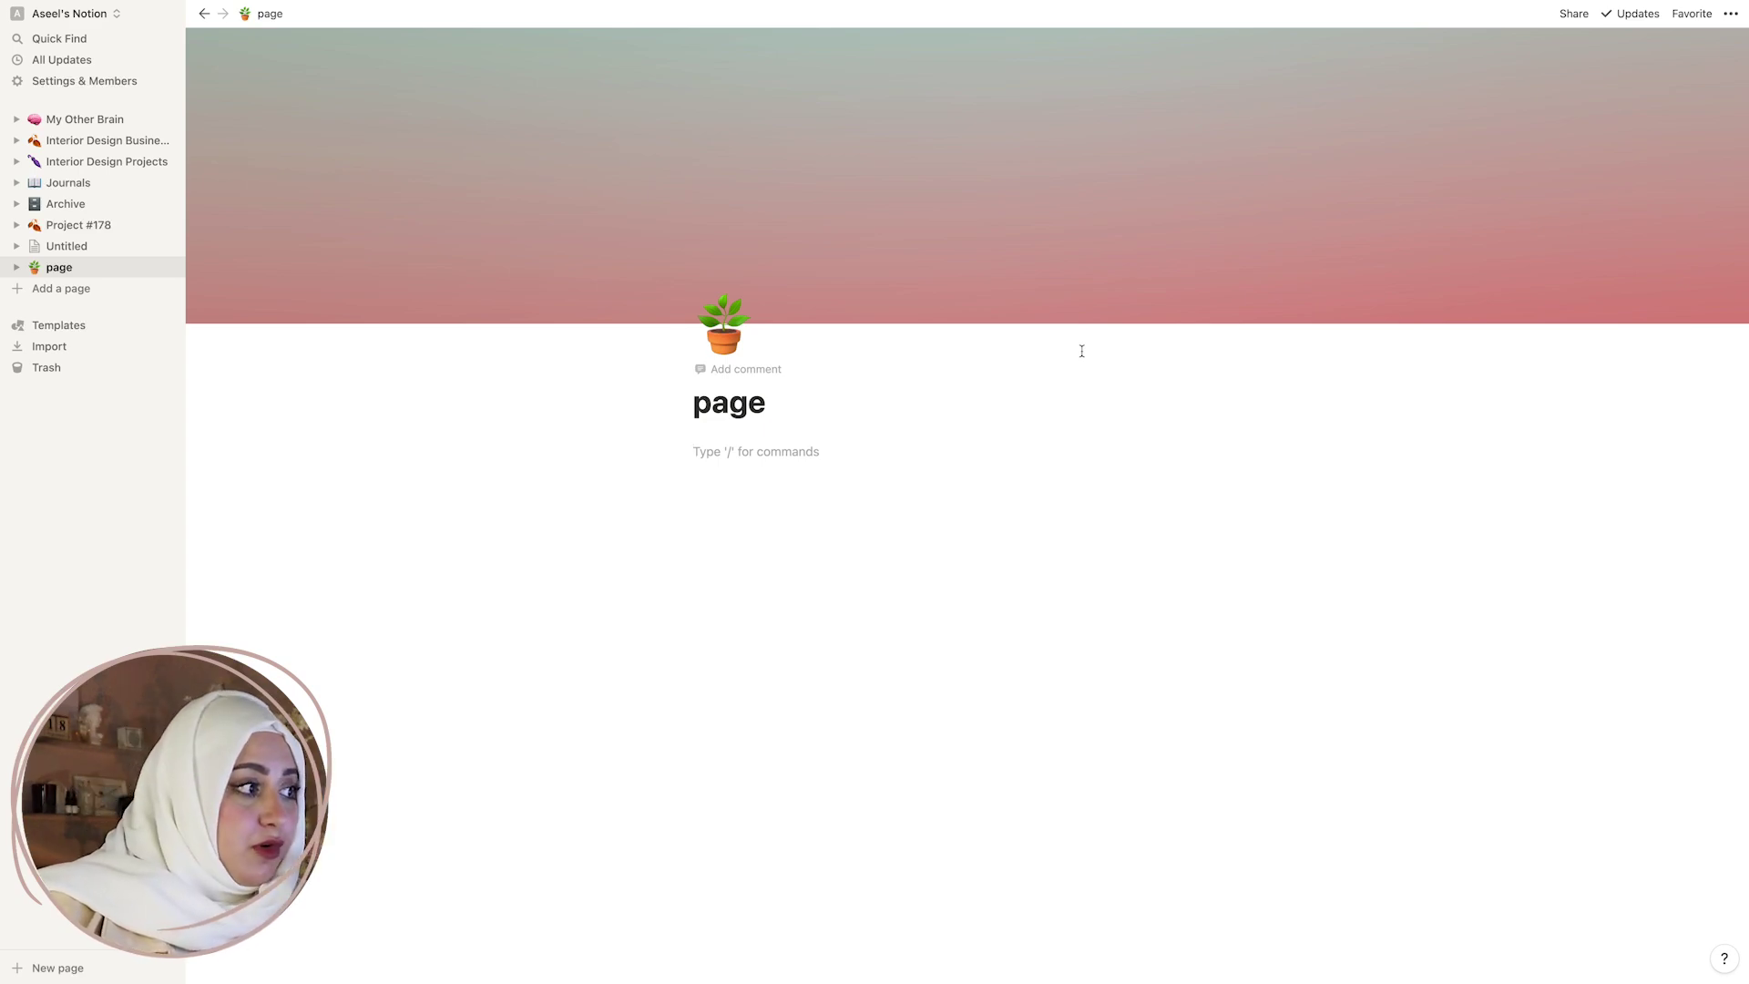
# Insert a Heading 1 block reading 'title' as the first line of the page body.
pyautogui.write('/')
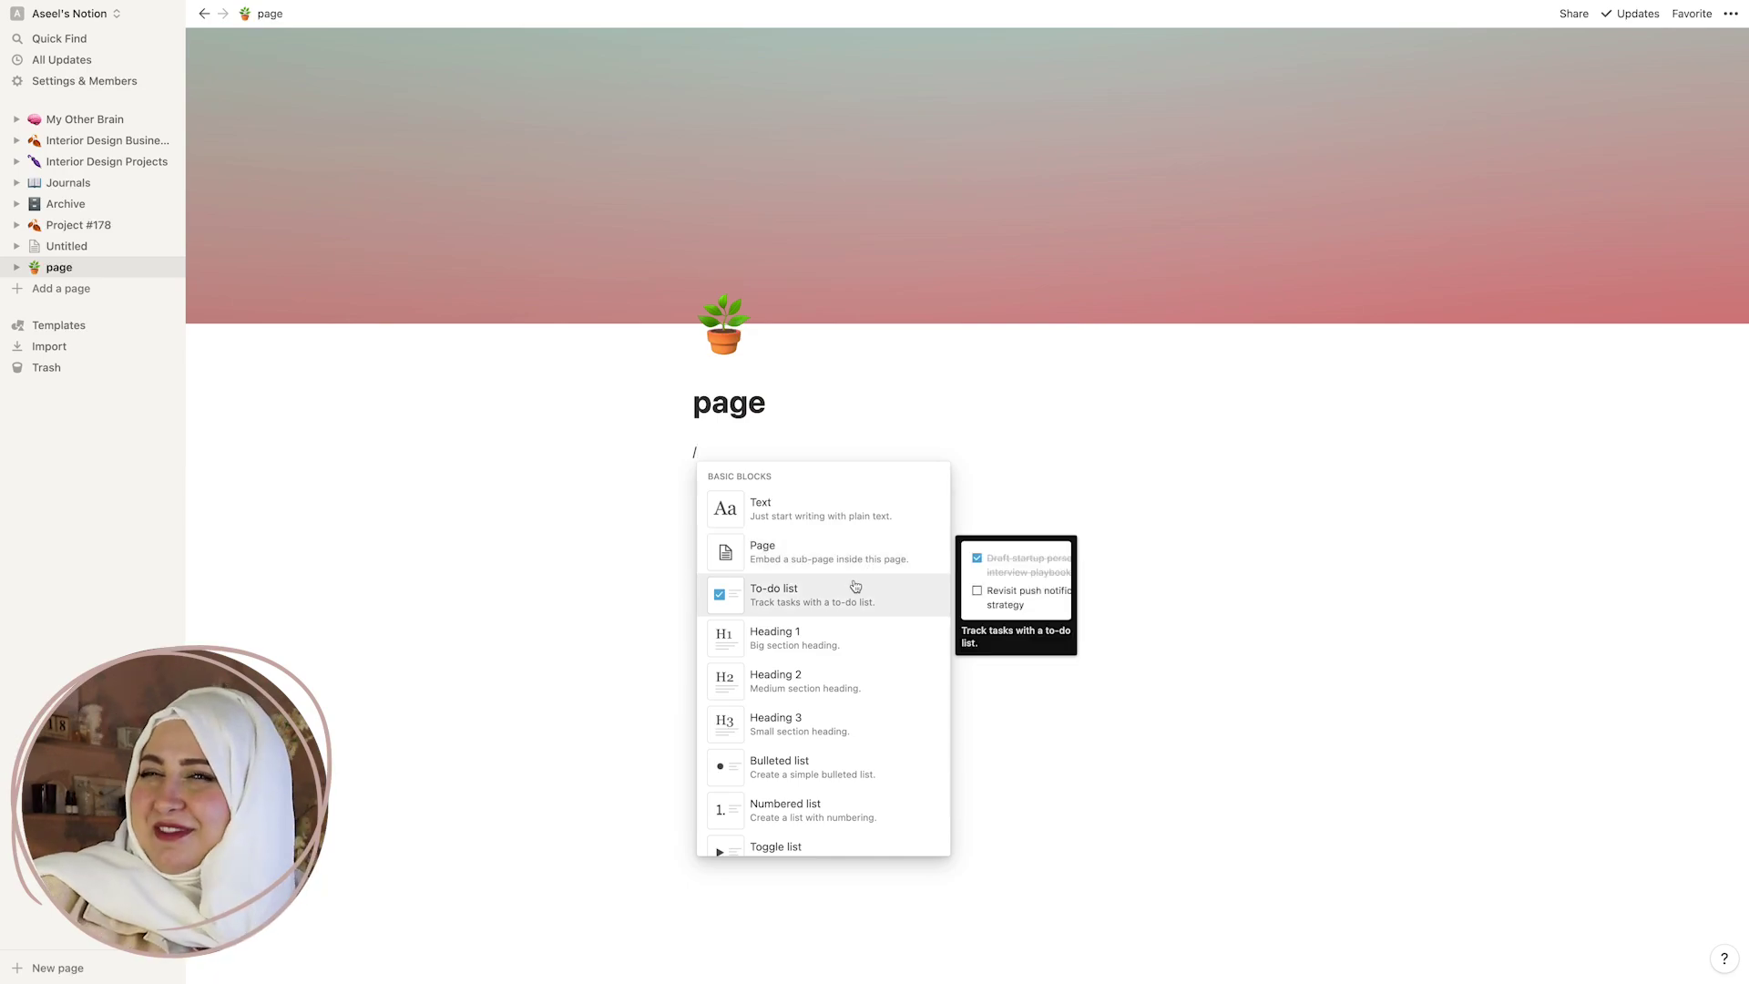
pyautogui.click(855, 588)
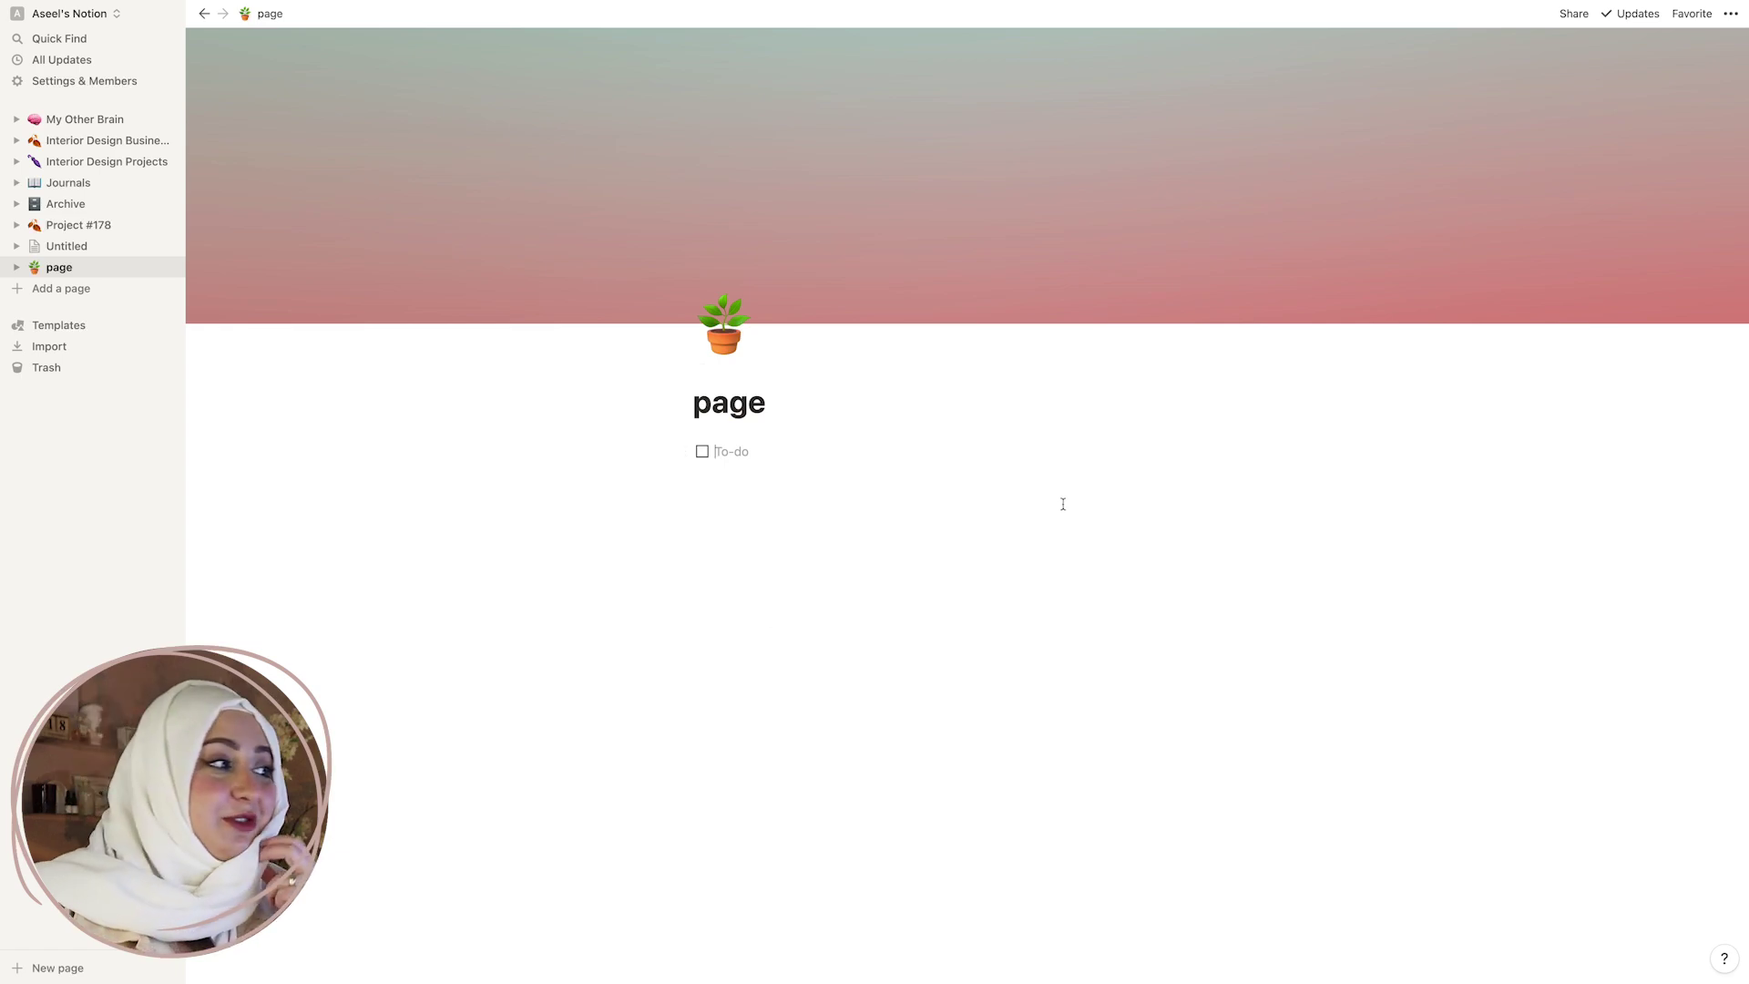
pyautogui.press('BackSpace')
pyautogui.press('Return')
pyautogui.write('/to')
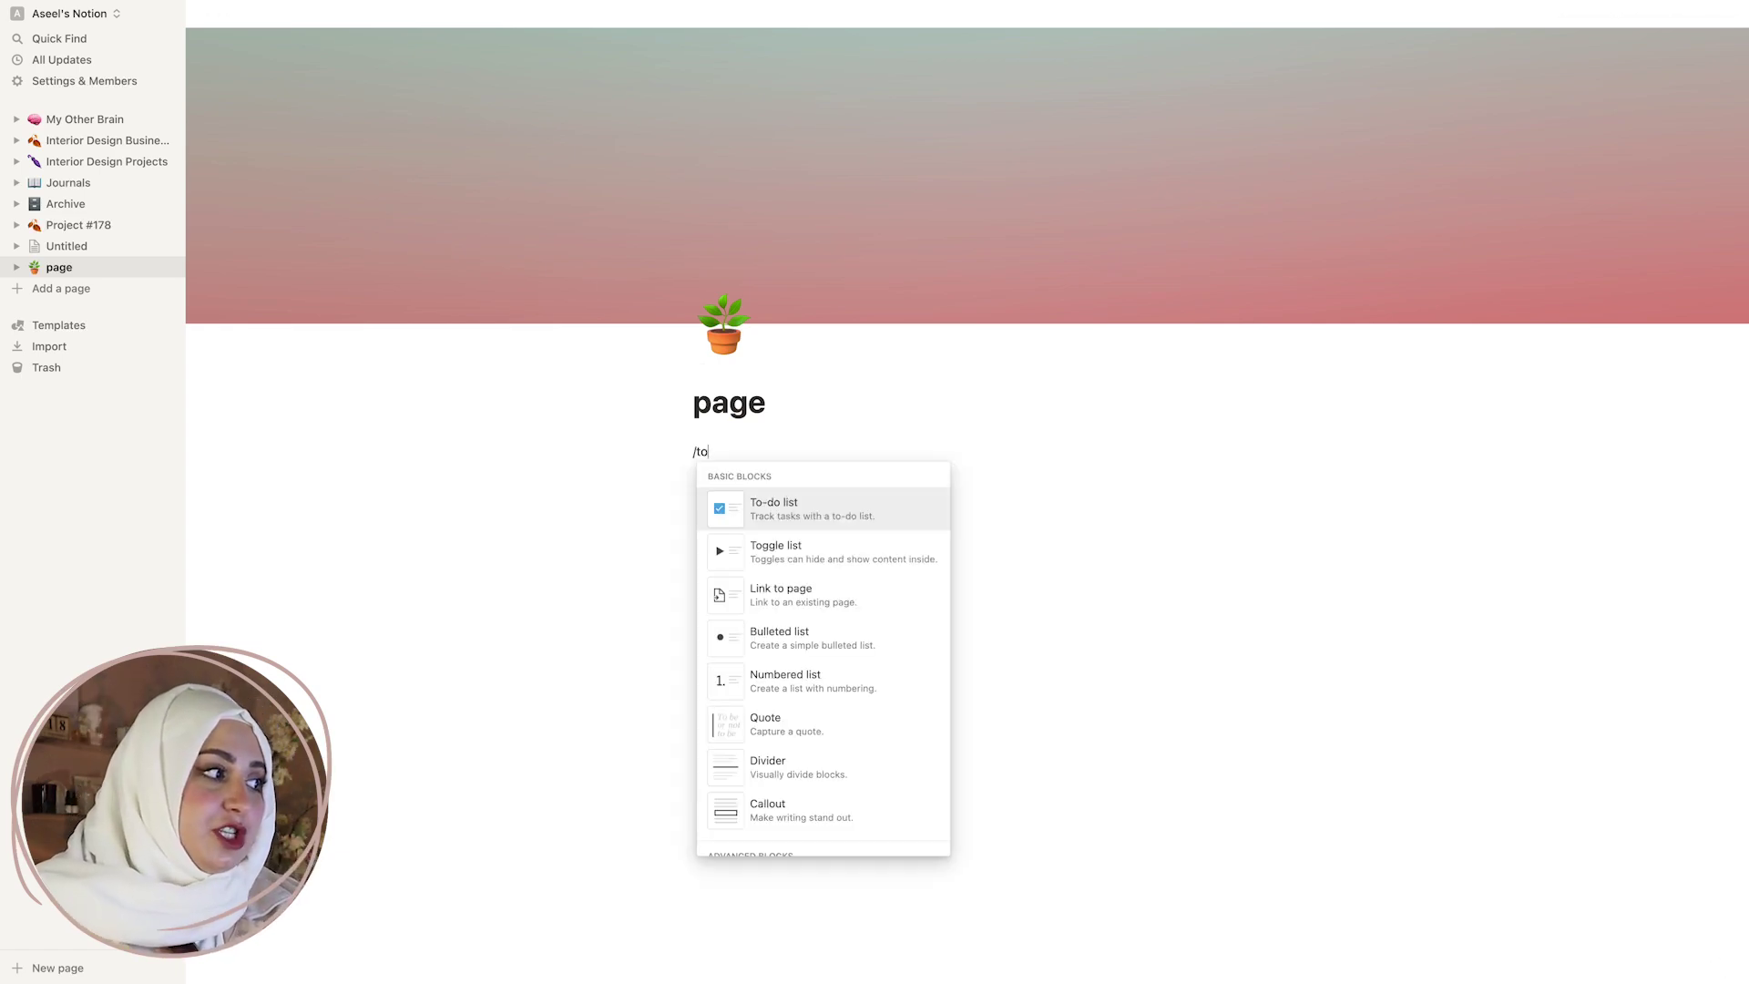
pyautogui.press('BackSpace')
pyautogui.press('BackSpace')
pyautogui.press('BackSpace')
pyautogui.write('/he')
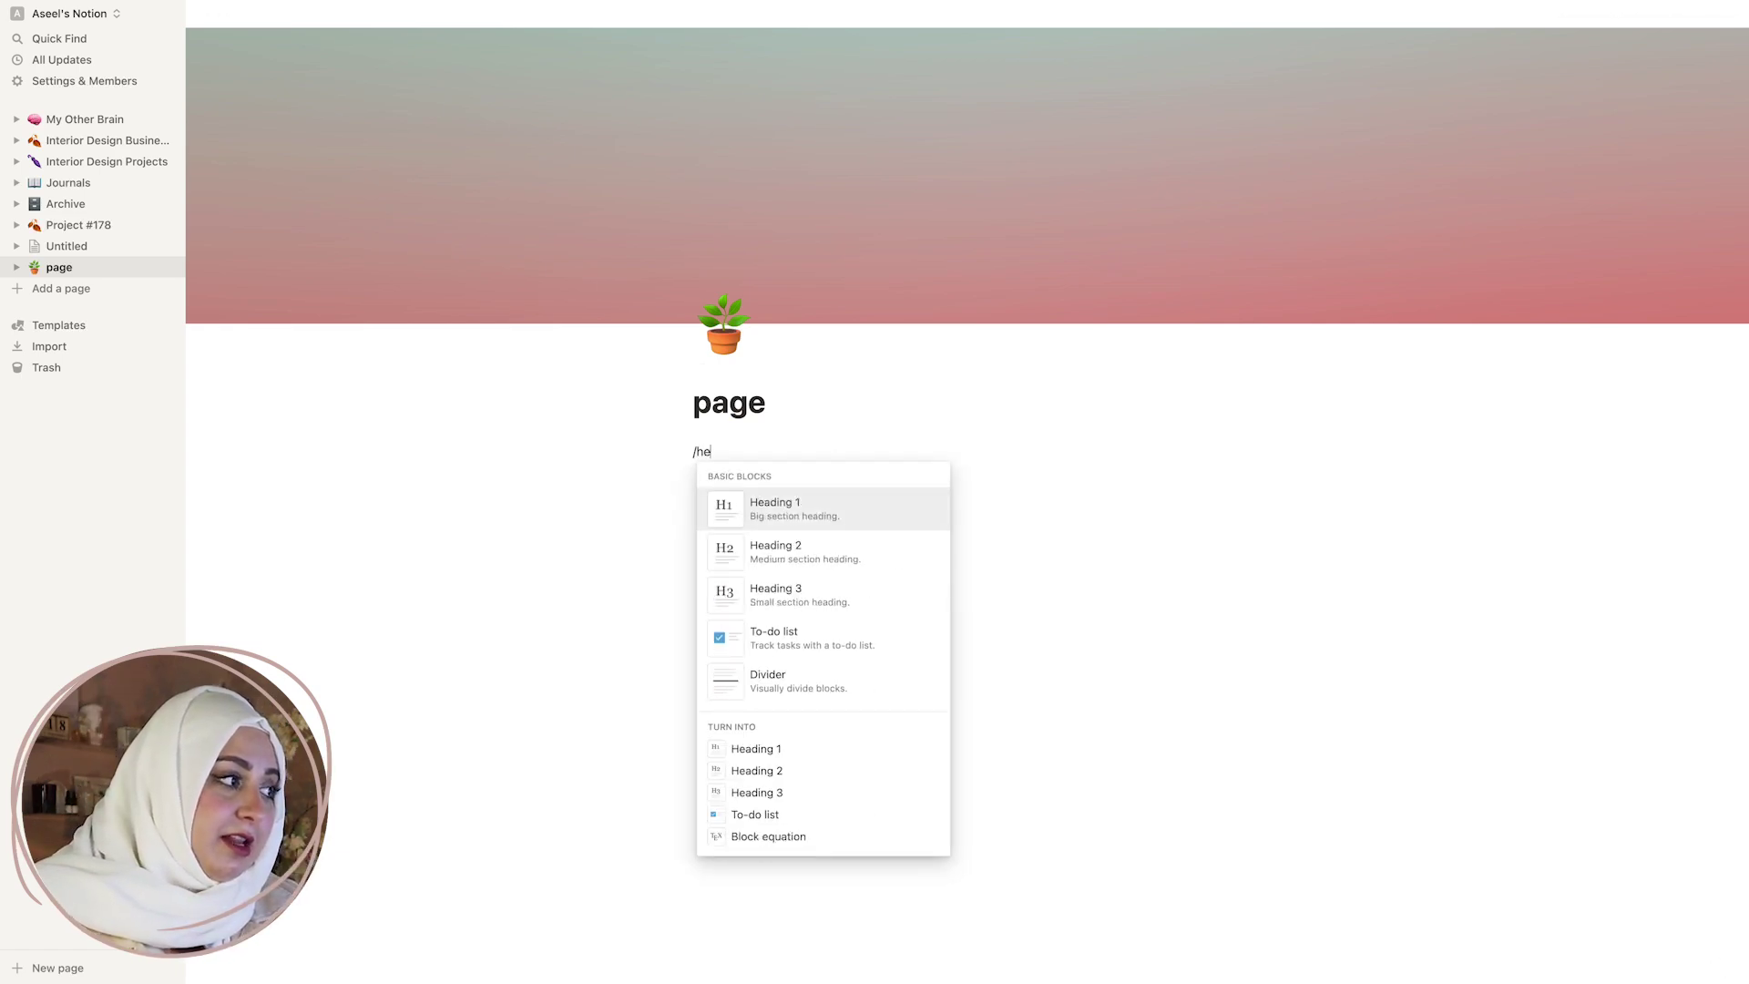
pyautogui.write('ad')
pyautogui.press('Return')
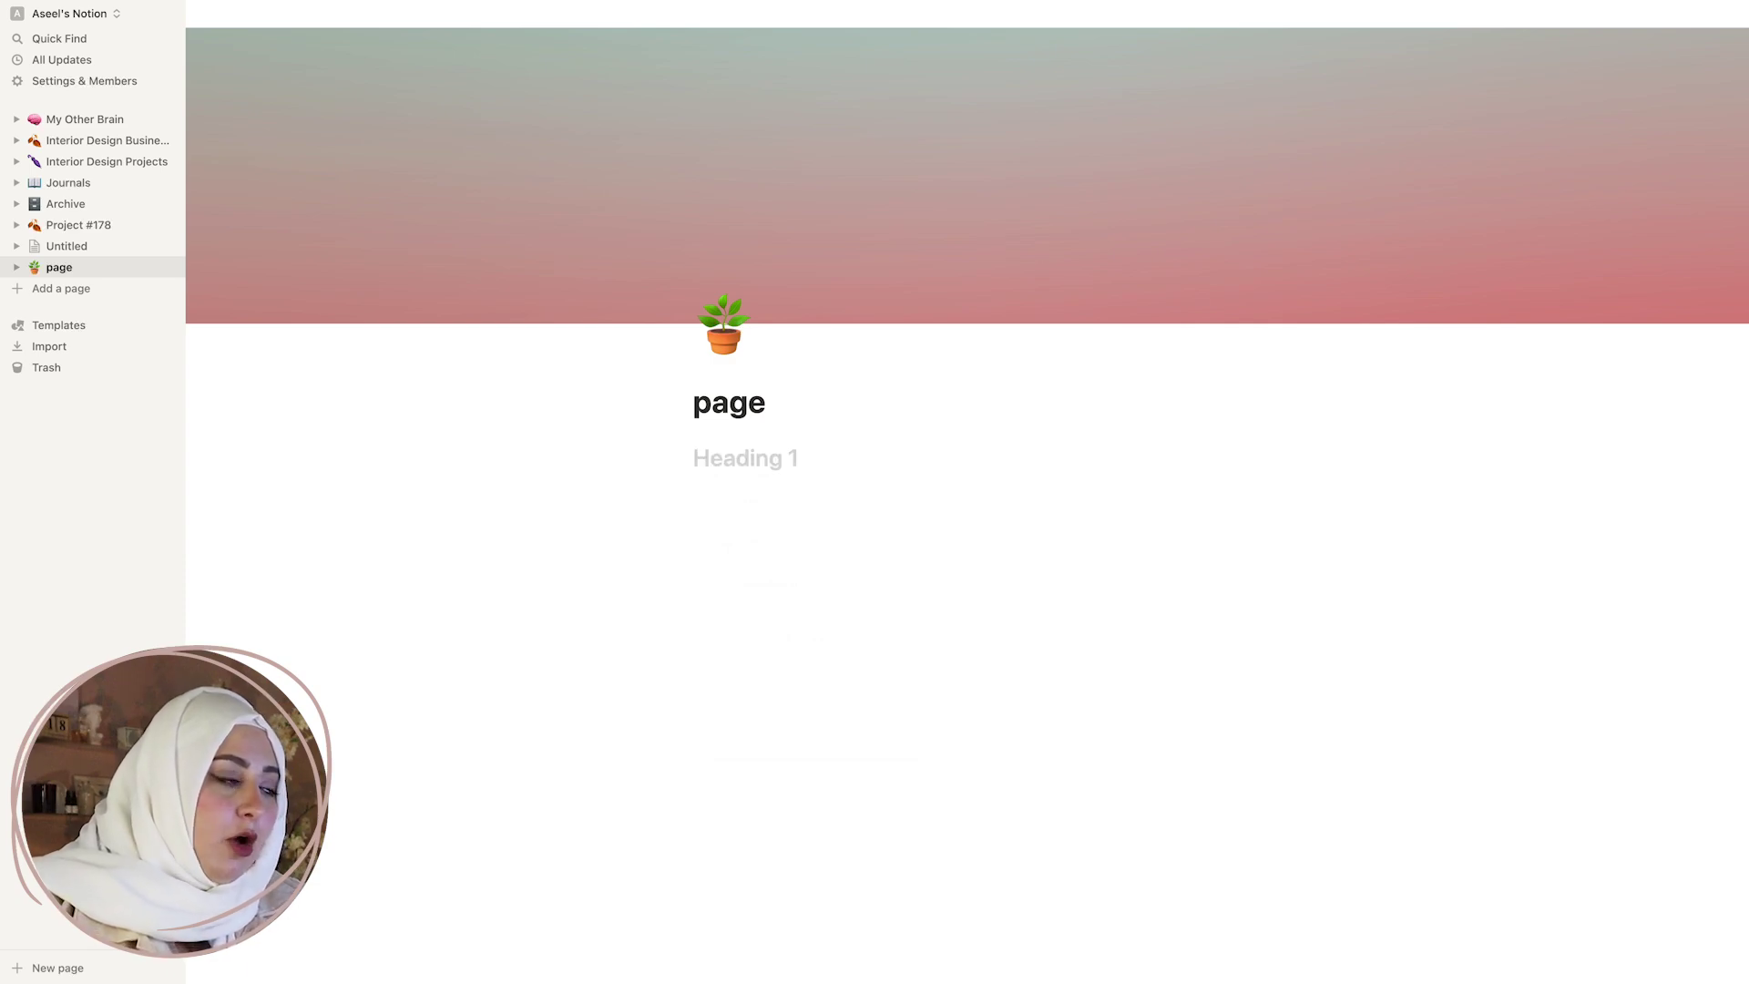
pyautogui.write('title')
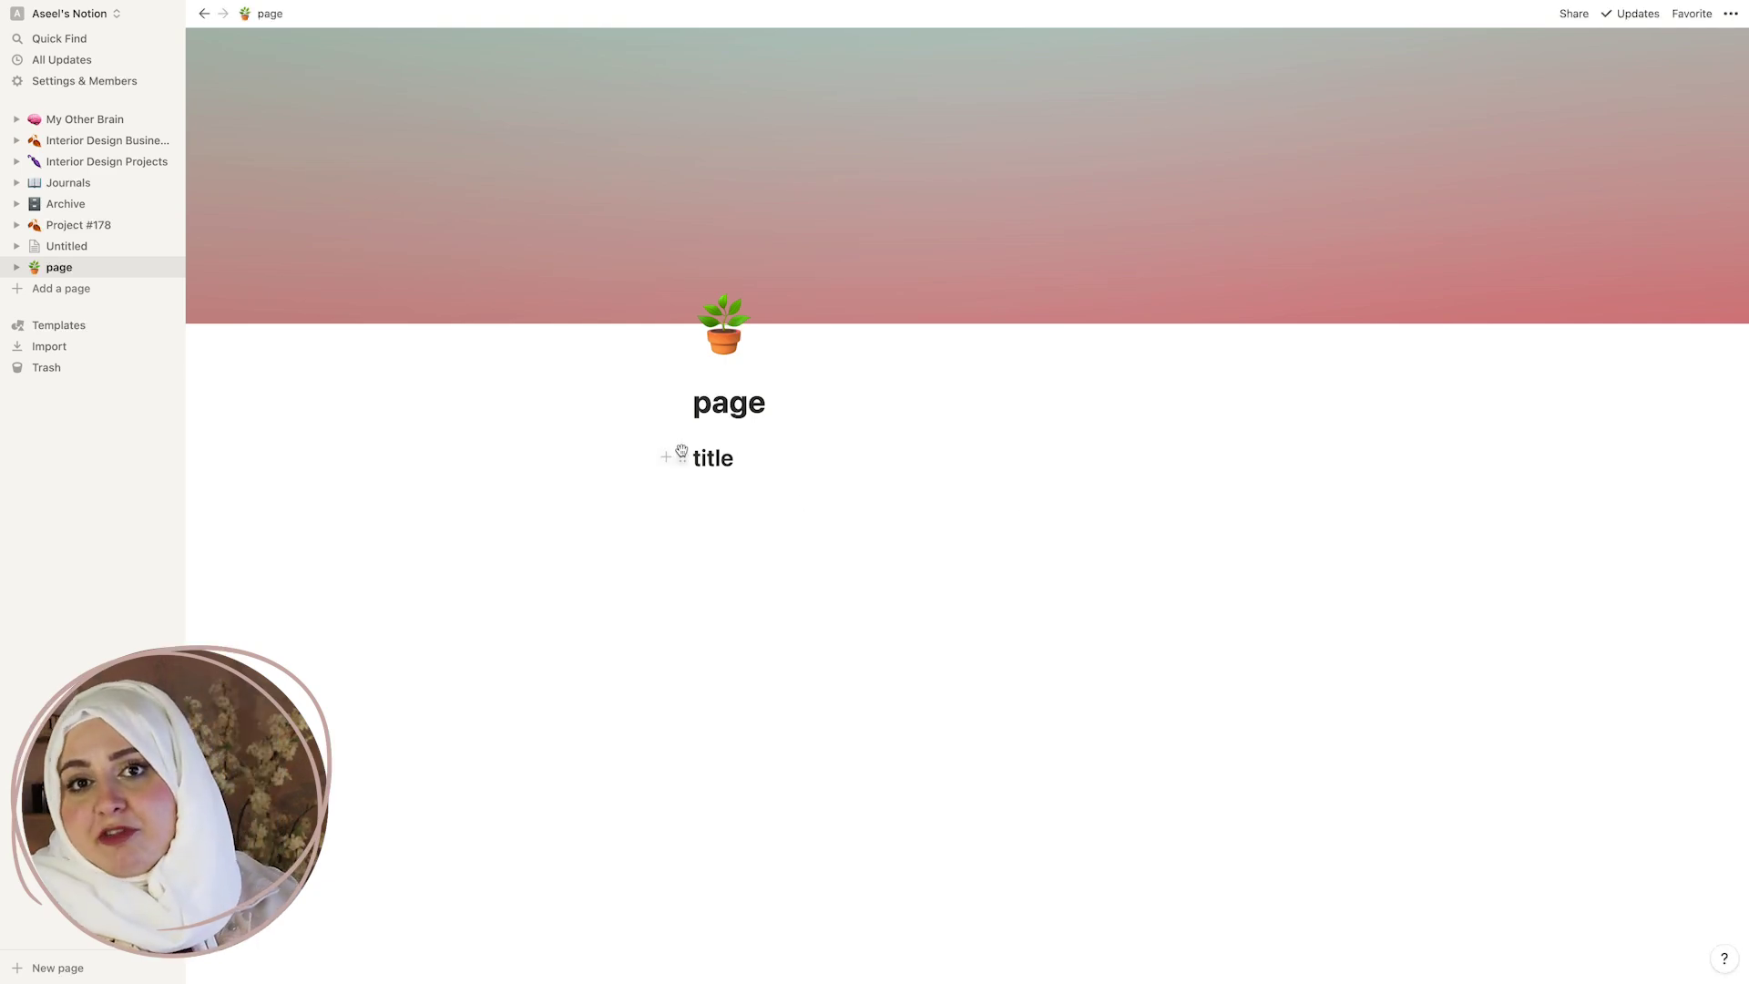
pyautogui.click(677, 458)
# Give the 'title' heading a yellow background colour.
pyautogui.click(679, 462)
pyautogui.click(678, 462)
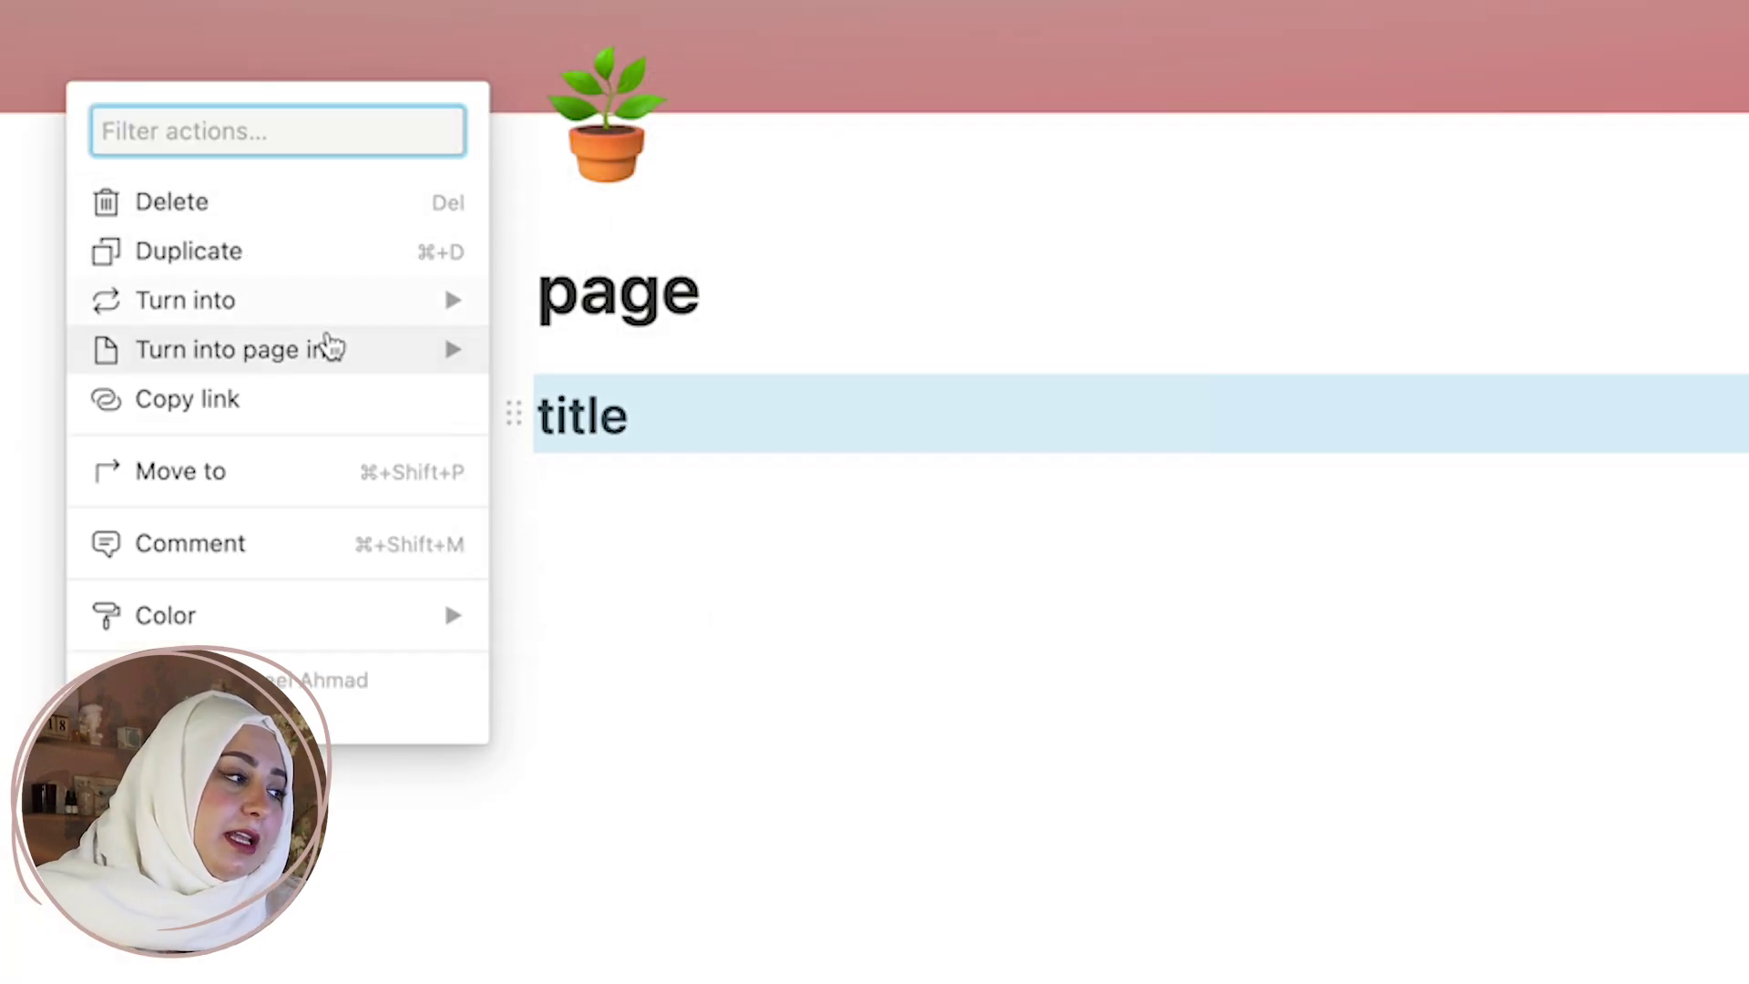
pyautogui.moveTo(328, 347)
pyautogui.moveTo(344, 315)
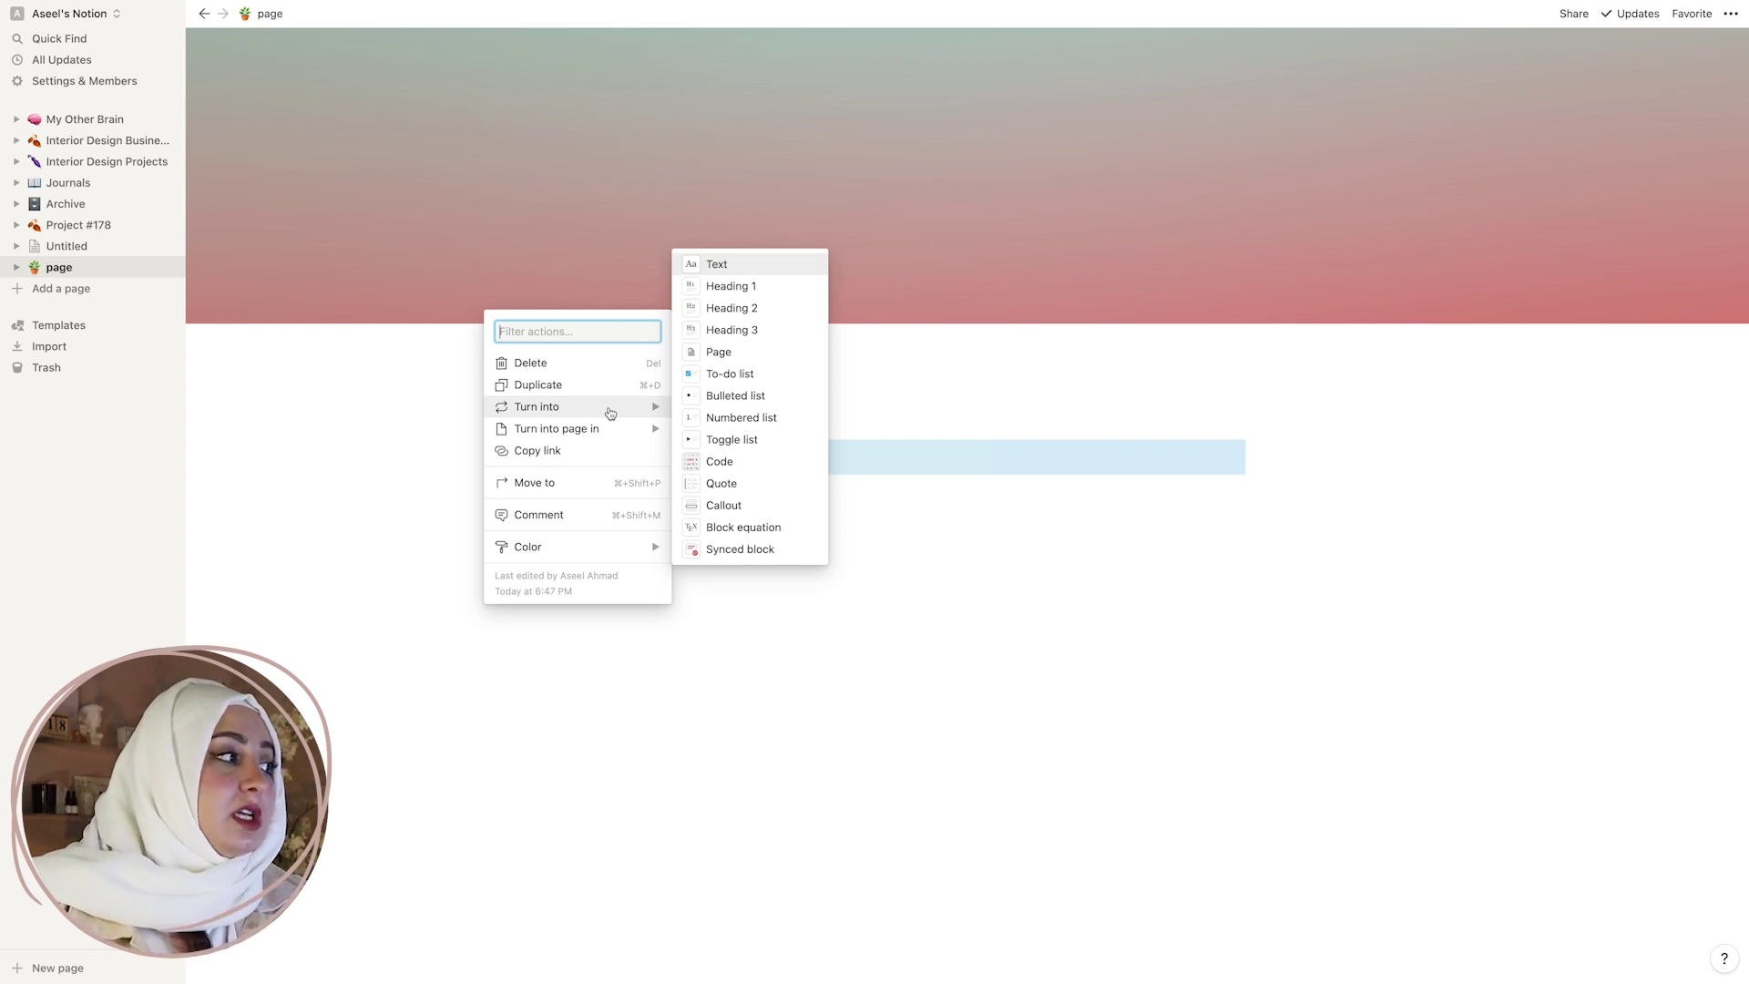
pyautogui.moveTo(603, 558)
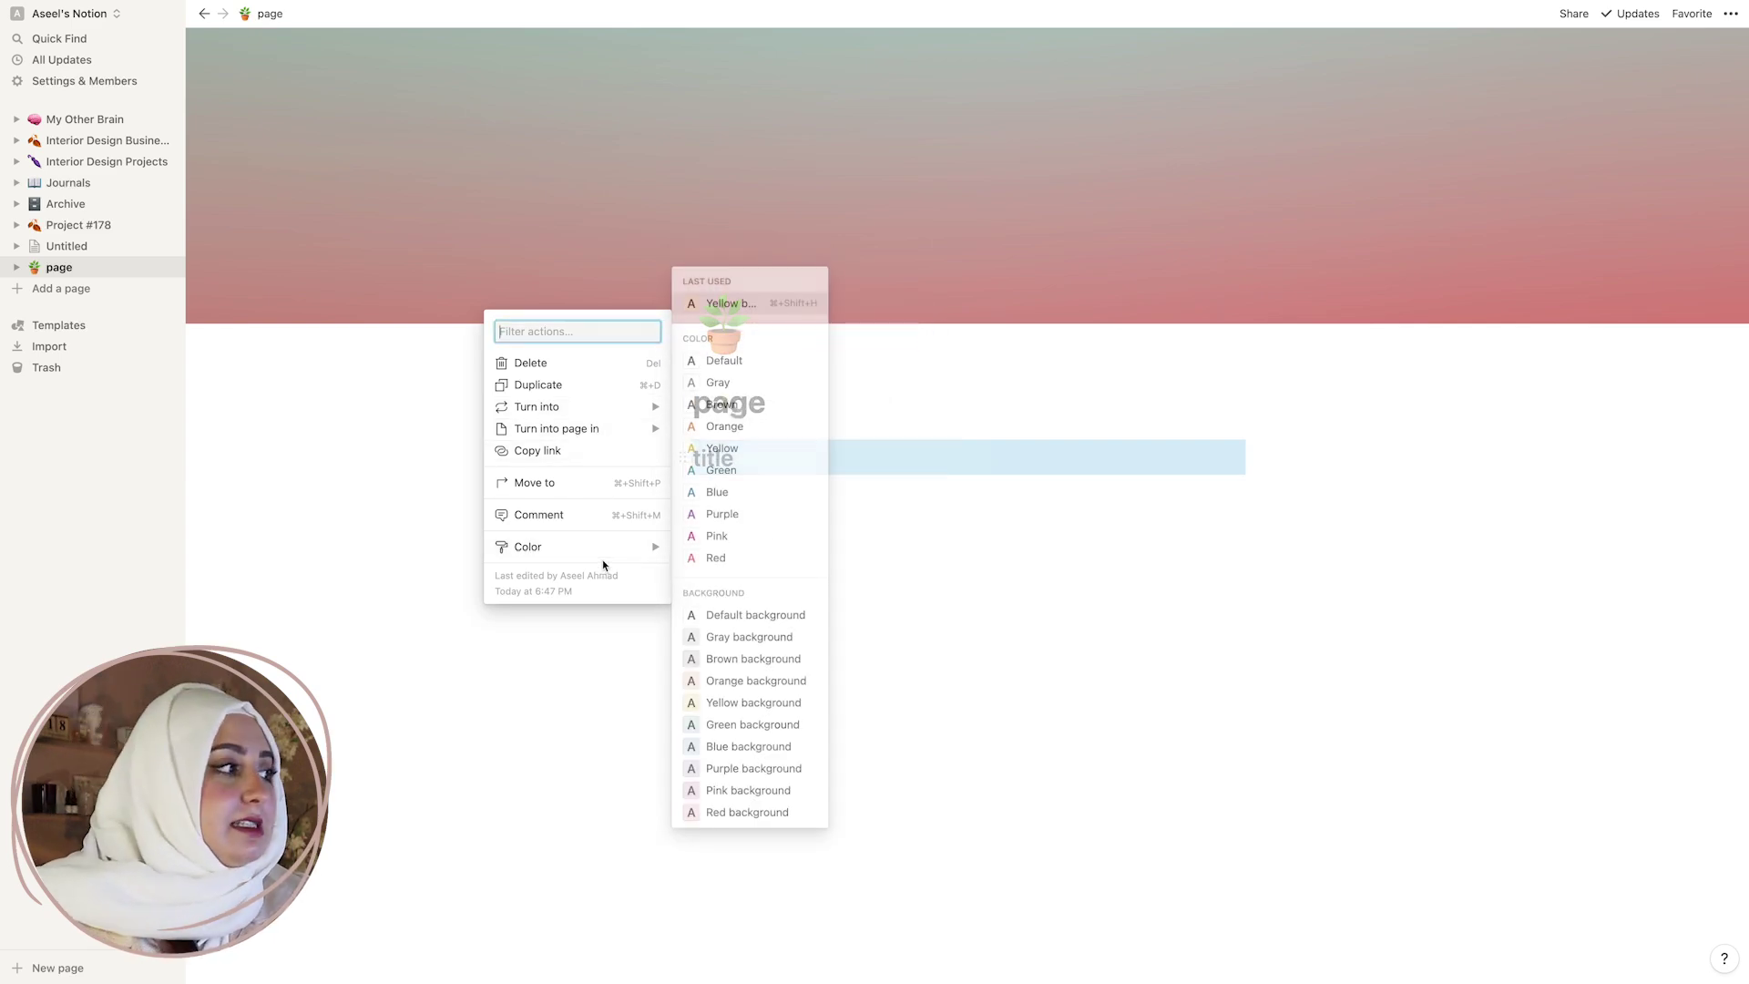
pyautogui.click(738, 701)
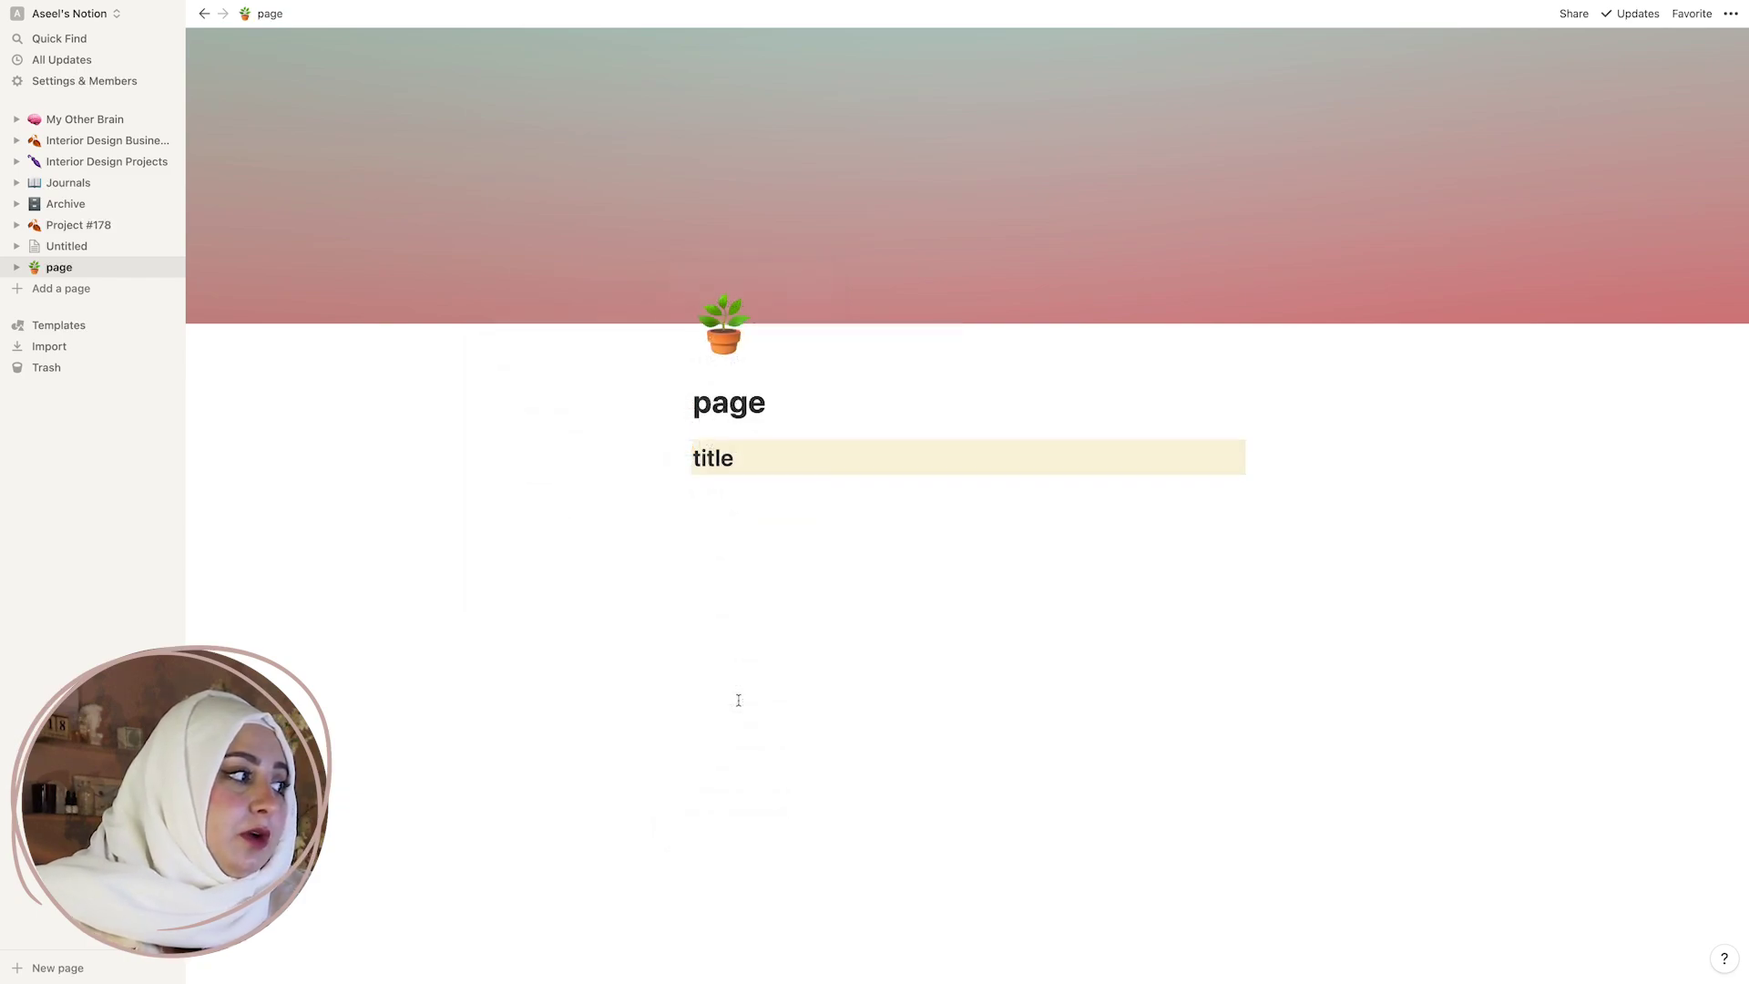
# Duplicate the 'title' heading so a copy sits below the original.
pyautogui.click(768, 480)
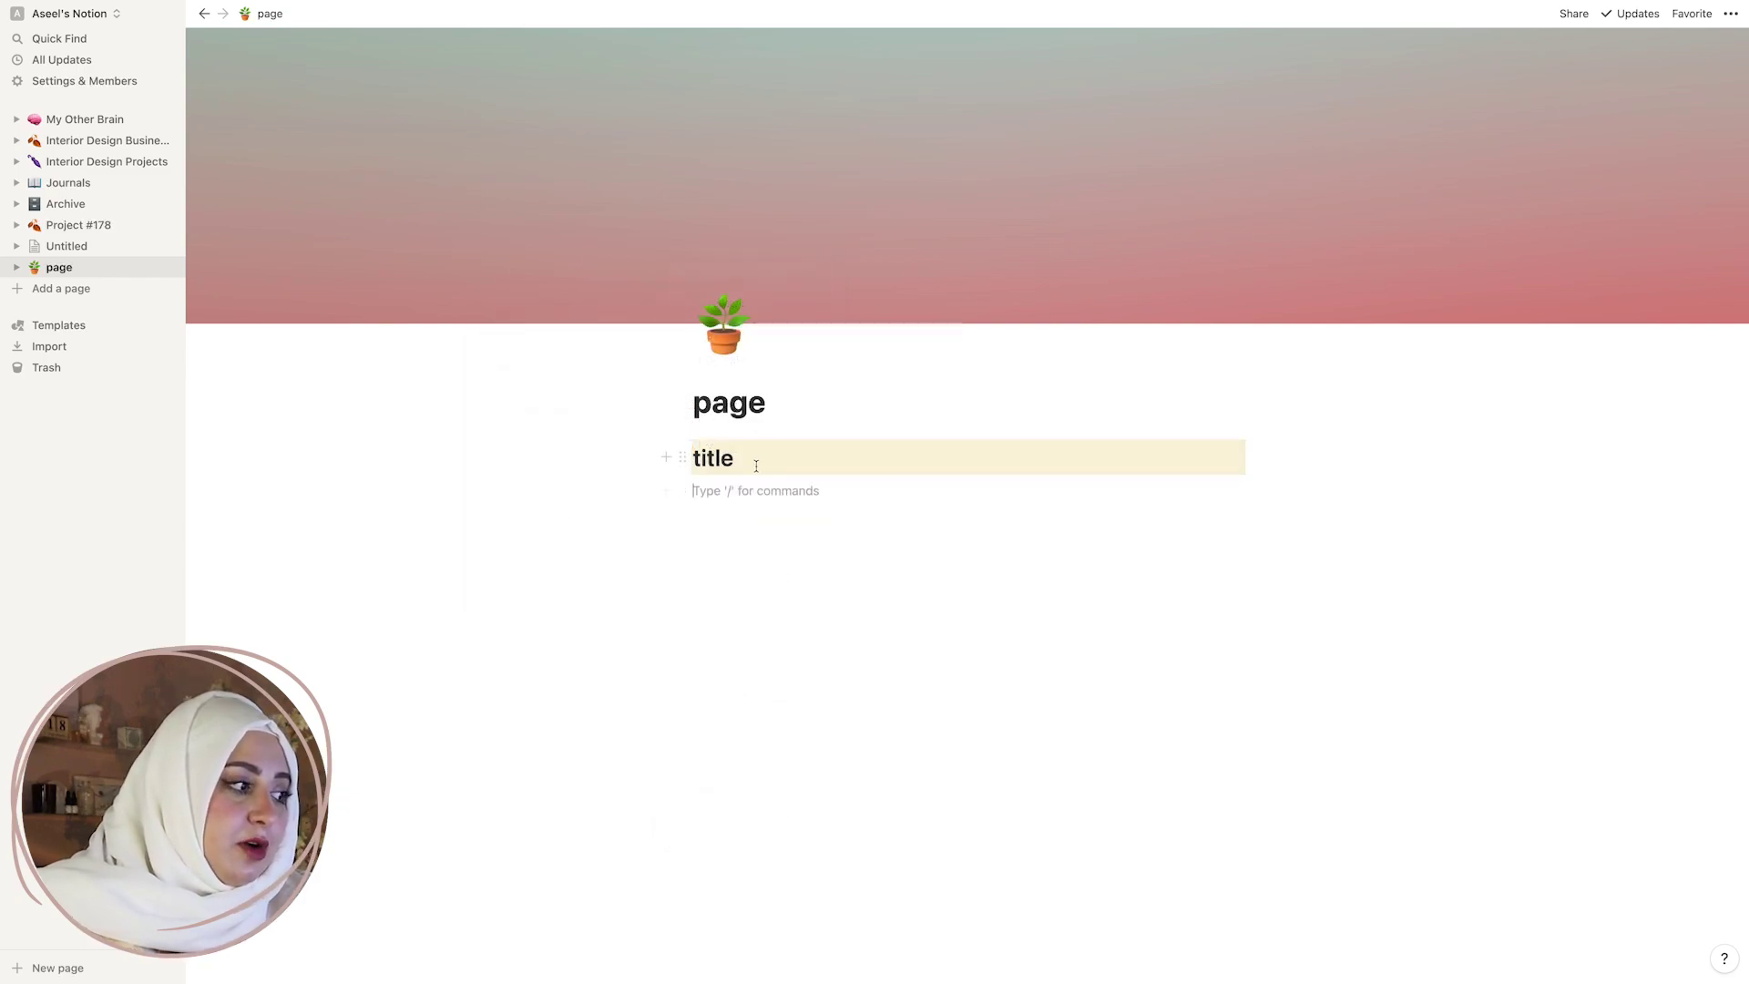
pyautogui.click(682, 457)
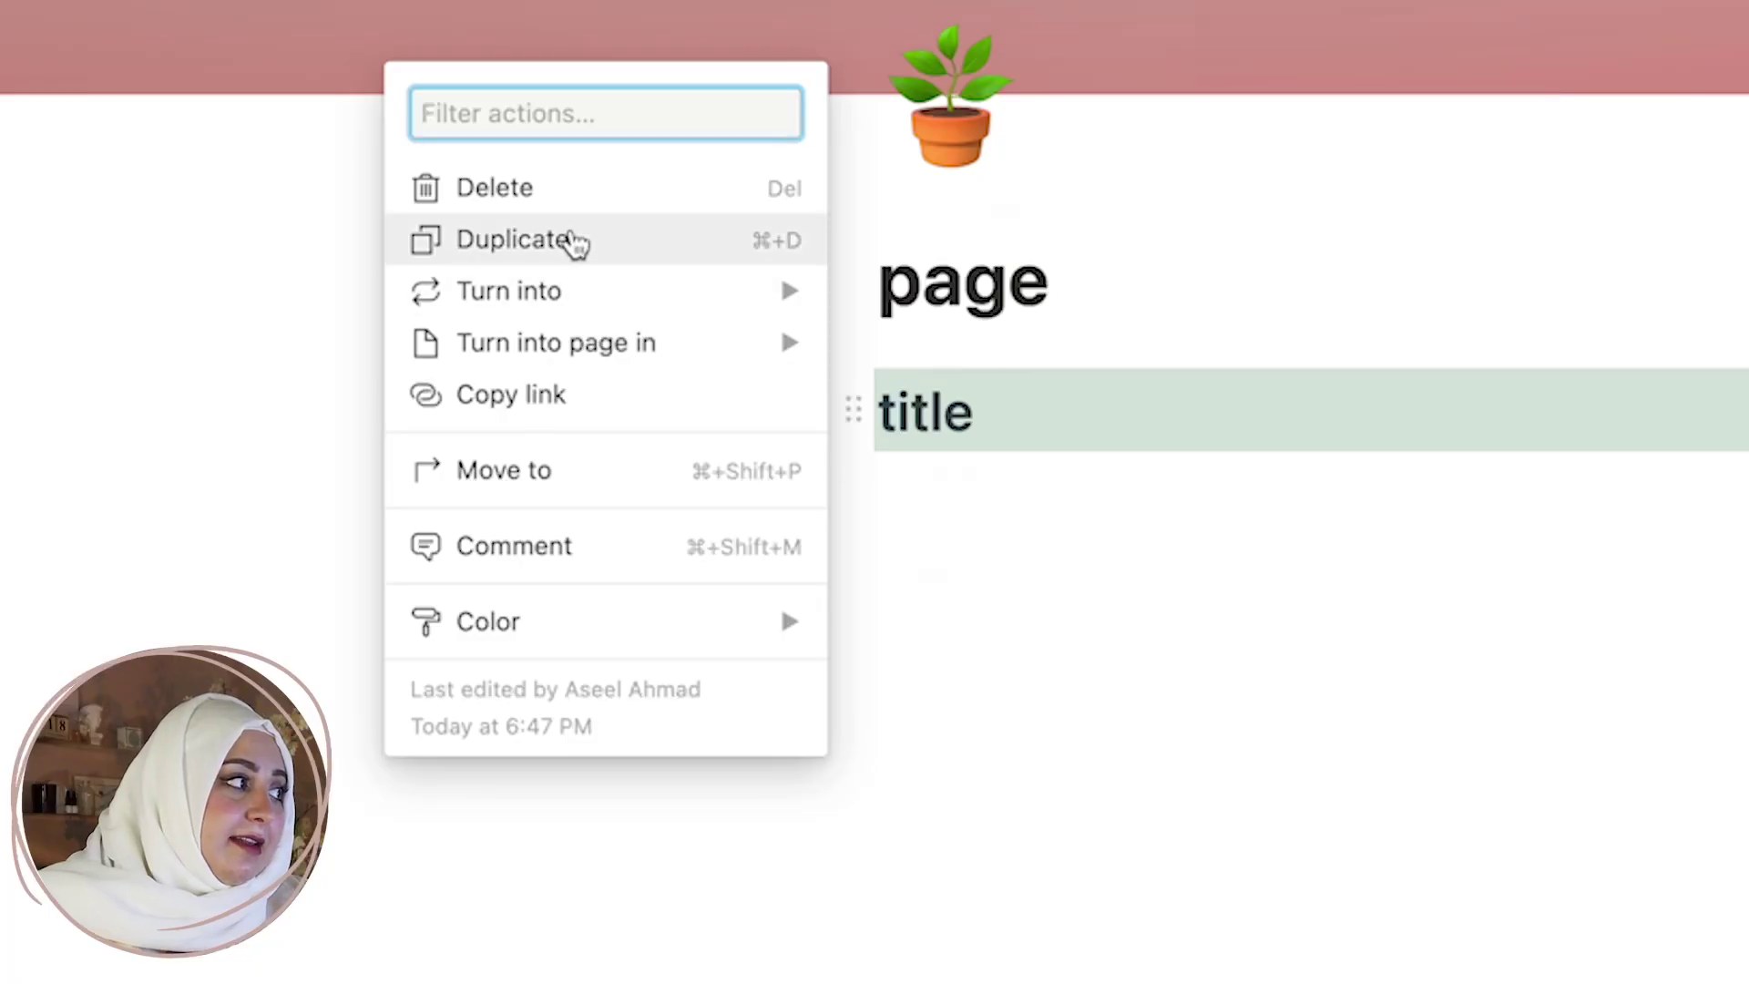
pyautogui.click(570, 242)
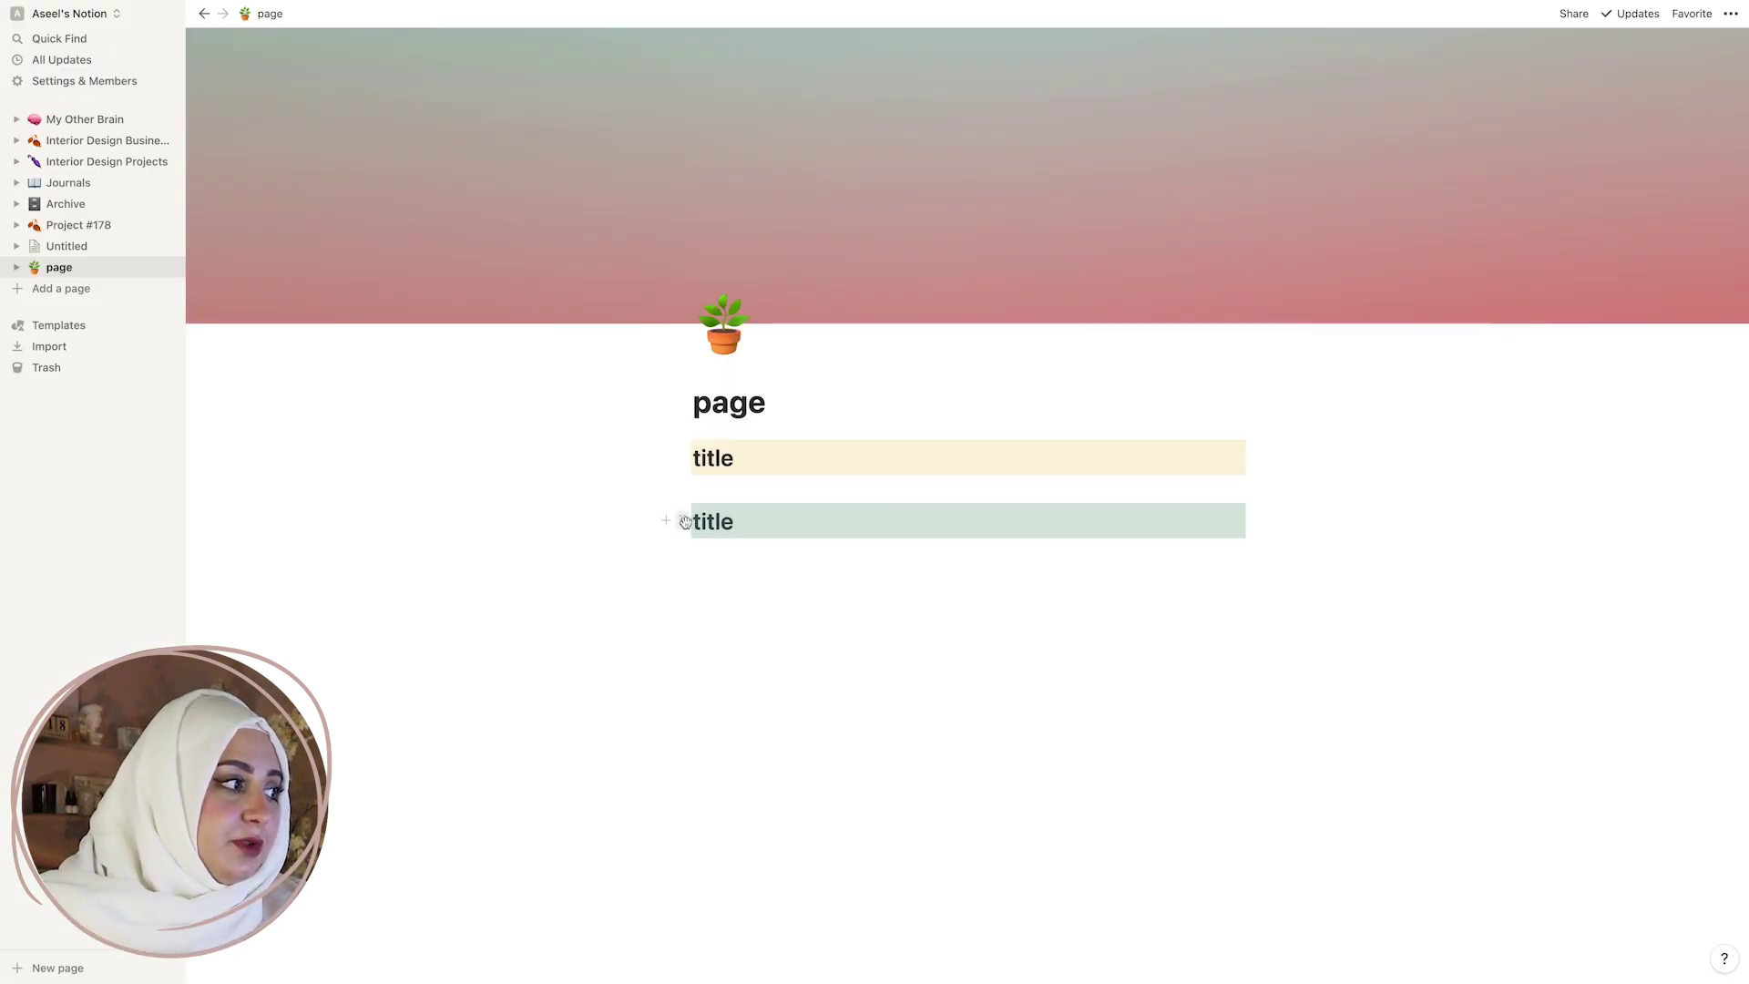
# Arrange the 'title' heading and two copies as three side-by-side columns.
pyautogui.moveTo(682, 520); pyautogui.dragTo(1281, 454)
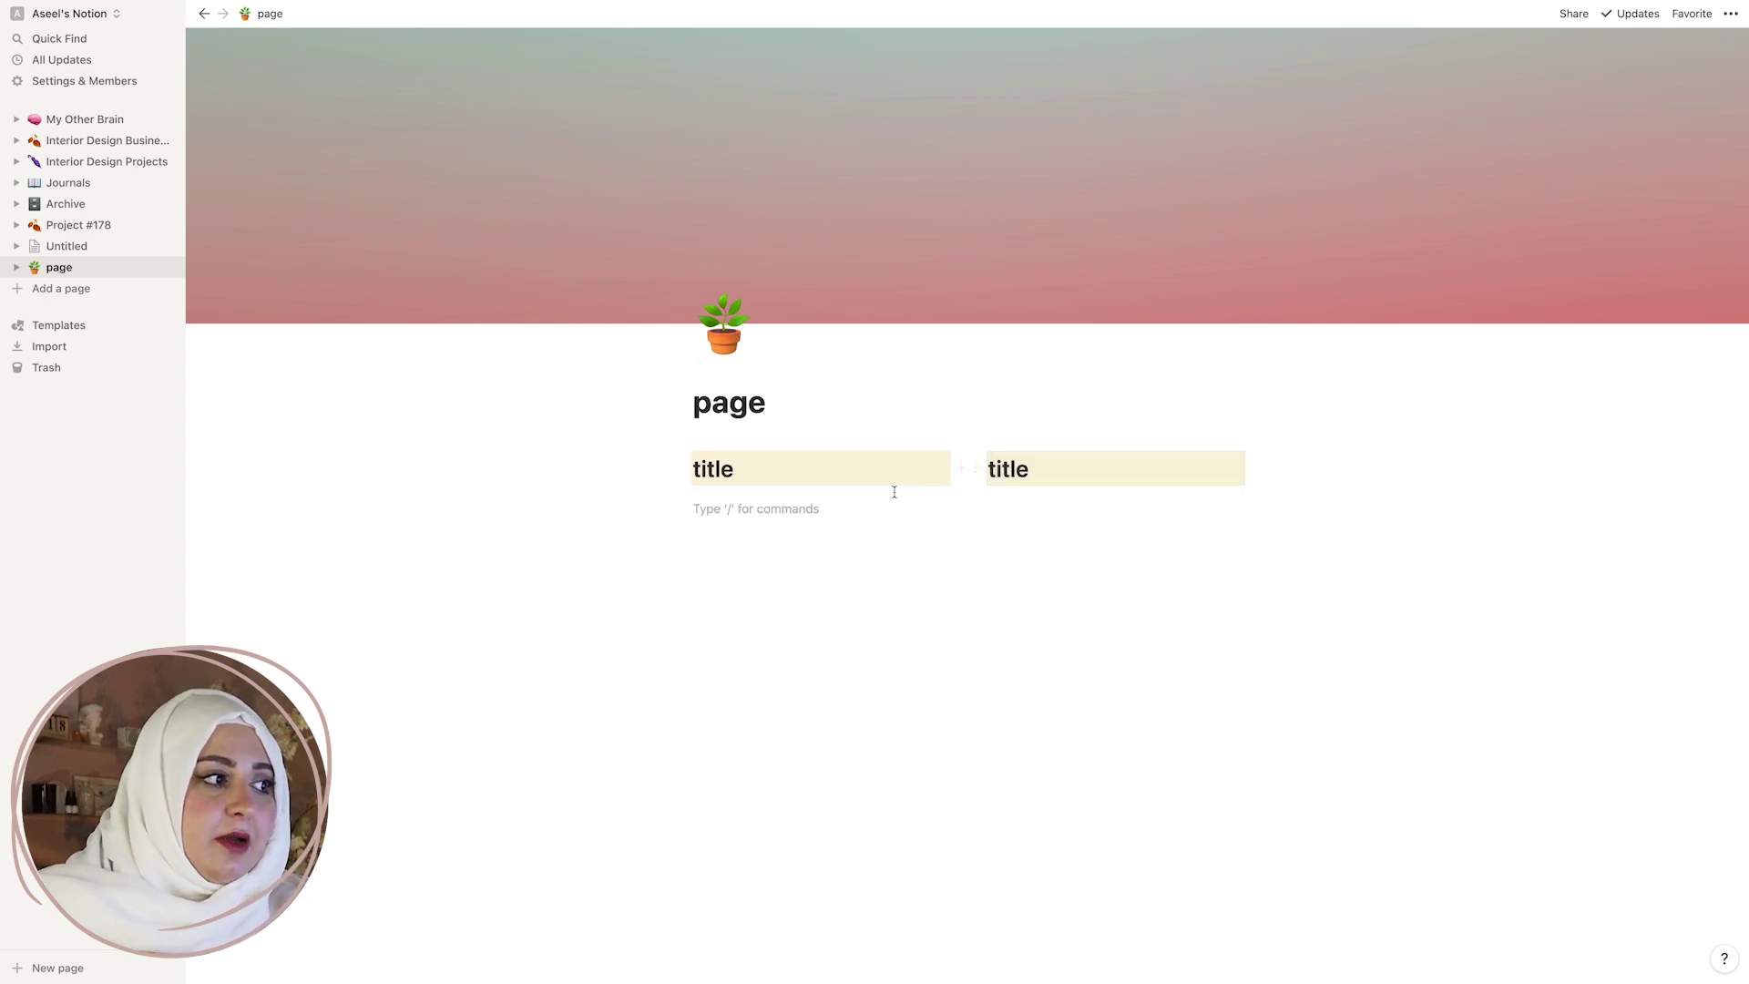
pyautogui.click(976, 468)
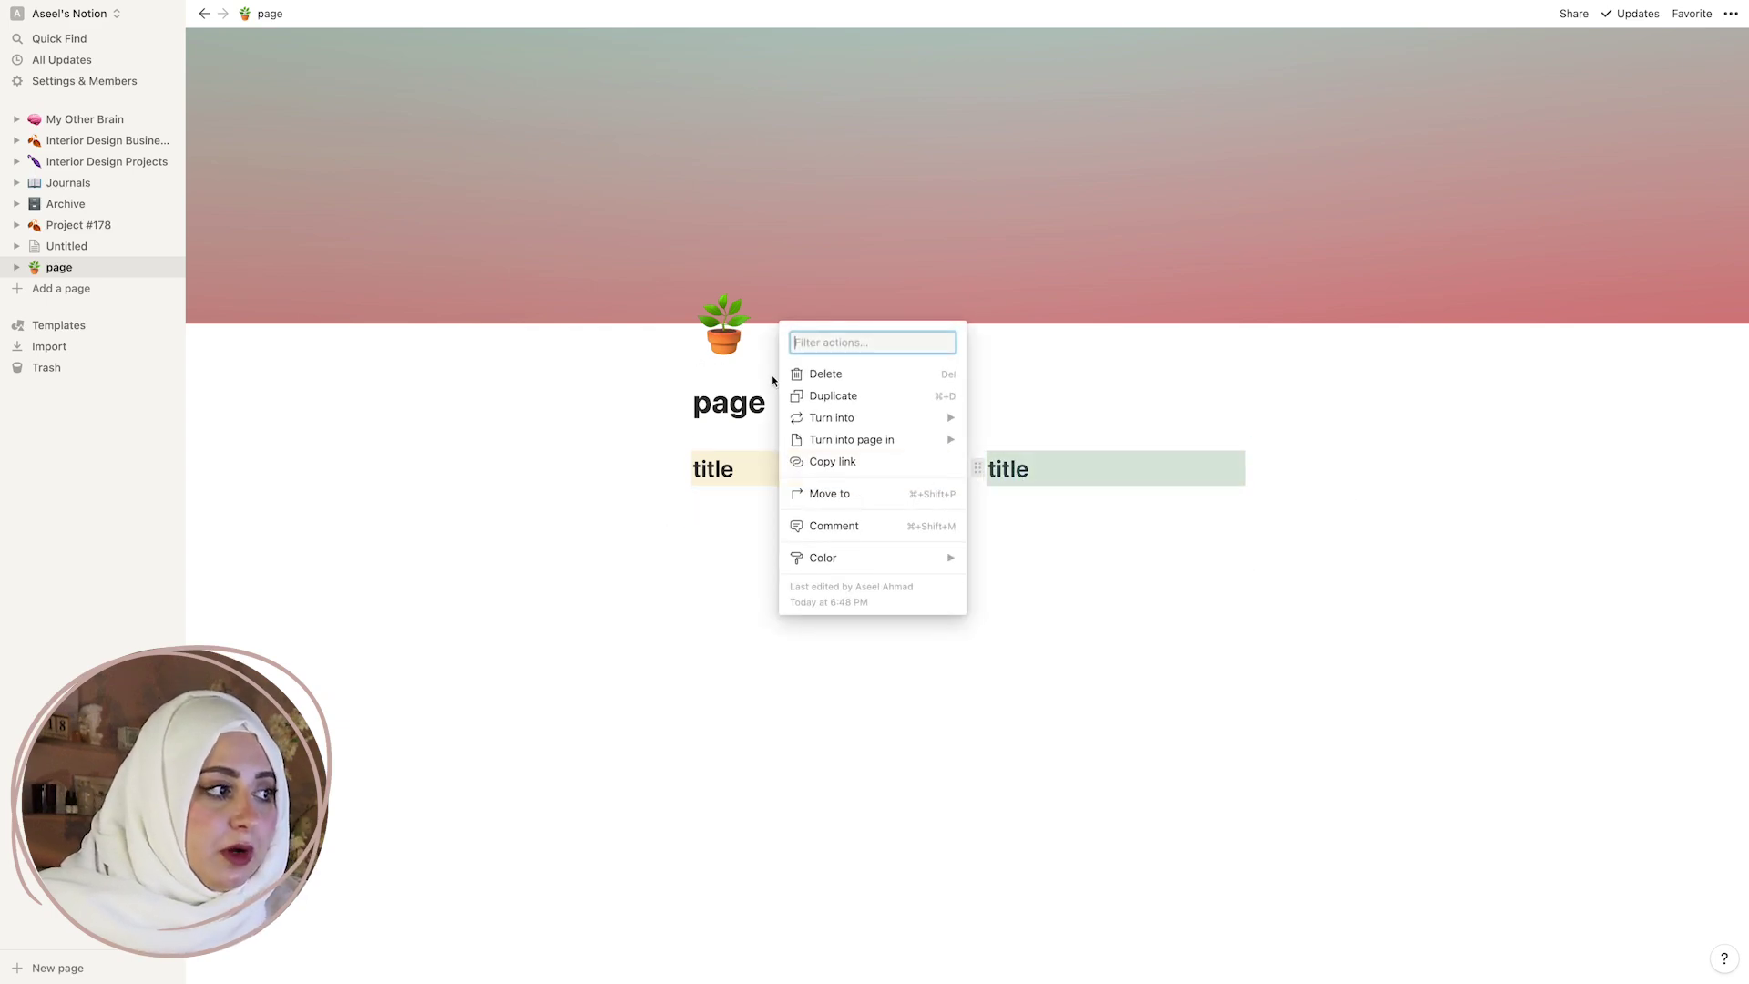
pyautogui.click(833, 395)
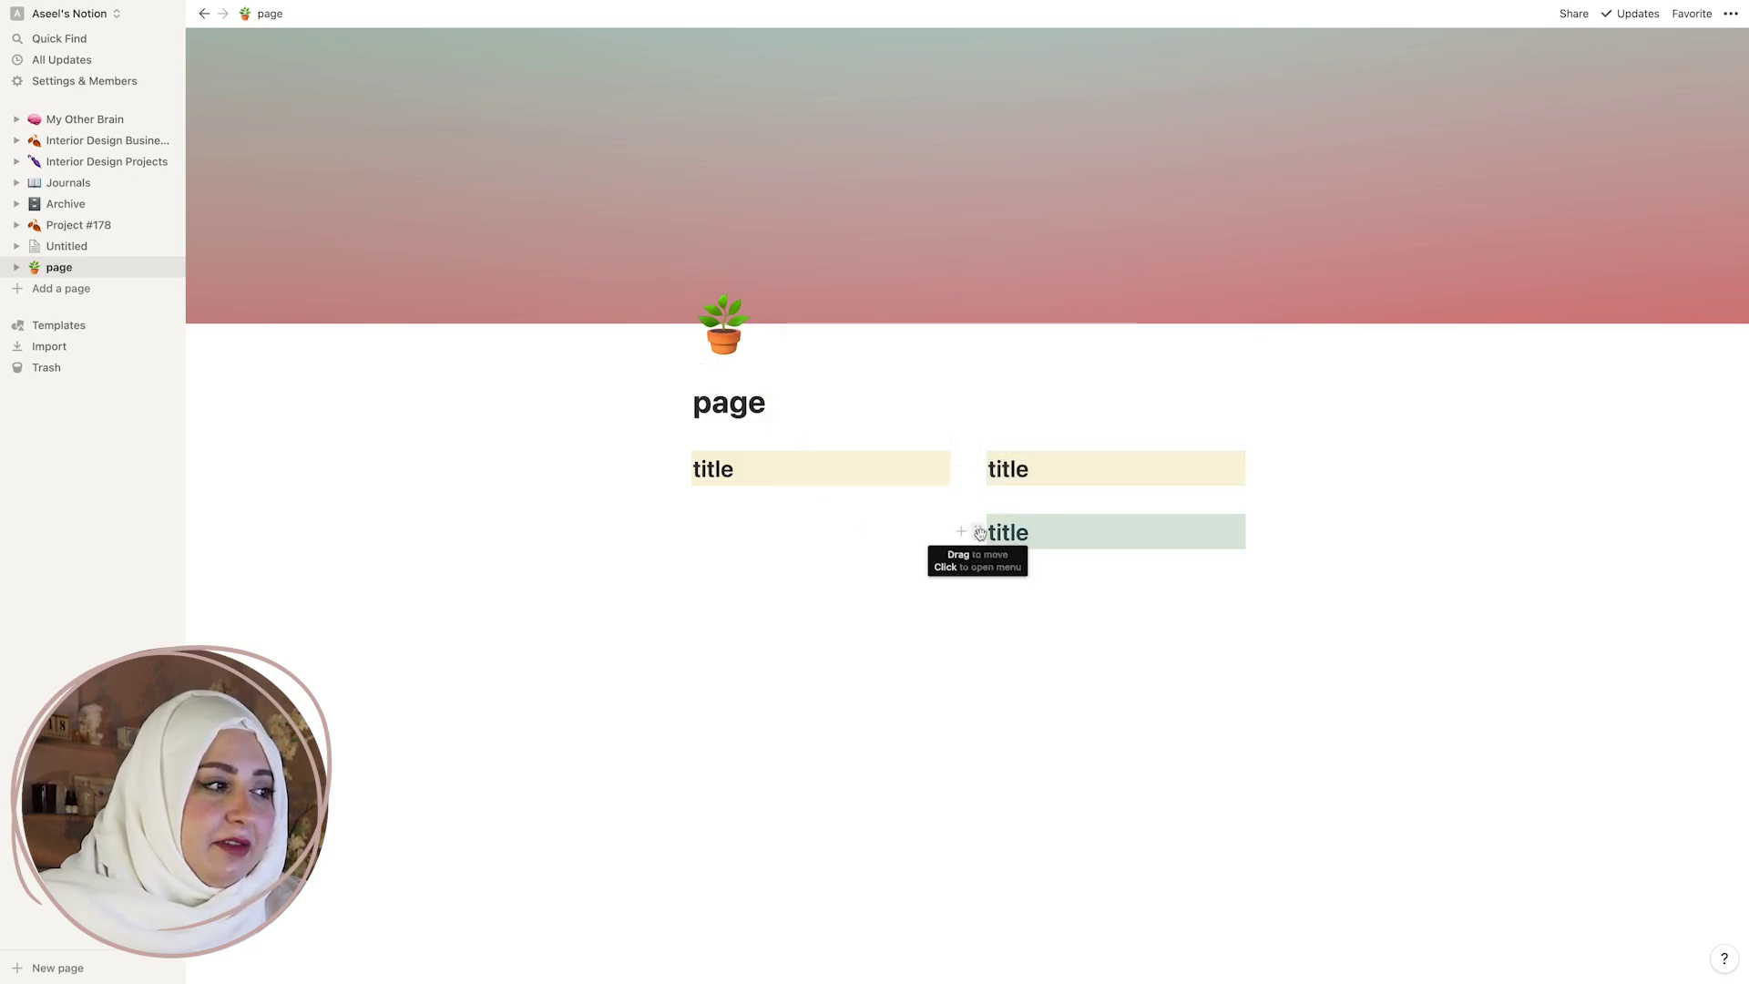
pyautogui.moveTo(977, 541); pyautogui.dragTo(1266, 459)
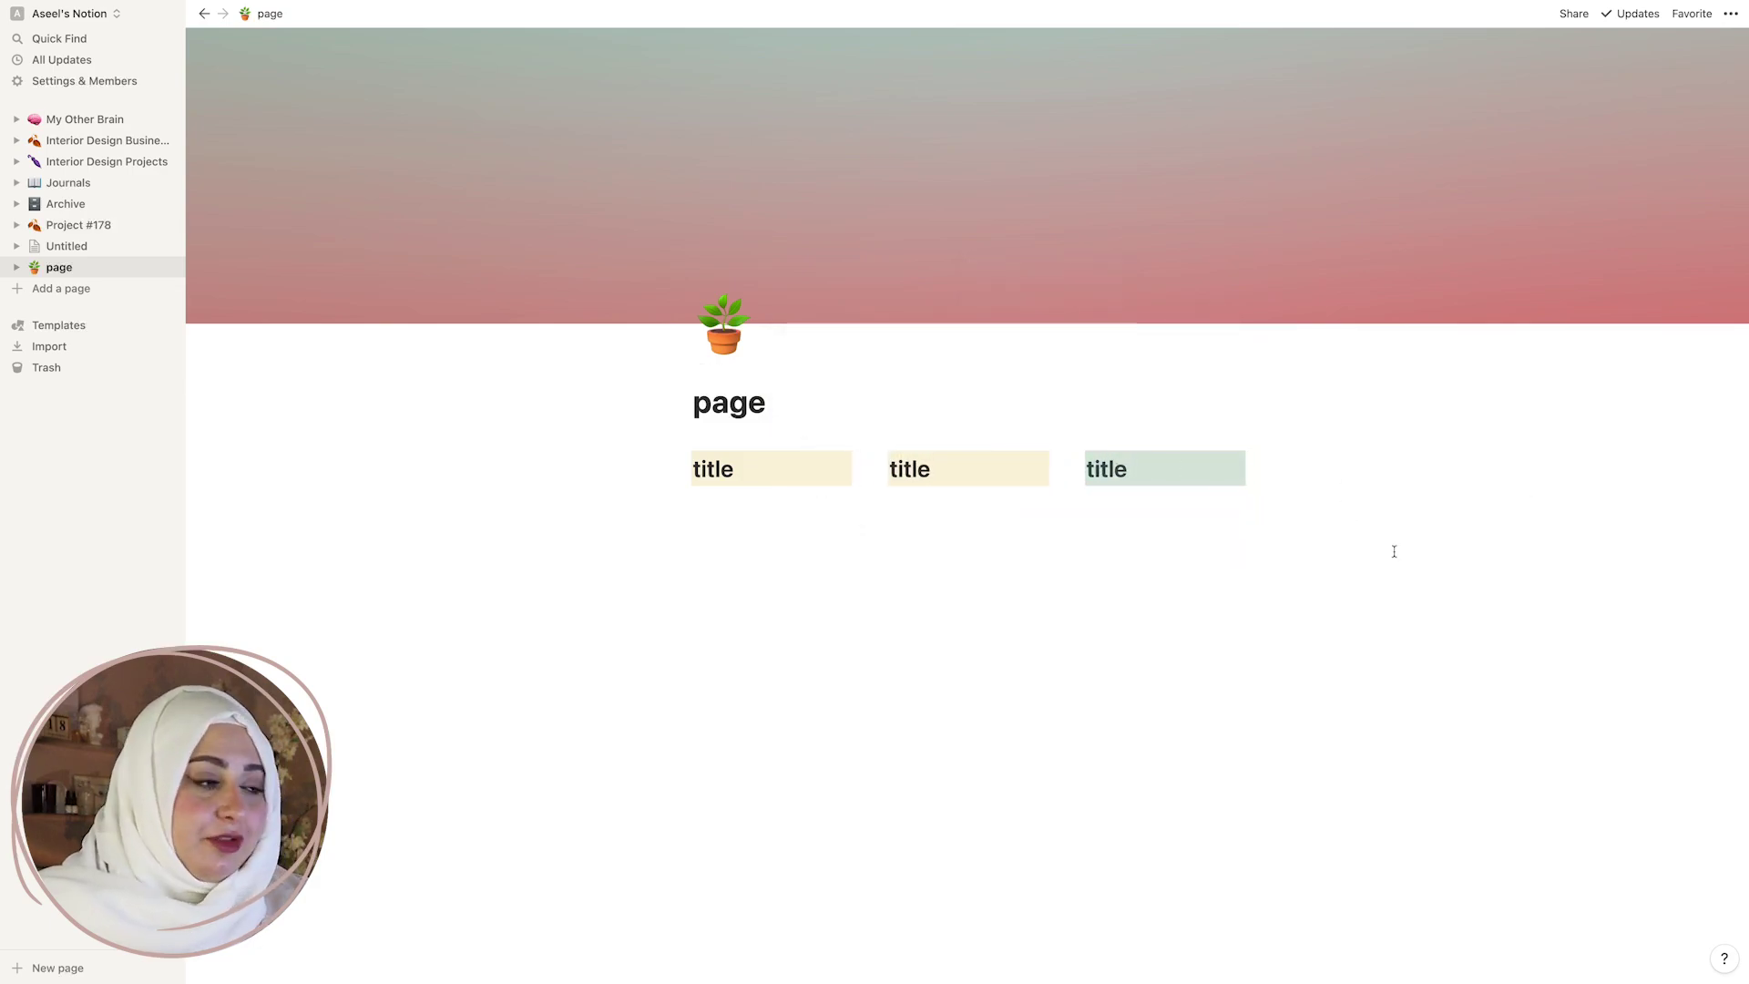
# Add a to-do list below the columns with 'hello' checked and 'hi' unchecked.
pyautogui.click(817, 511)
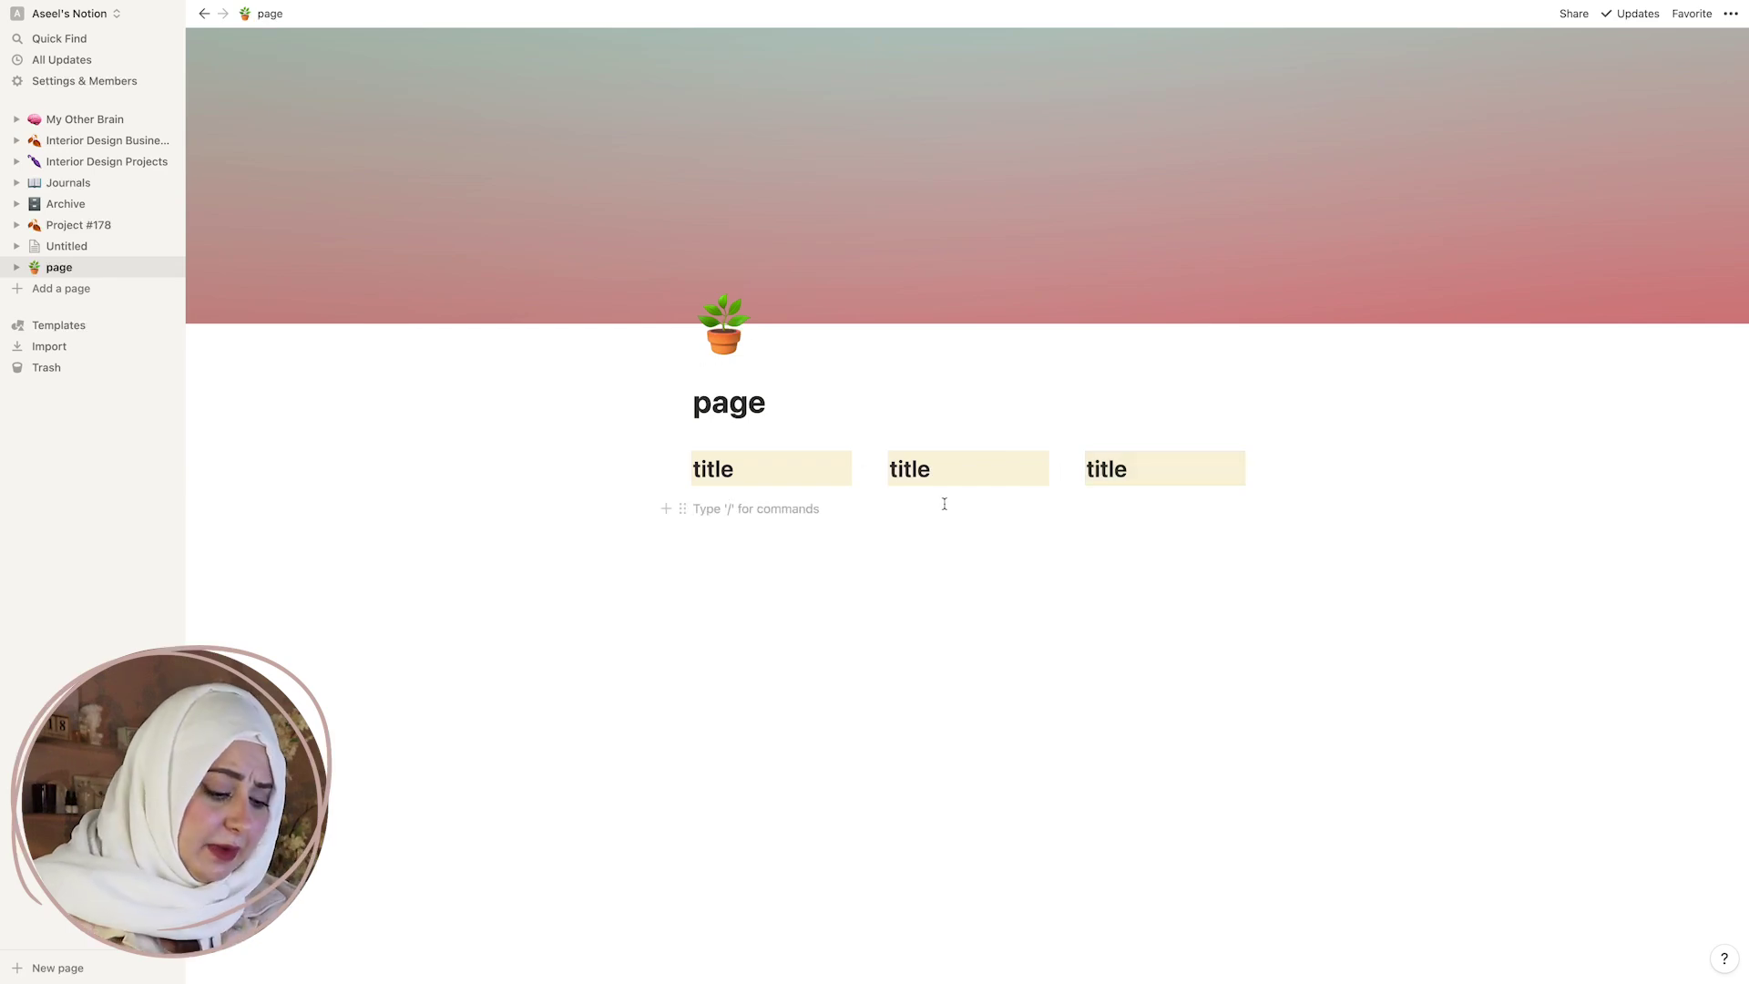
pyautogui.write('/')
pyautogui.write('to')
pyautogui.press('Return')
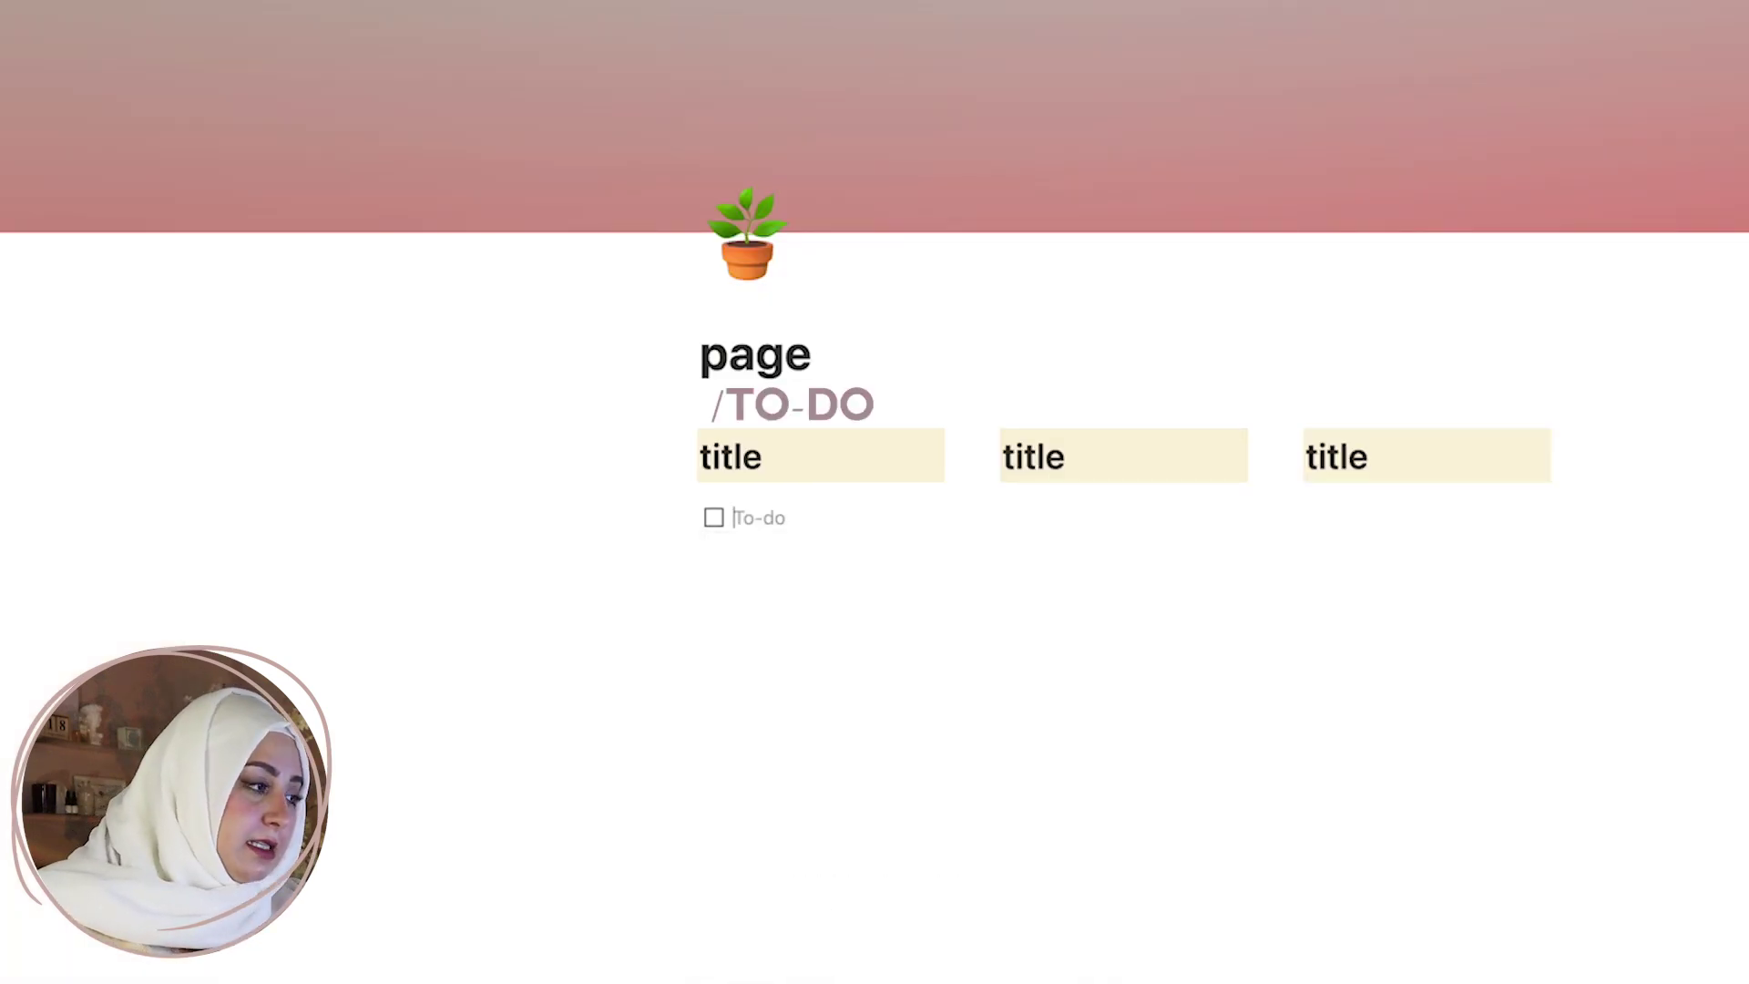
pyautogui.write('hello')
pyautogui.press('Return')
pyautogui.write('h')
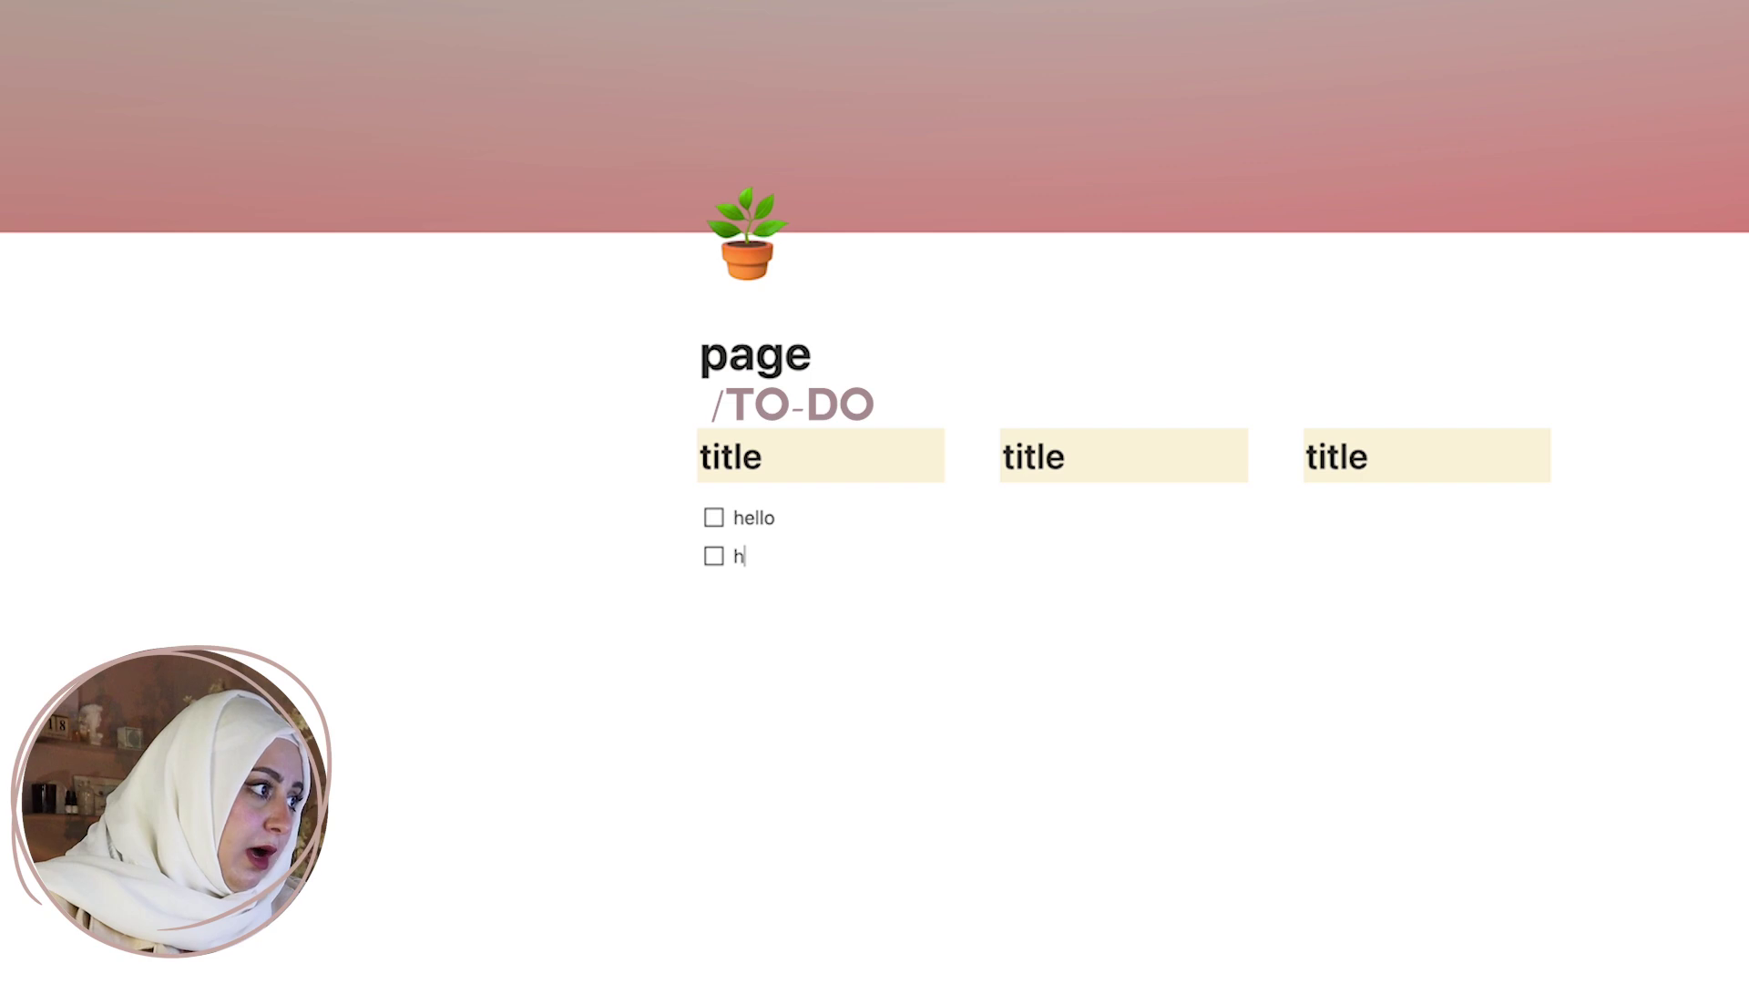
pyautogui.write('i')
pyautogui.press('Return')
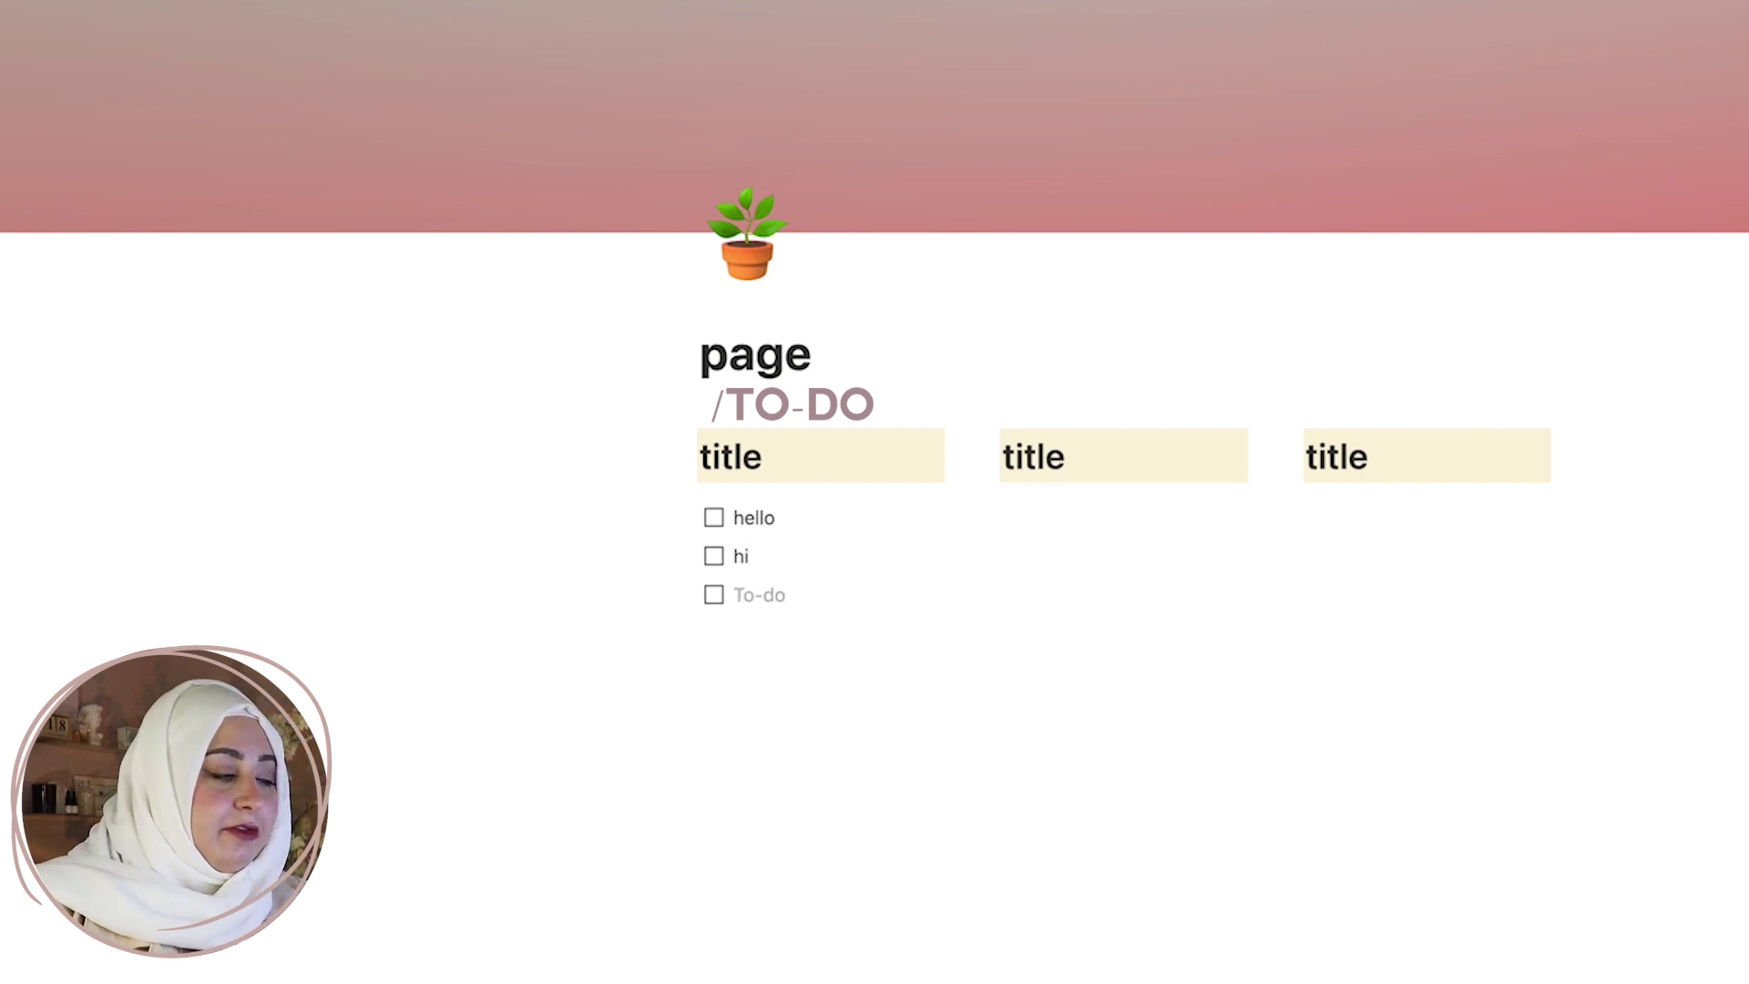
pyautogui.click(714, 517)
pyautogui.moveTo(683, 594); pyautogui.dragTo(1050, 490)
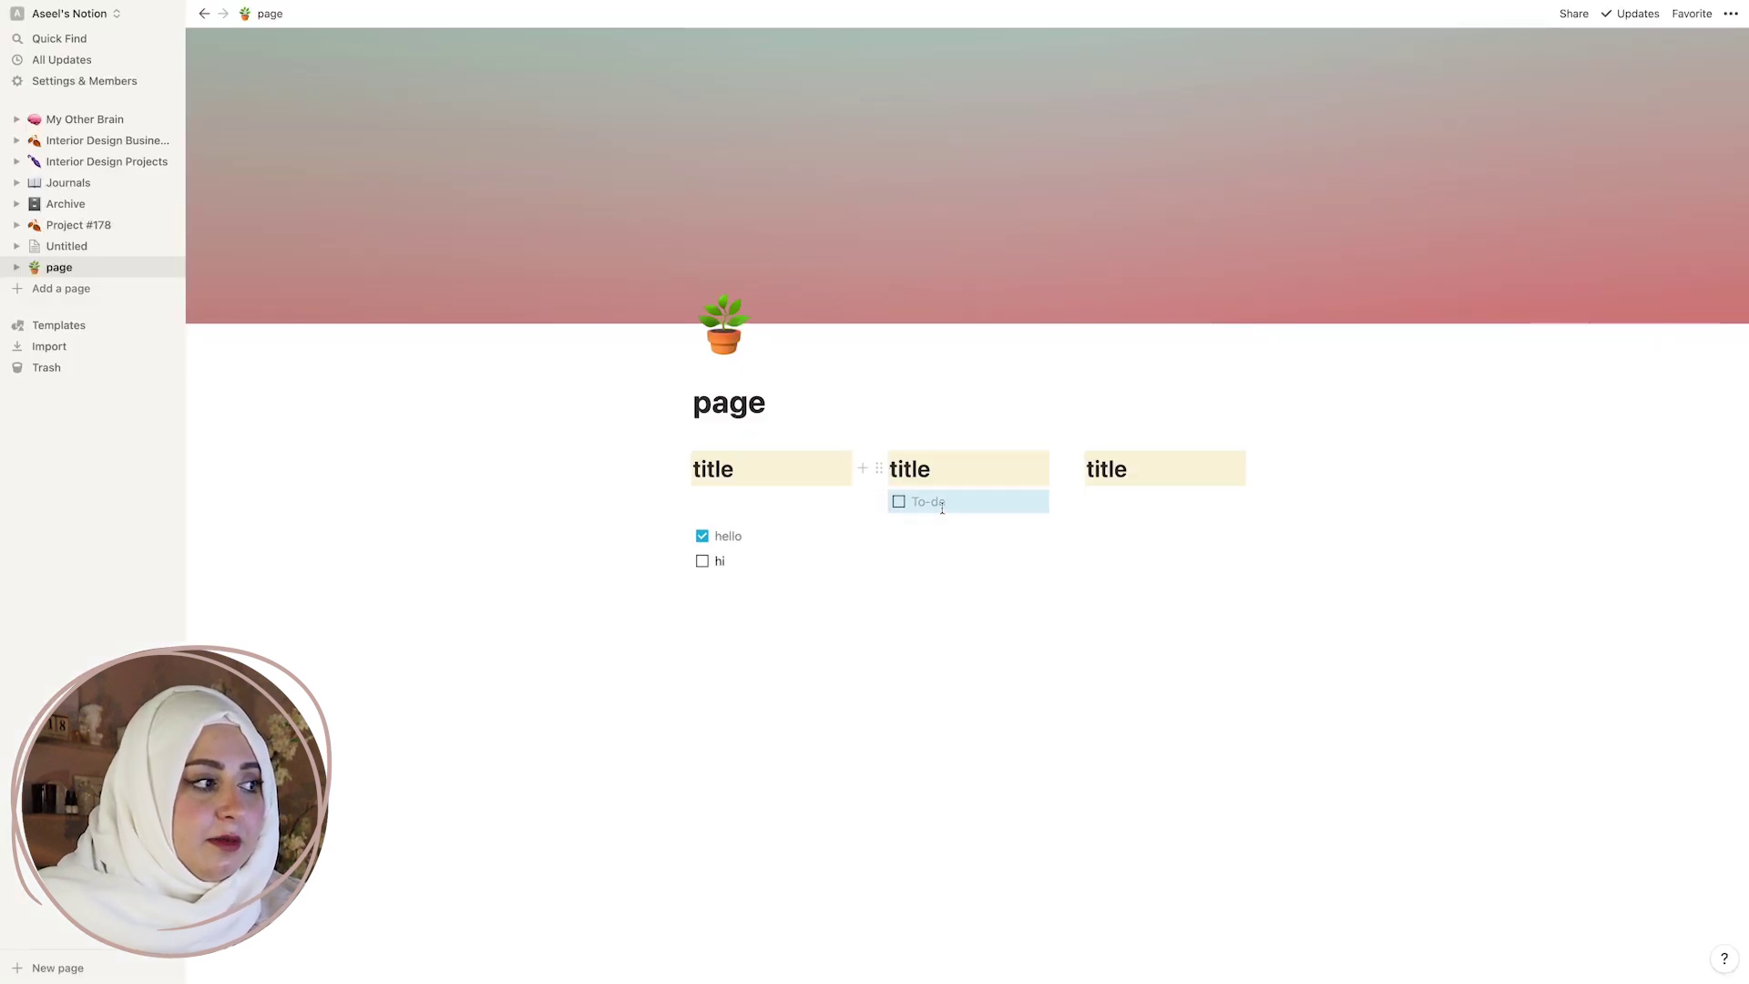
pyautogui.click(942, 508)
# Turn the empty block under the middle column into a toggle named 'list' and expand it.
pyautogui.press('BackSpace')
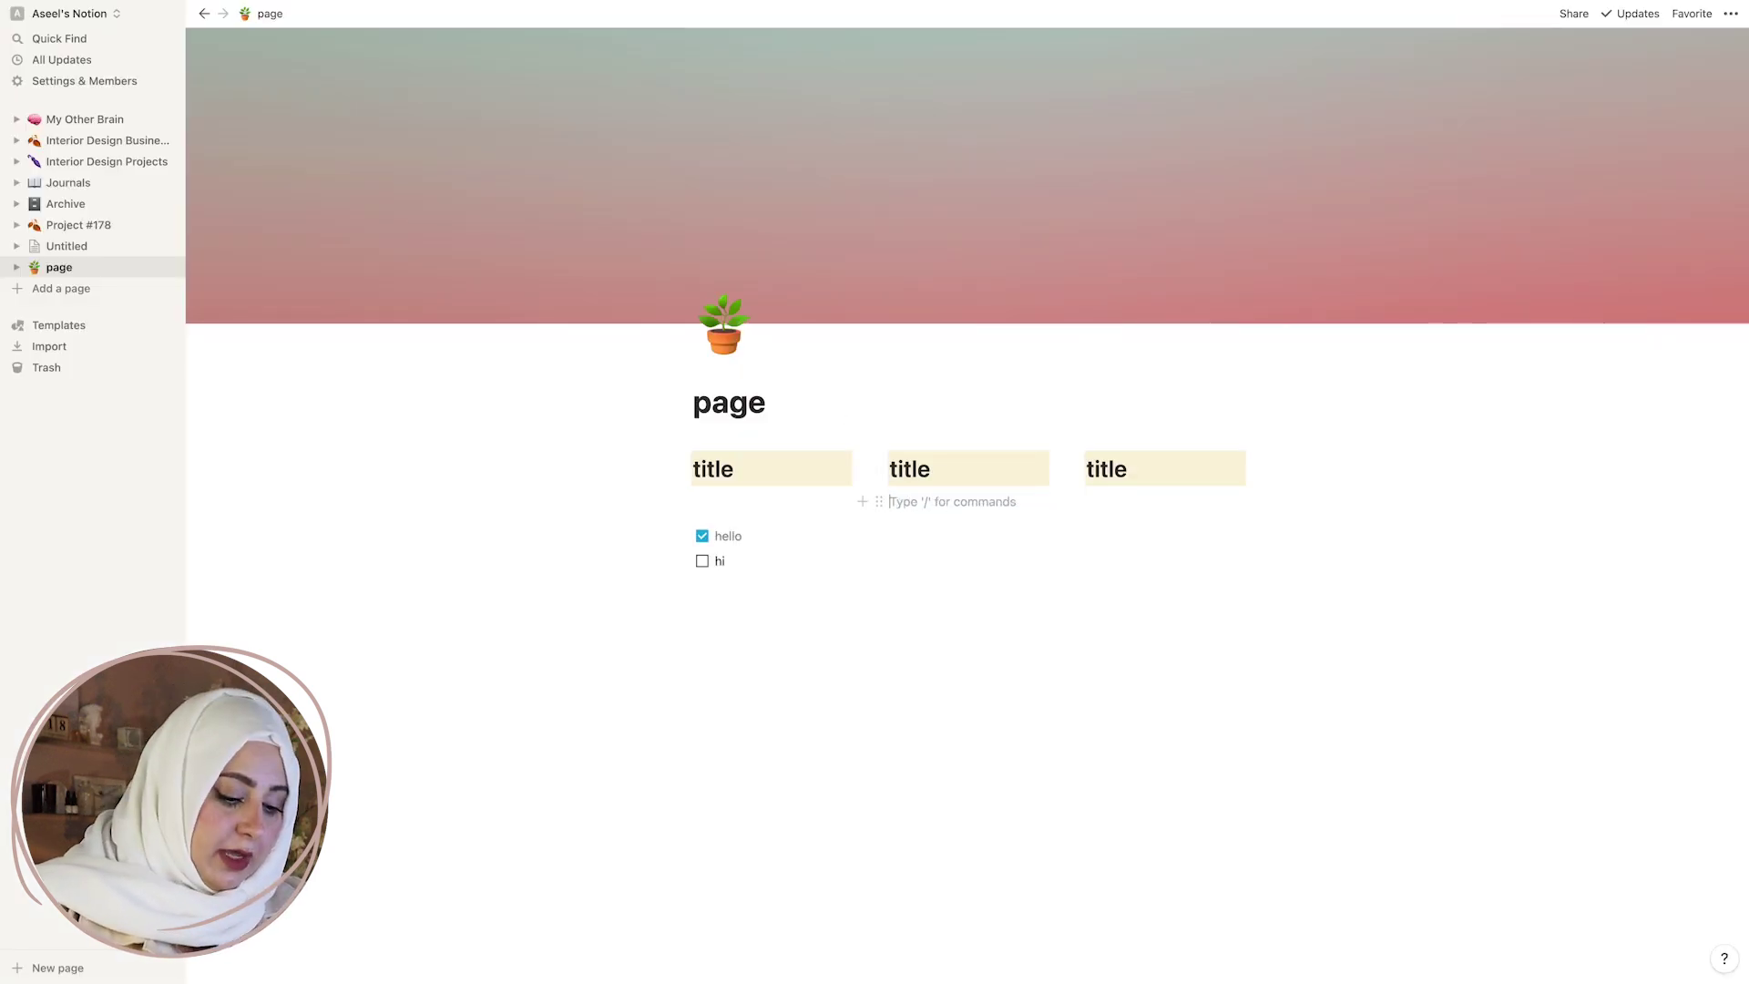
pyautogui.press('Return')
pyautogui.press('BackSpace')
pyautogui.write('/togg')
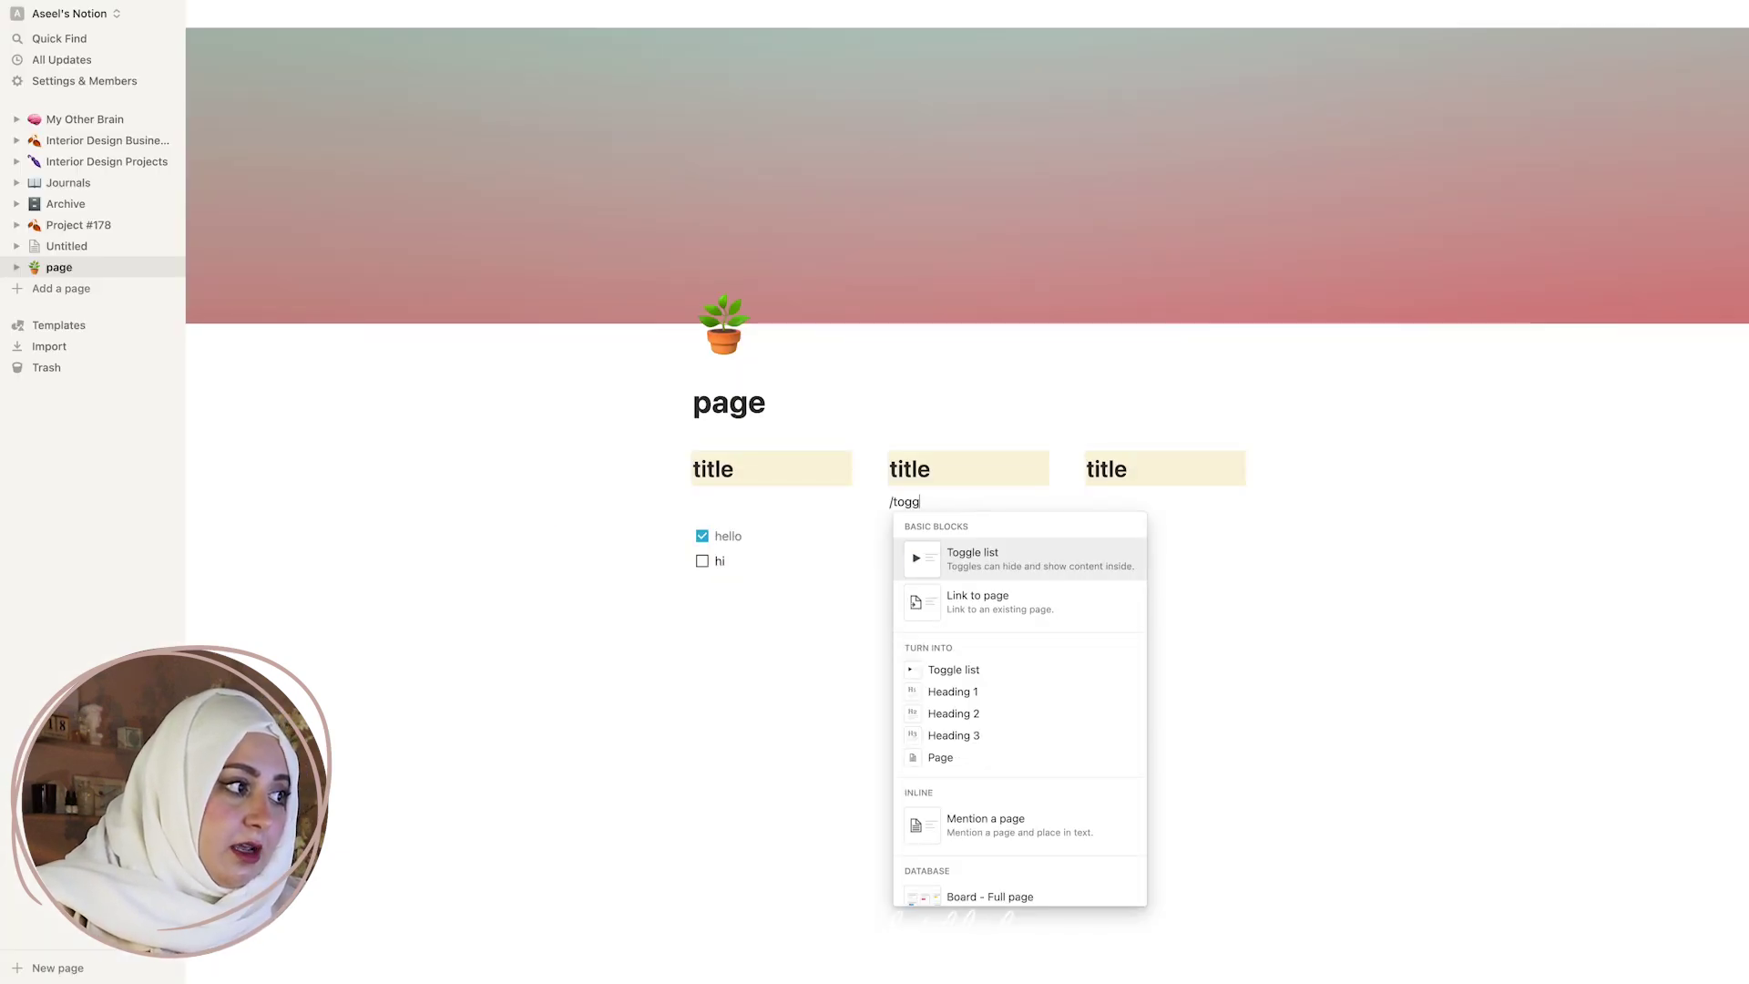
pyautogui.press('Return')
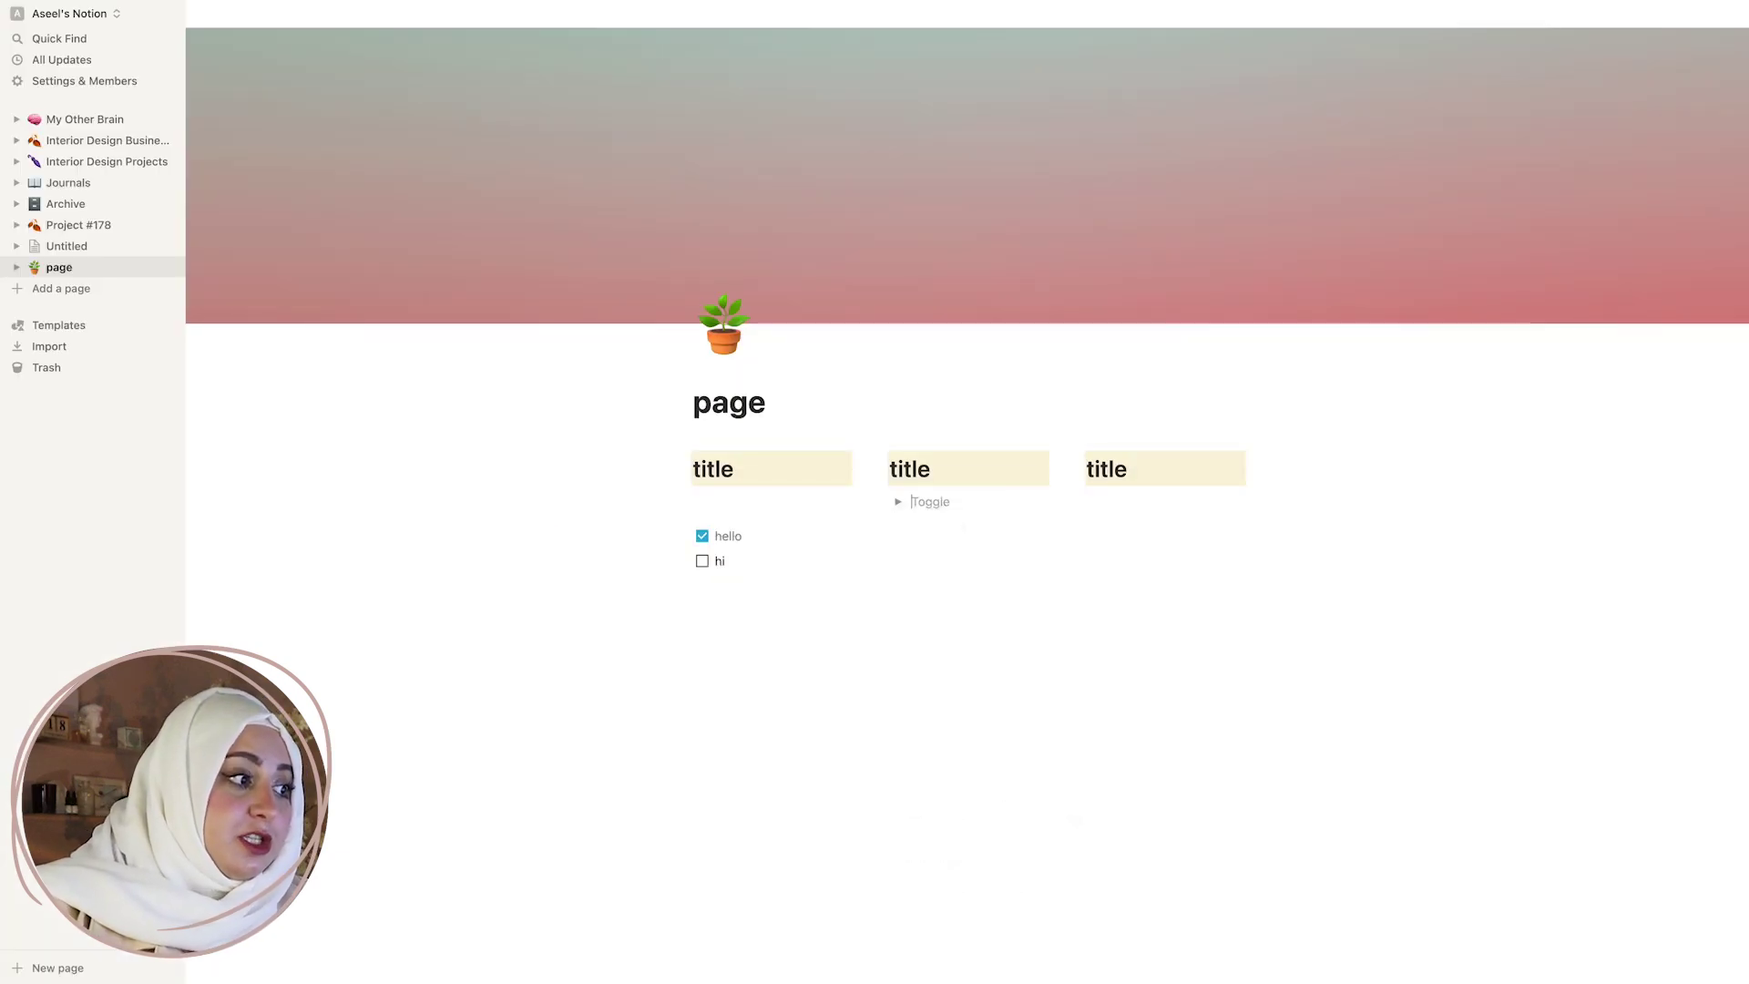
pyautogui.write('lid')
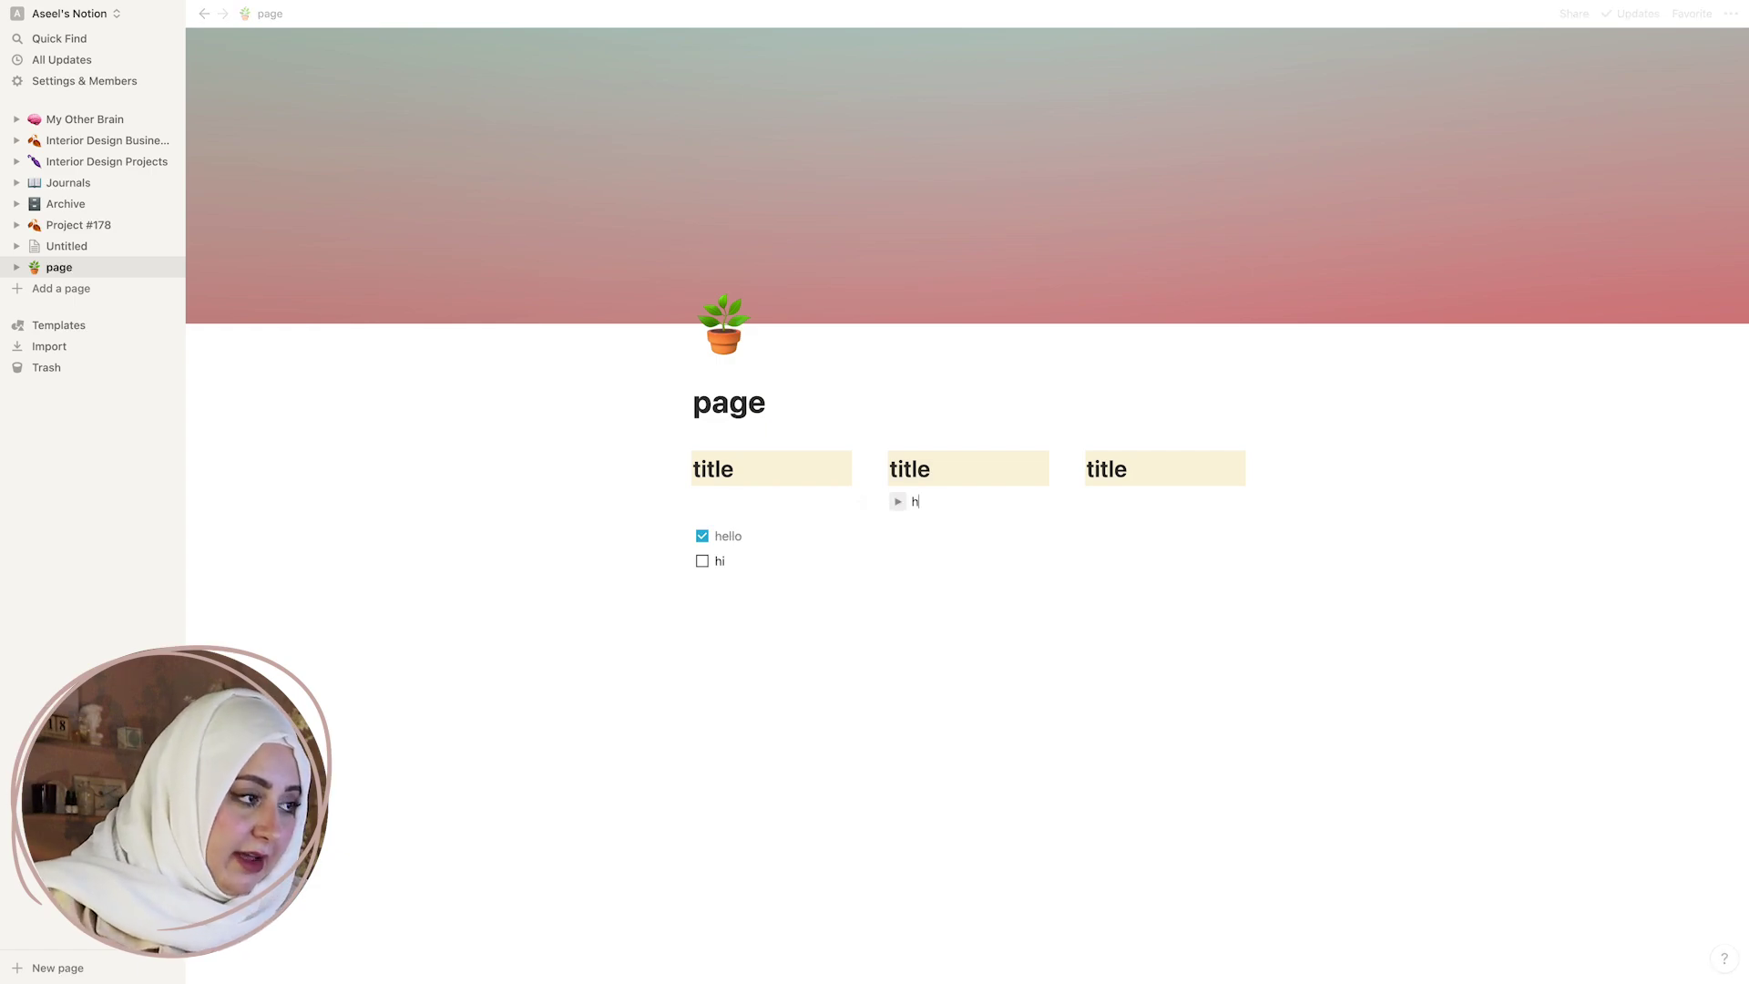
pyautogui.click(898, 501)
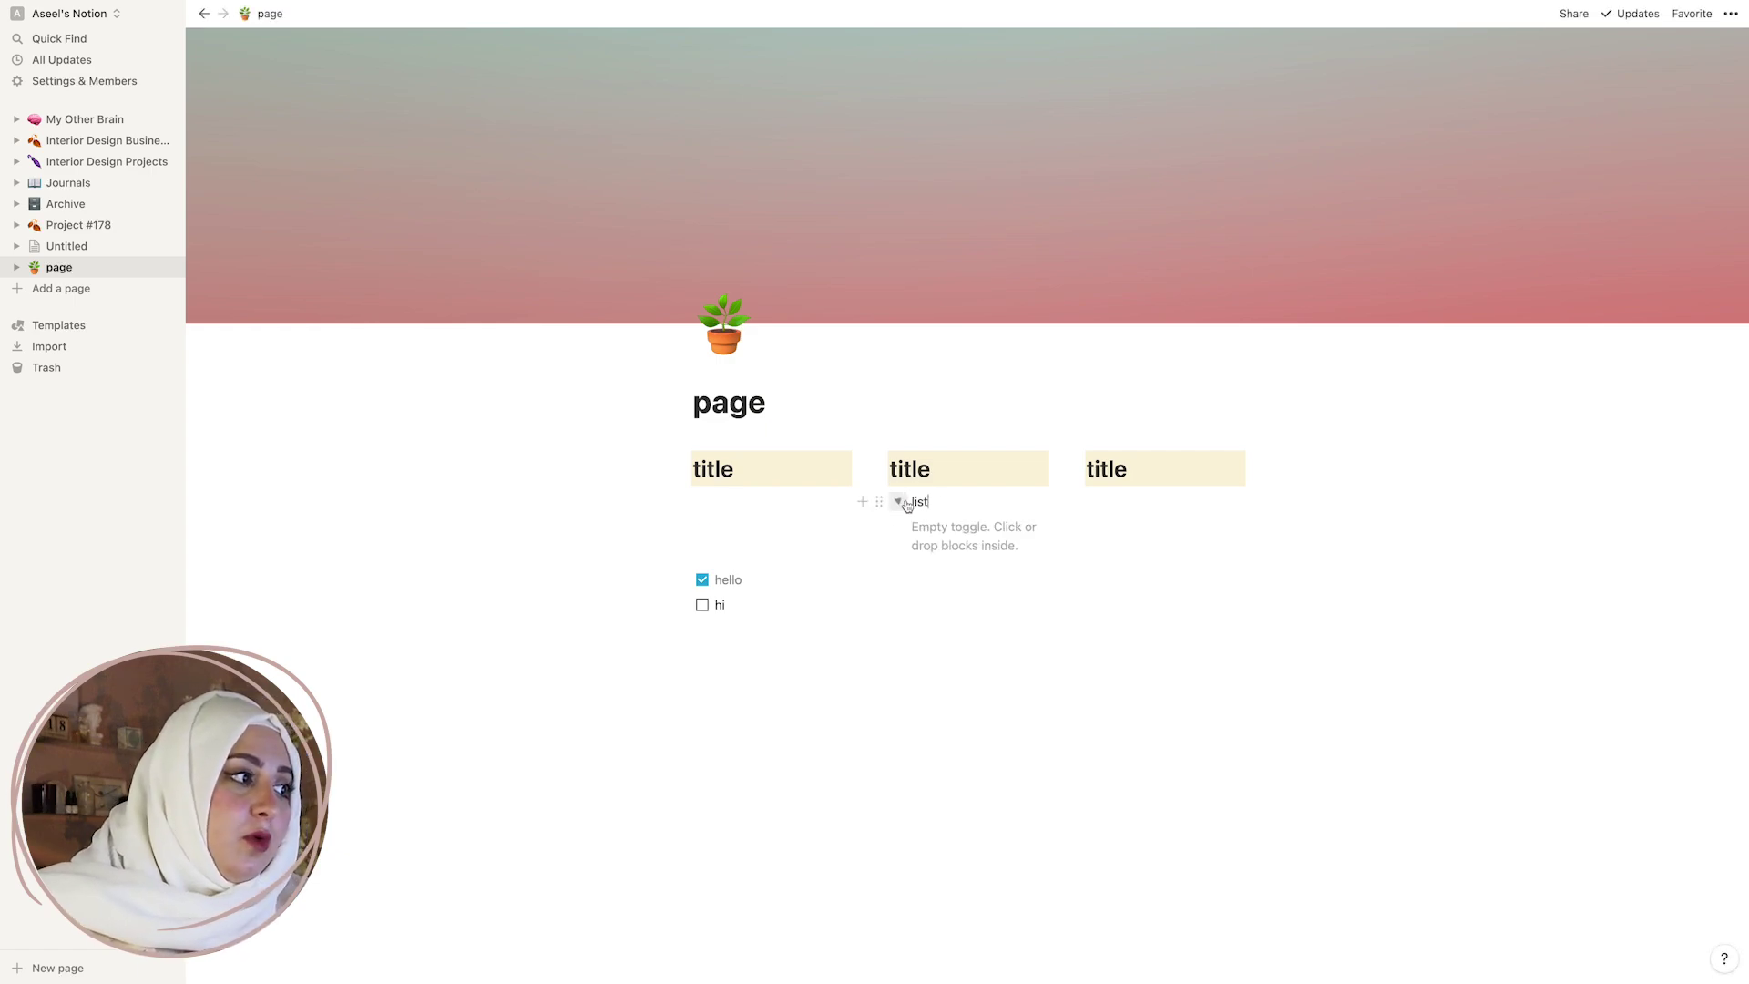
pyautogui.click(938, 529)
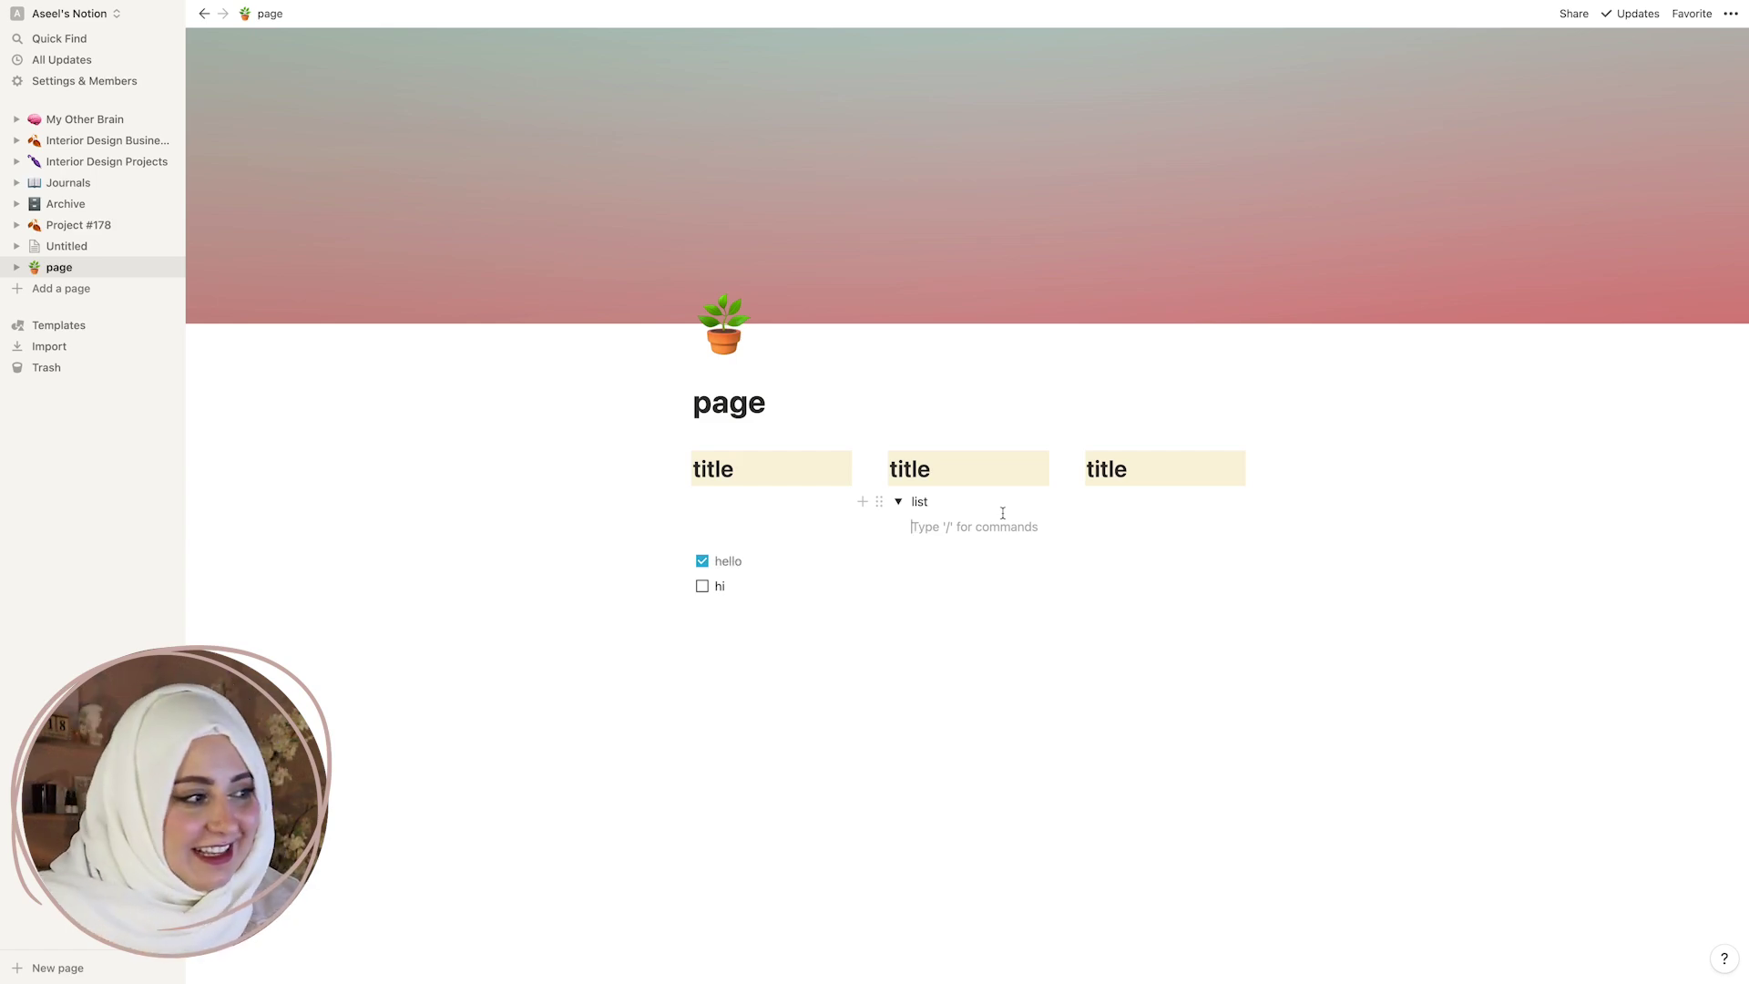
# Place an empty to-do inside the 'list' toggle, then collapse the toggle.
pyautogui.write('/to')
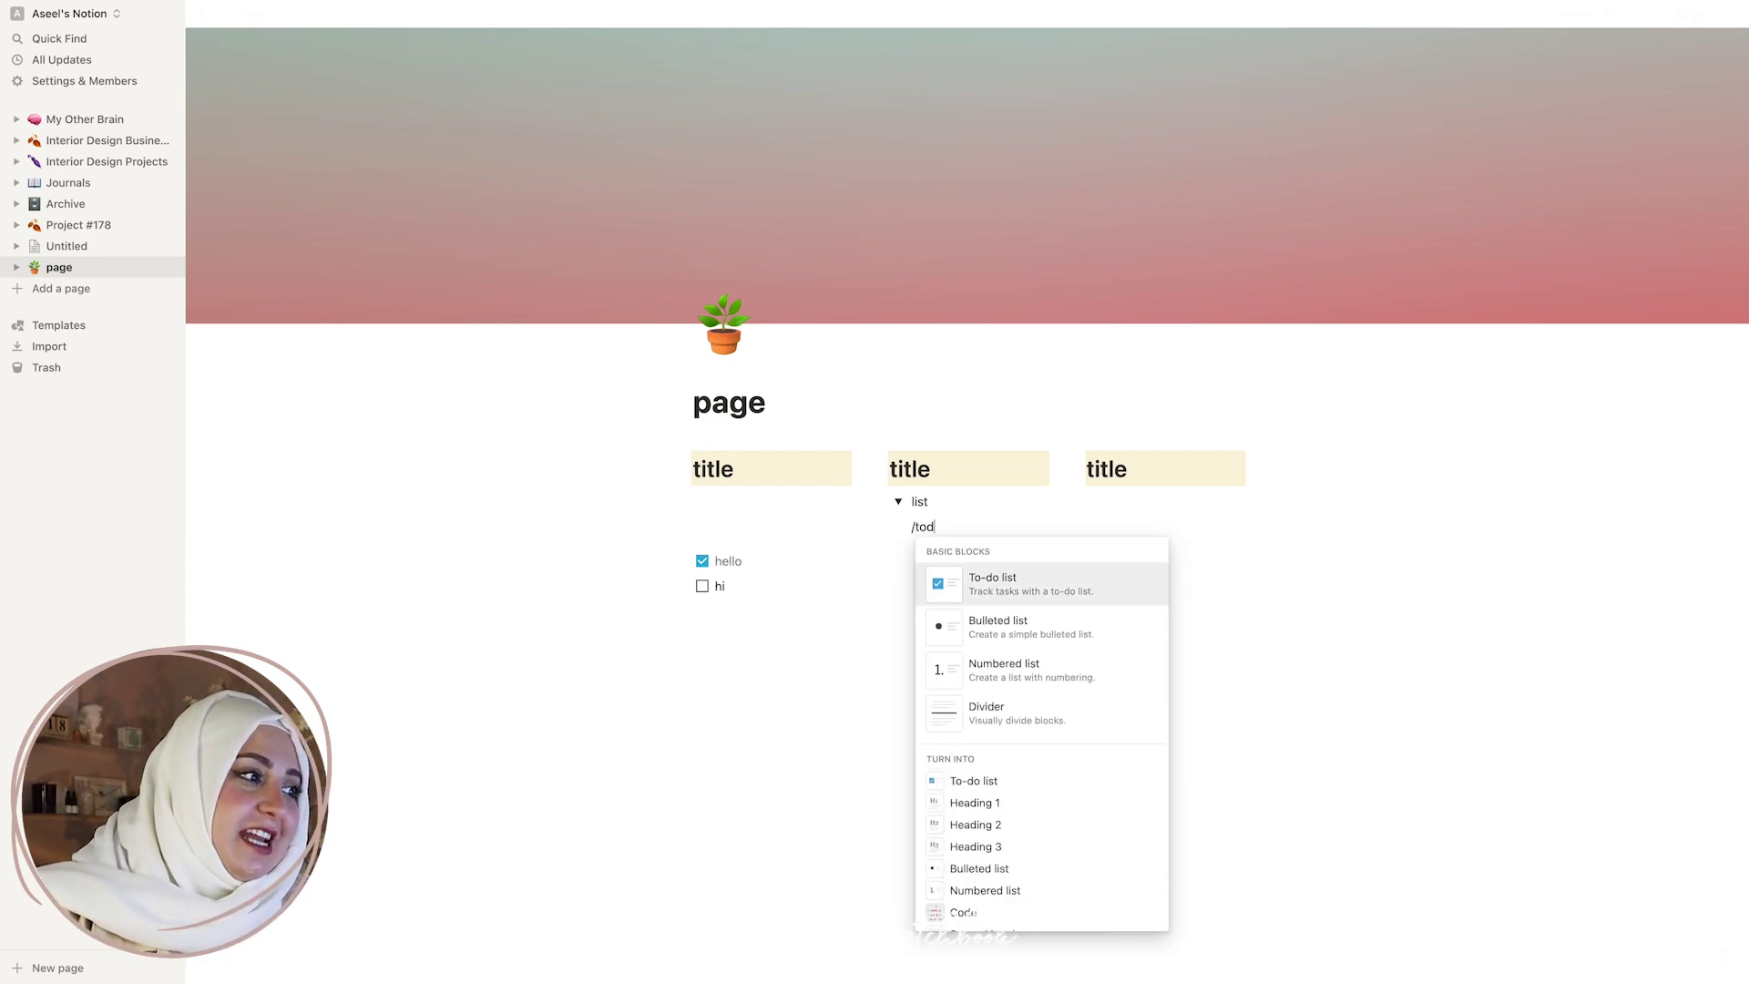
pyautogui.press('Return')
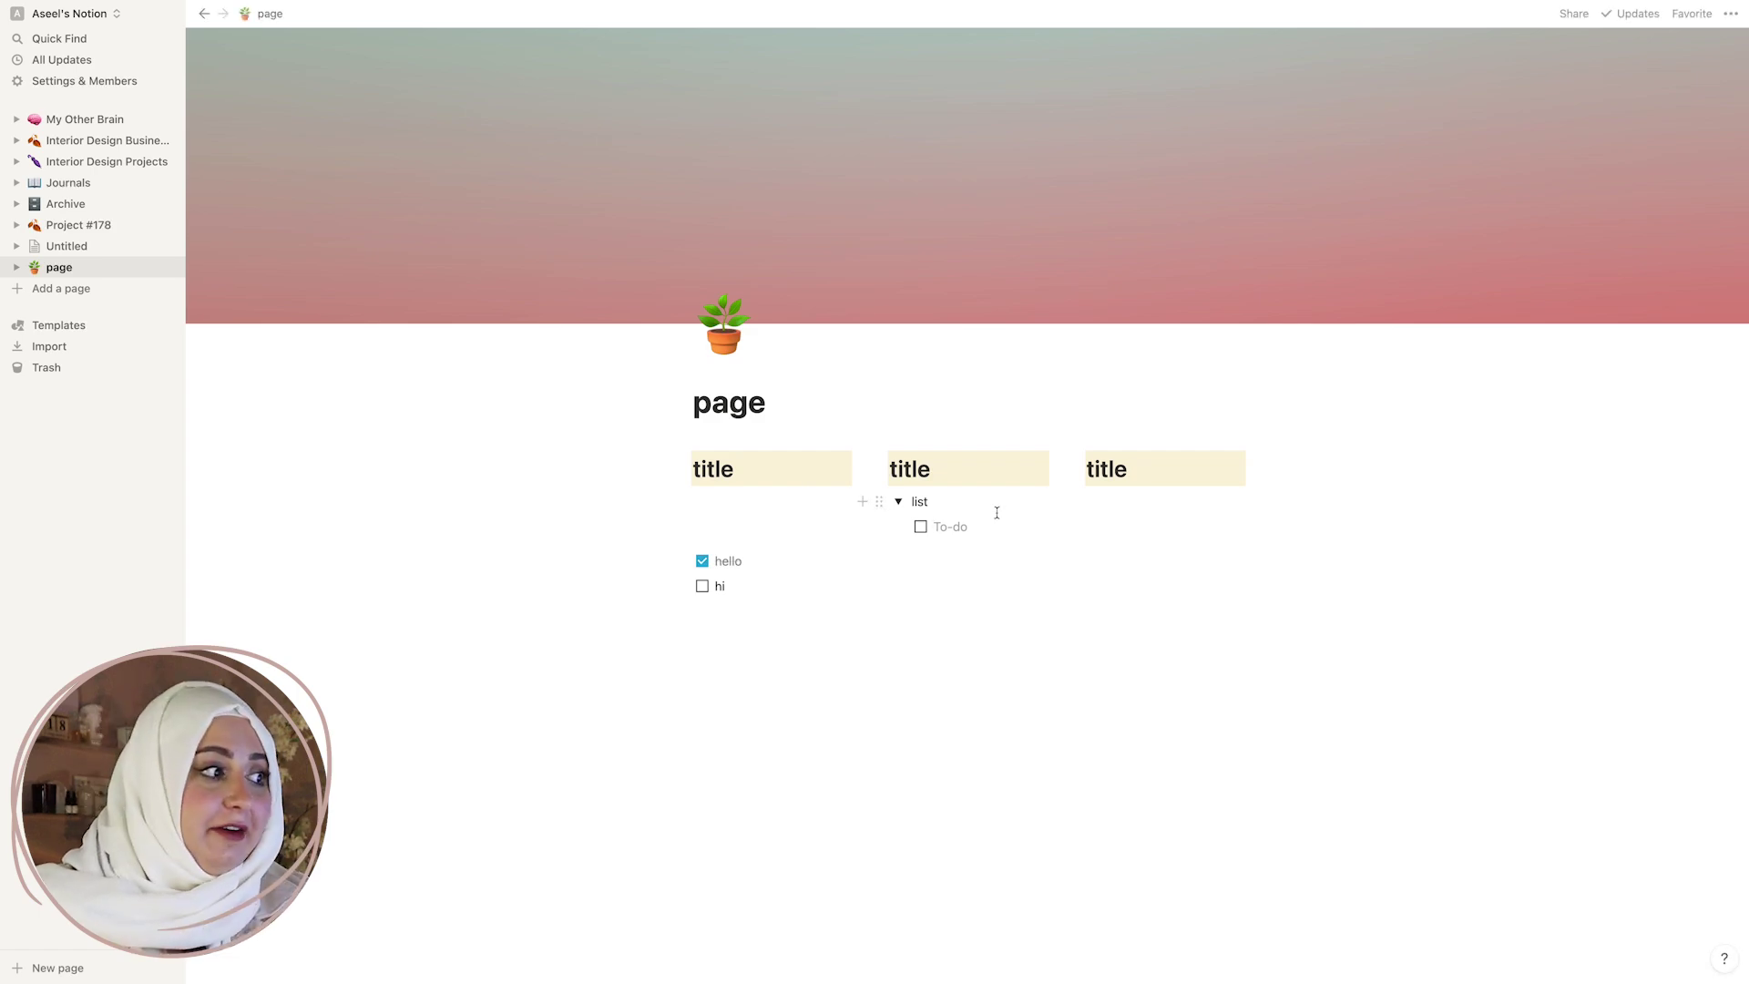
pyautogui.click(898, 502)
pyautogui.click(898, 502)
pyautogui.click(898, 502)
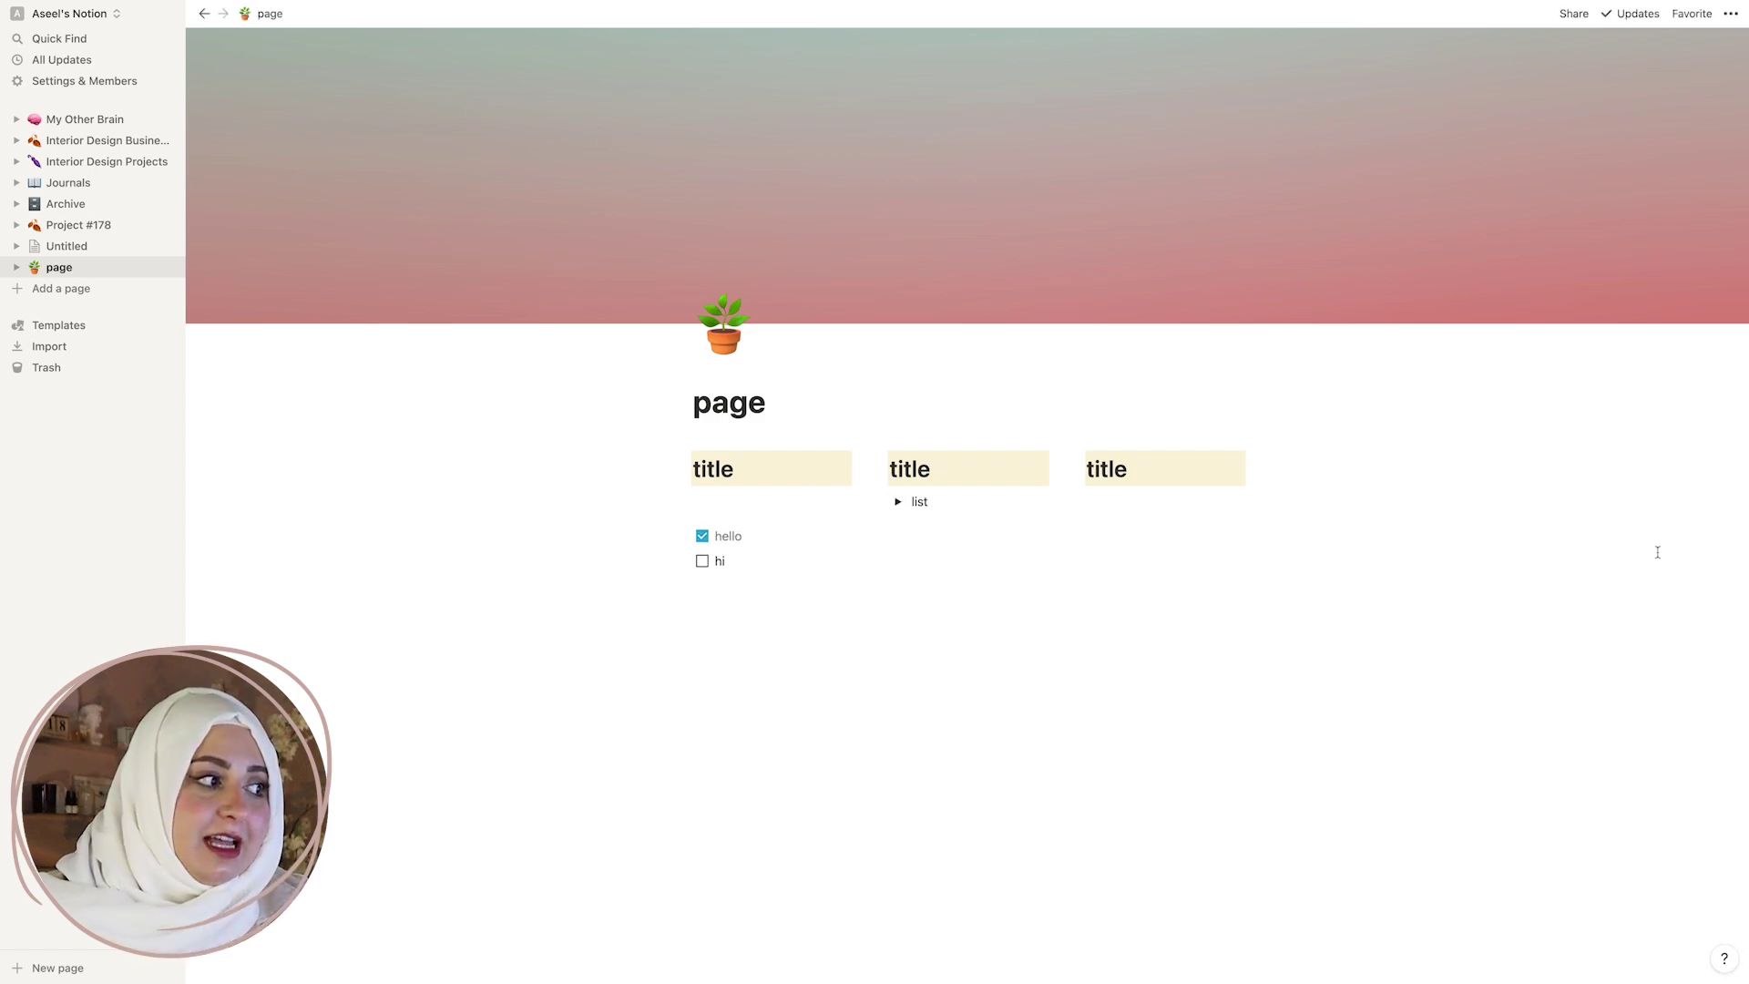
pyautogui.press('Return')
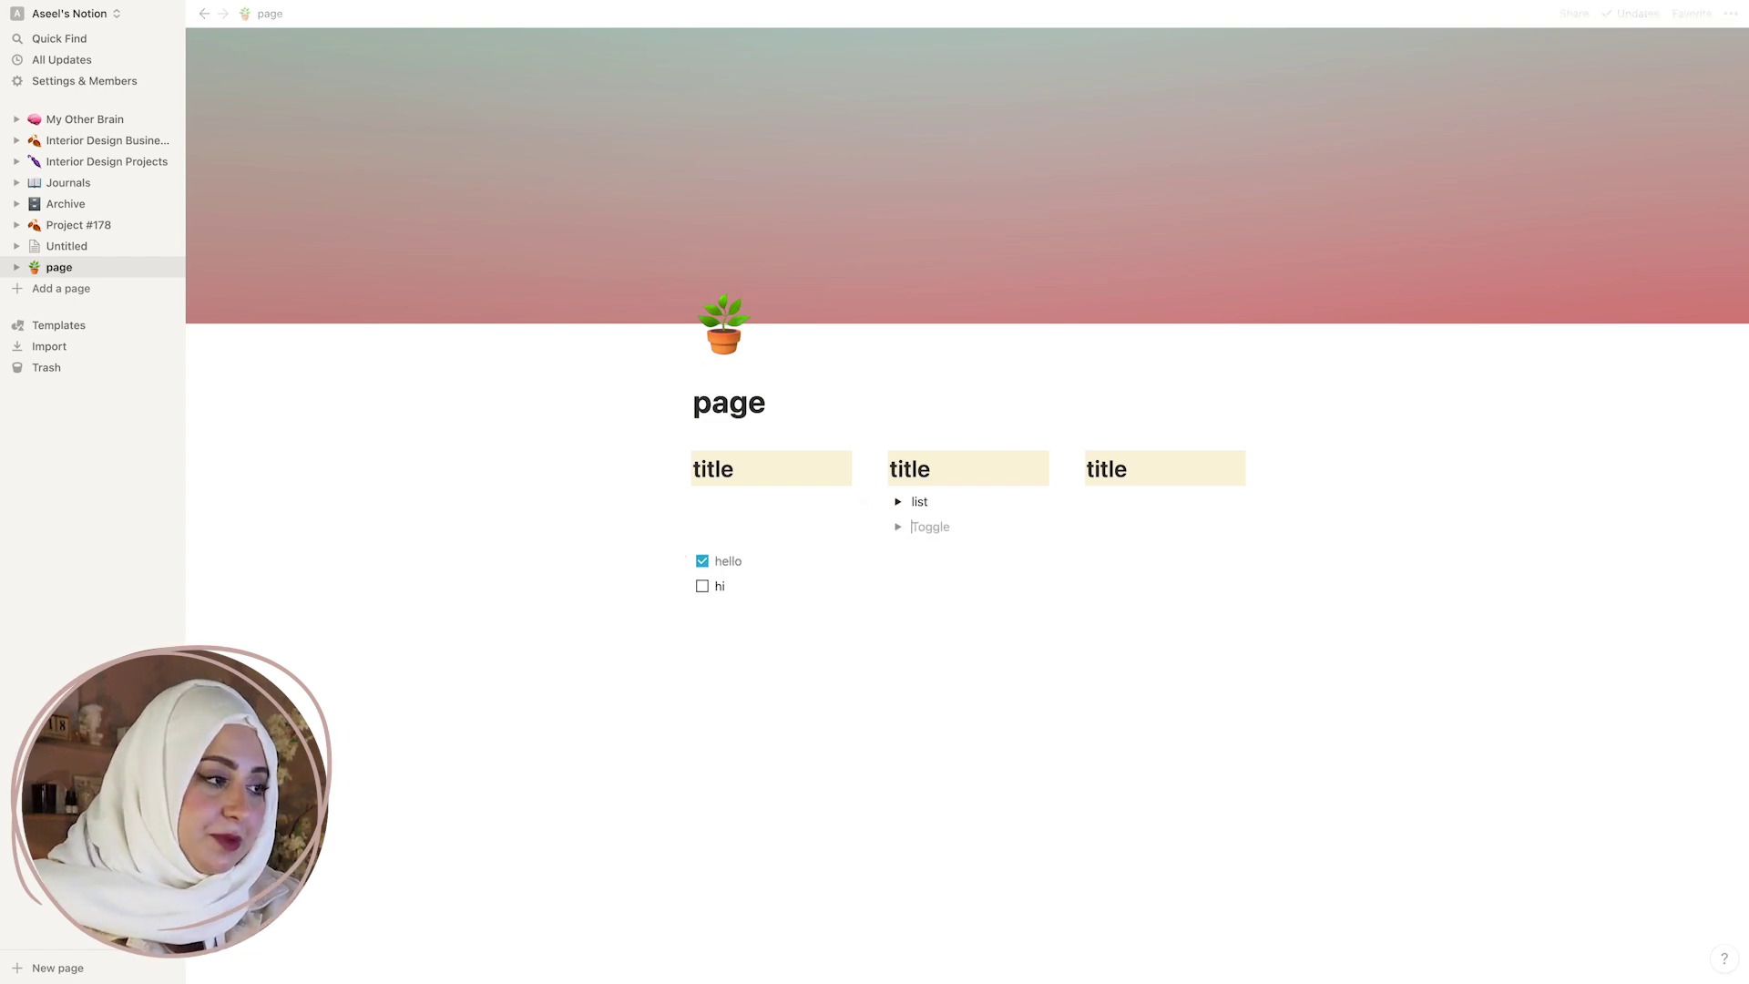
pyautogui.press('BackSpace')
pyautogui.press('Return')
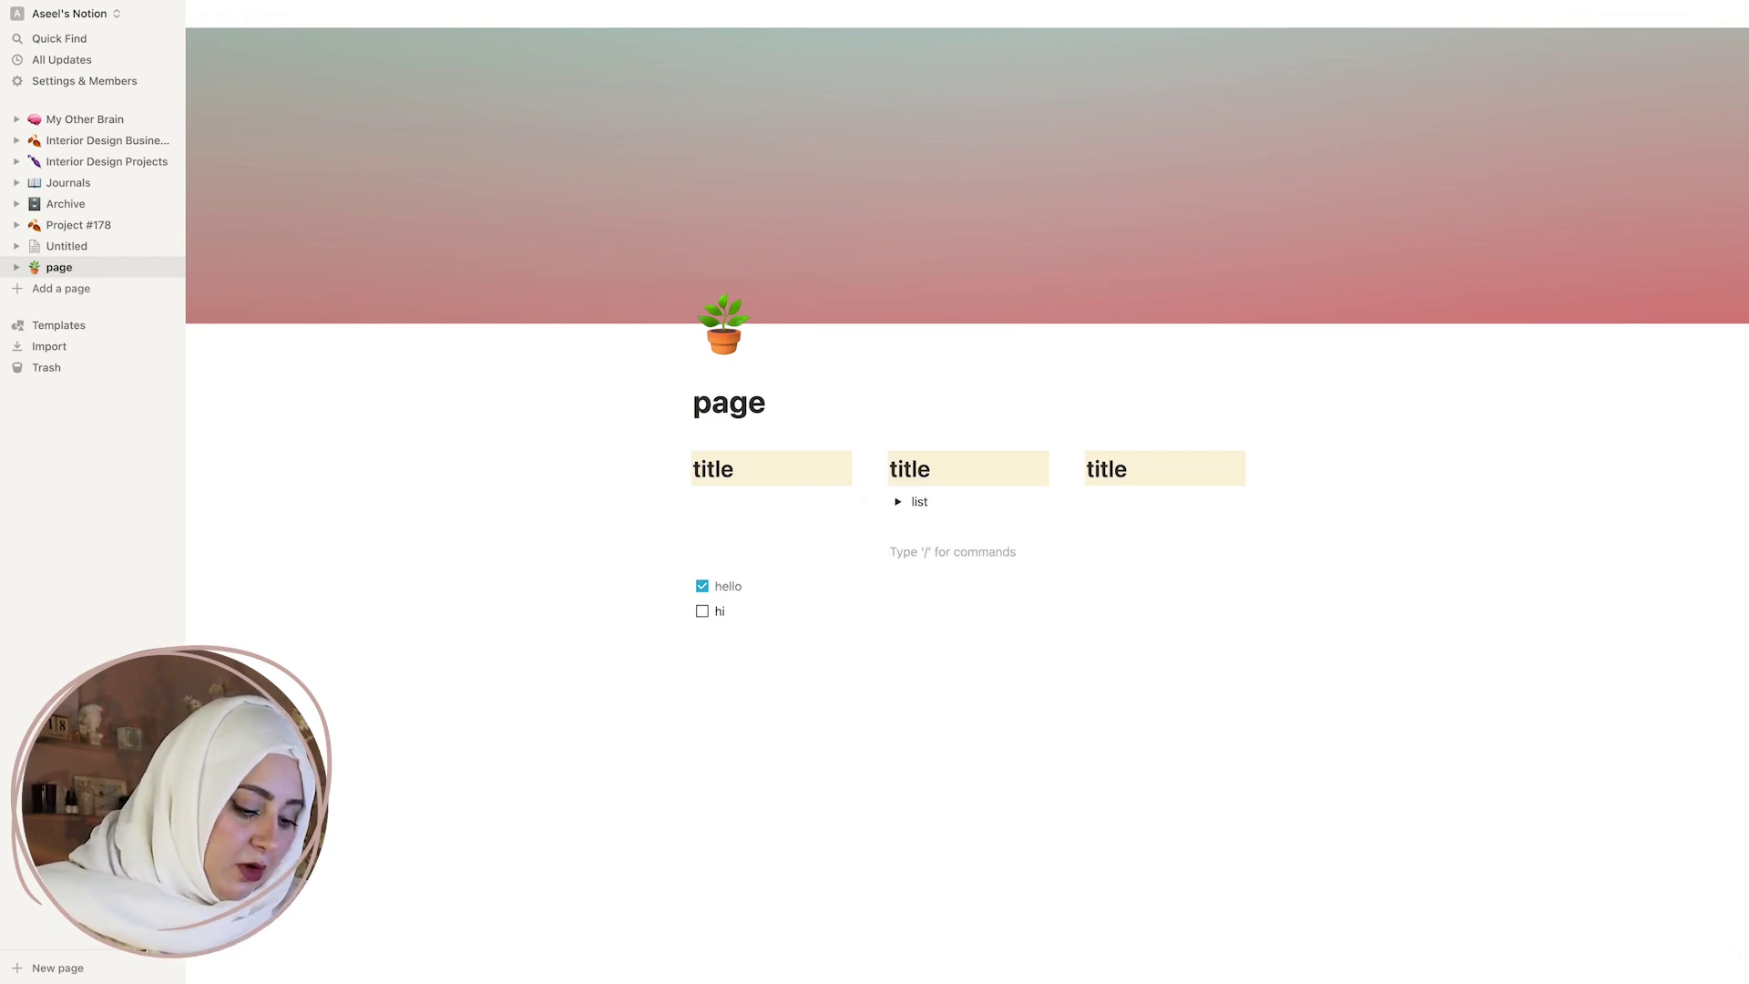
# Add a quote block reading 'hello' beneath the toggle.
pyautogui.write('/')
pyautogui.scroll(-1, 990, 820)
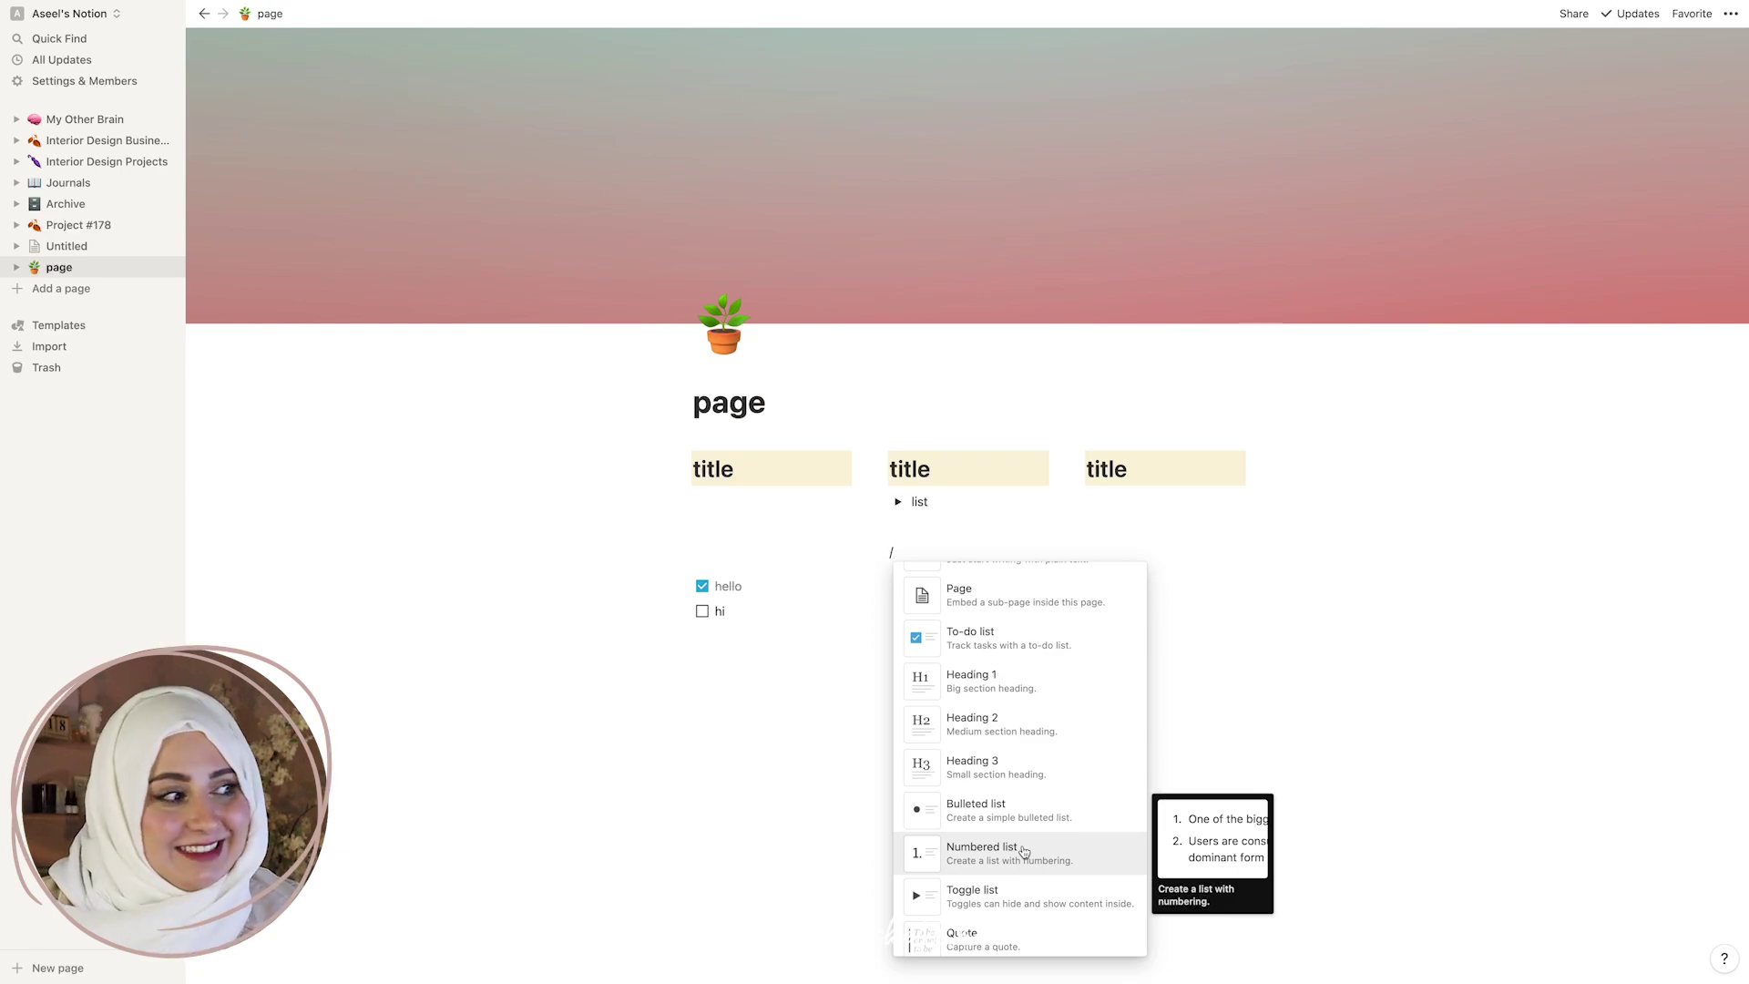
pyautogui.scroll(-2, 1024, 851)
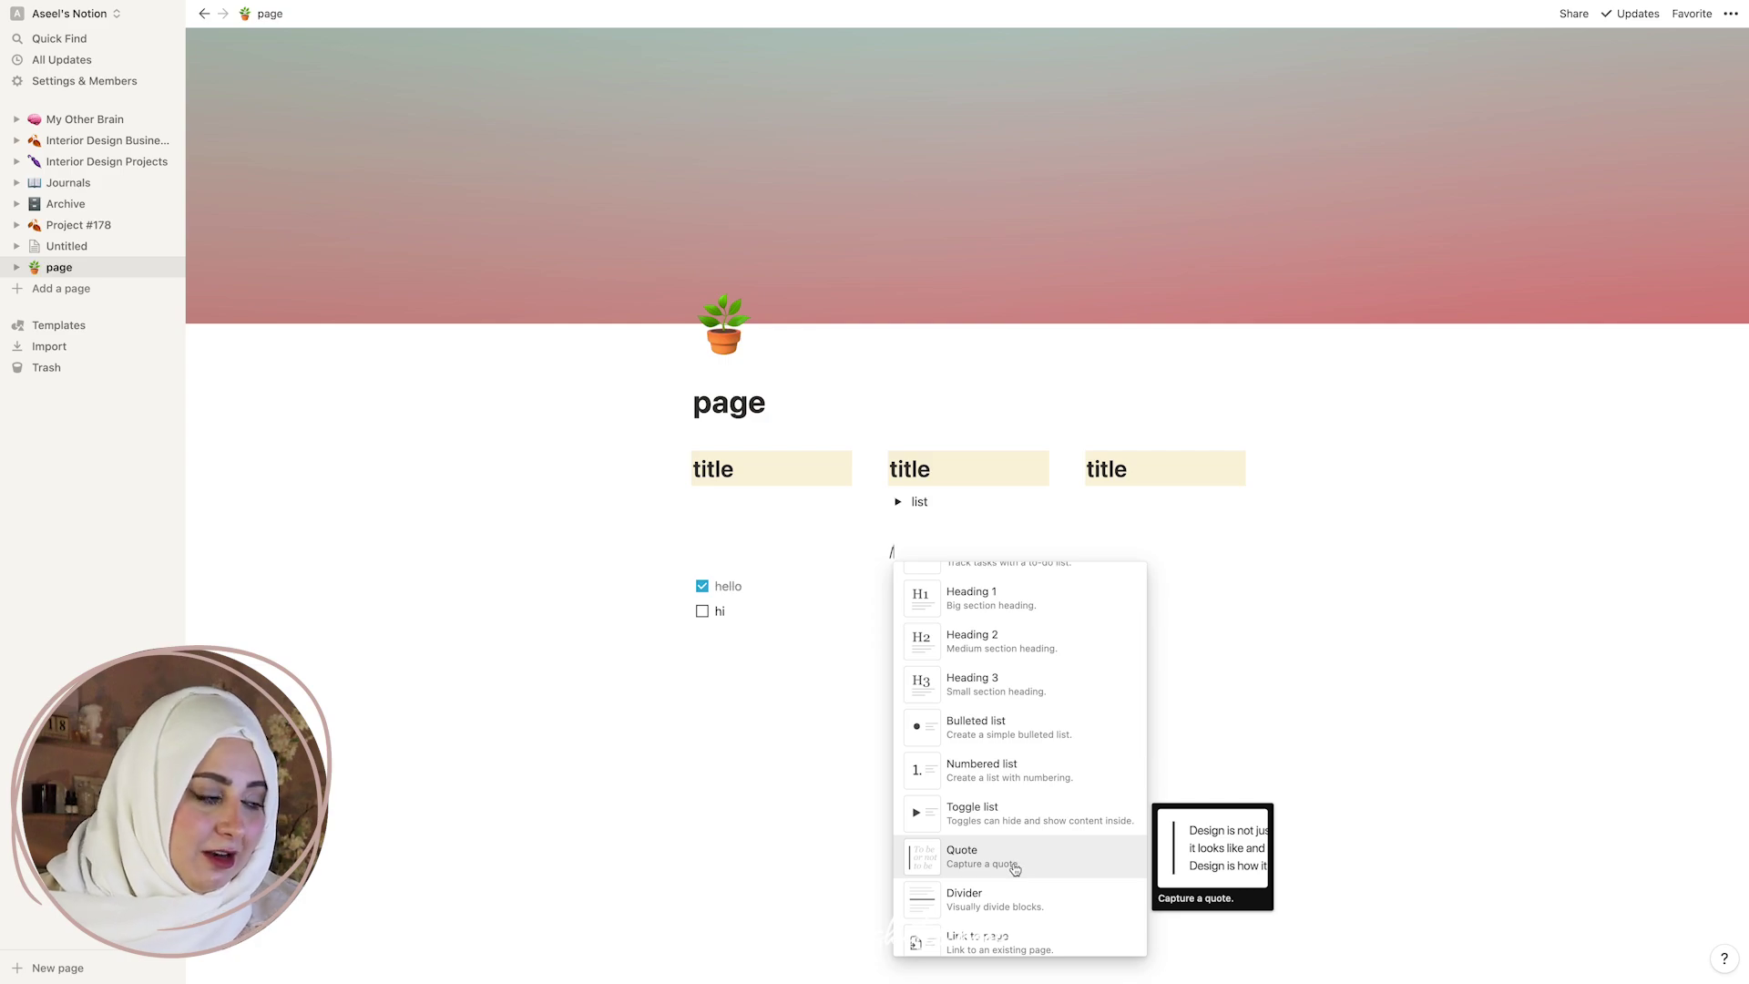
pyautogui.click(1017, 862)
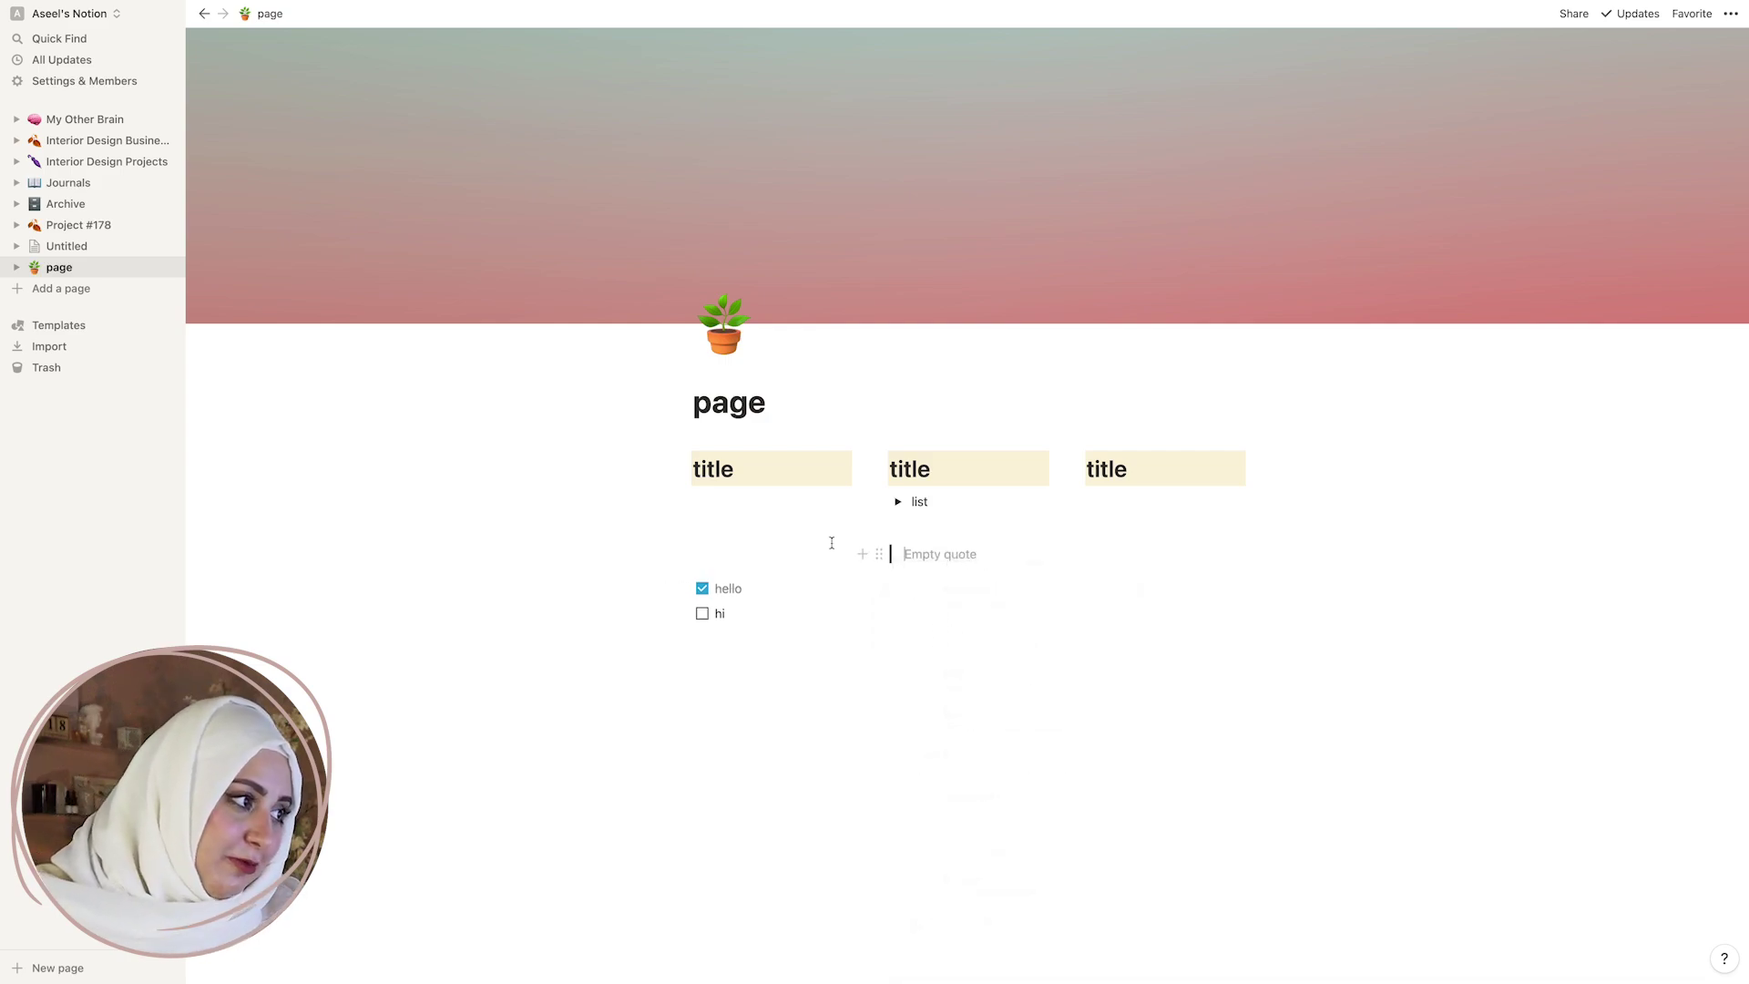
pyautogui.write('hello')
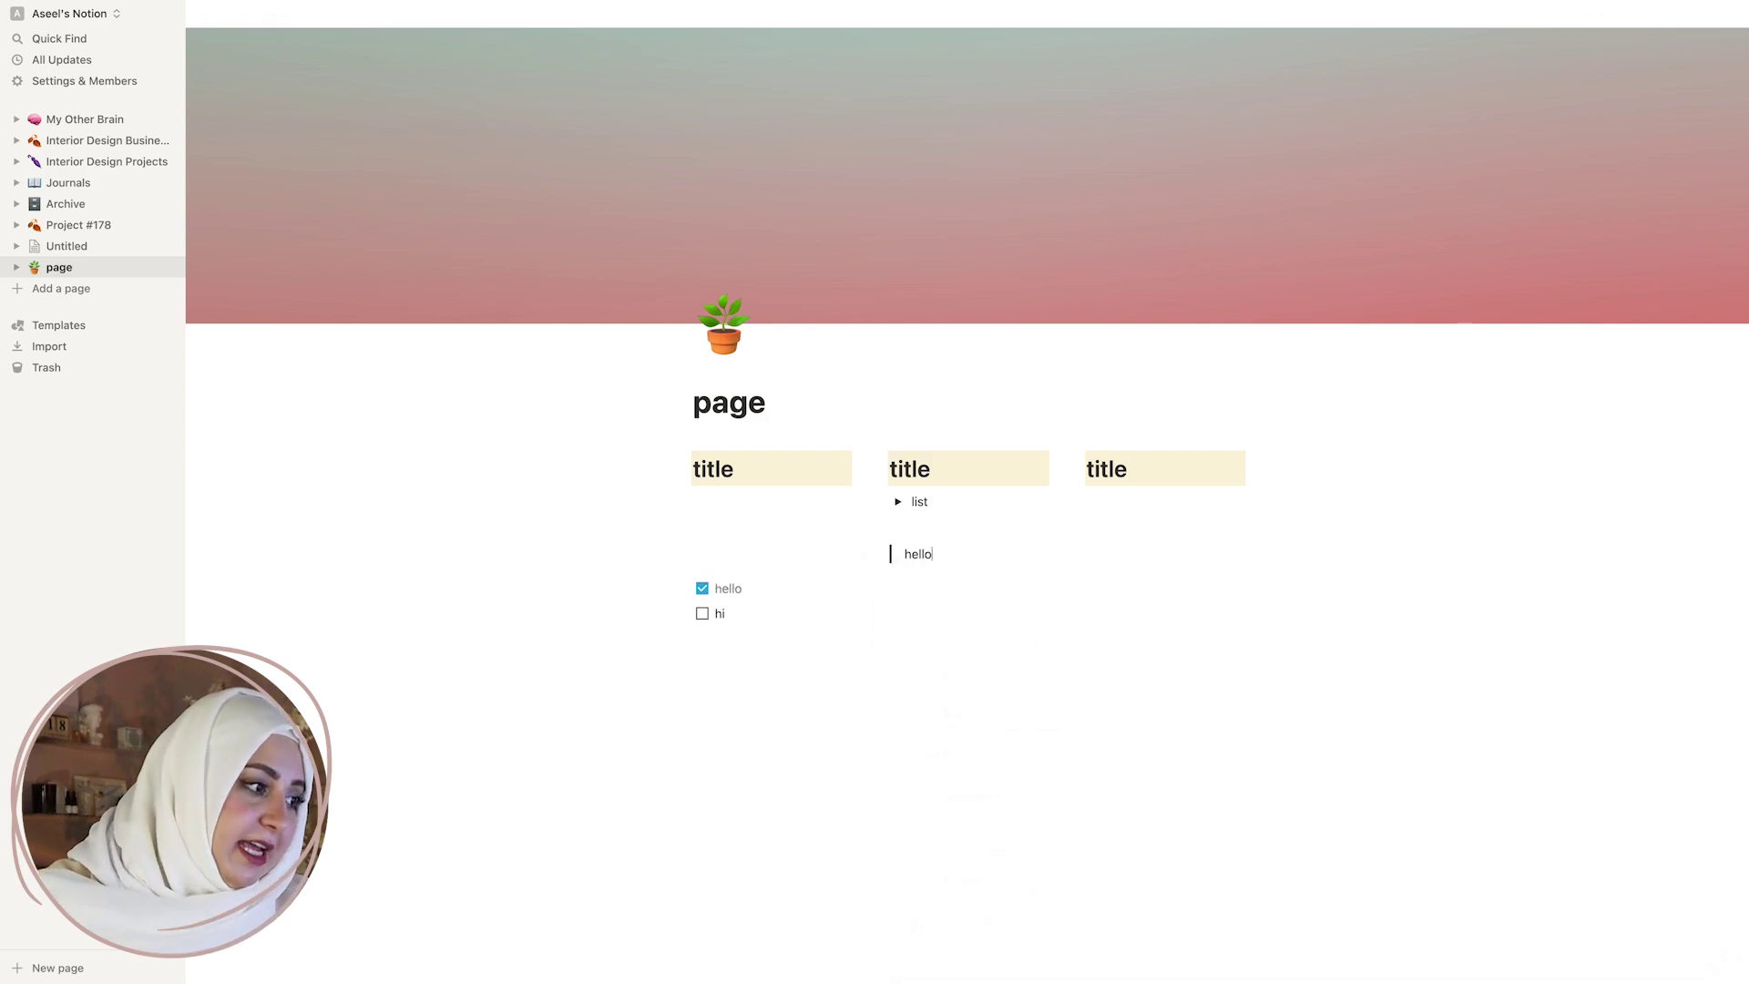
pyautogui.press('Return')
# Add a callout block reading 'tips and tricks' below the quote.
pyautogui.write('/')
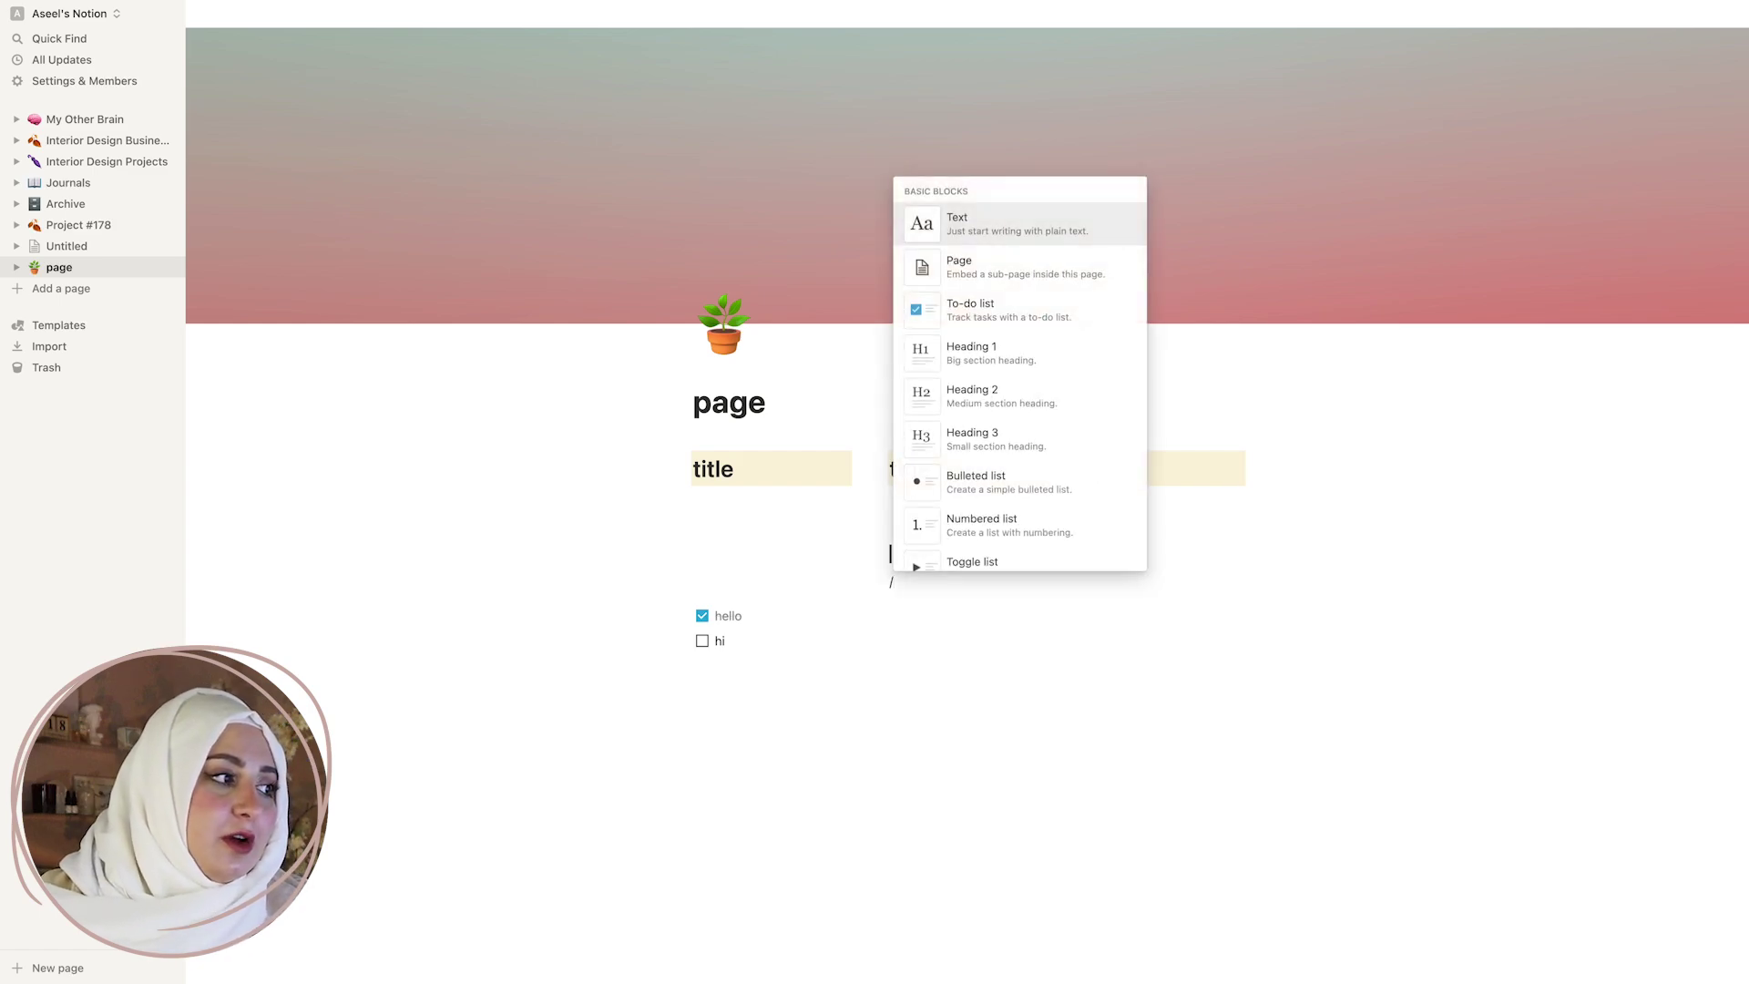
pyautogui.scroll(-3, 1099, 539)
pyautogui.press('BackSpace')
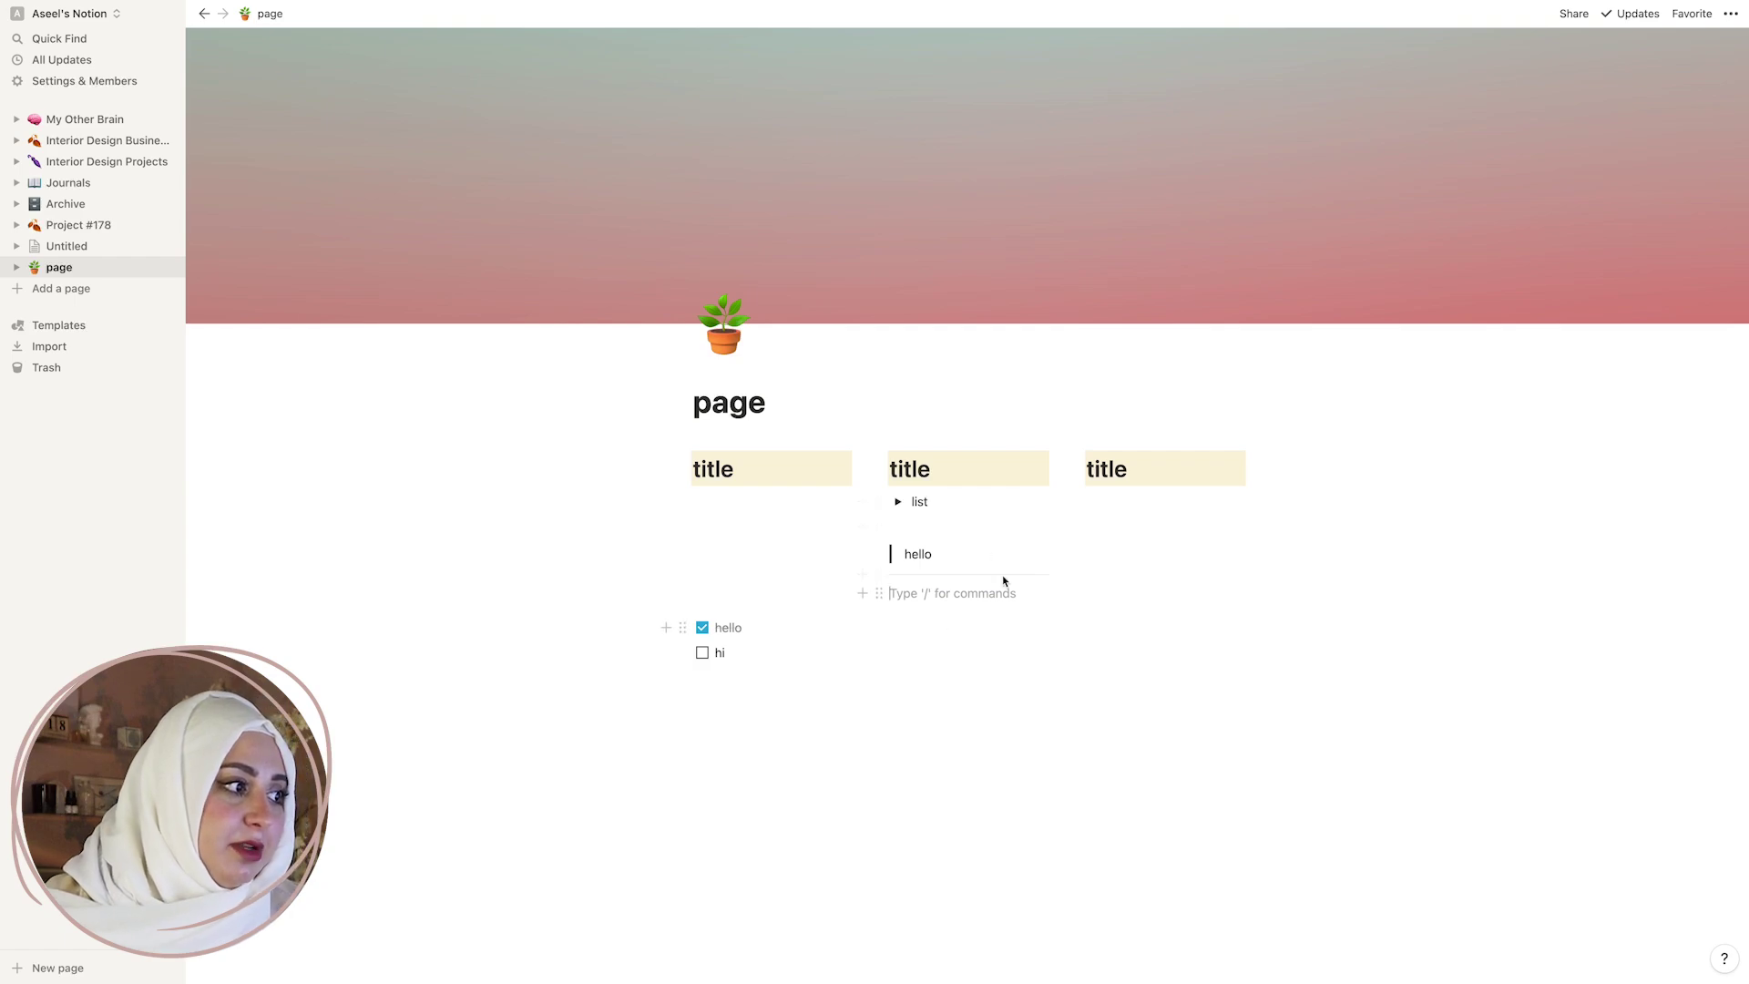
pyautogui.write('/')
pyautogui.scroll(-2, 1050, 557)
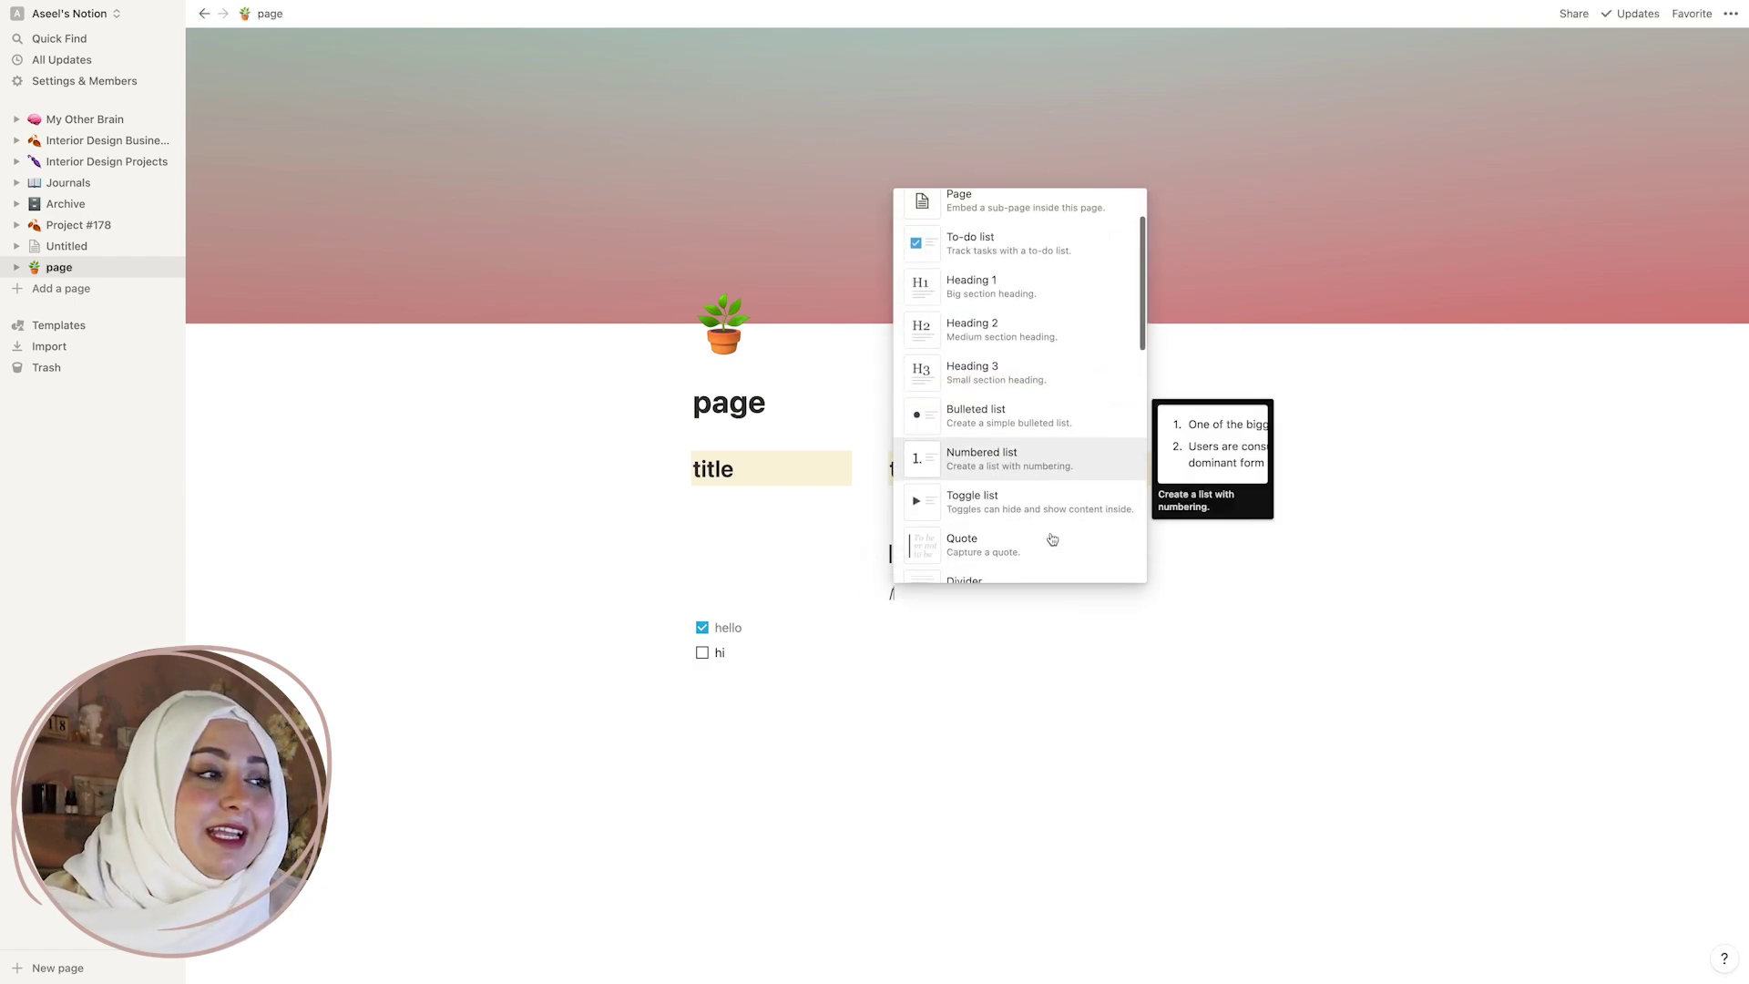
pyautogui.scroll(-4, 1048, 545)
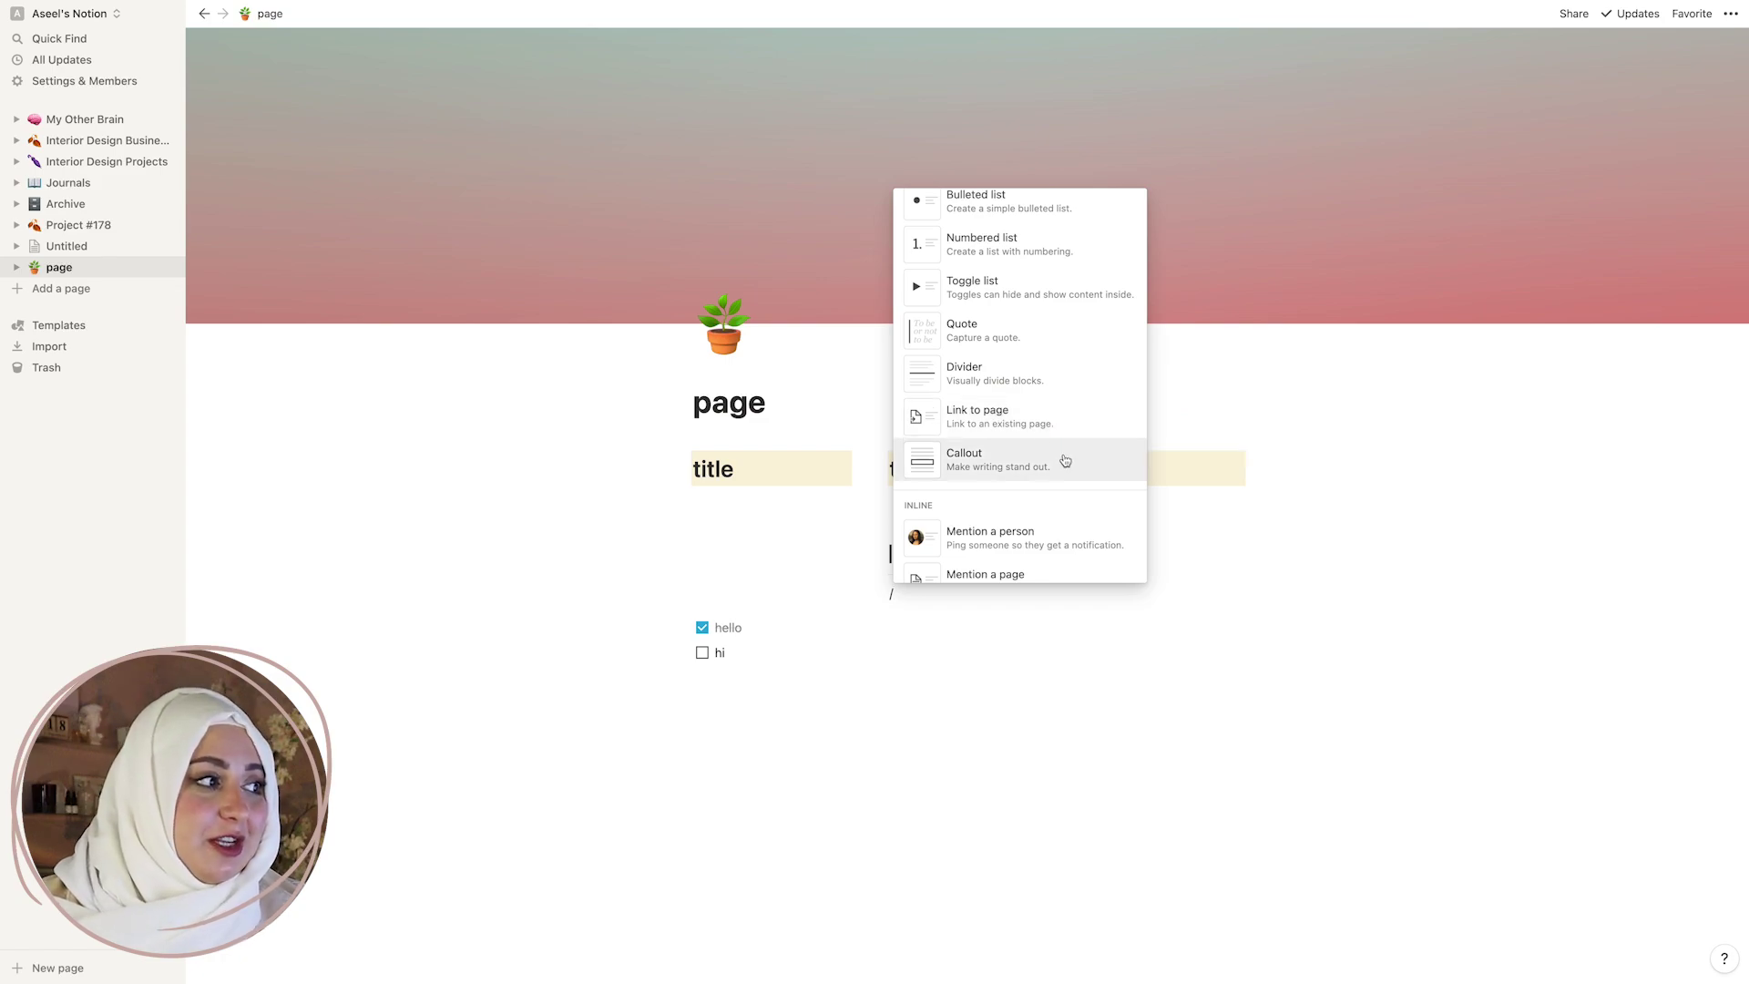
pyautogui.scroll(-1, 1056, 458)
pyautogui.click(1000, 421)
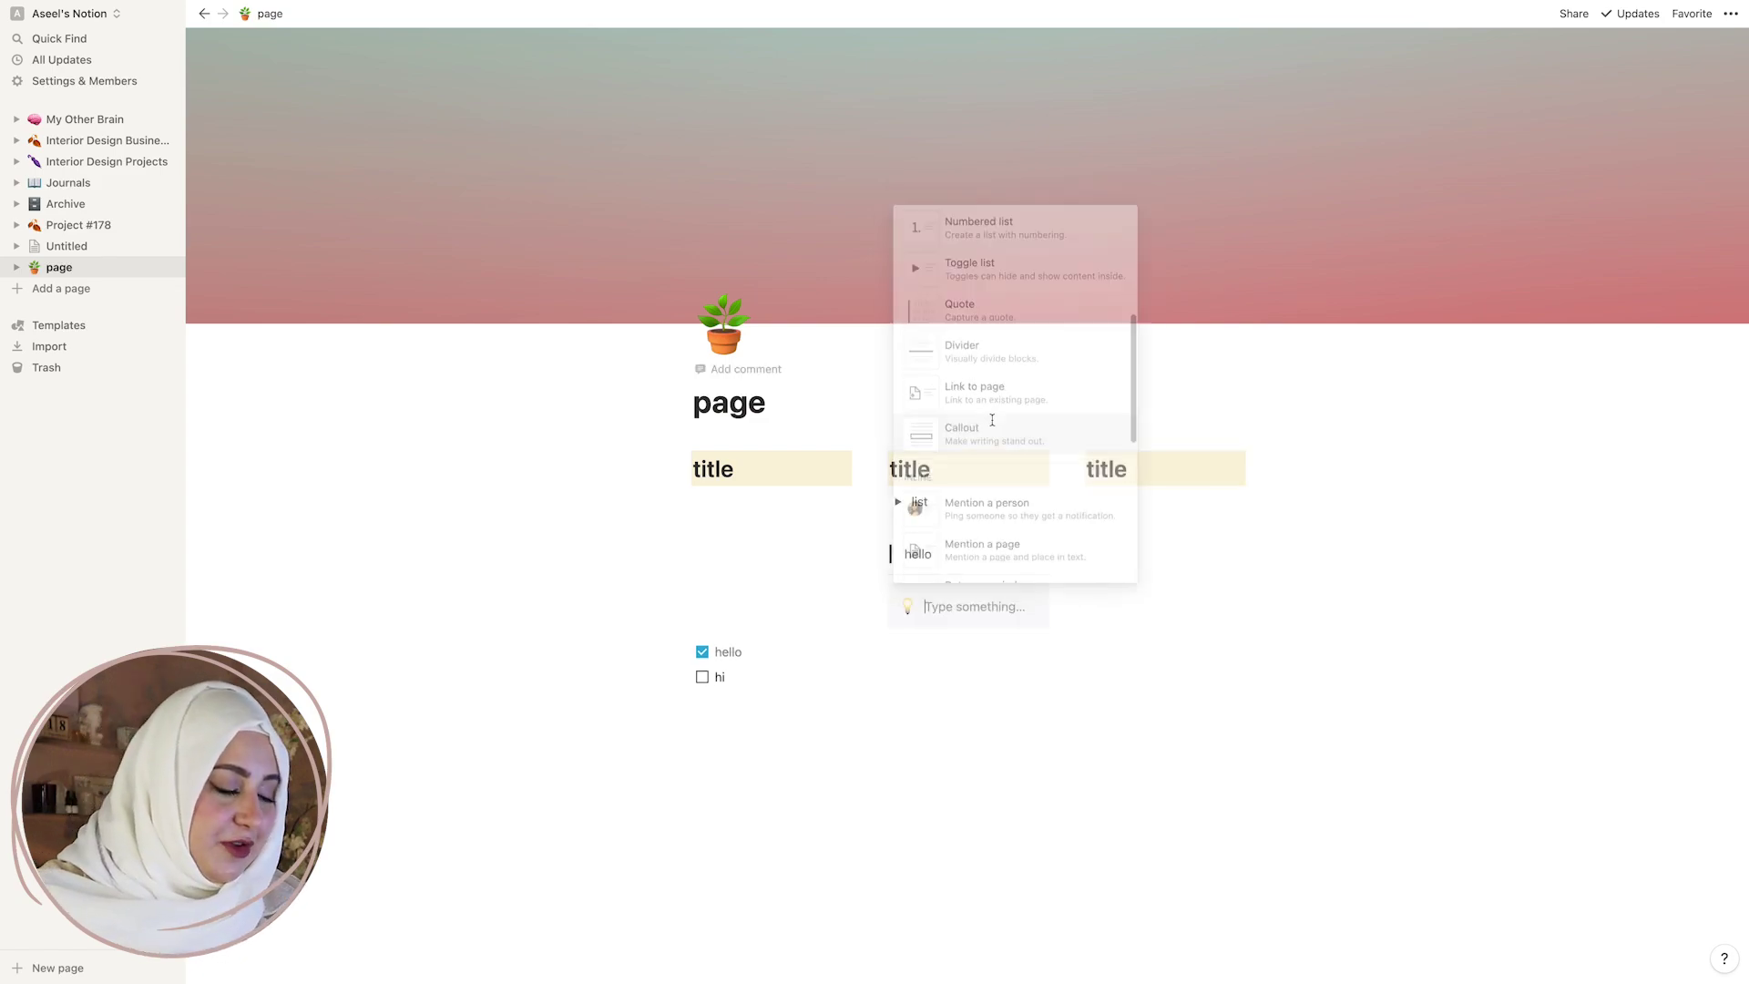
pyautogui.write('tips and tric')
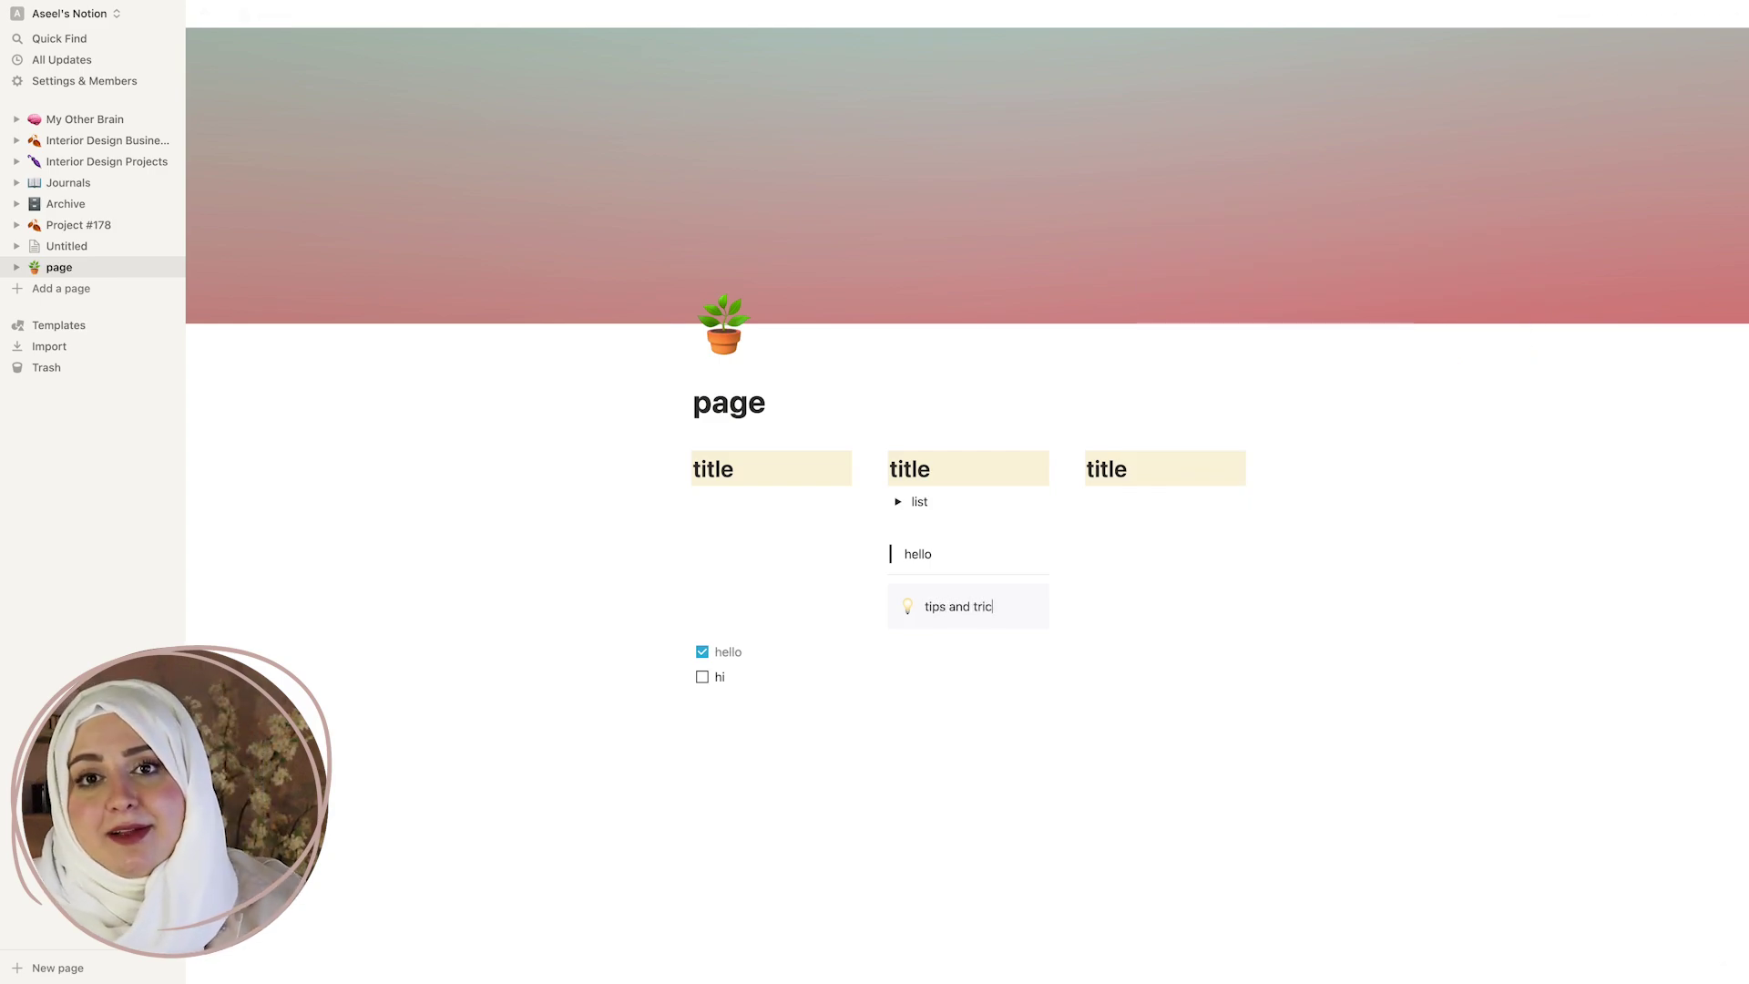
pyautogui.write('ks')
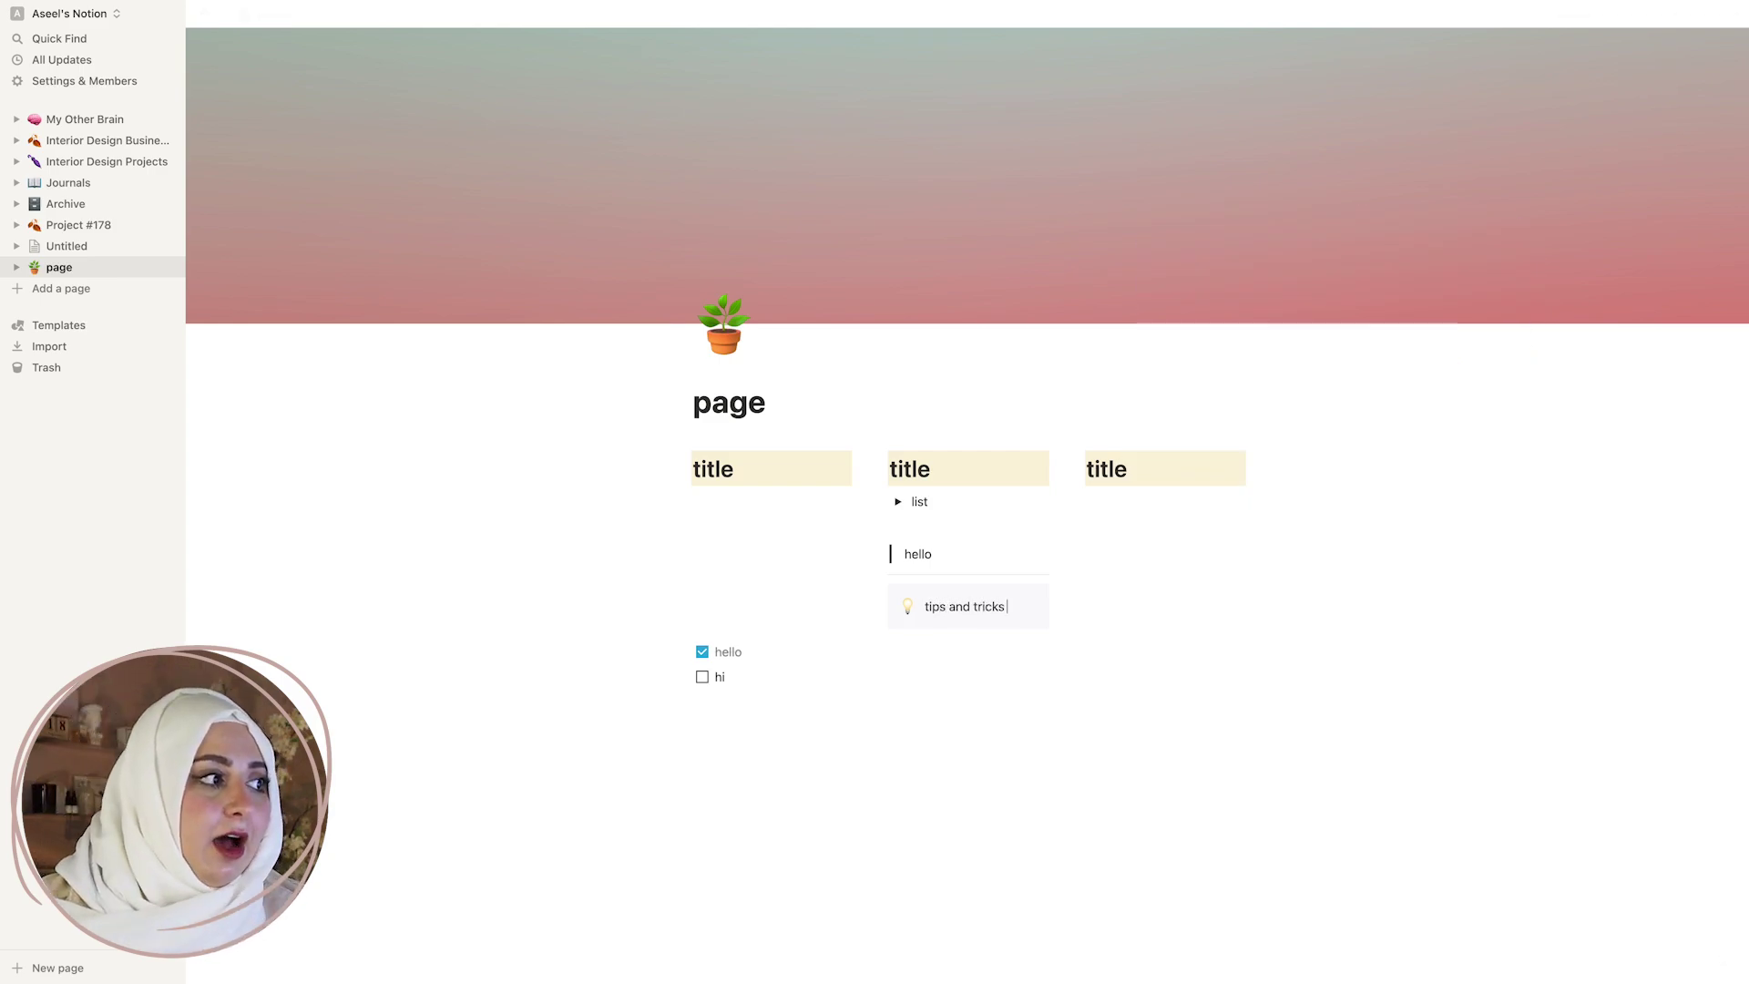
pyautogui.press('Return')
pyautogui.write('/')
pyautogui.scroll(-5, 988, 565)
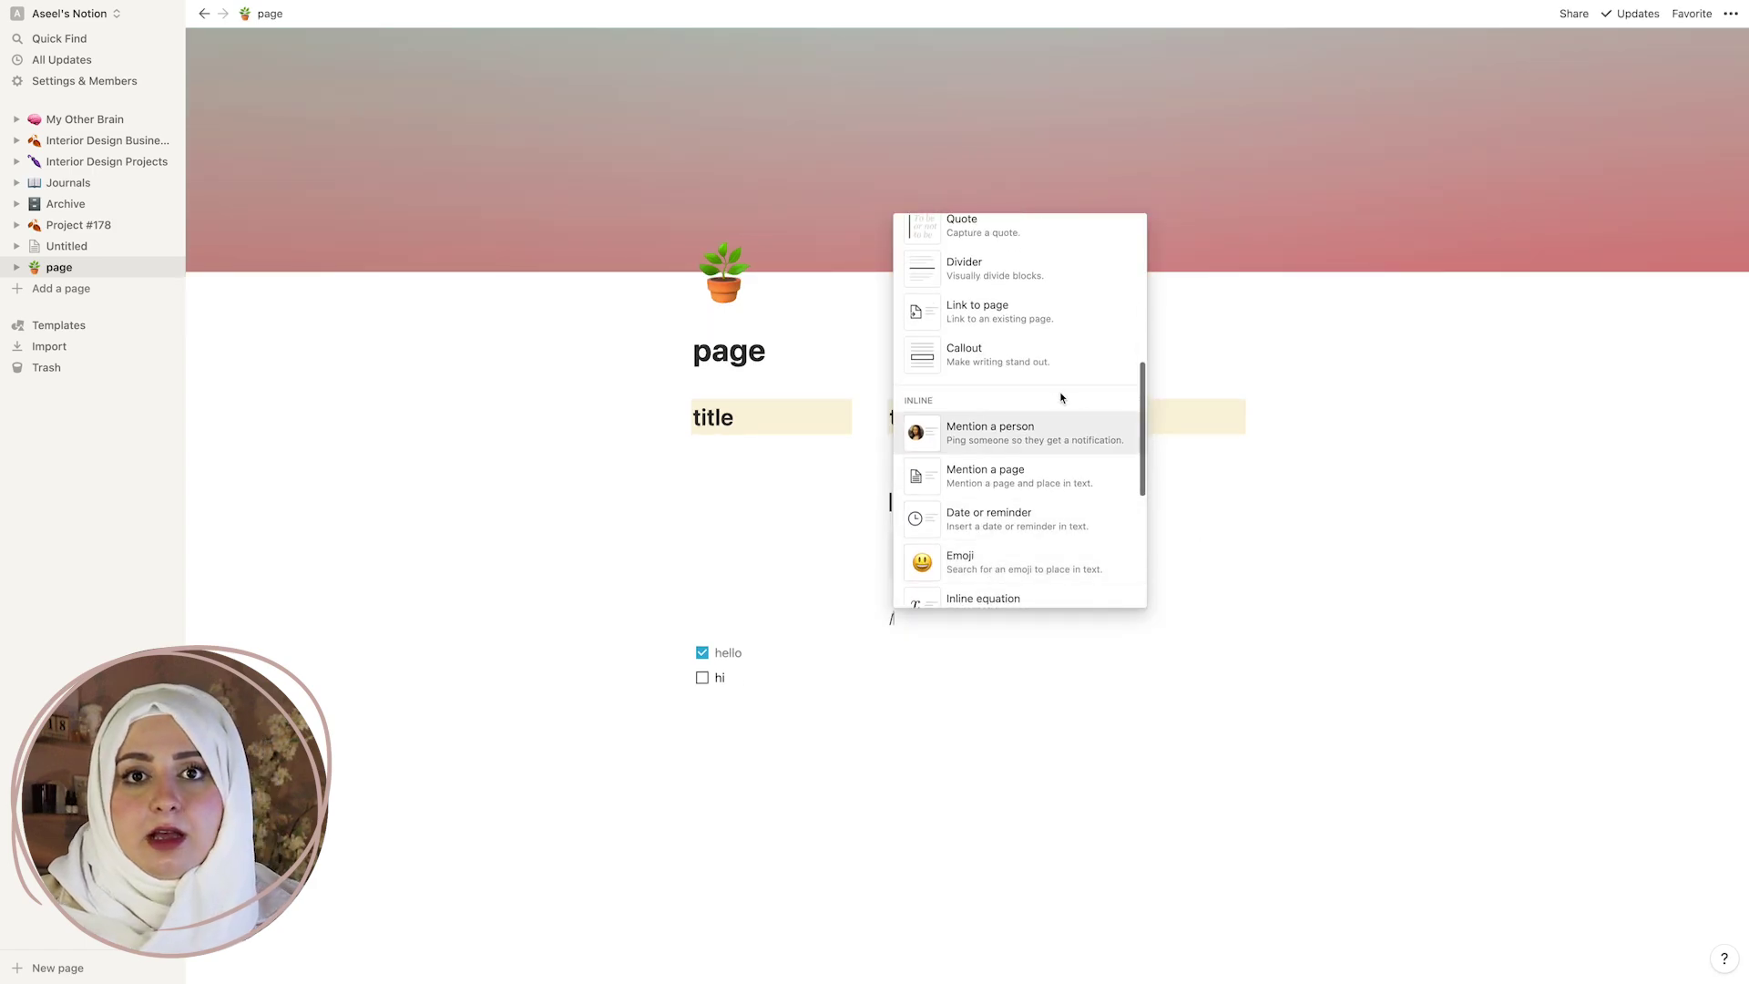
# Insert an inline table and move it below the hello and hi to-dos.
pyautogui.scroll(-3, 1061, 398)
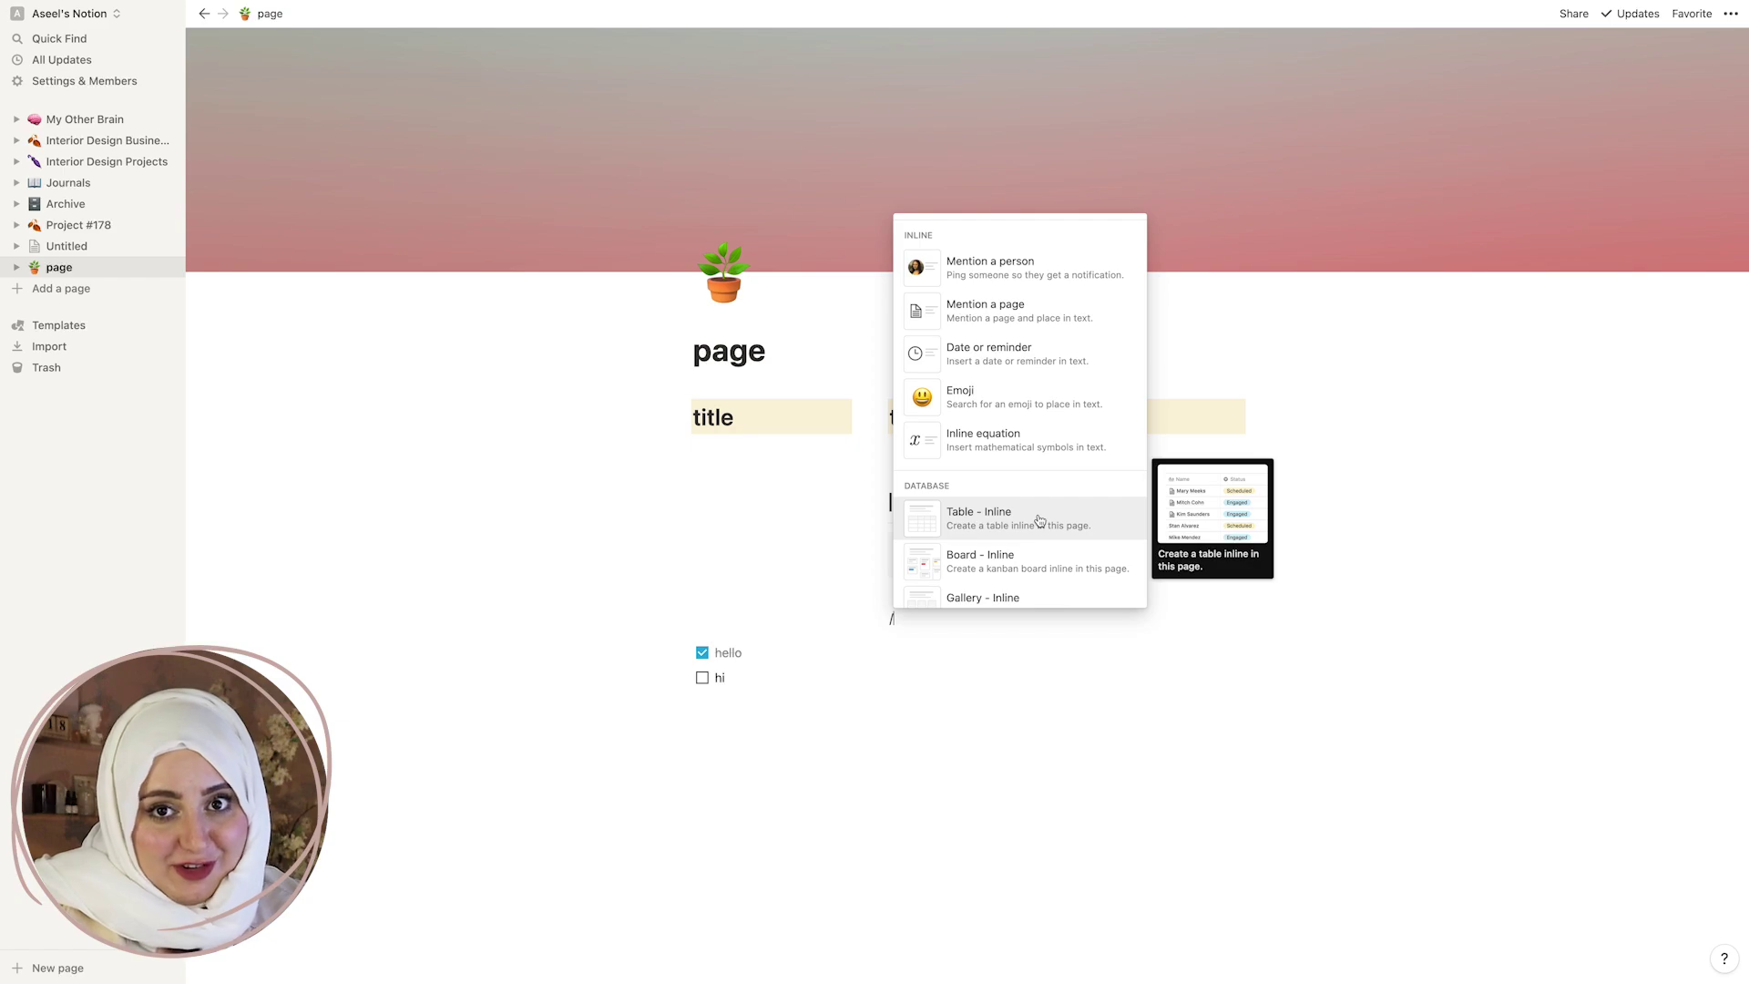
pyautogui.scroll(-2, 1086, 469)
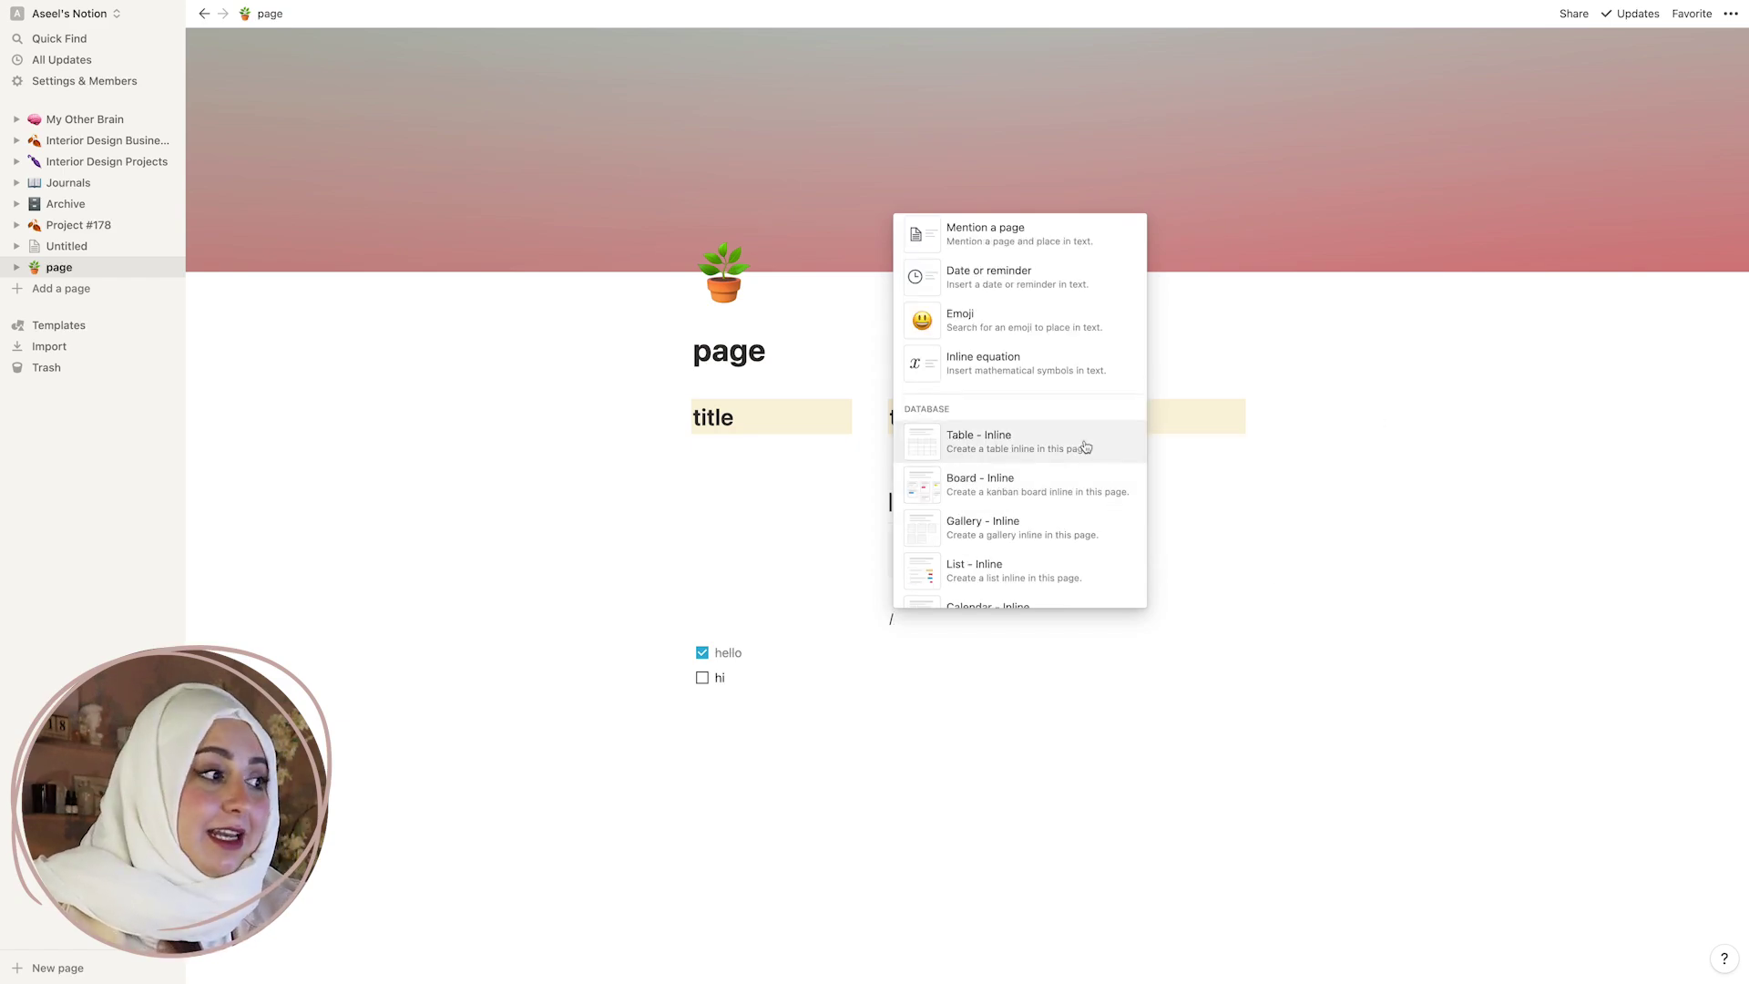
pyautogui.click(1023, 443)
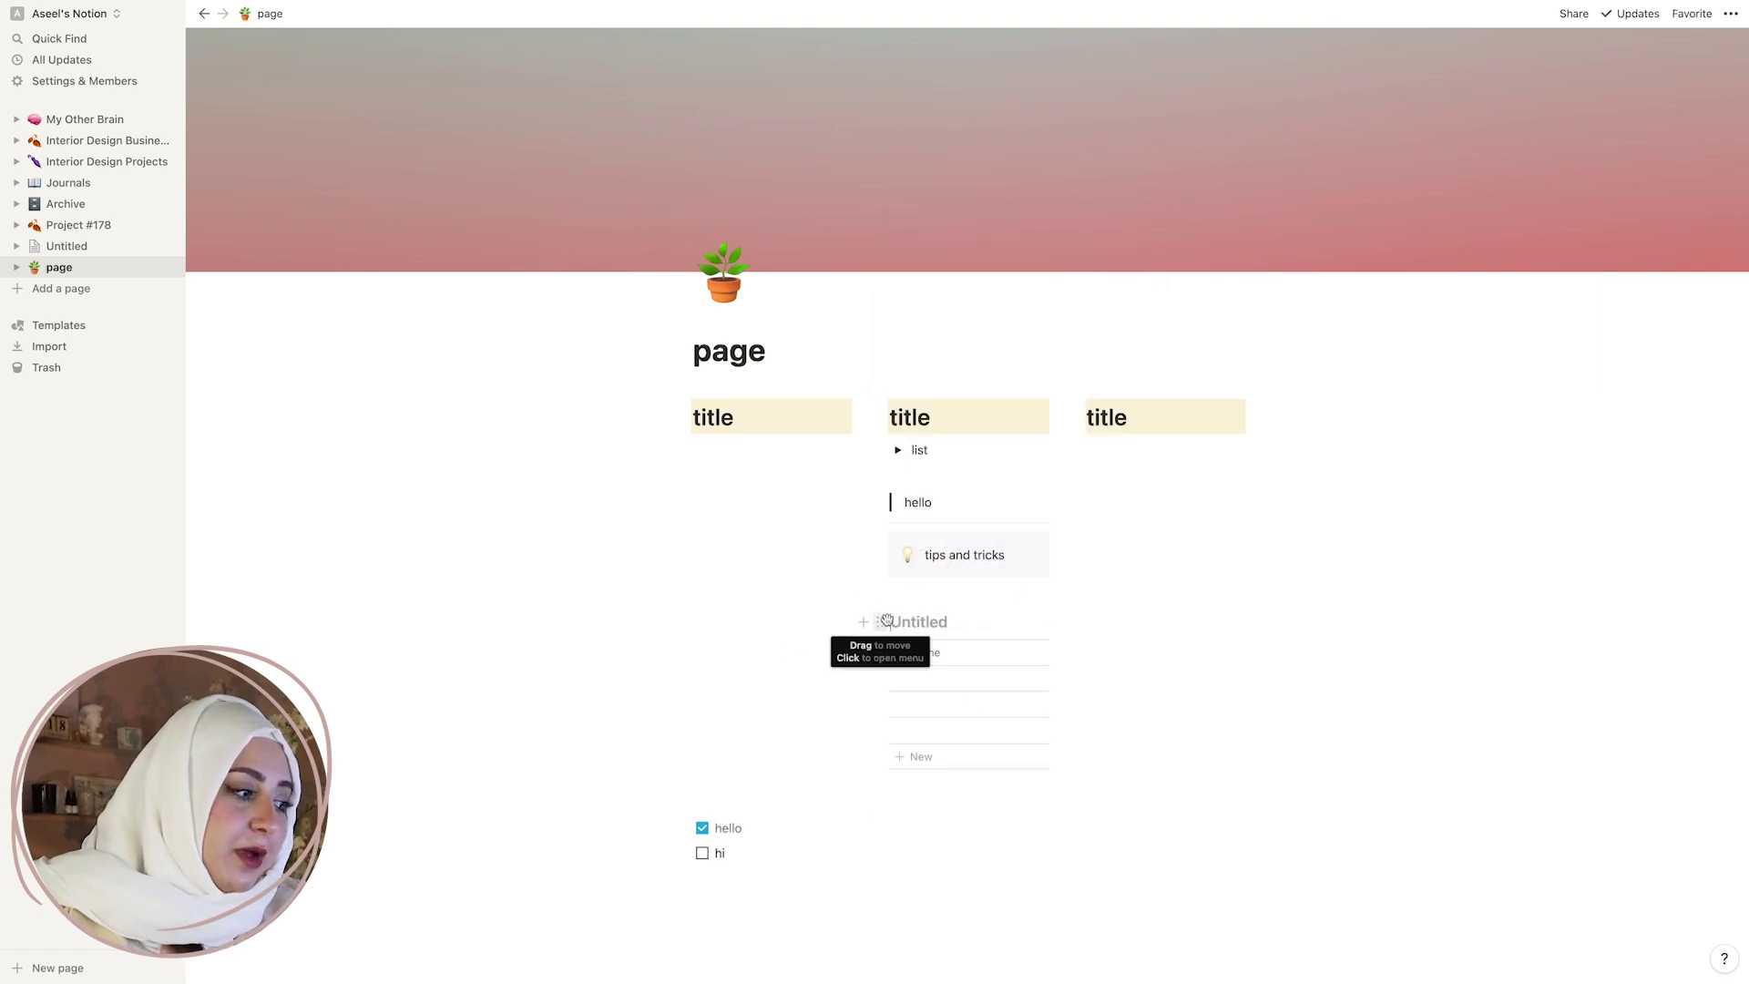
pyautogui.moveTo(880, 623); pyautogui.dragTo(687, 874)
pyautogui.scroll(-4, 769, 835)
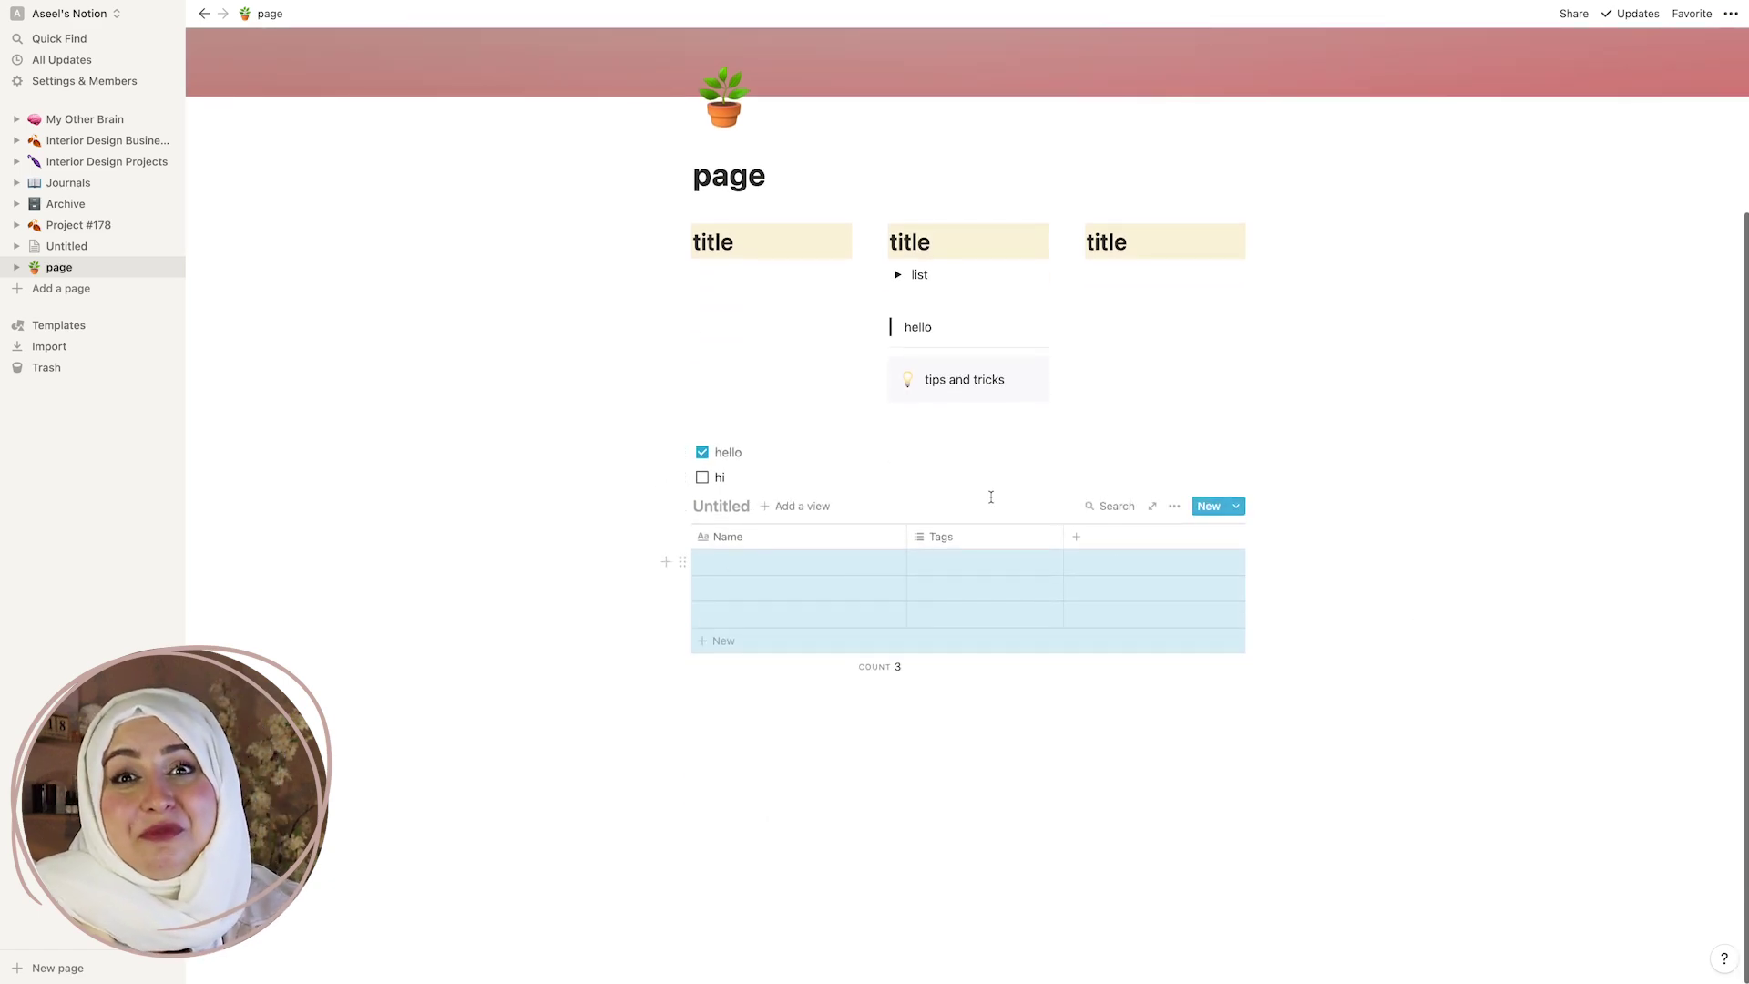
pyautogui.click(1070, 696)
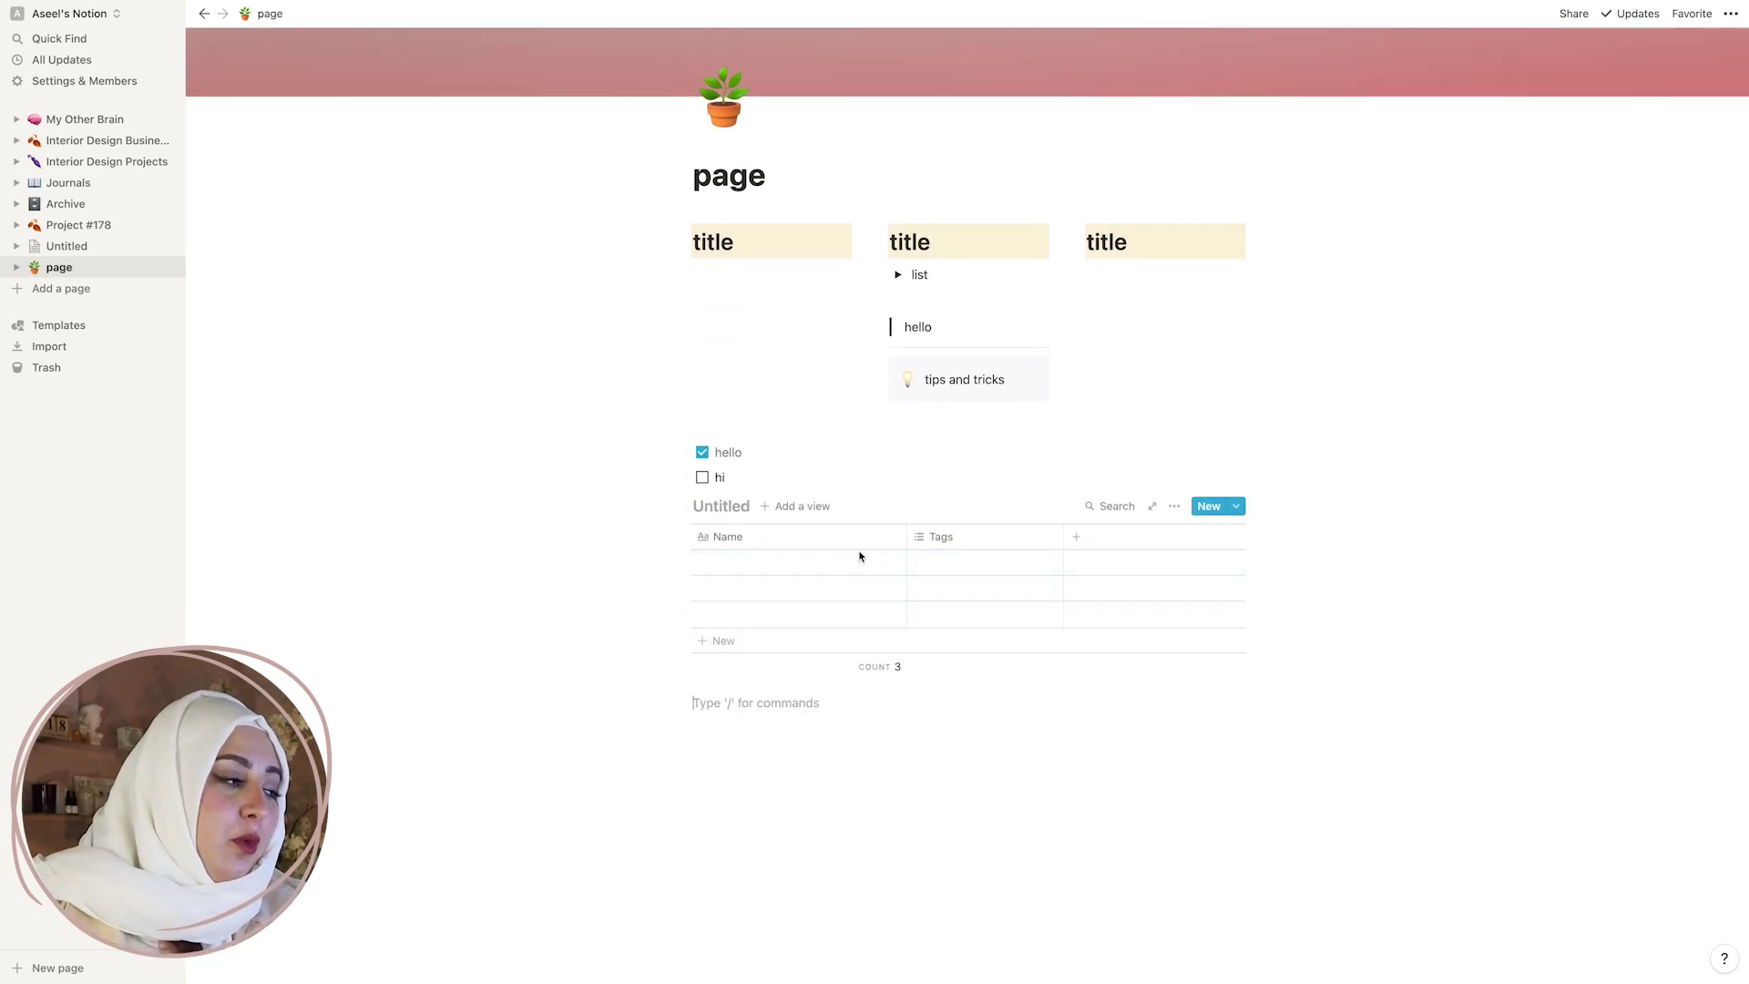
# Name the table's first row 'item'.
pyautogui.click(762, 559)
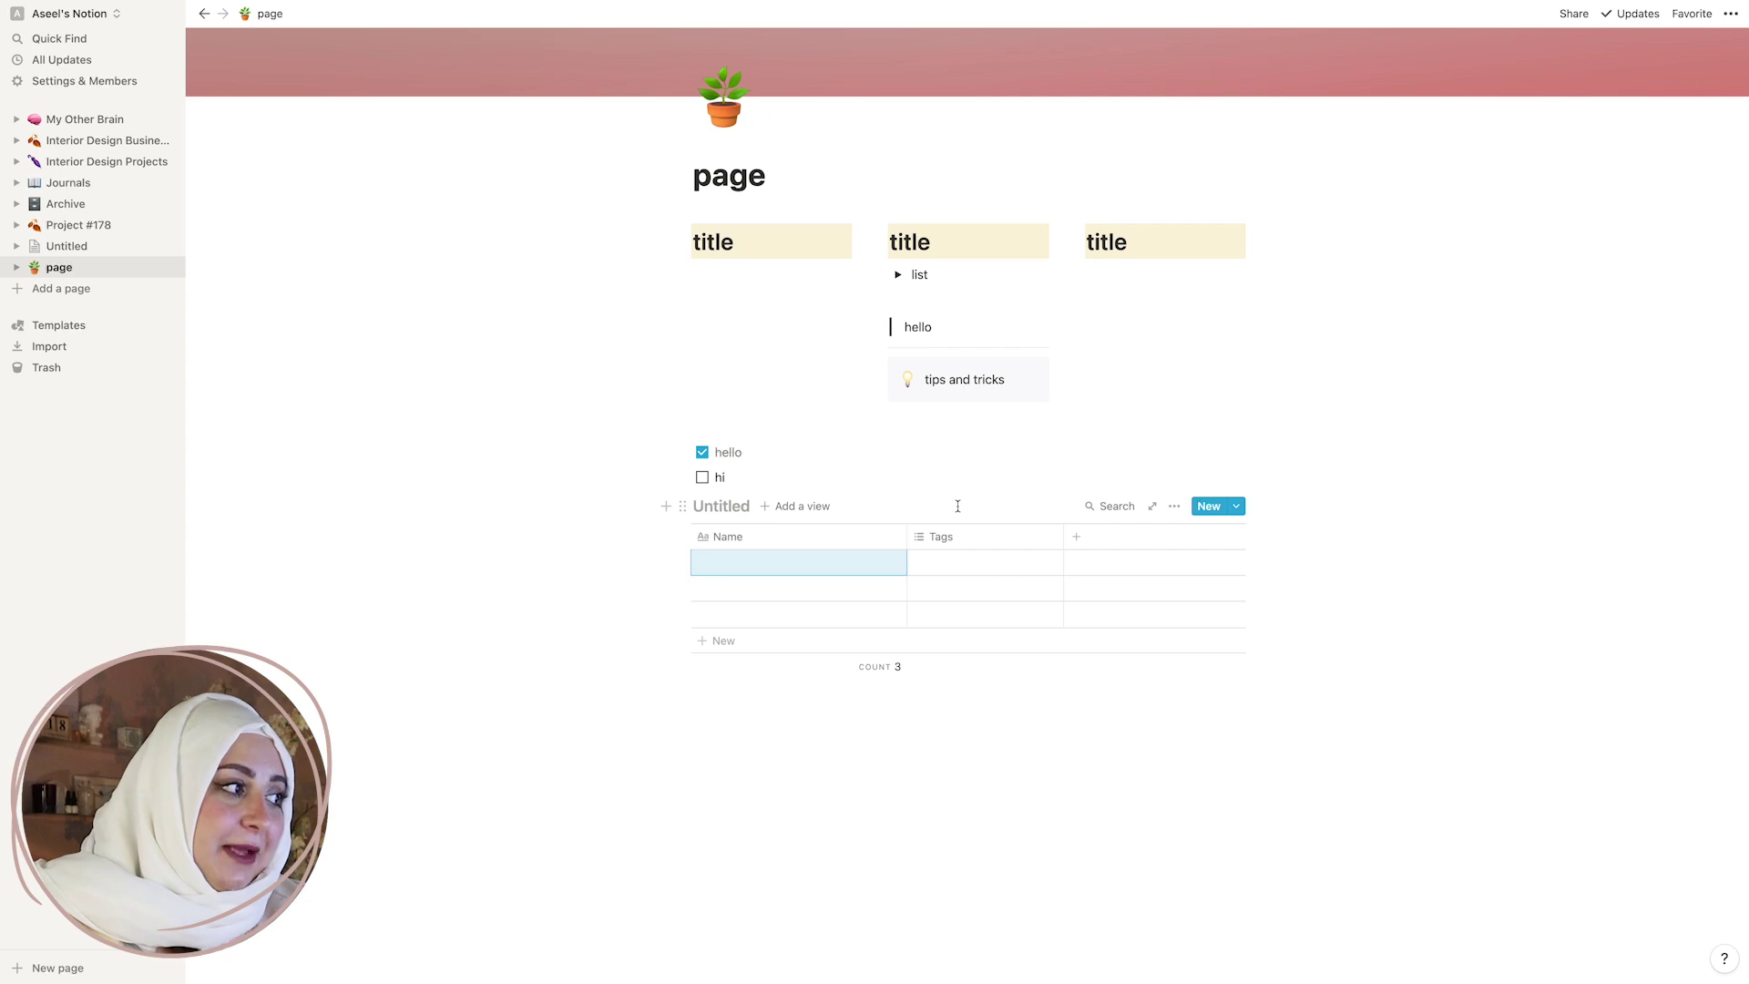
pyautogui.click(802, 562)
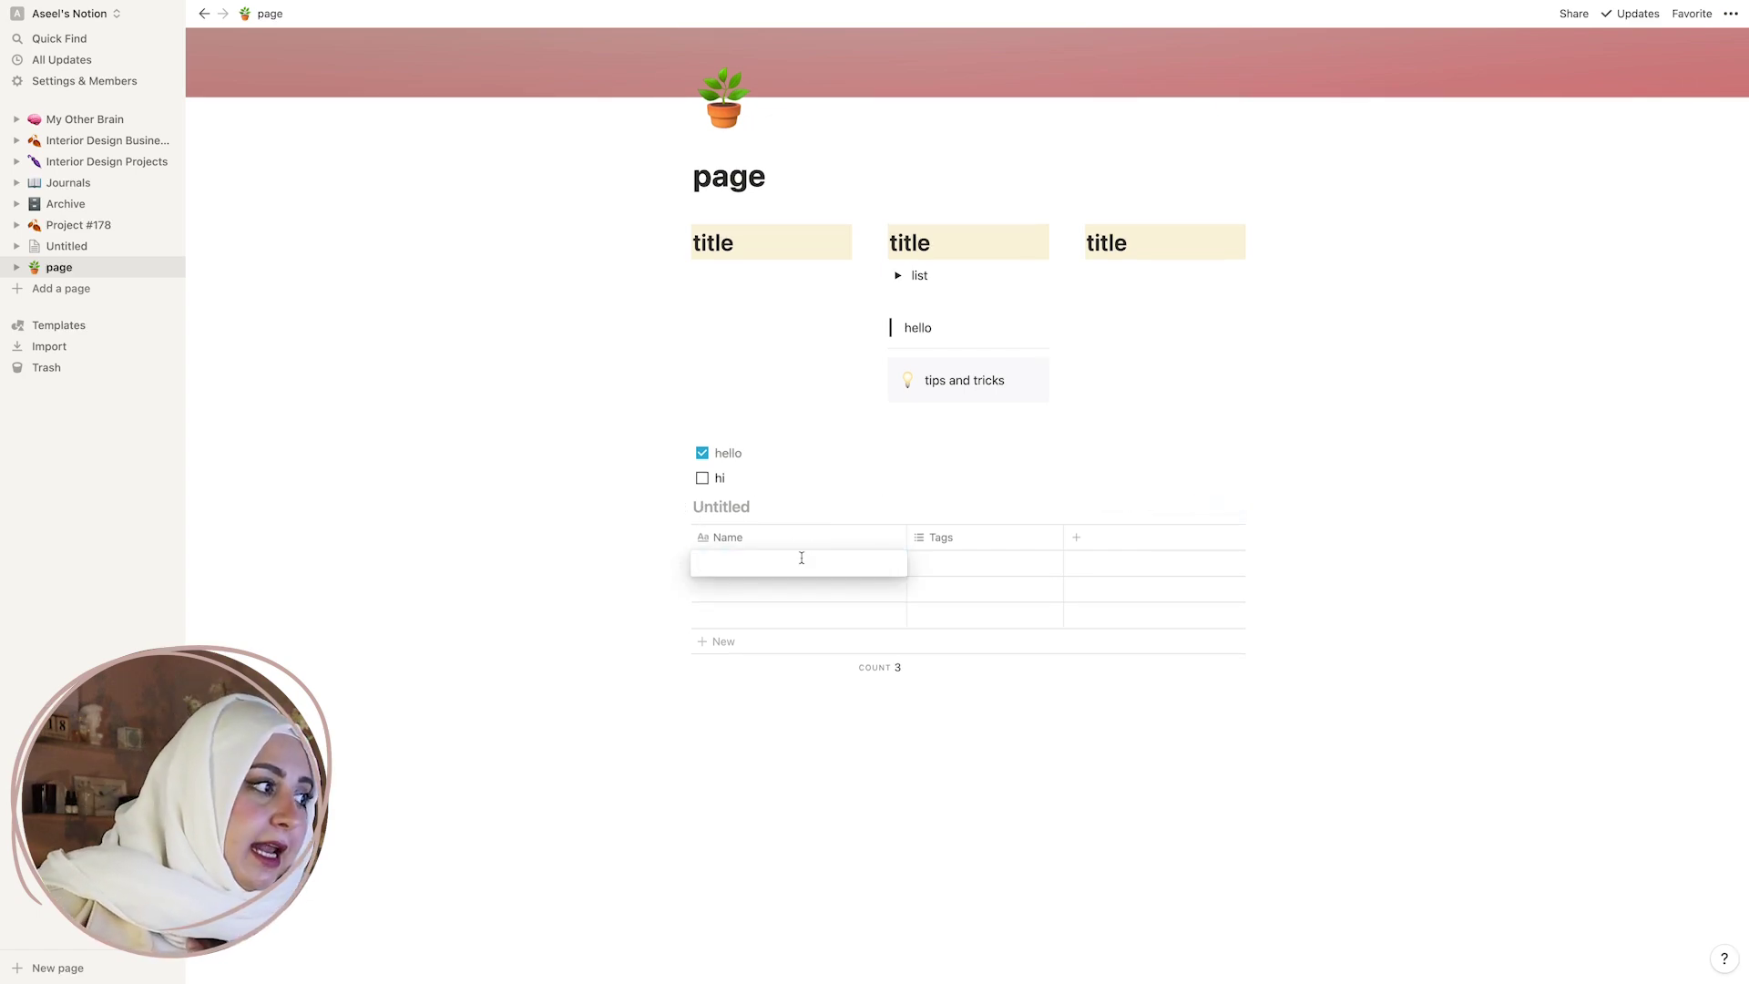
pyautogui.write('item')
pyautogui.press('Escape')
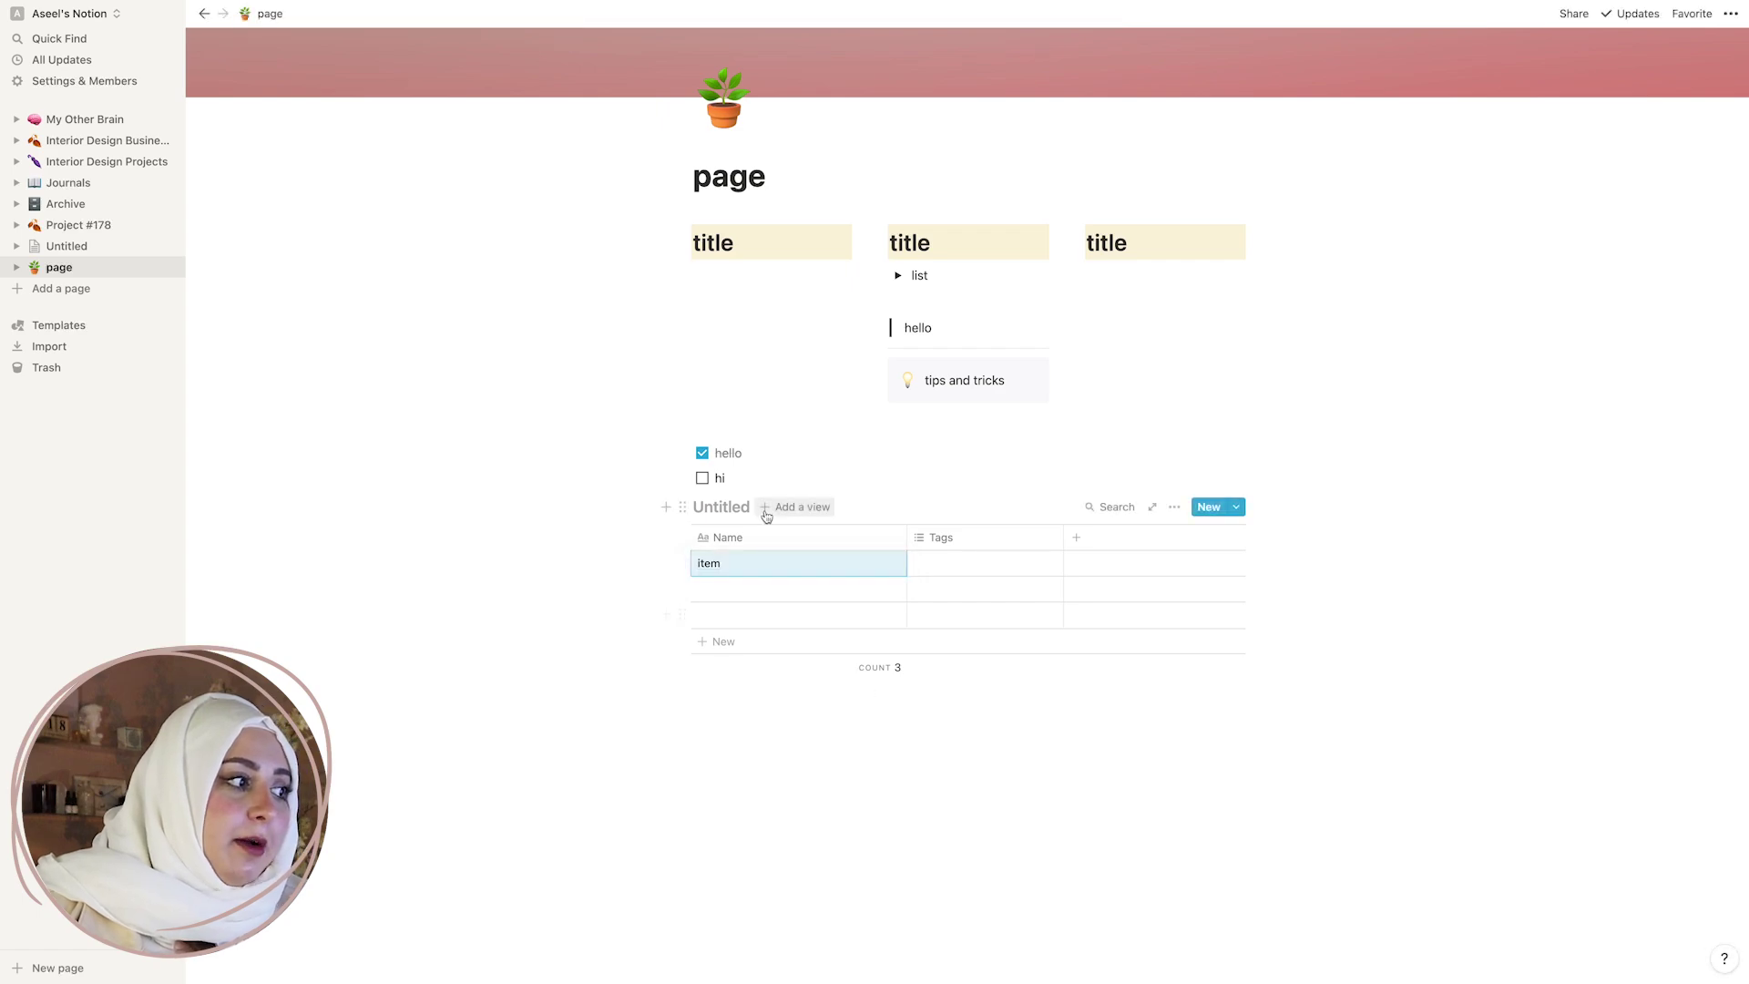
pyautogui.click(715, 570)
pyautogui.press('Escape')
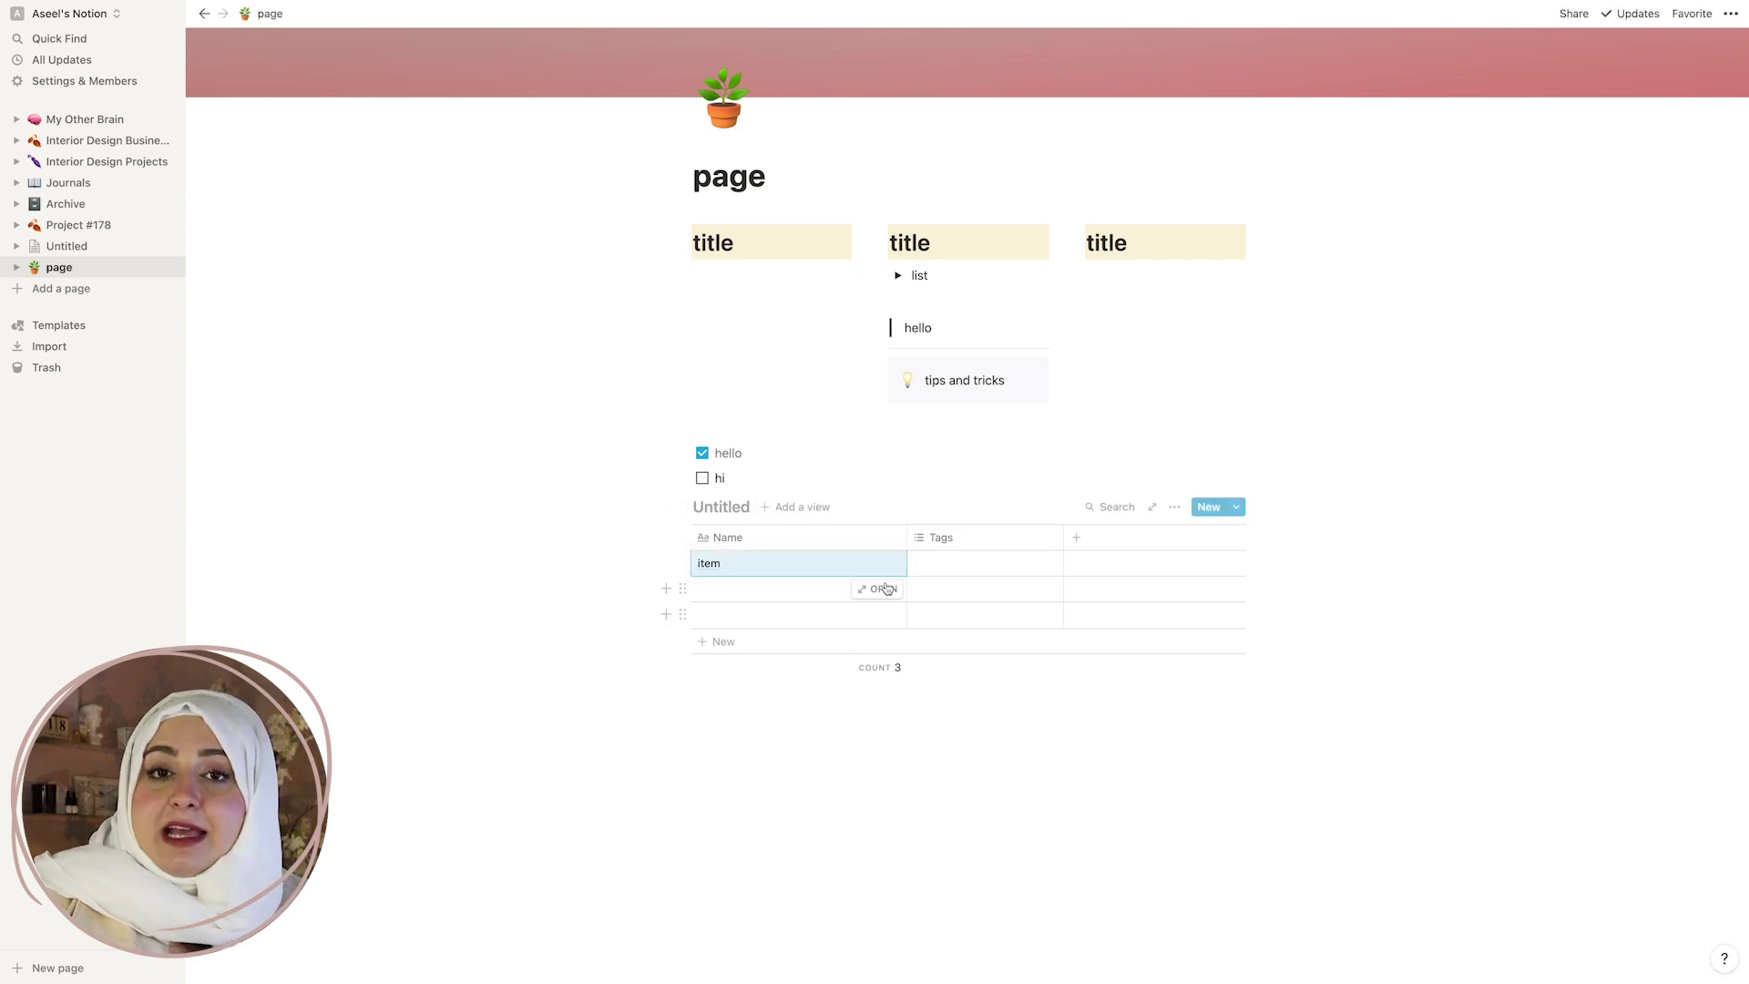
# Write 'type here' inside the item row's page.
pyautogui.click(882, 564)
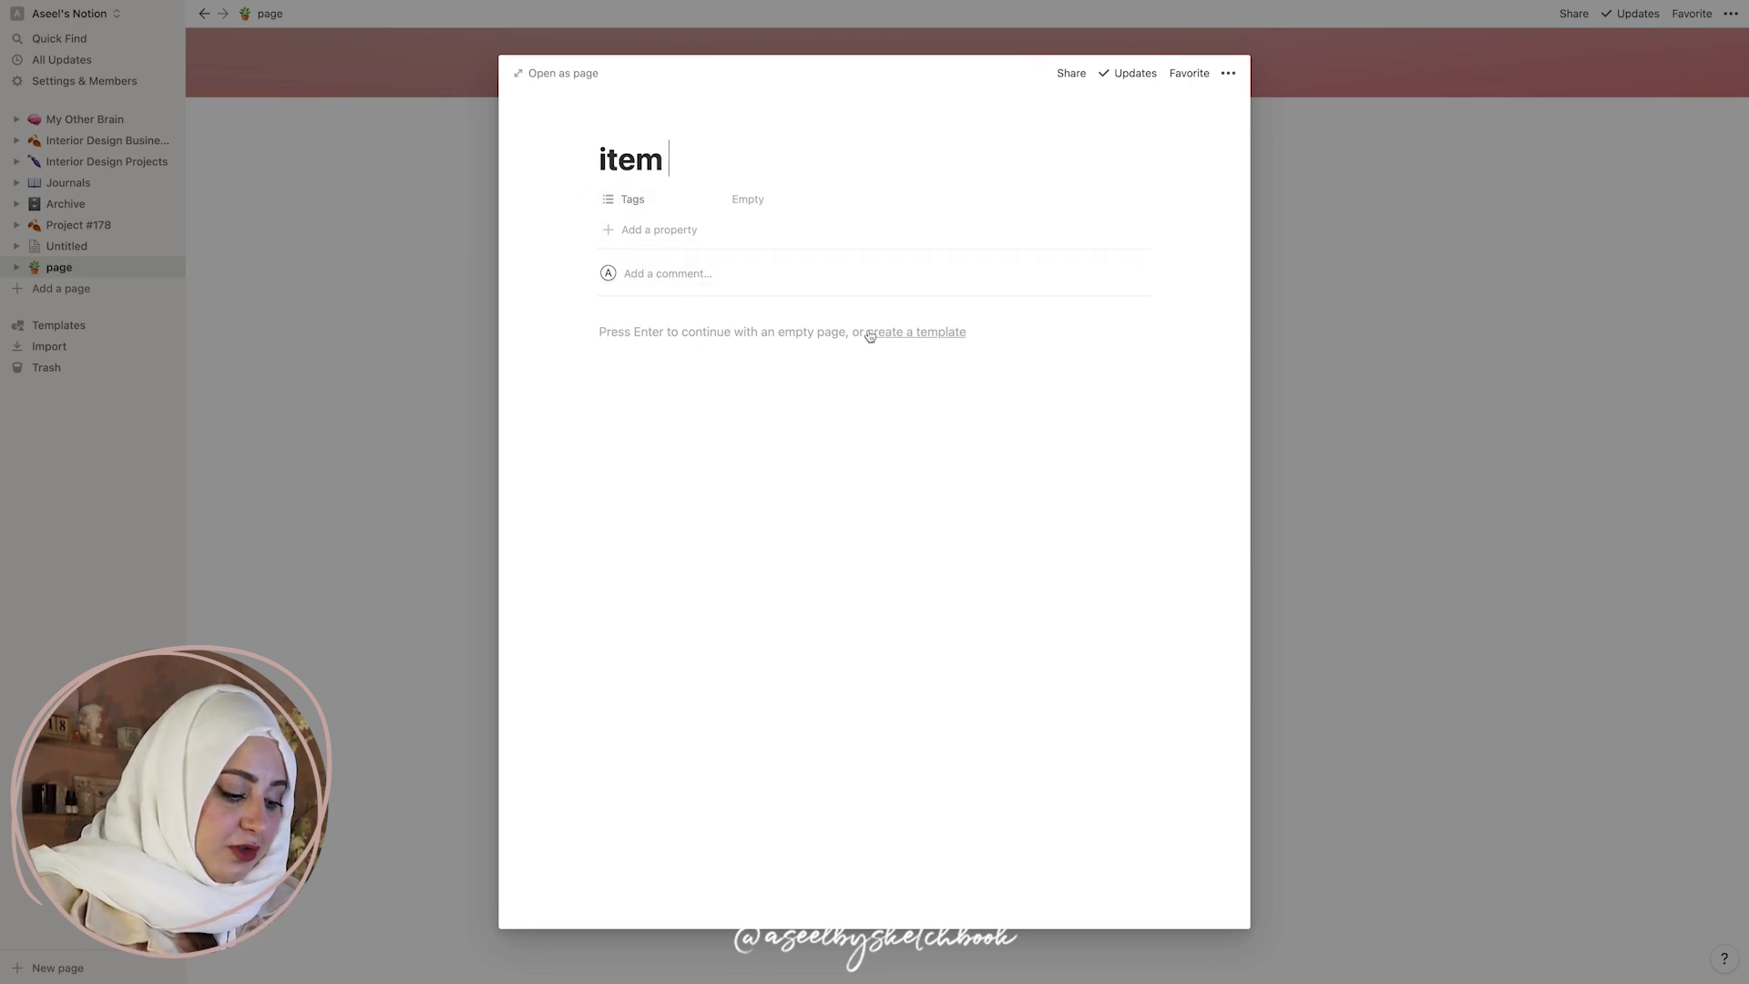
pyautogui.click(701, 333)
pyautogui.write('type here')
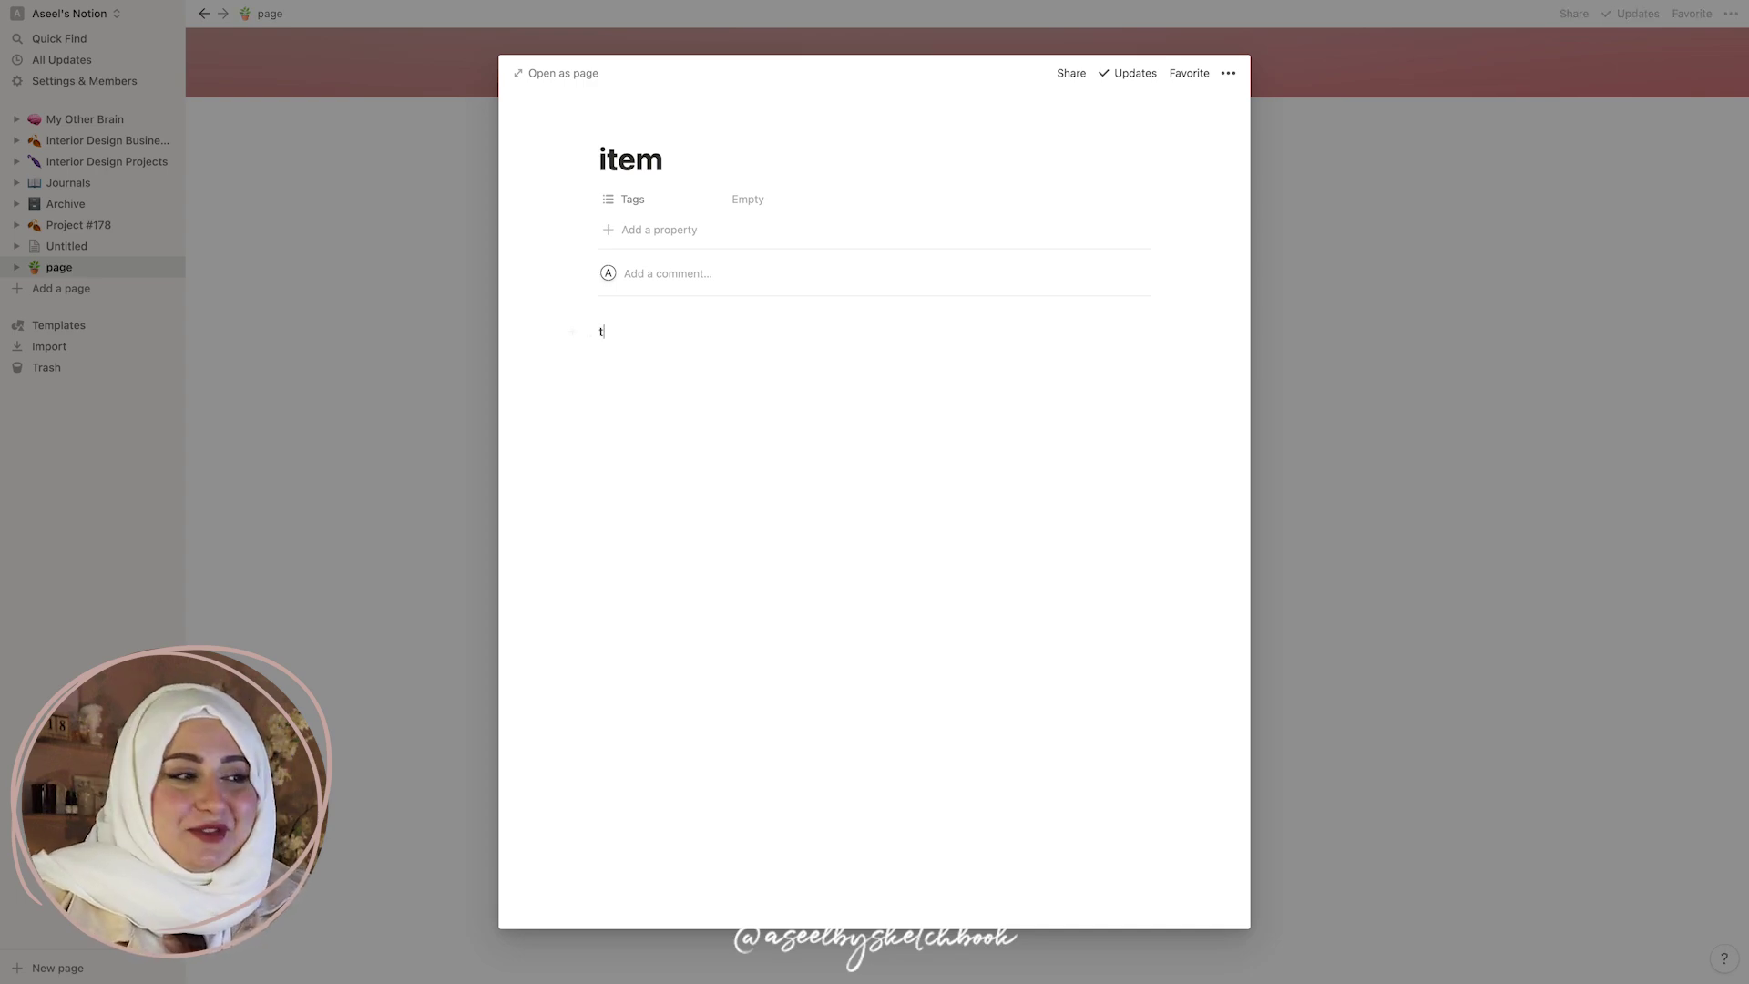
pyautogui.click(1561, 358)
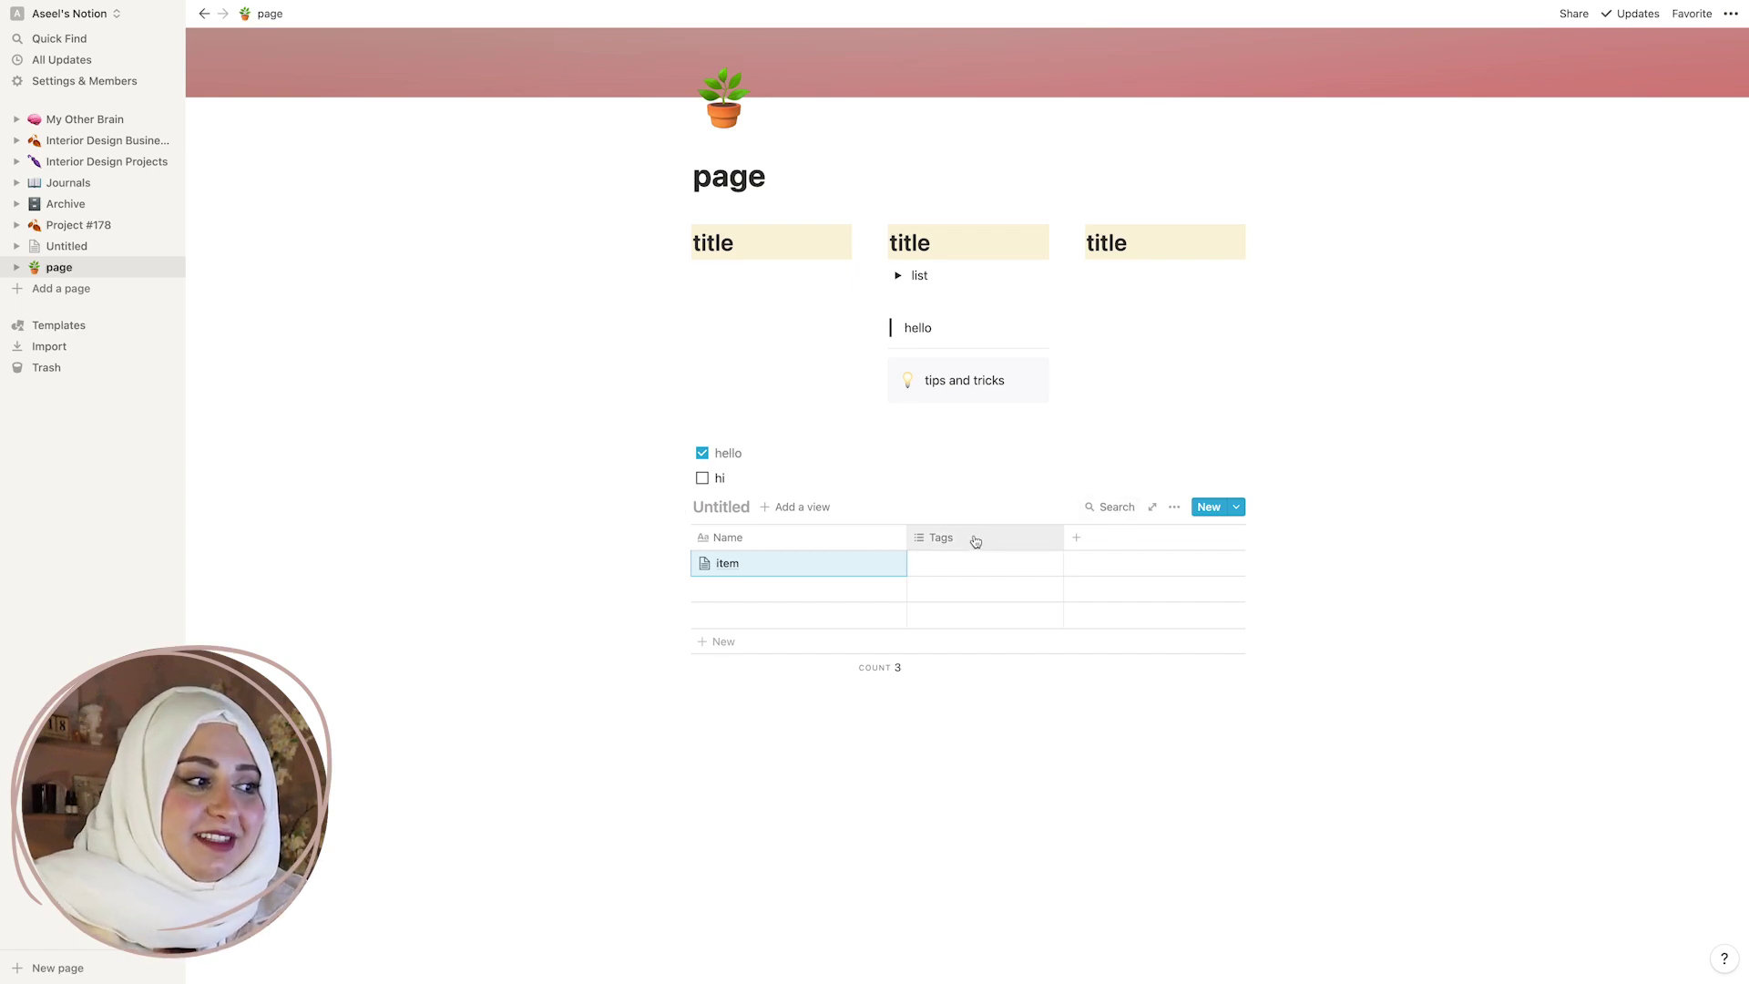
# Add a new table column with the Checkbox property type.
pyautogui.click(1082, 539)
pyautogui.click(1159, 623)
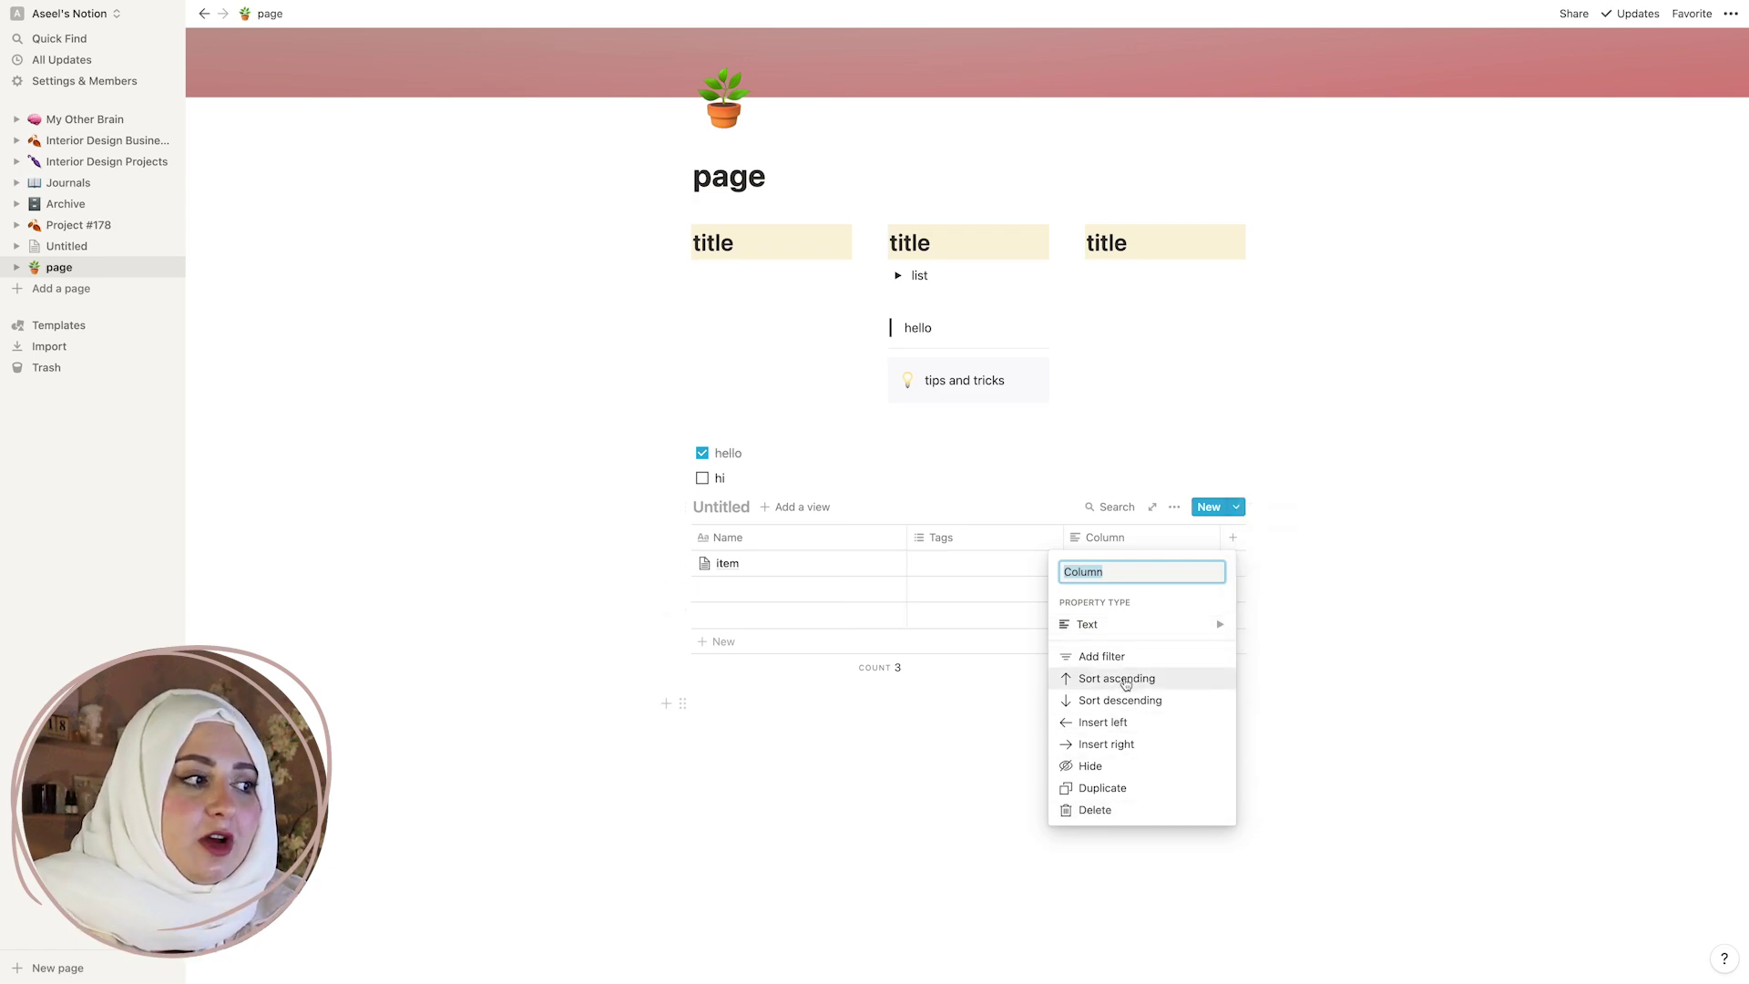
pyautogui.click(1118, 540)
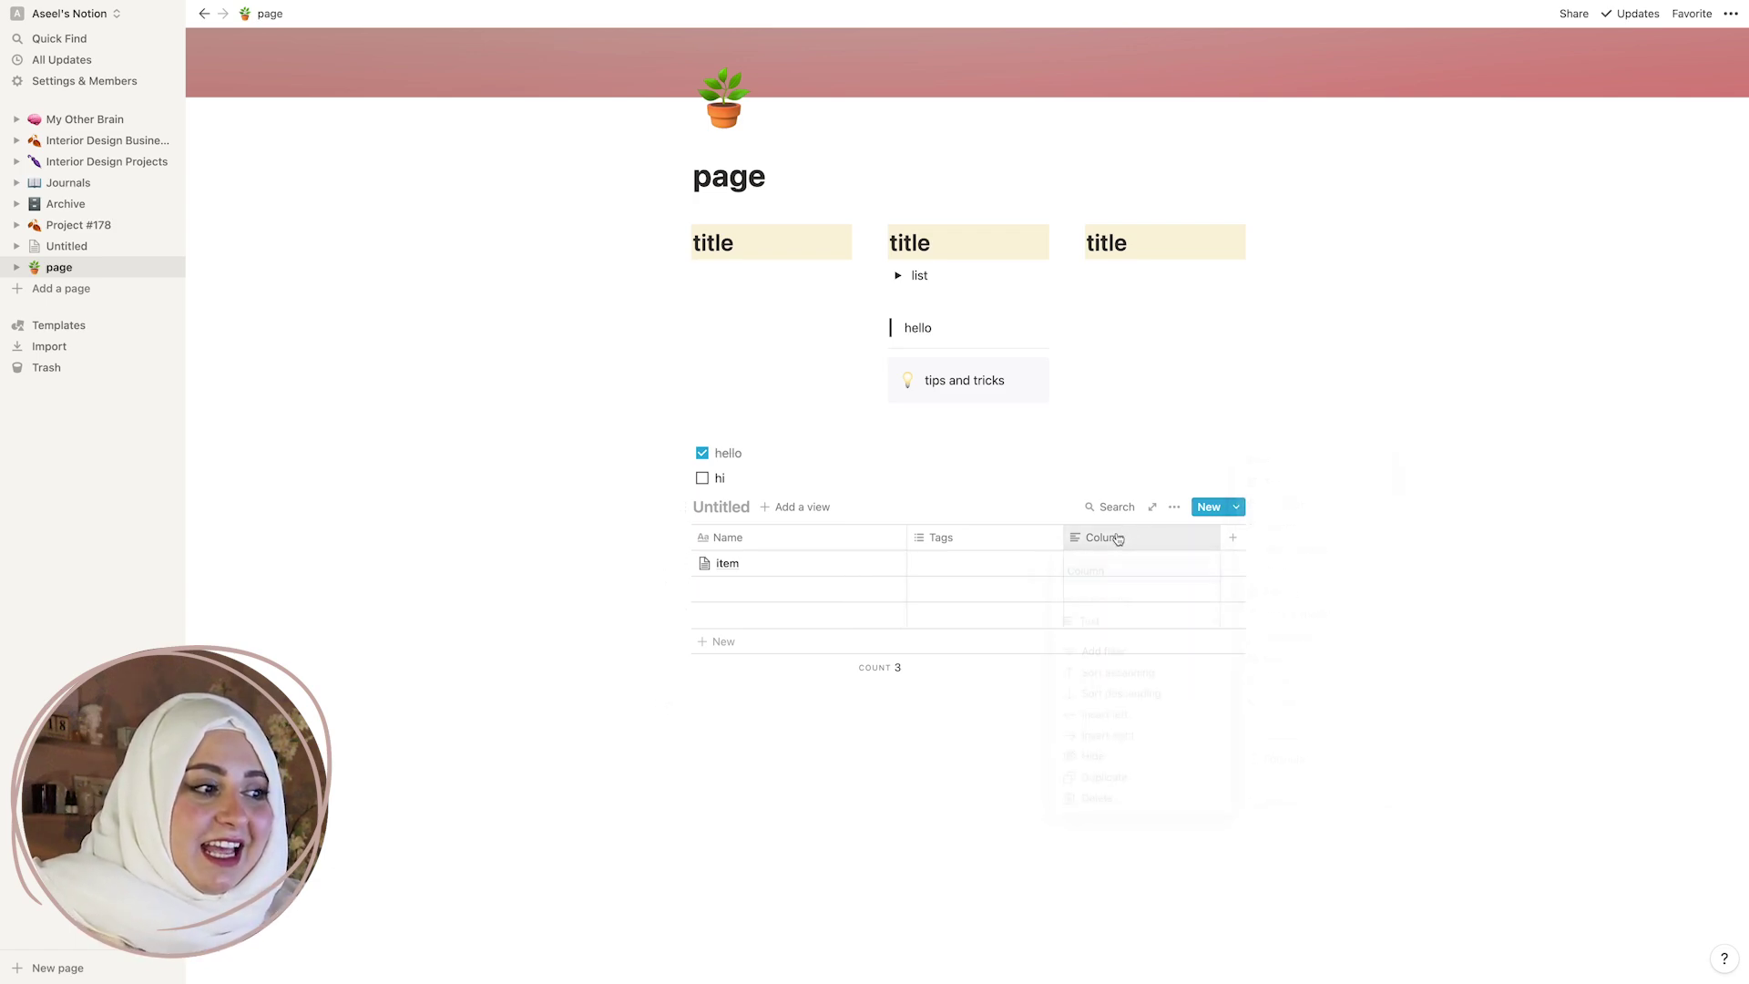
pyautogui.click(1118, 539)
pyautogui.moveTo(1125, 627)
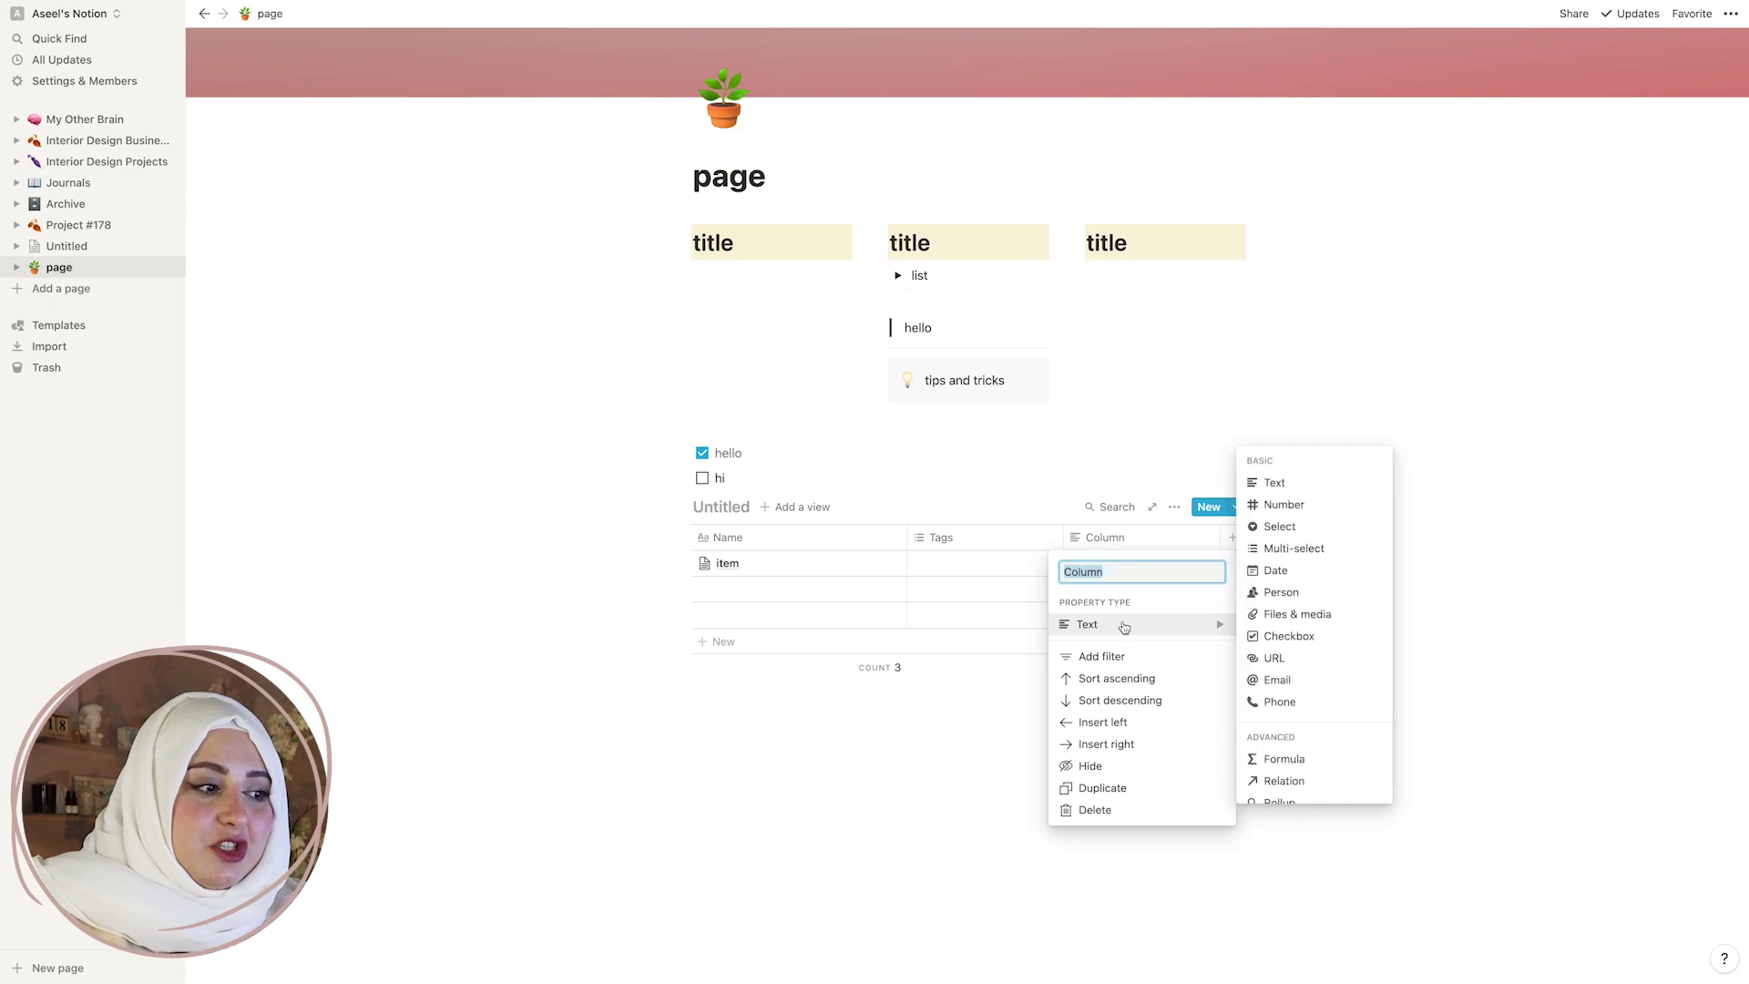
pyautogui.click(1322, 636)
# Add a Multi-select Column 1 and tag the item row urgent and delegated.
pyautogui.click(1232, 538)
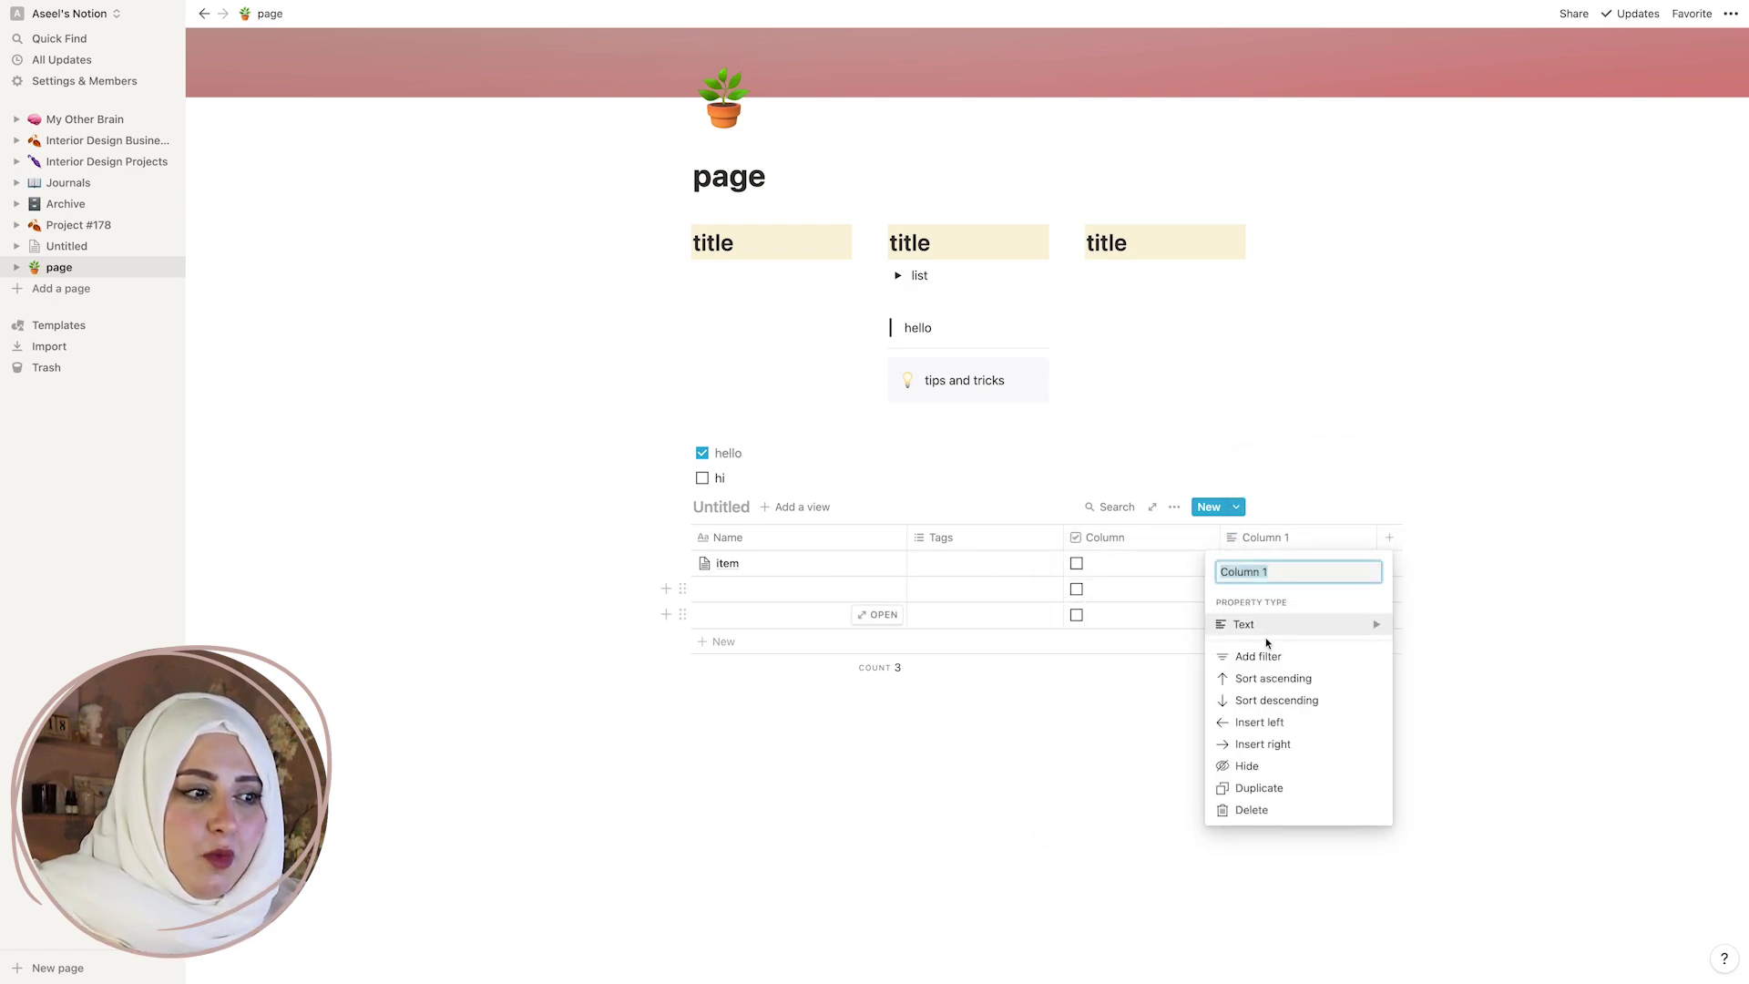
pyautogui.moveTo(1303, 628)
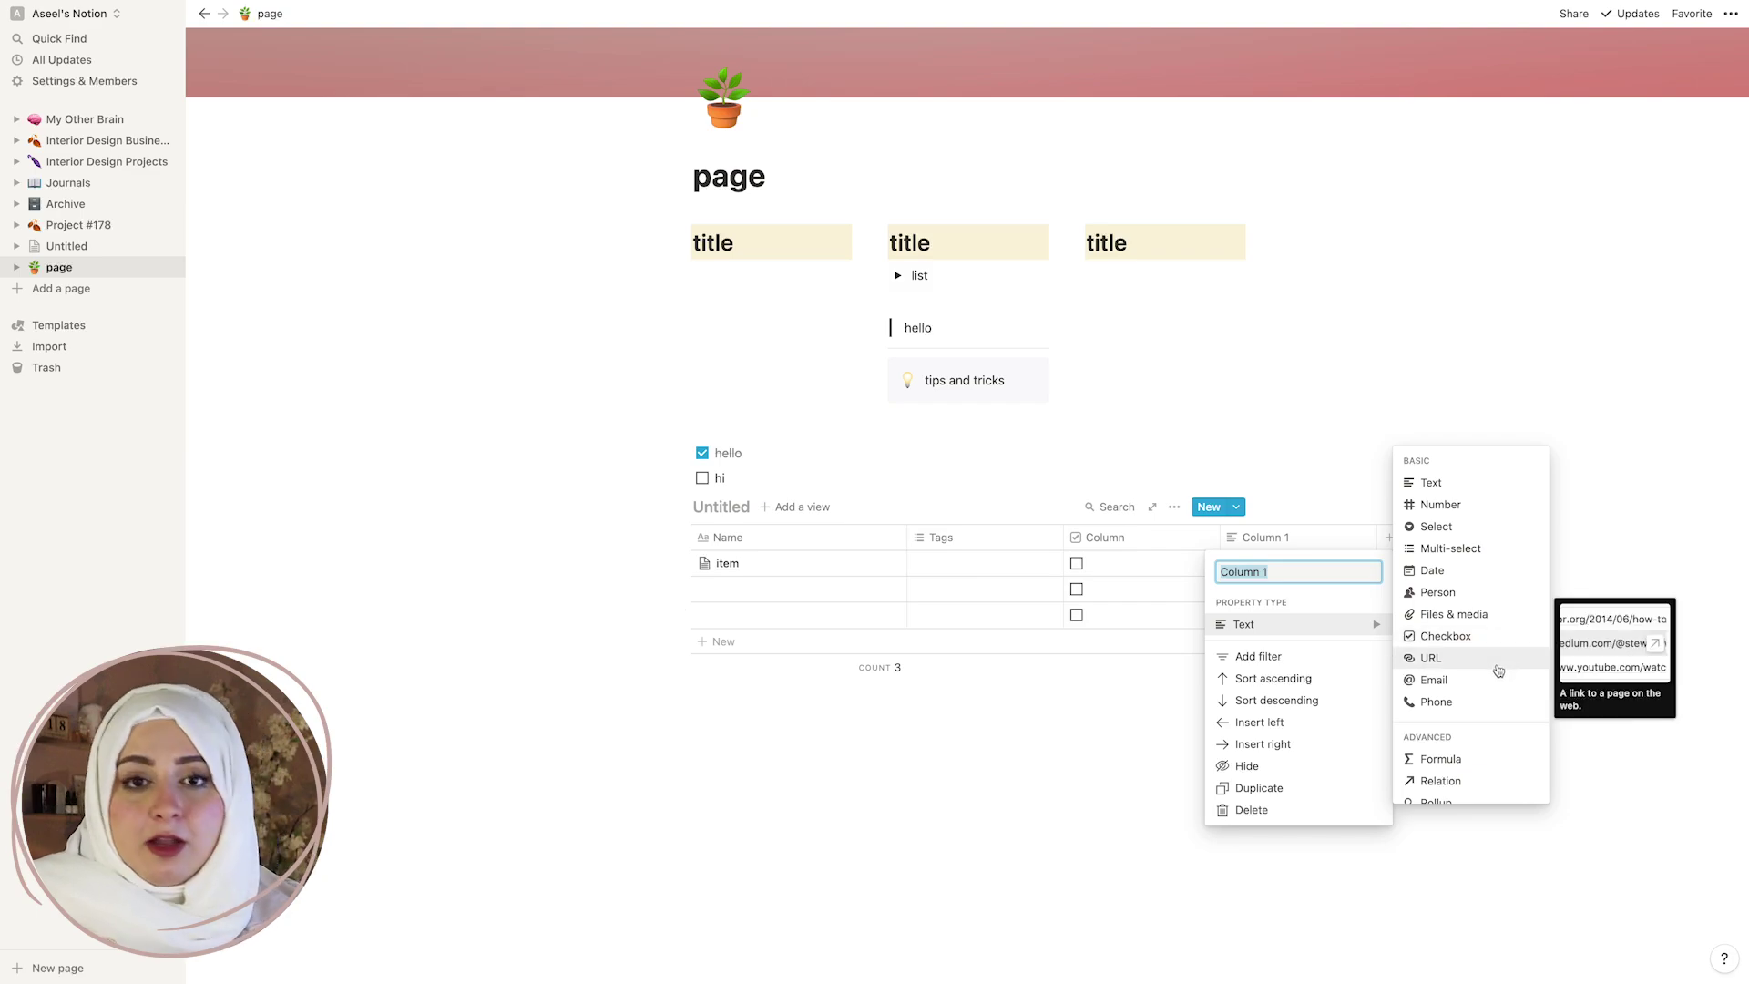
pyautogui.click(1466, 548)
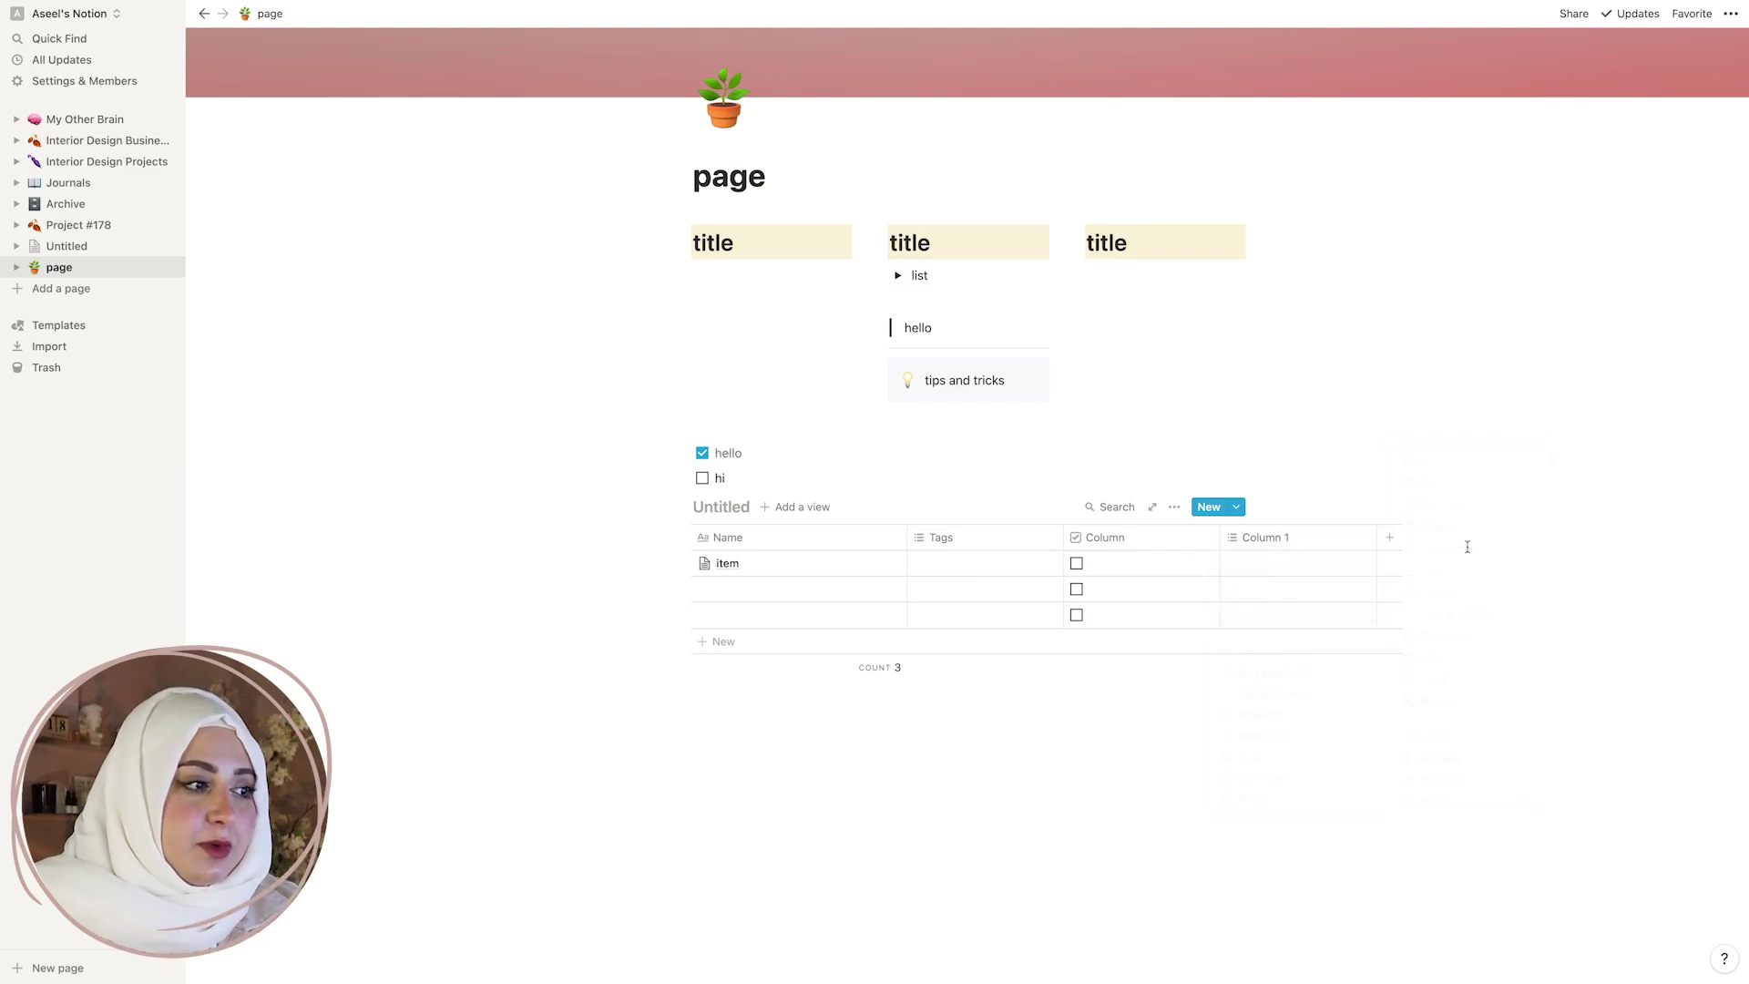
pyautogui.click(1273, 560)
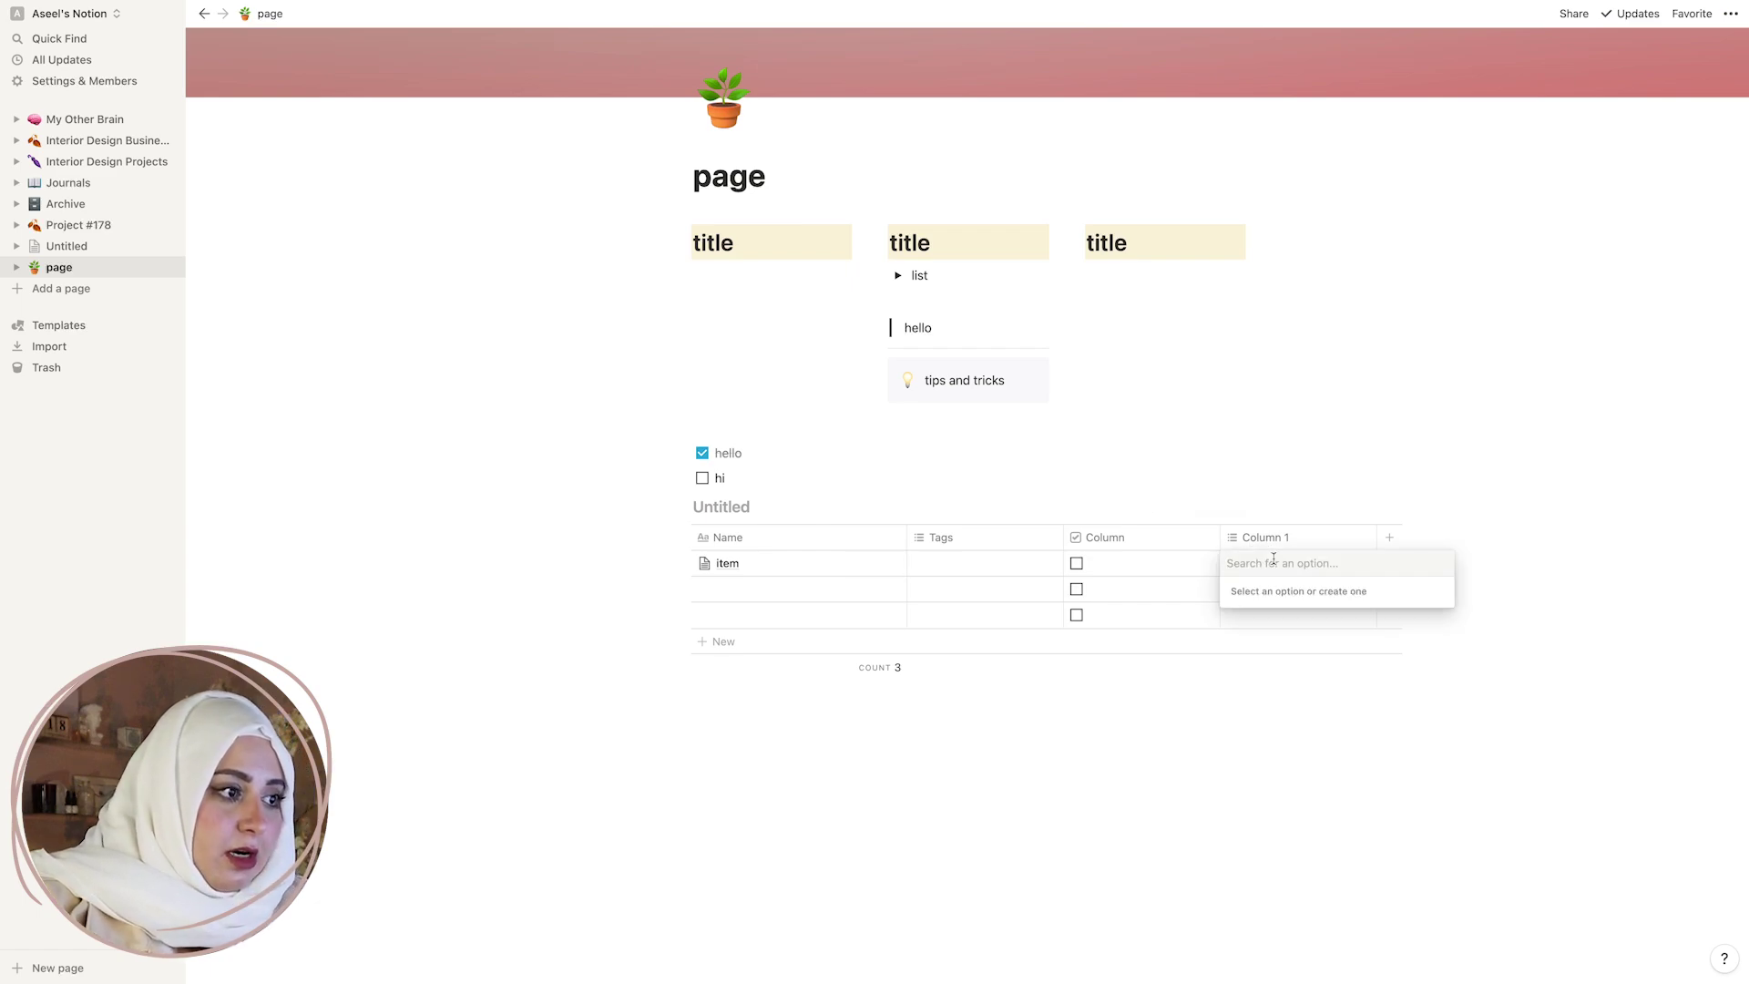
pyautogui.write('urgent')
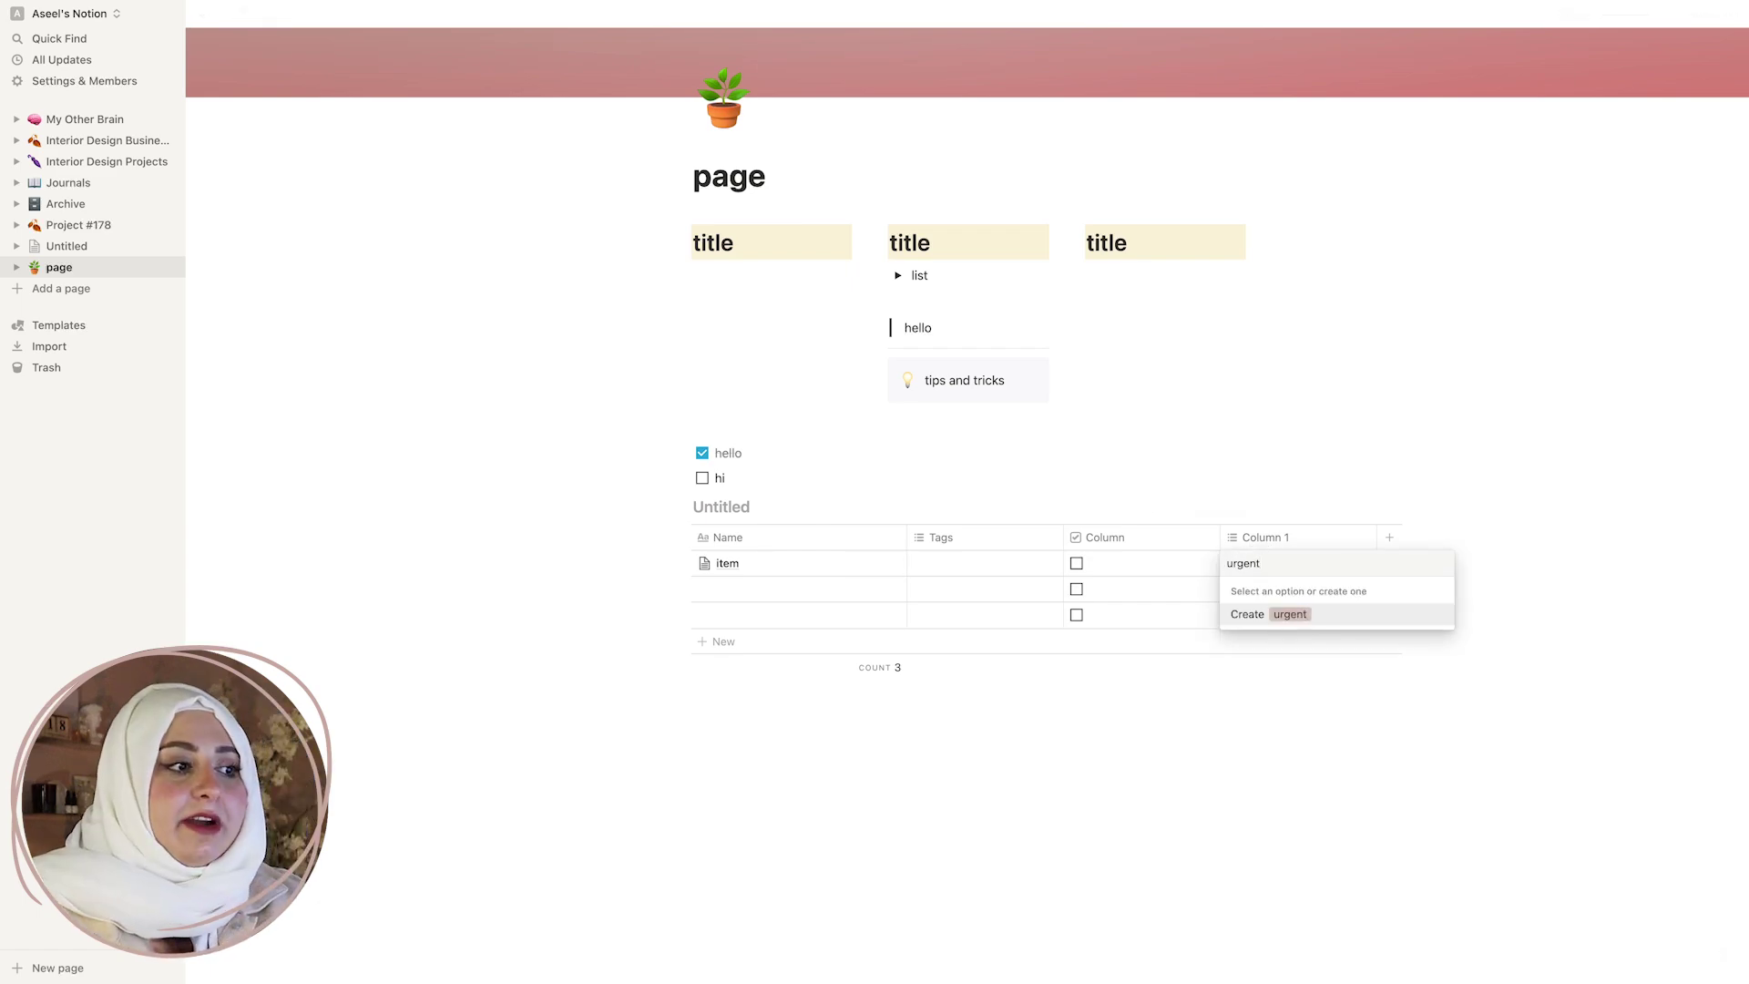
pyautogui.press('Return')
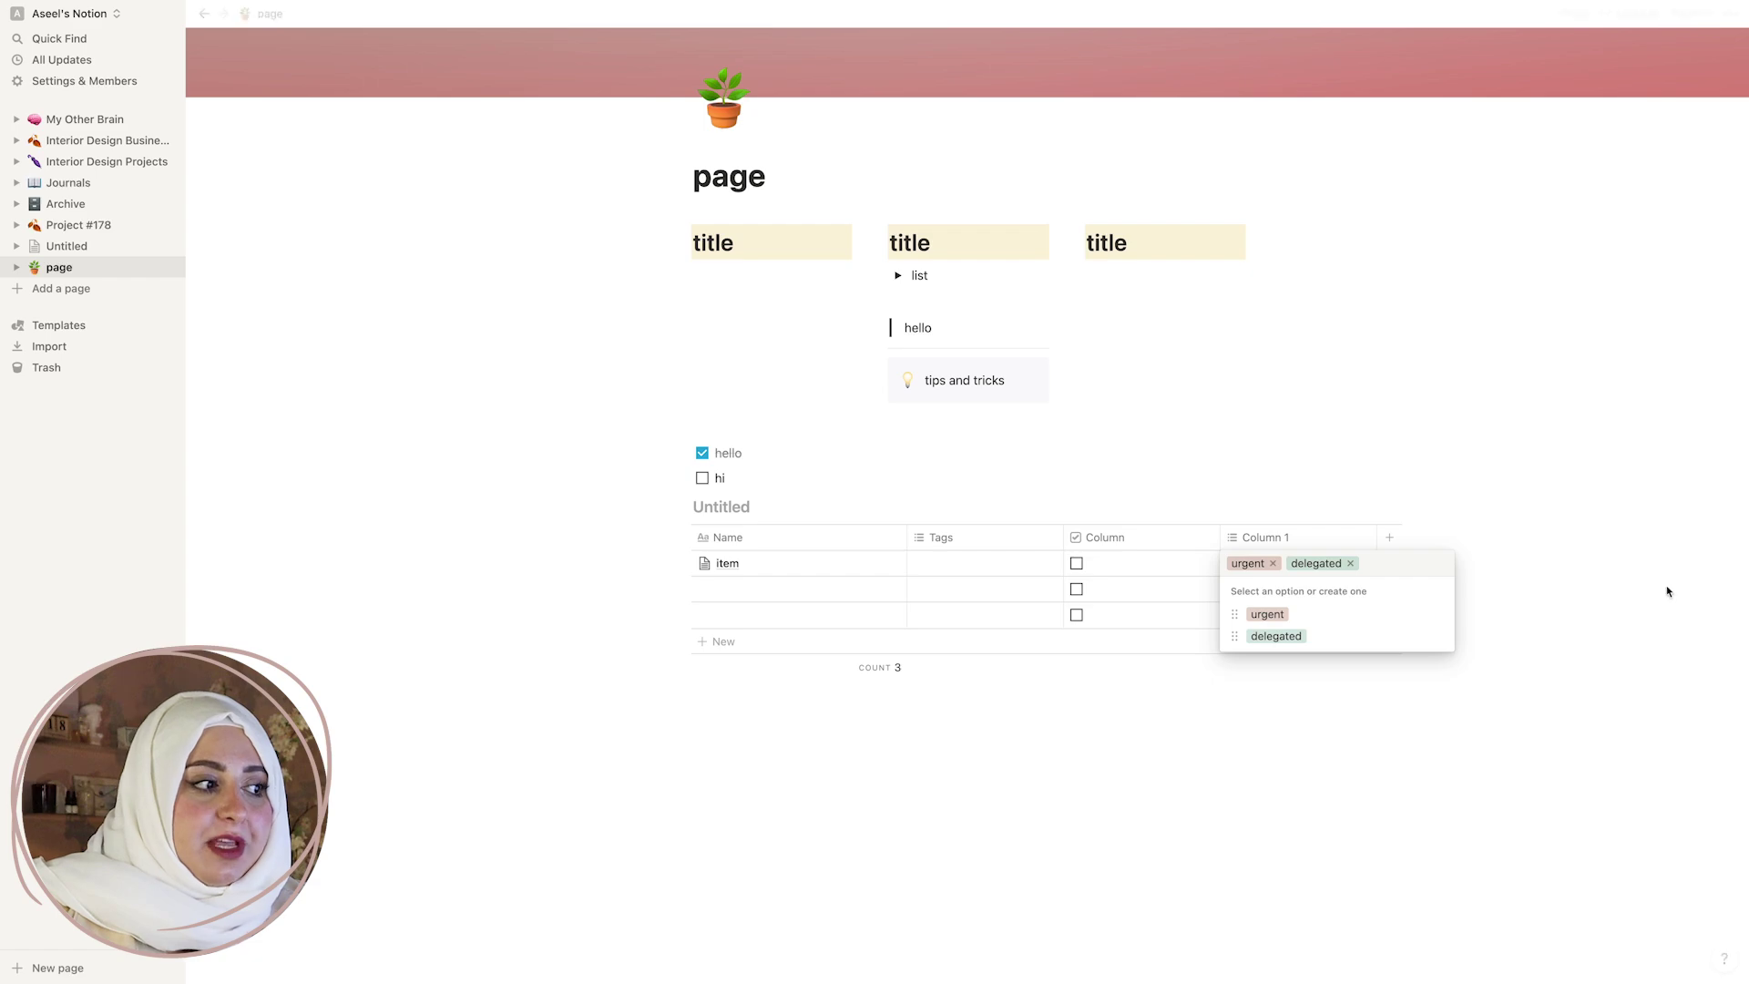
pyautogui.press('Escape')
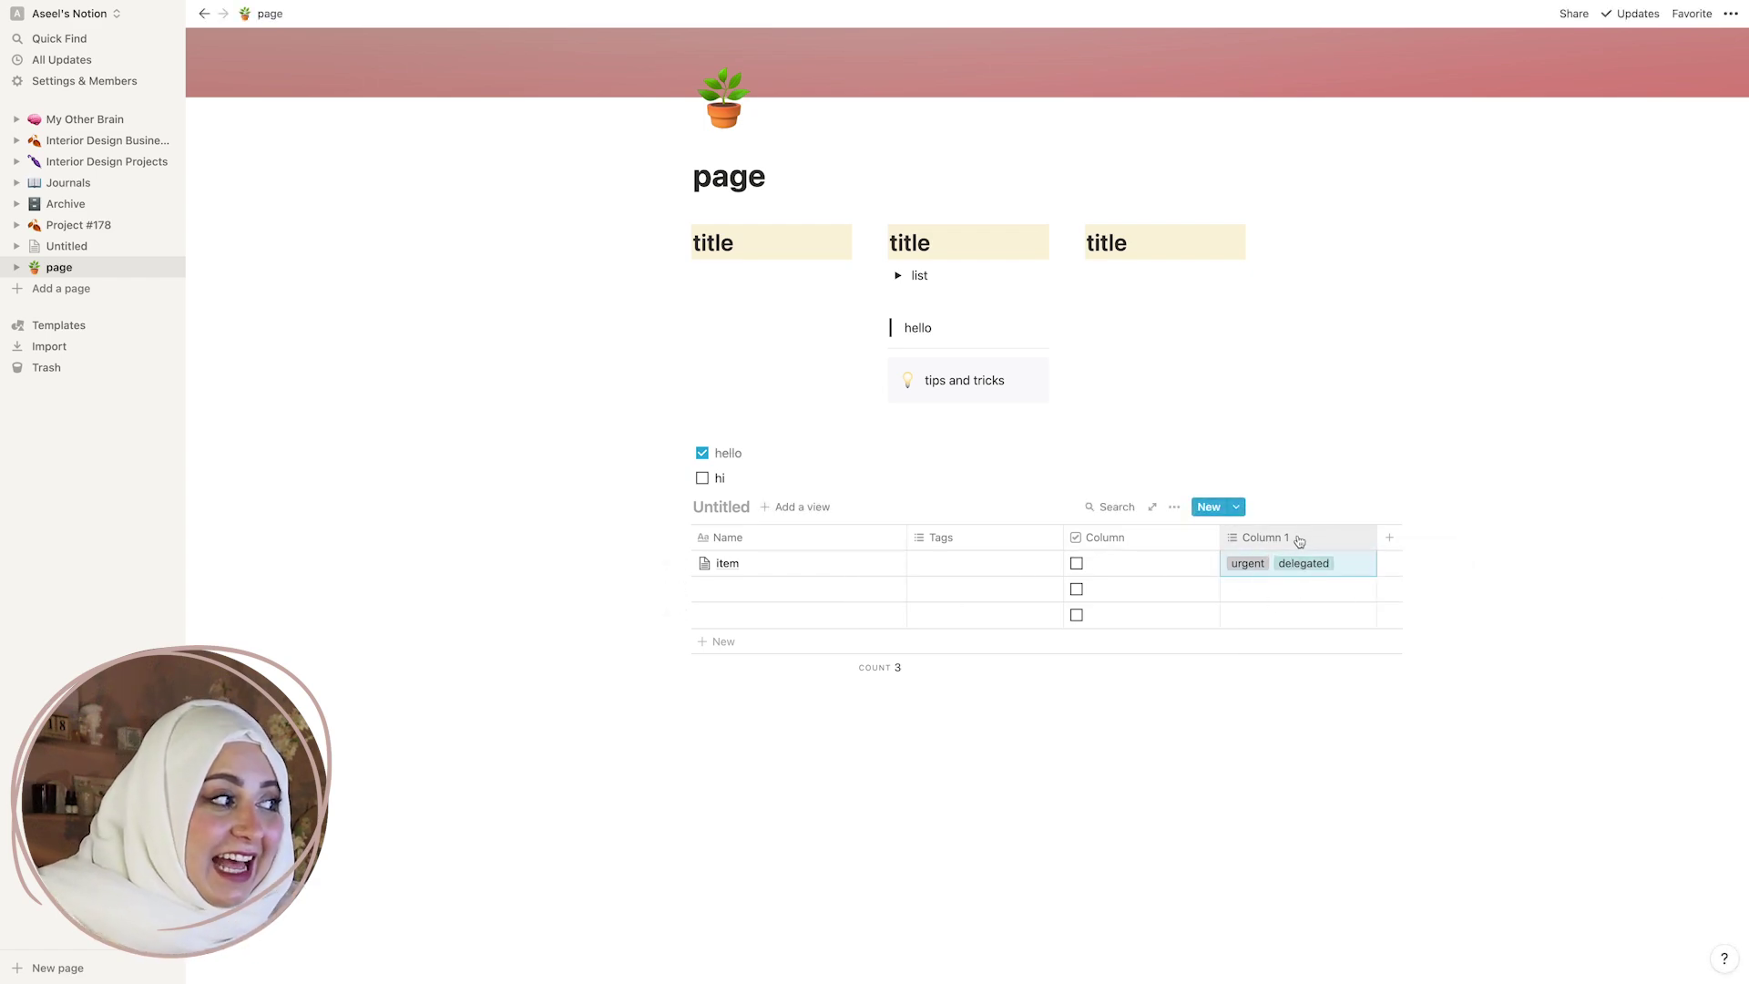
pyautogui.click(798, 509)
# Create a Board view for the Untitled database, showing item and Untitled cards.
pyautogui.click(776, 639)
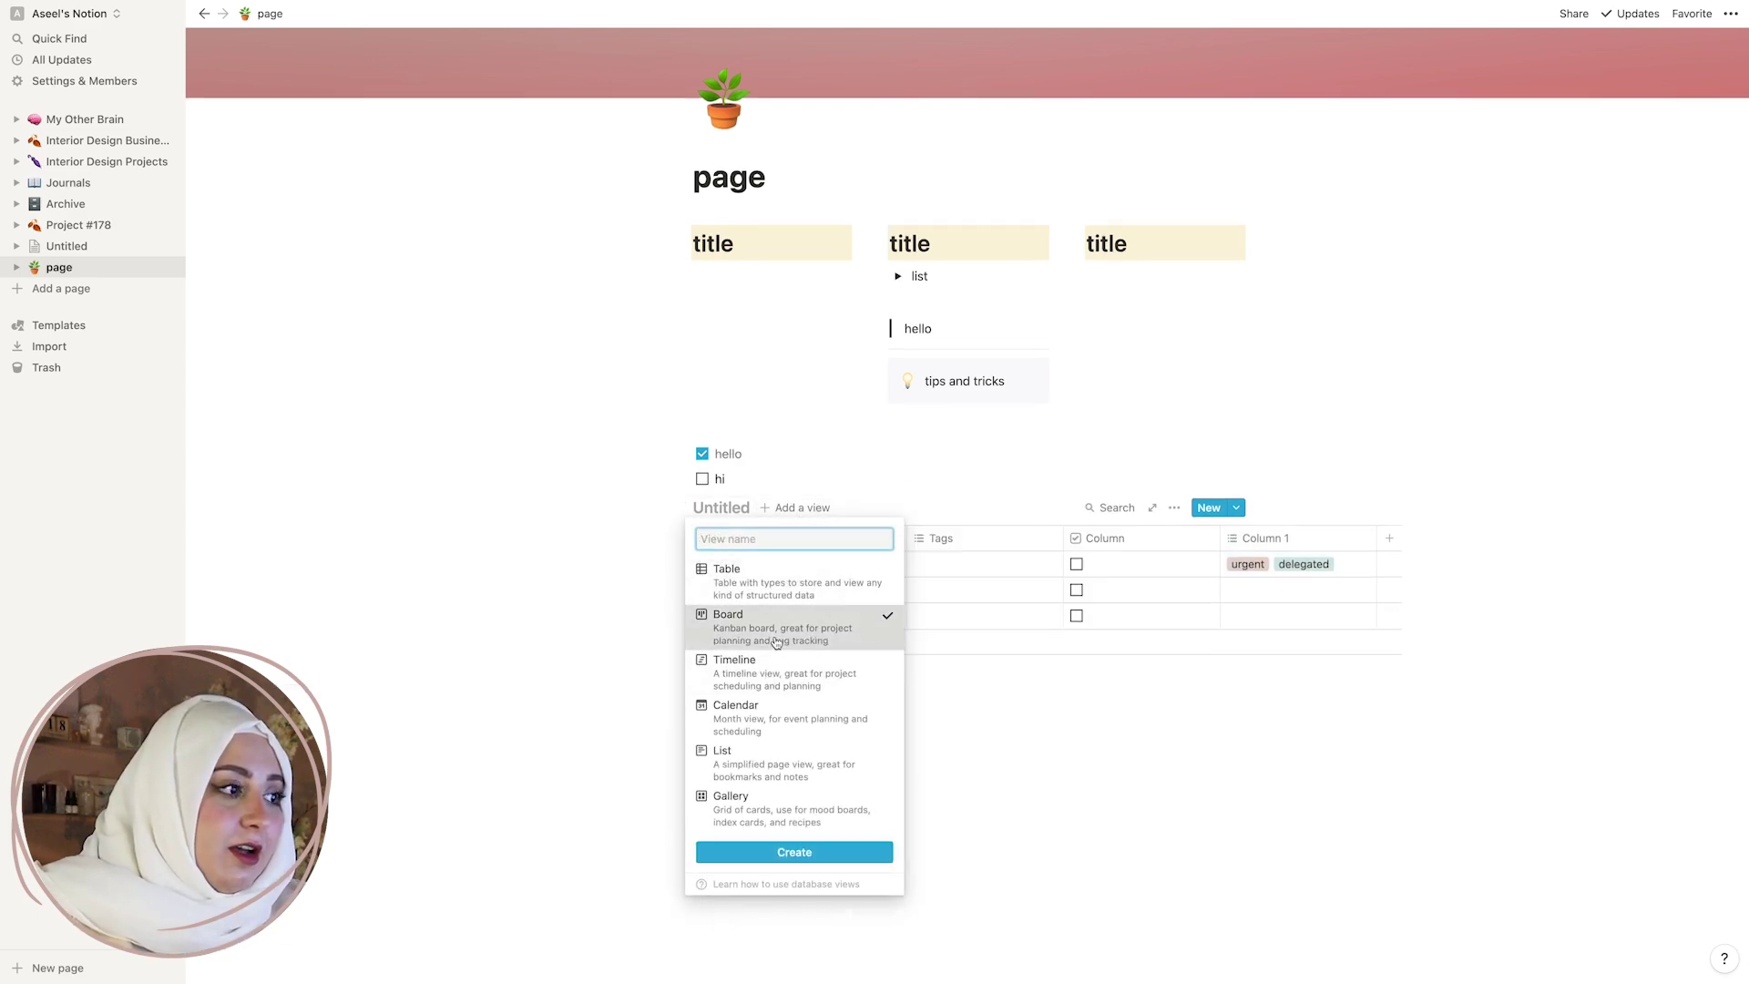
pyautogui.click(792, 852)
pyautogui.scroll(-2, 793, 637)
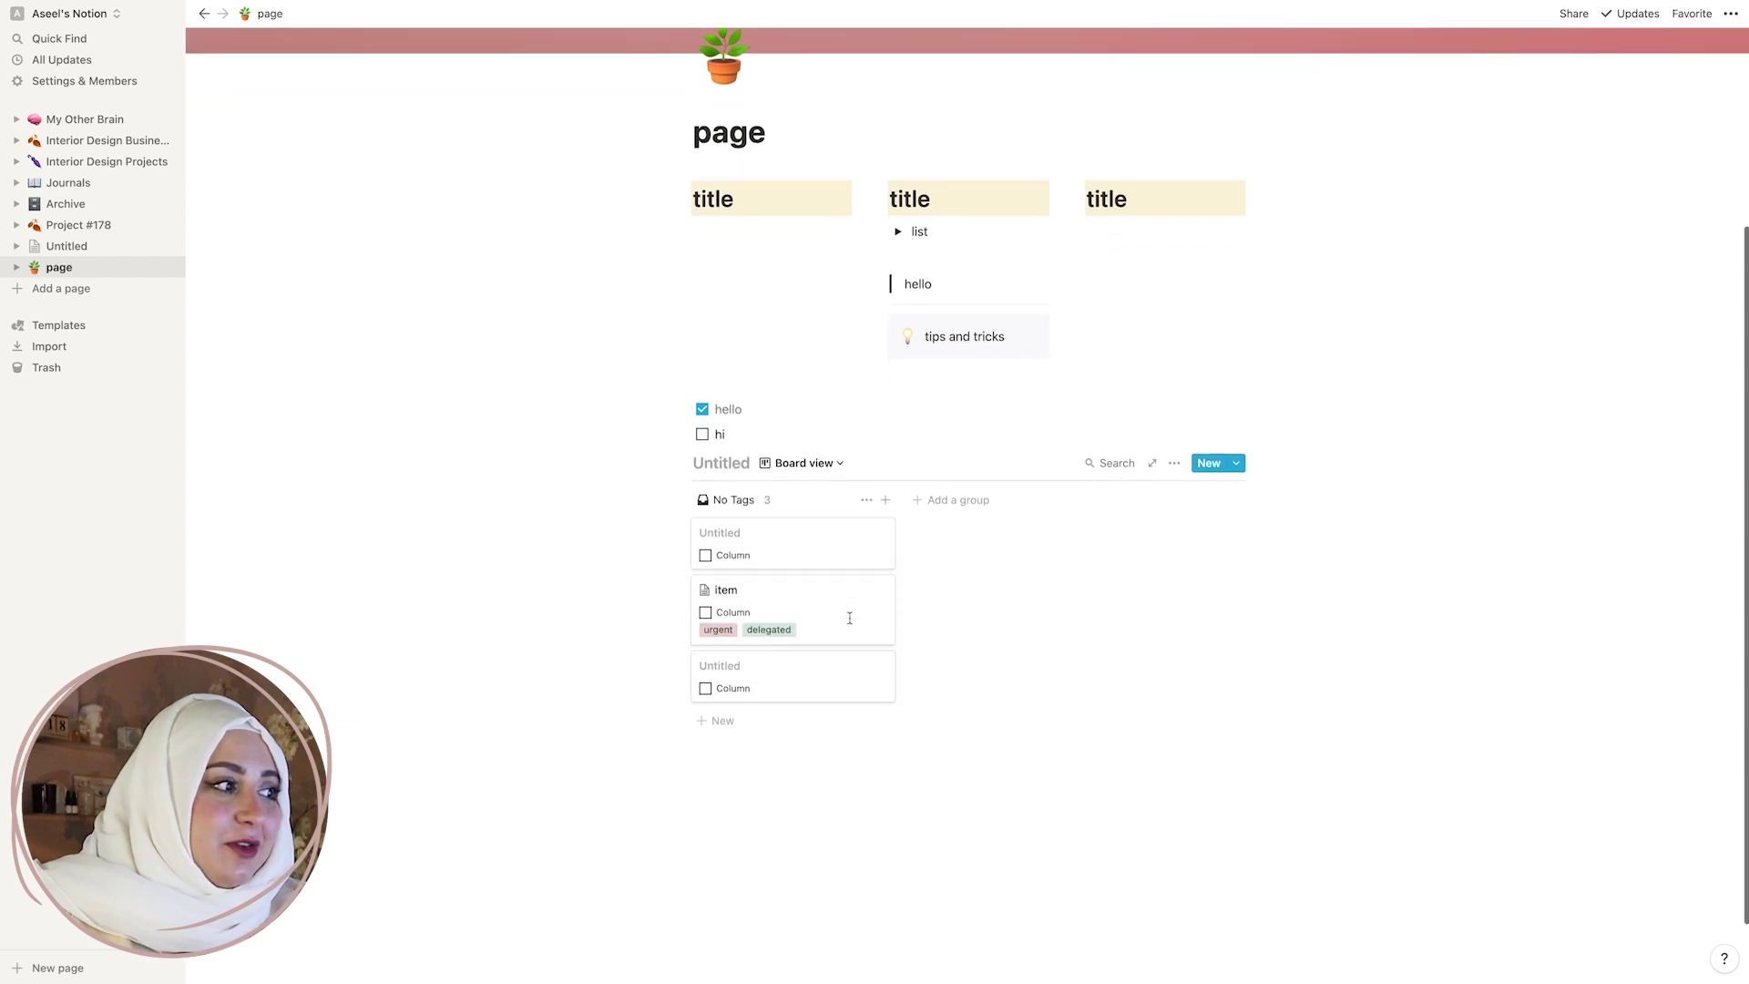
pyautogui.click(951, 472)
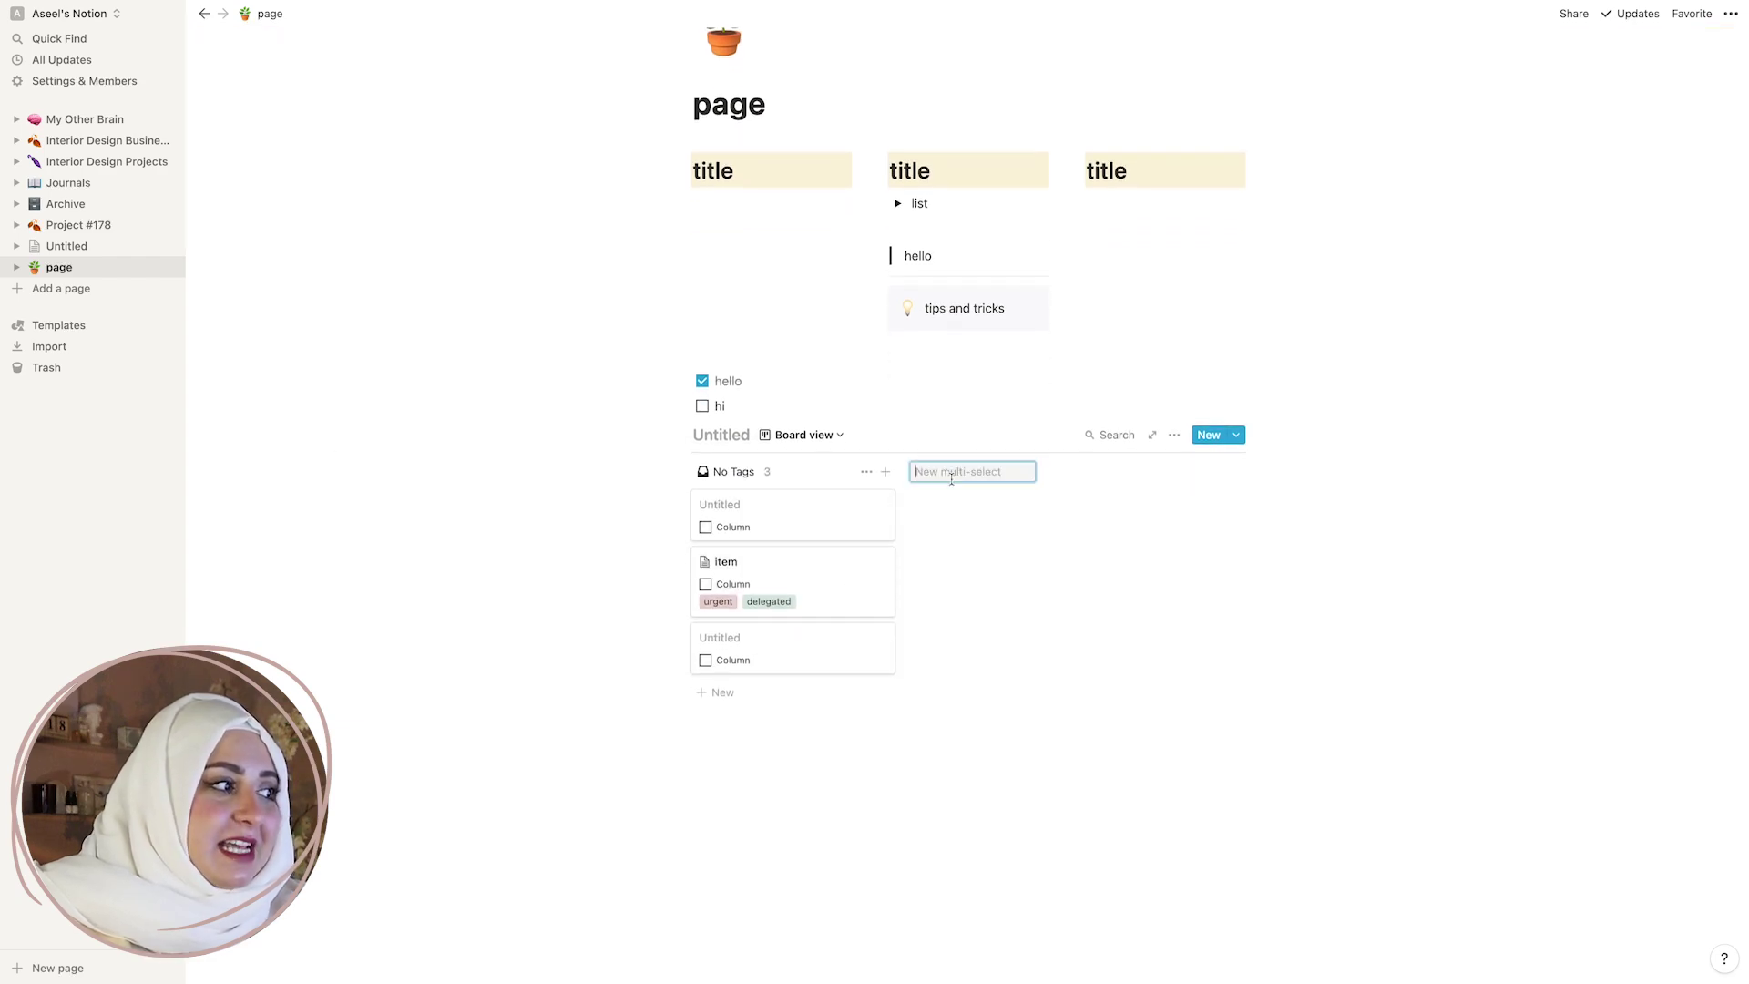
pyautogui.press('Escape')
pyautogui.moveTo(740, 508); pyautogui.dragTo(801, 512)
# Add another view, previewing Calendar and List layouts before choosing Gallery.
pyautogui.click(839, 435)
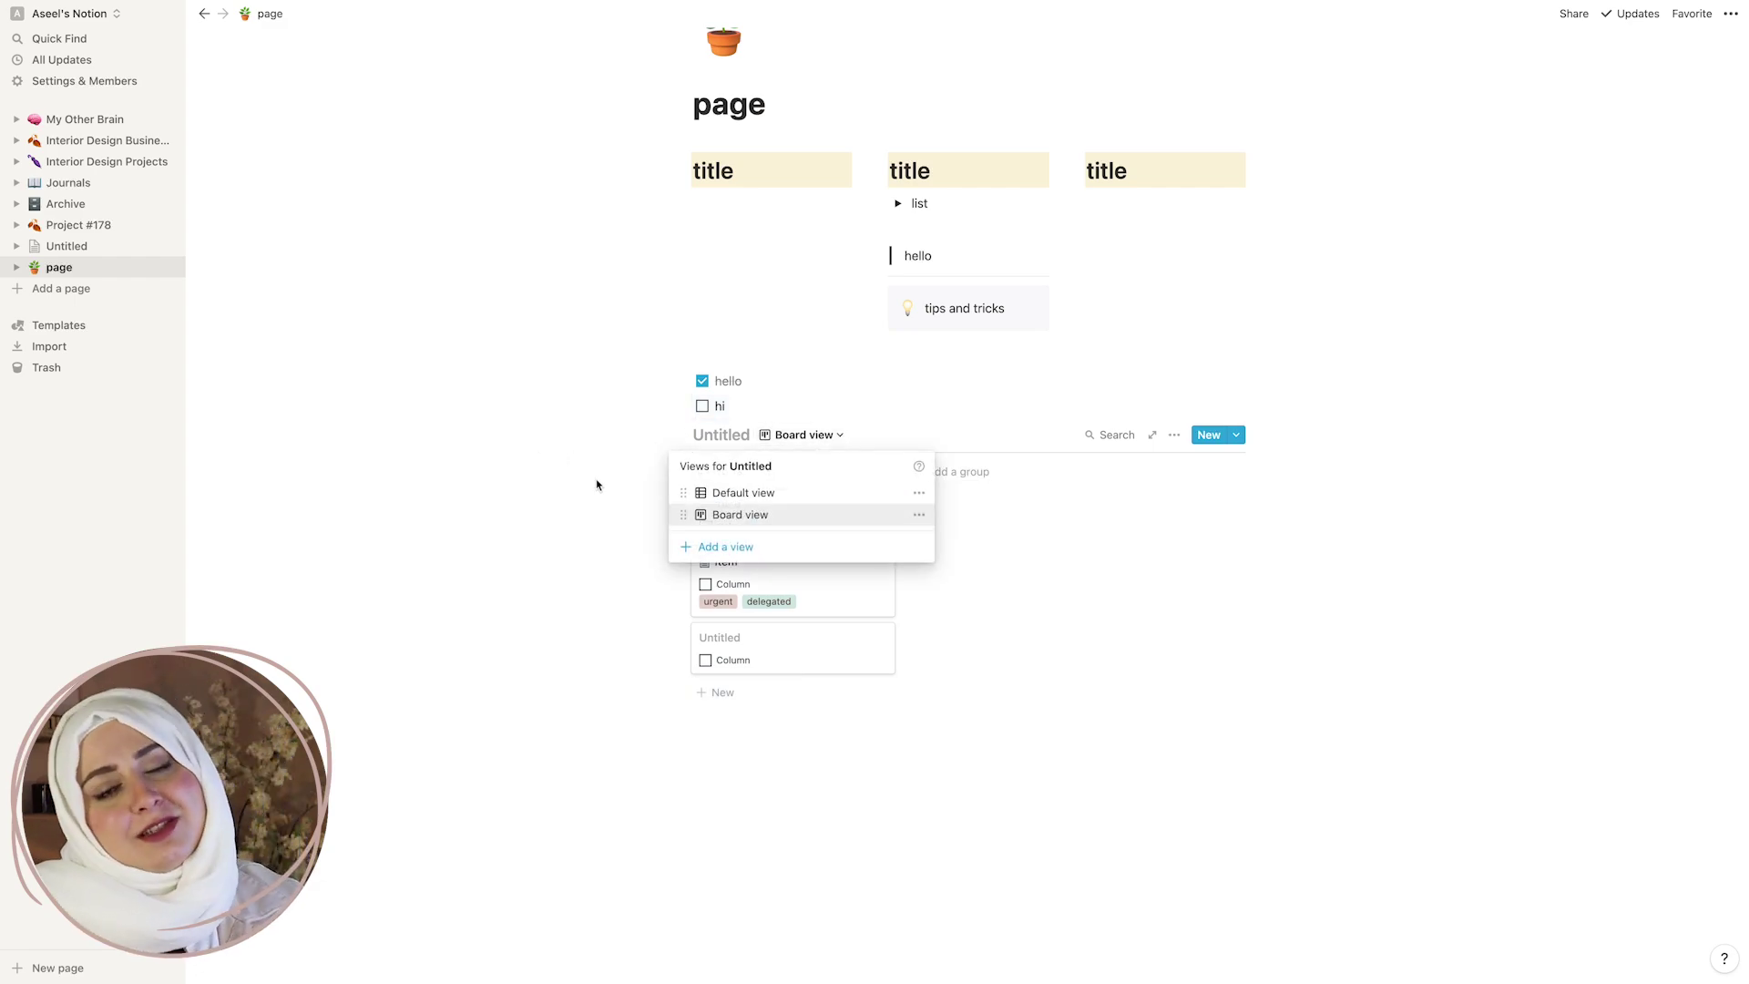
pyautogui.click(740, 548)
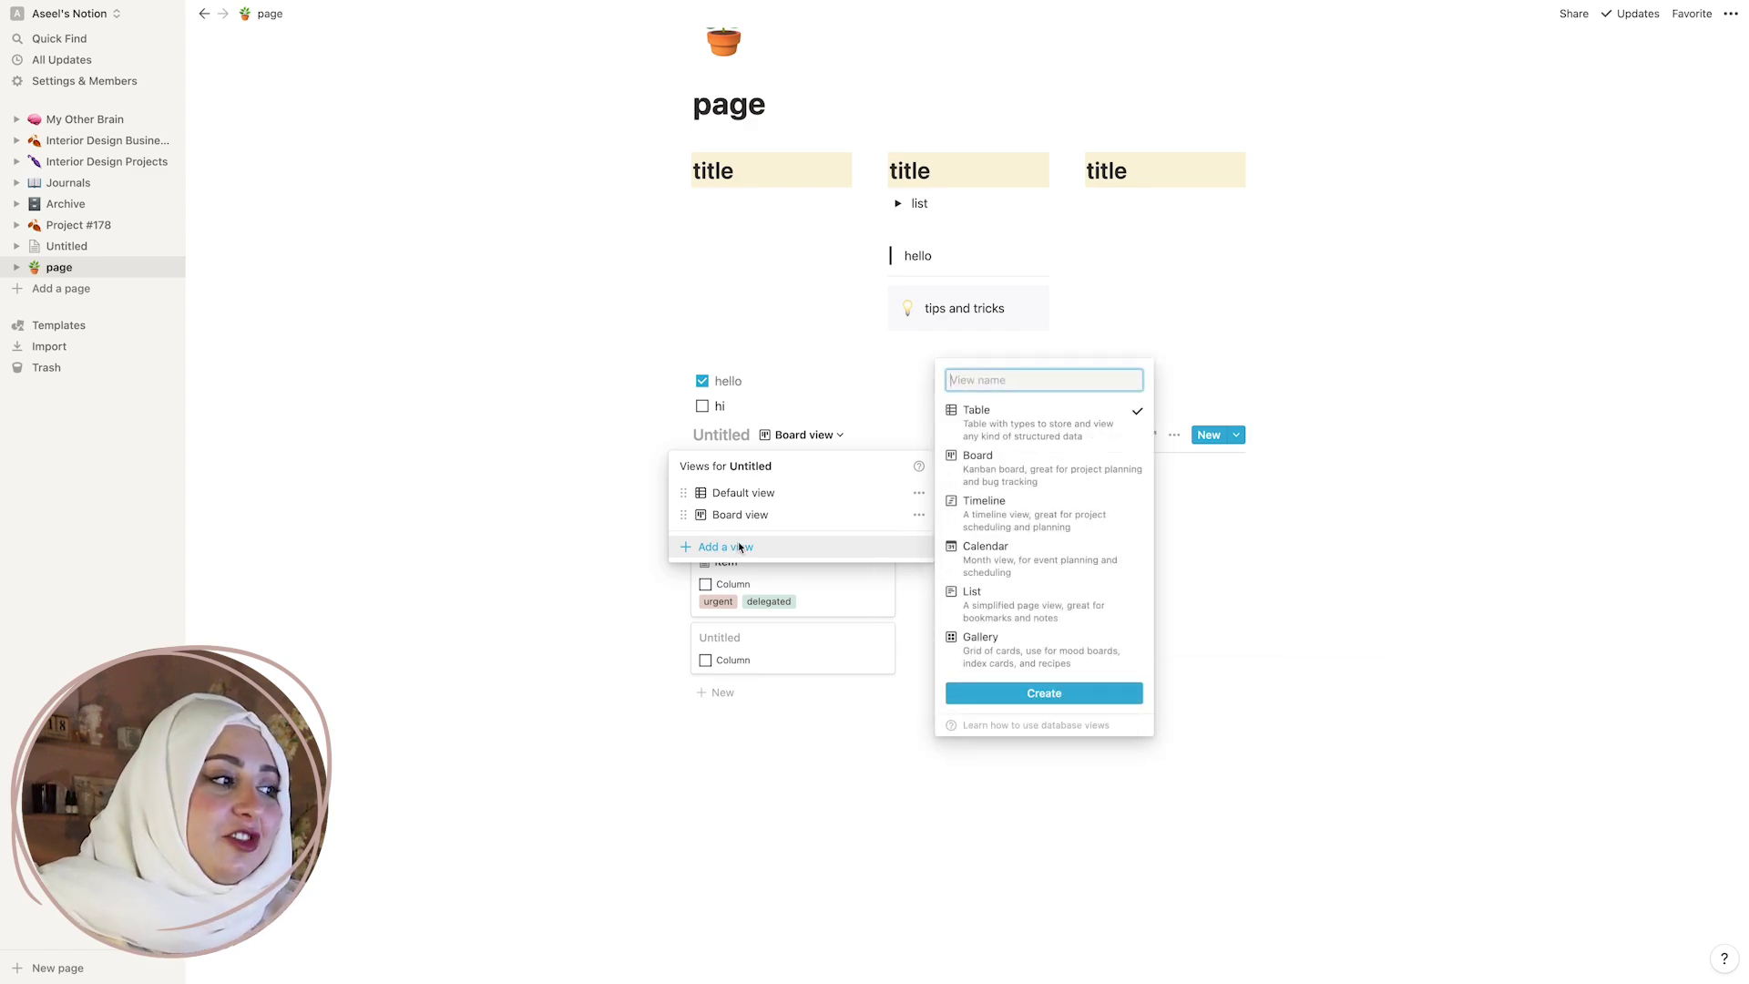
pyautogui.click(1093, 570)
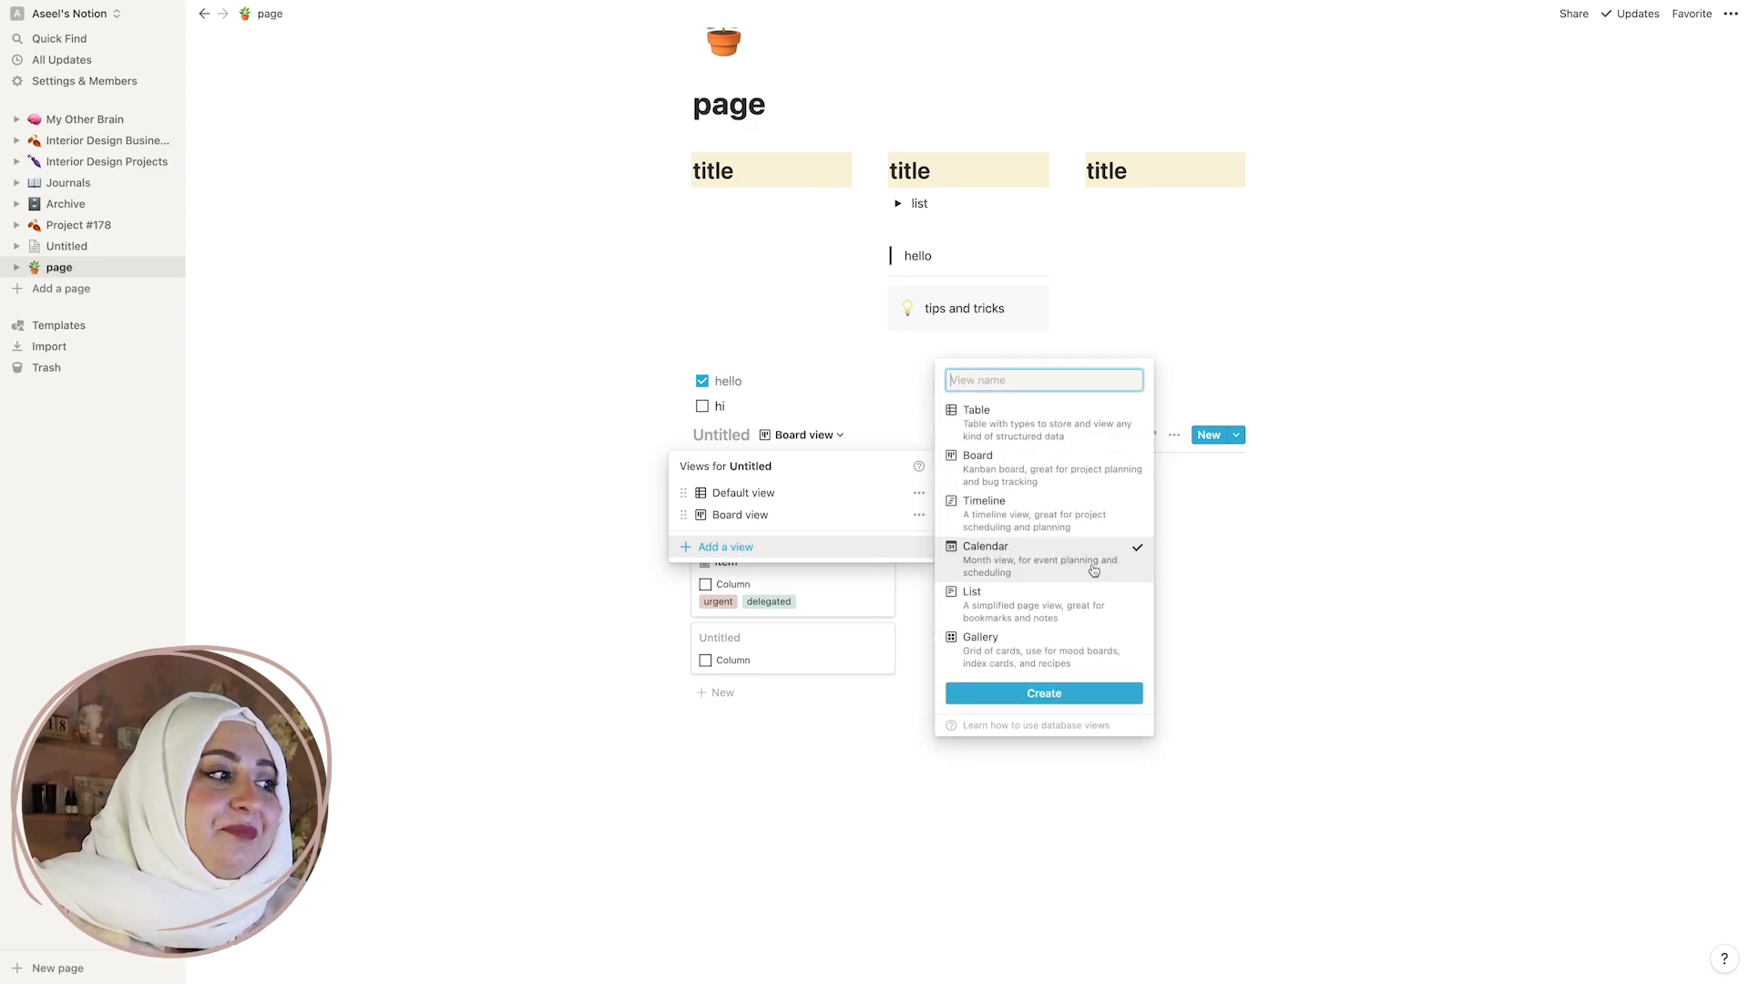
pyautogui.click(1034, 606)
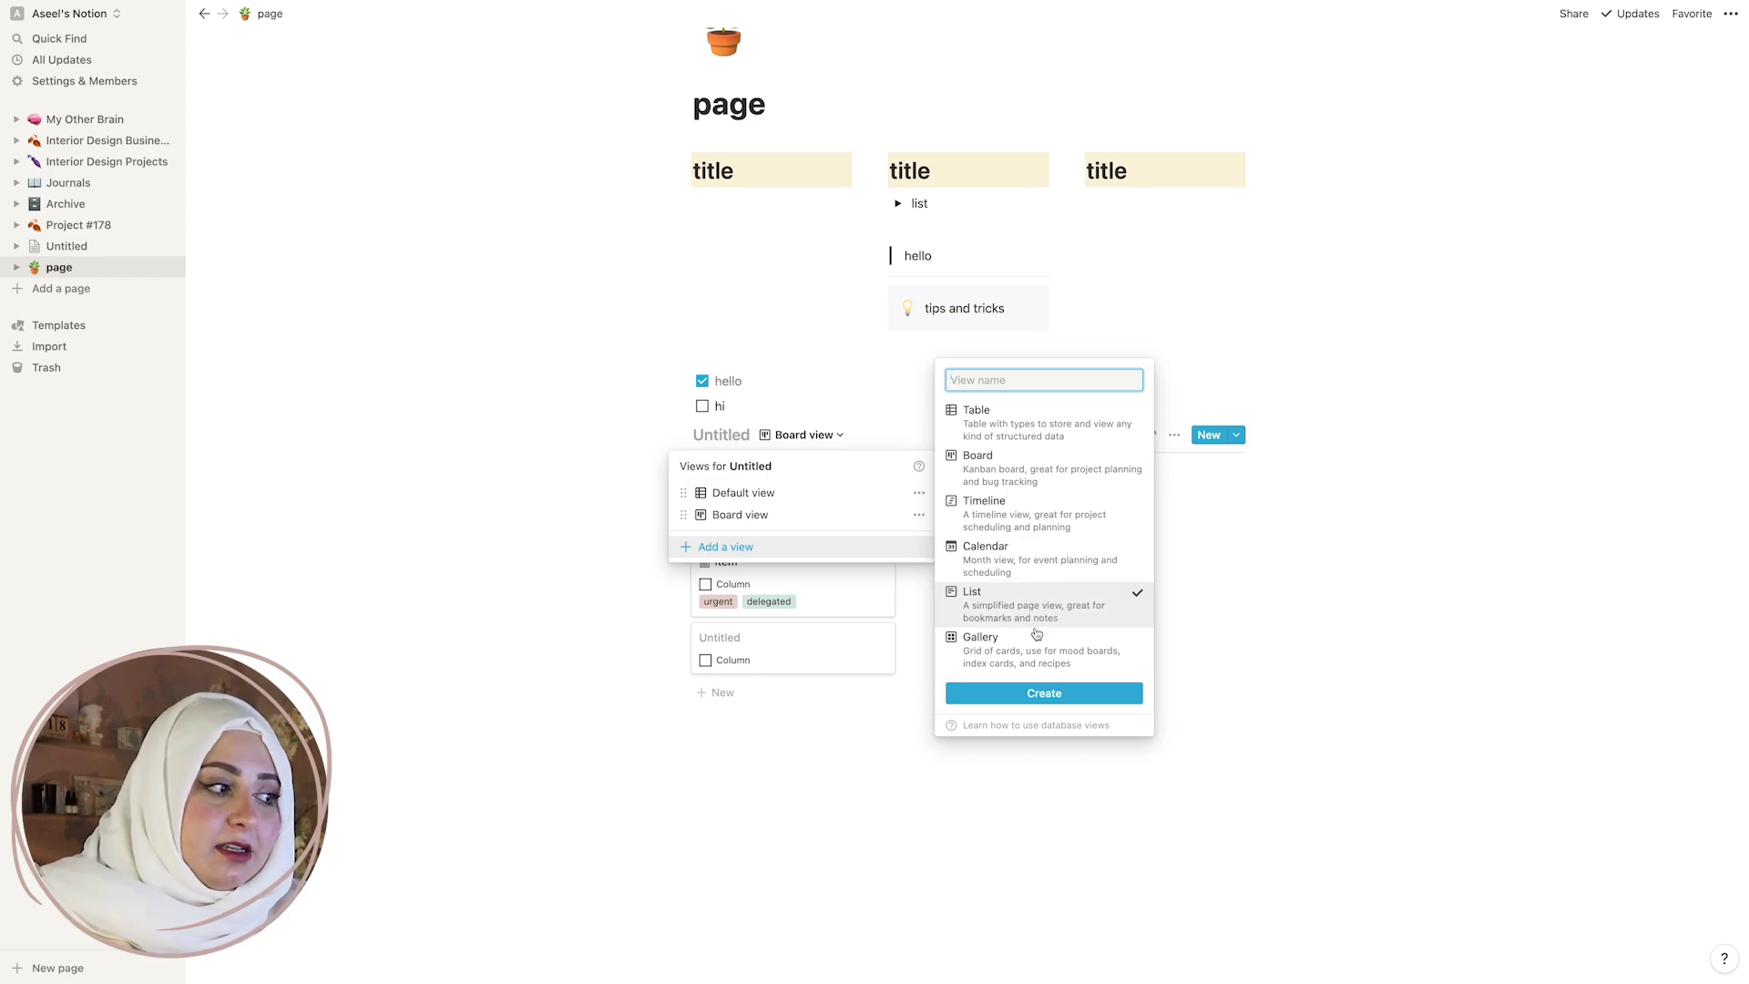
pyautogui.click(1043, 648)
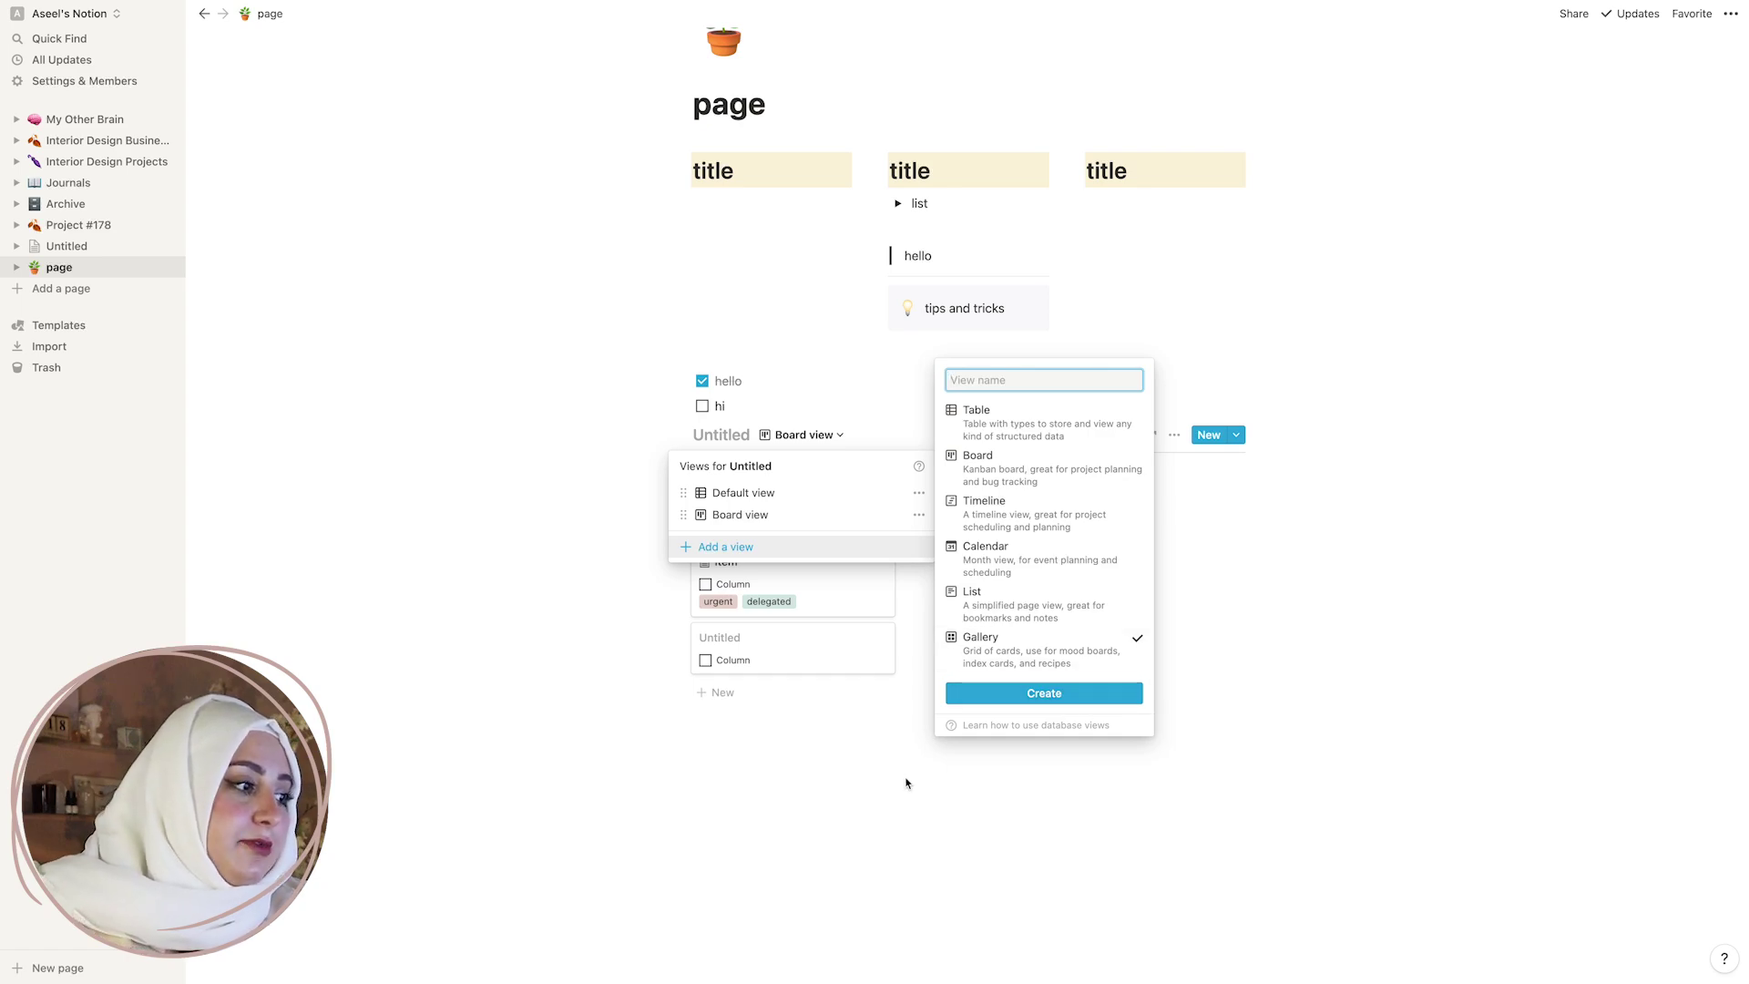
# Create the Gallery view, open the first Untitled gallery card, and switch to Chrome's Pinterest tab.
pyautogui.click(1034, 697)
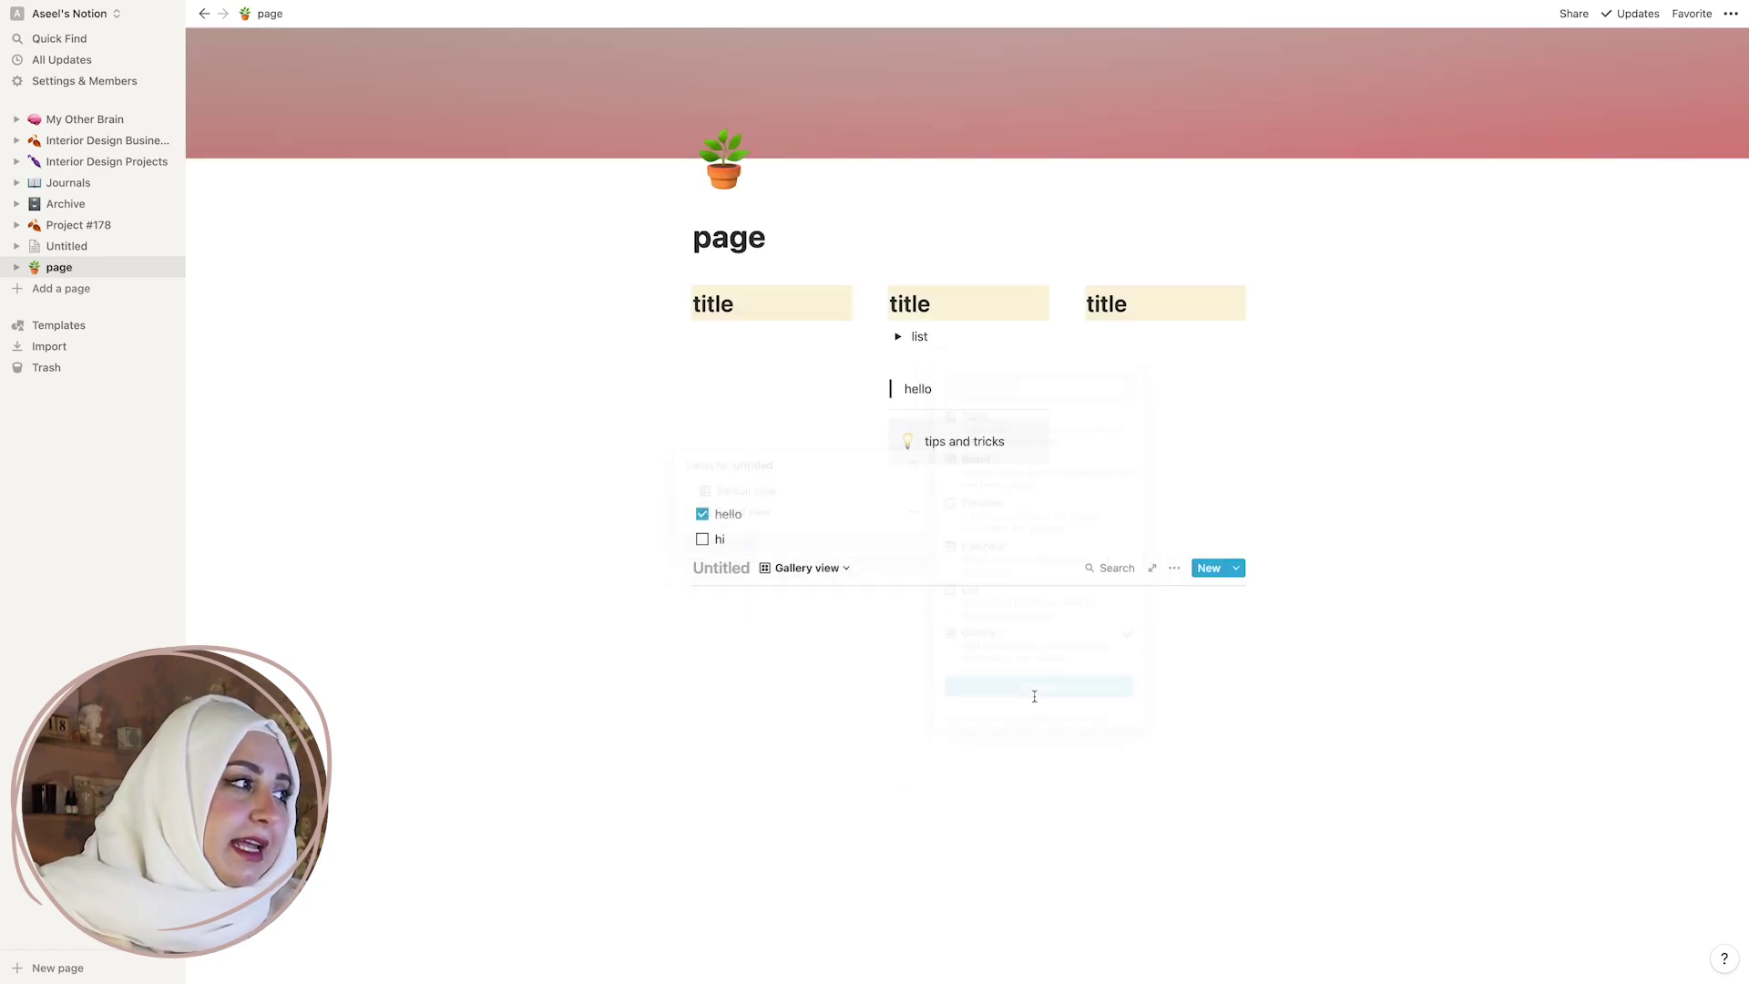
pyautogui.scroll(-1, 864, 601)
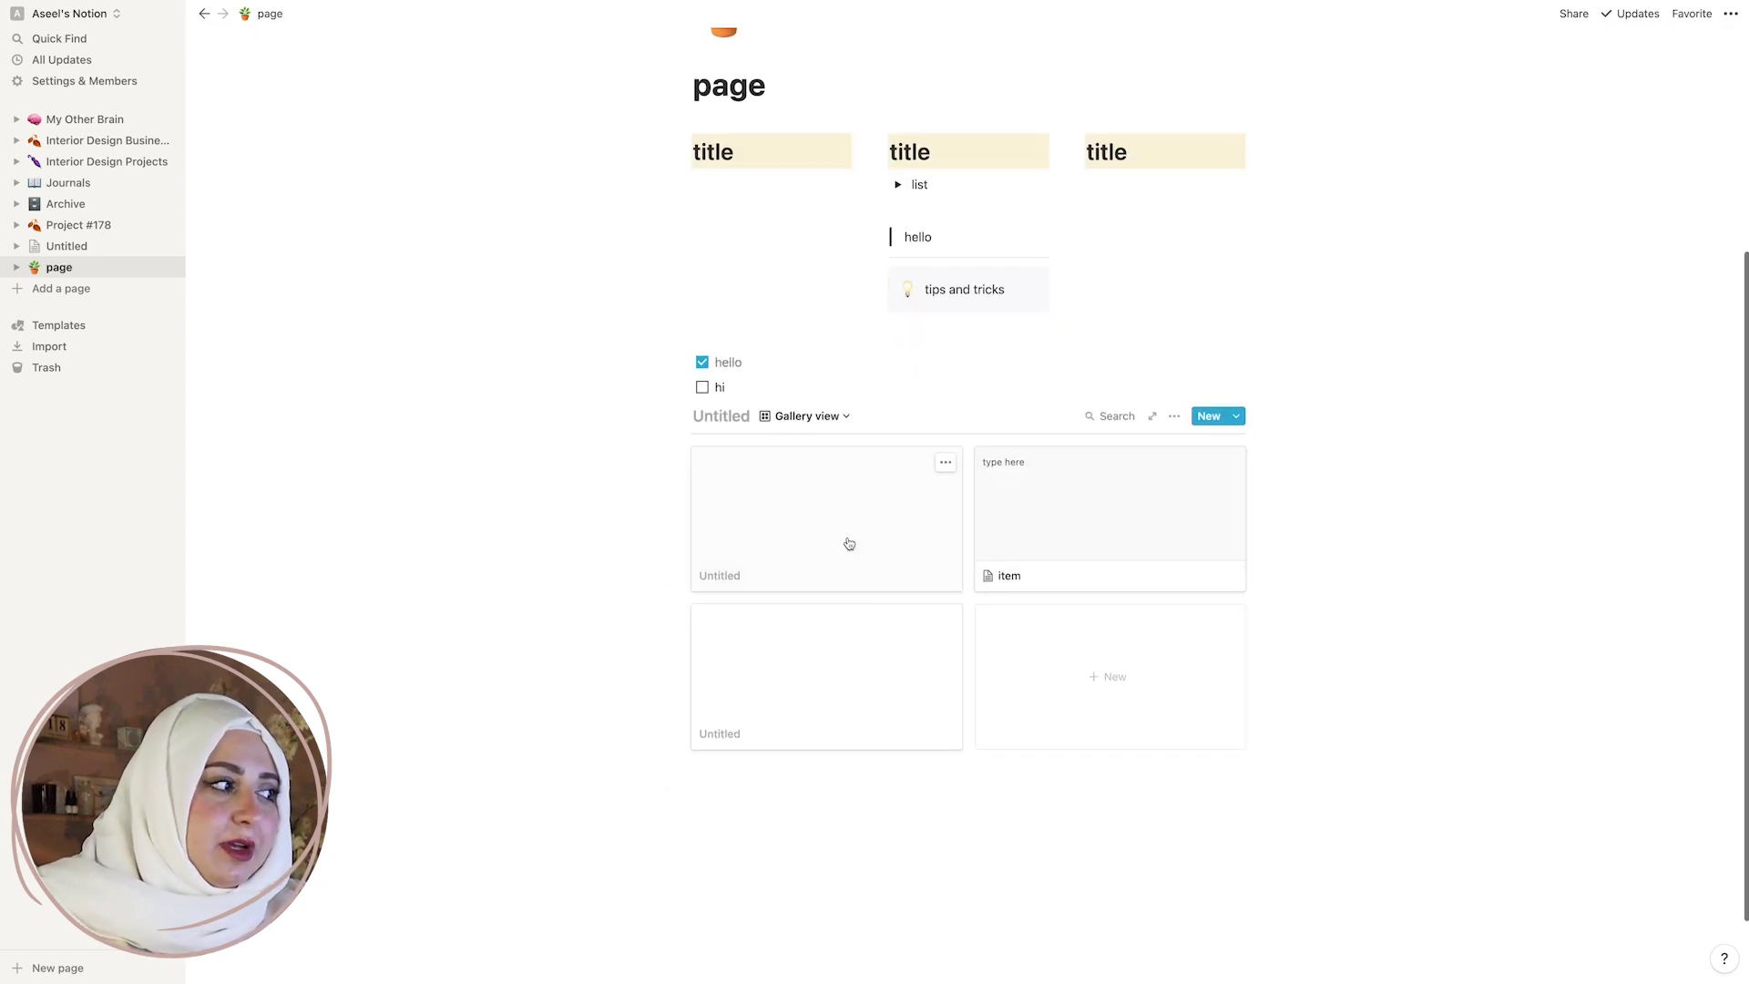
pyautogui.click(805, 416)
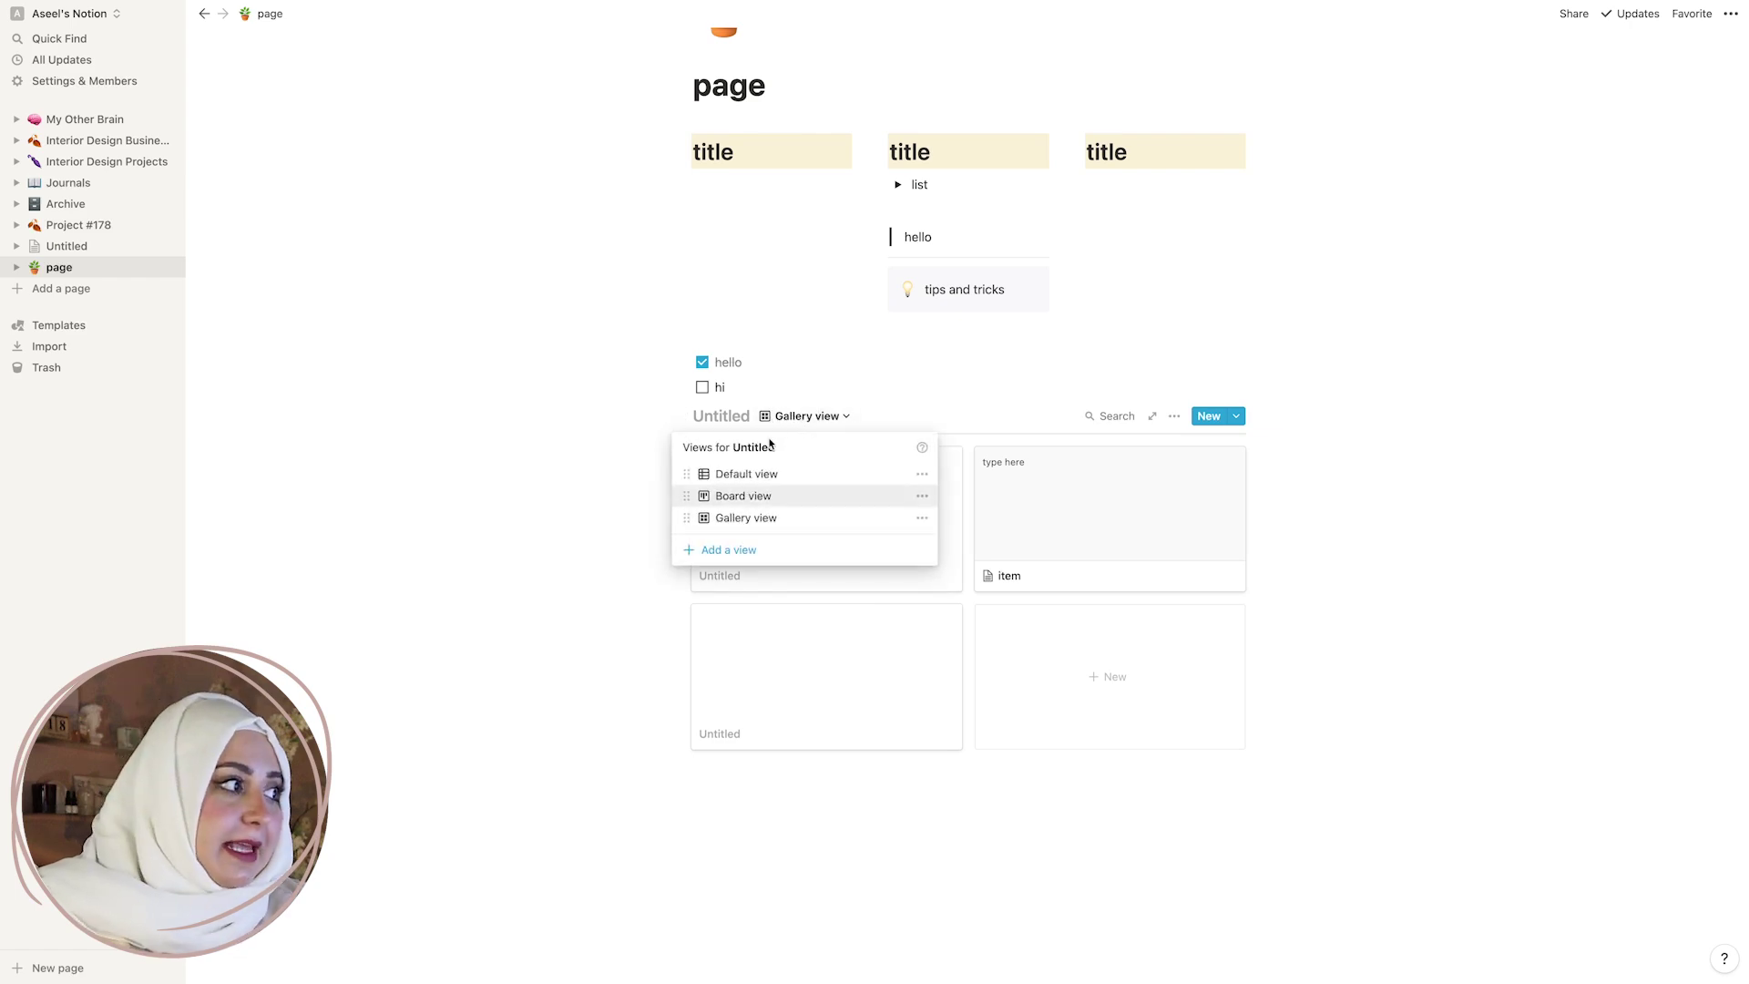
pyautogui.click(538, 569)
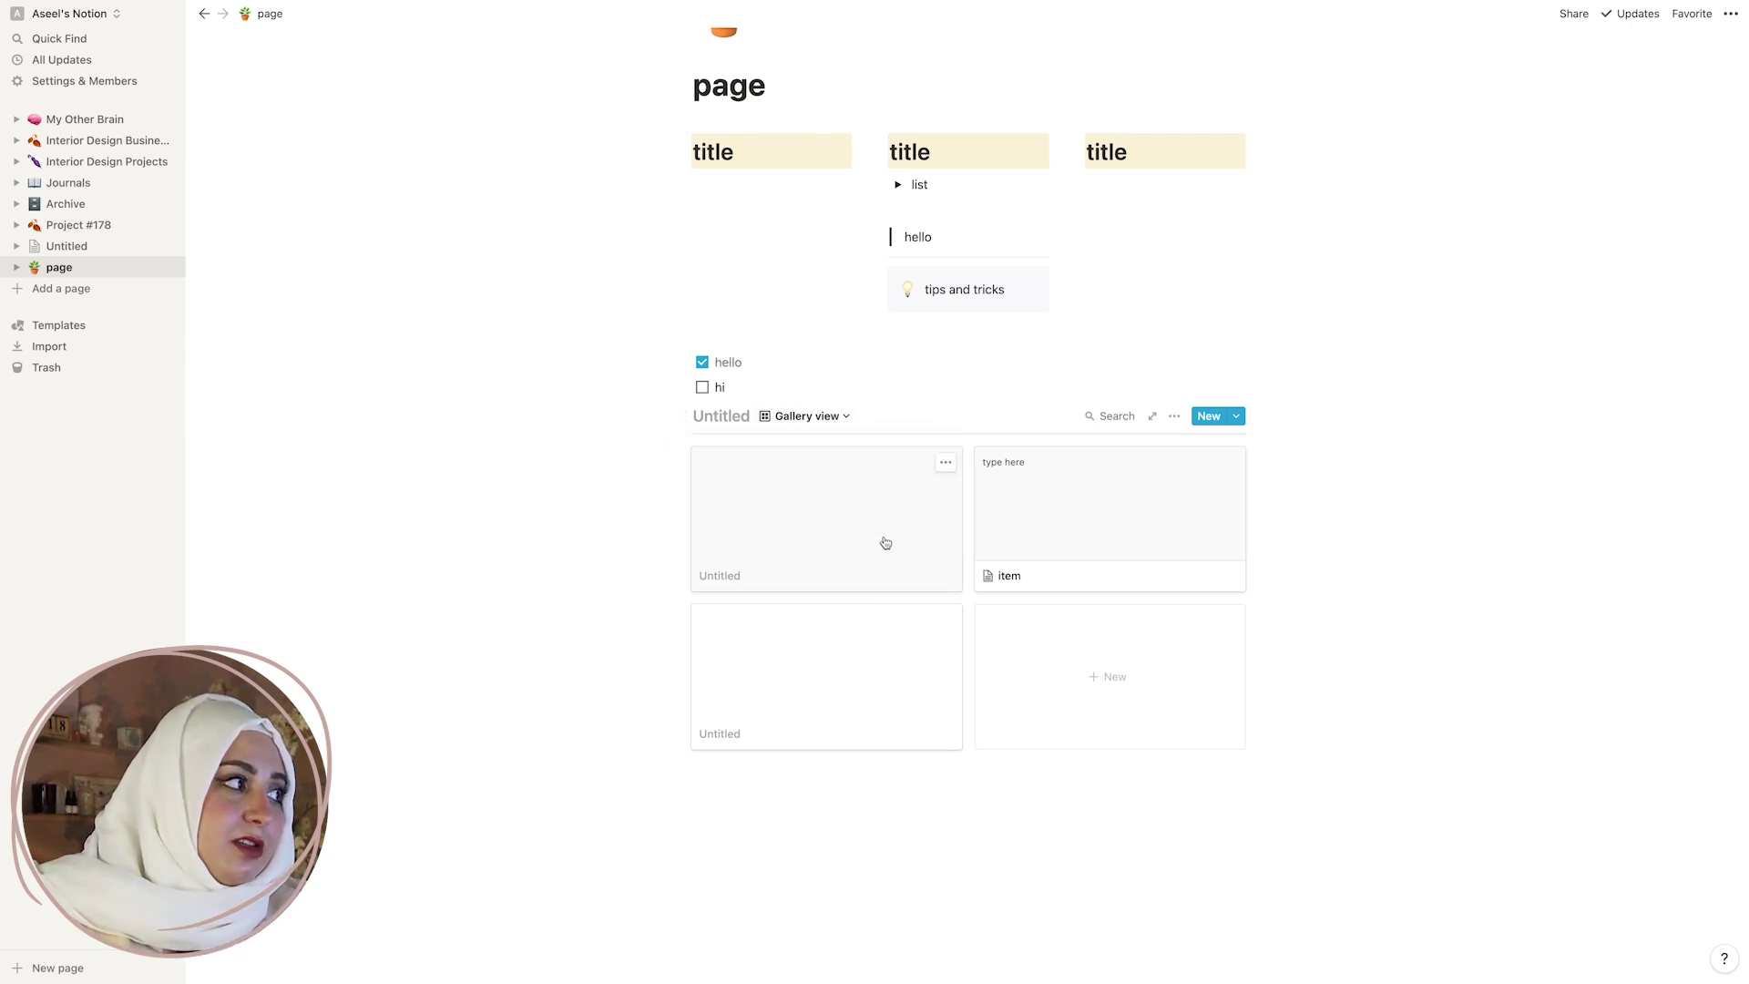
pyautogui.click(773, 575)
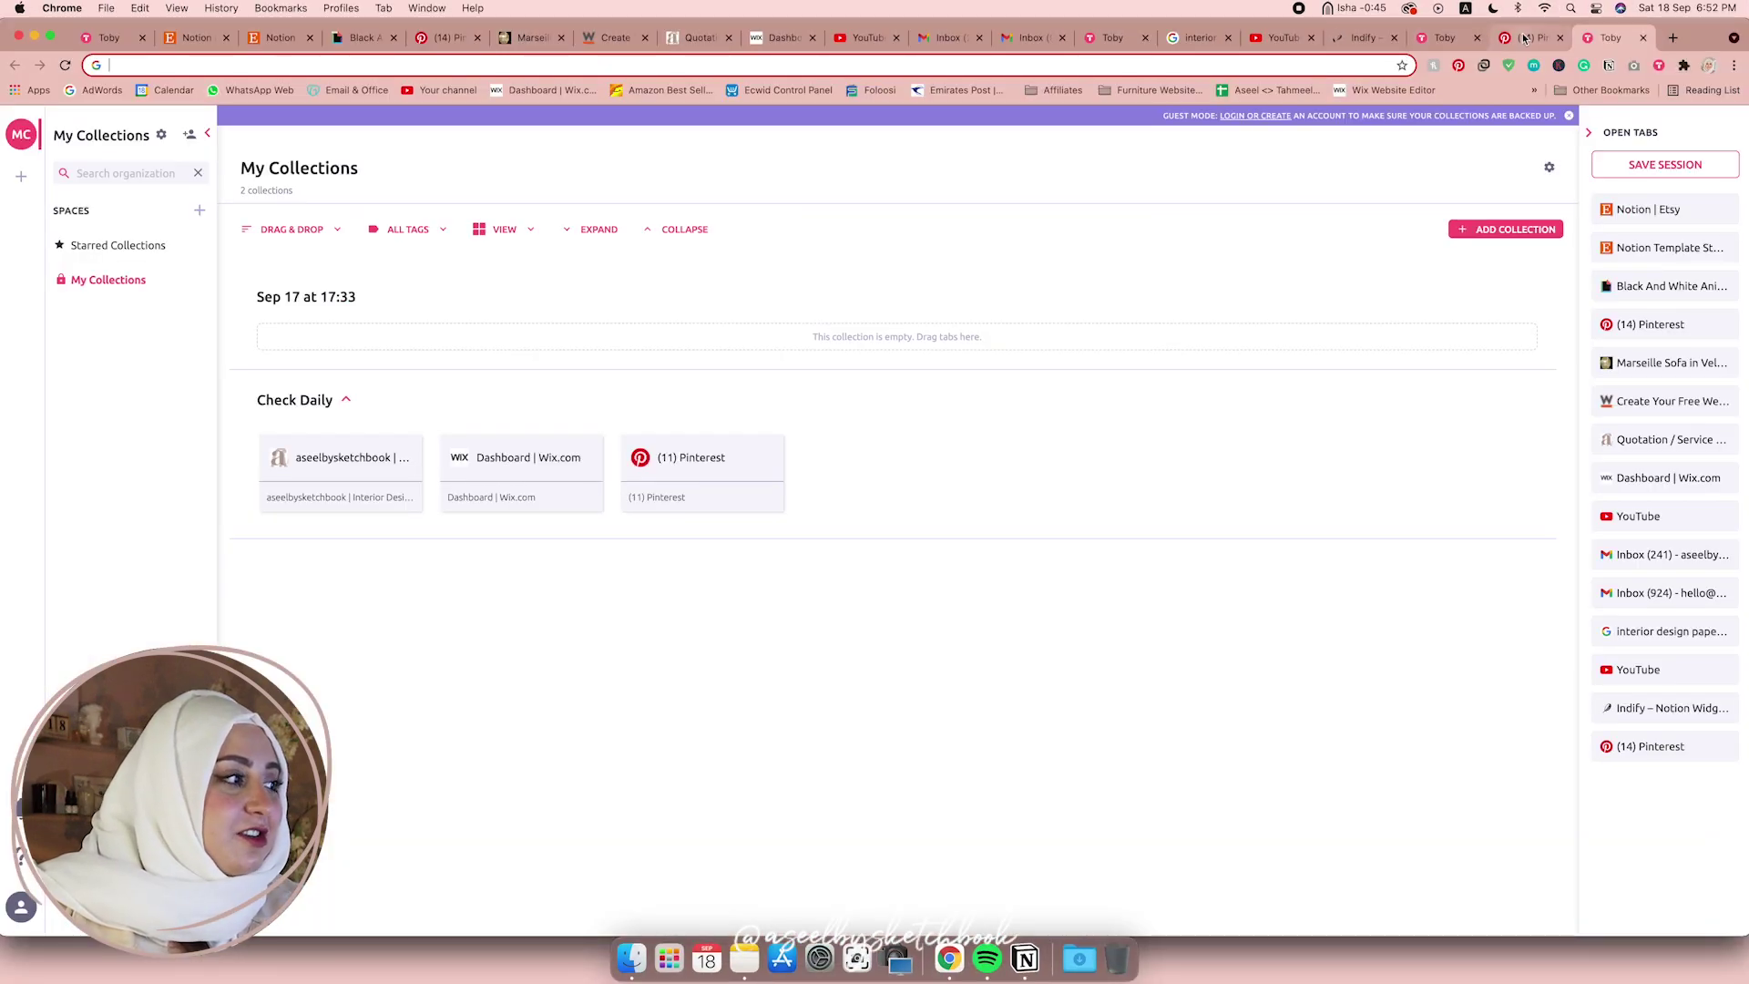
pyautogui.click(1528, 38)
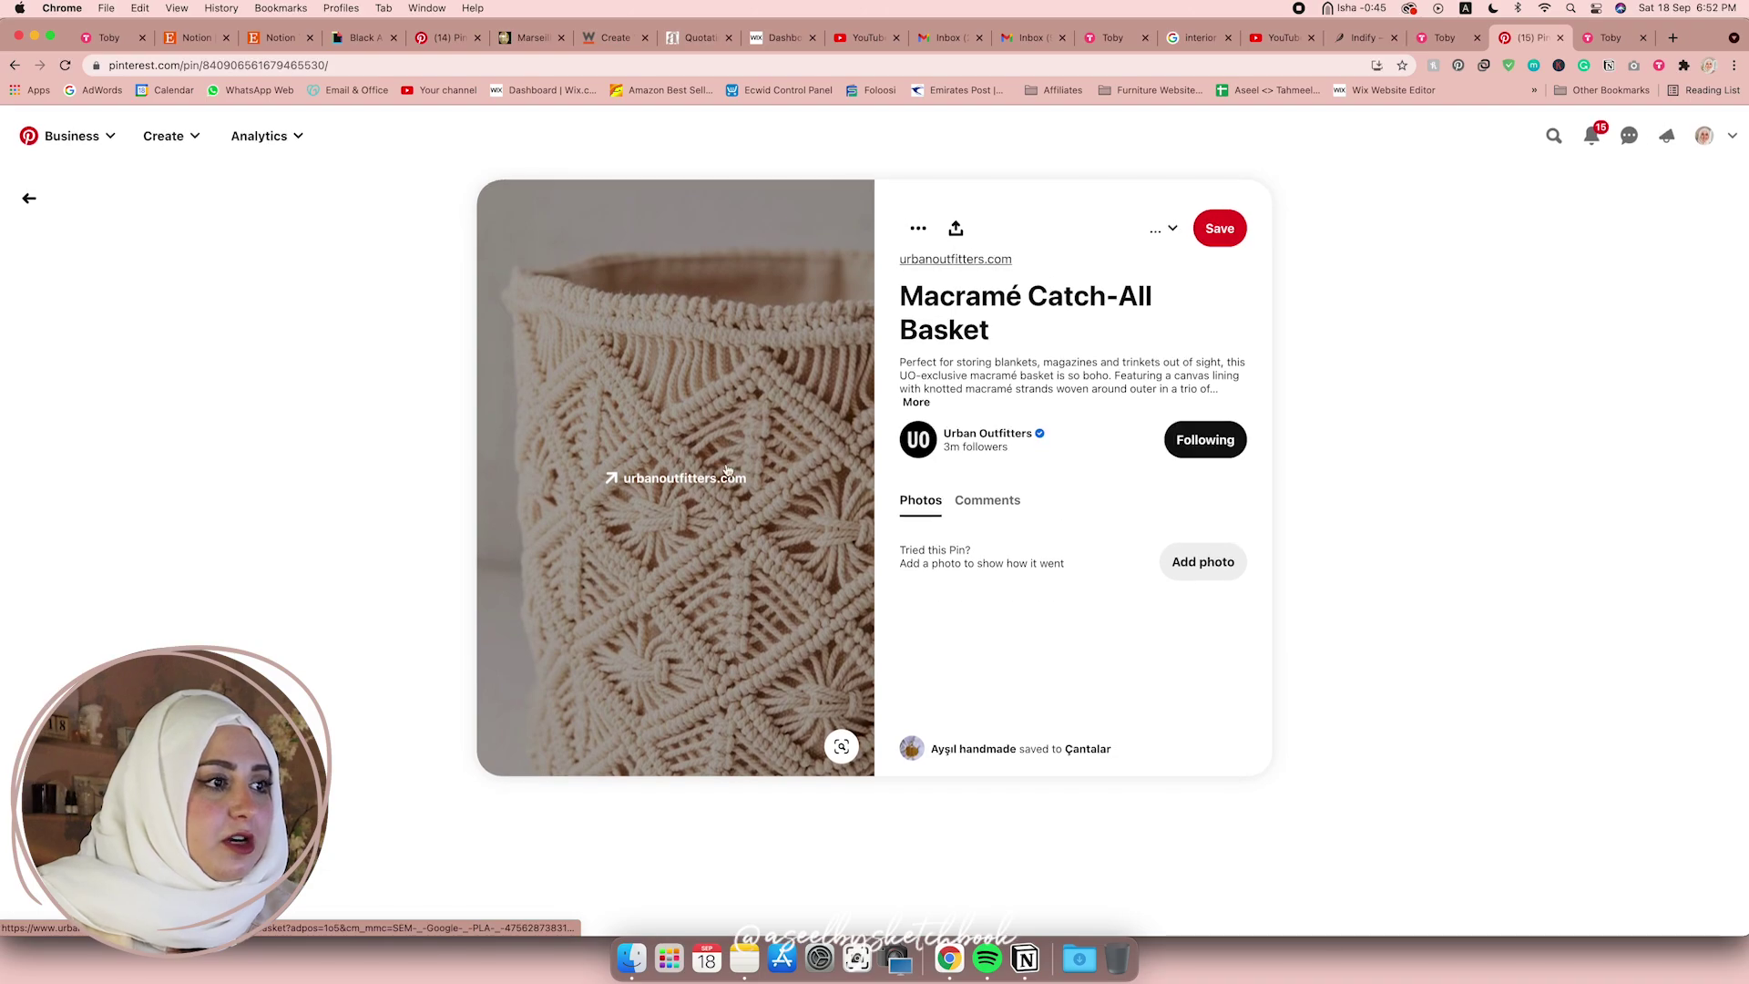
# Open the World Market macramé tote bag pin under More like this and copy its image.
pyautogui.scroll(-6, 727, 470)
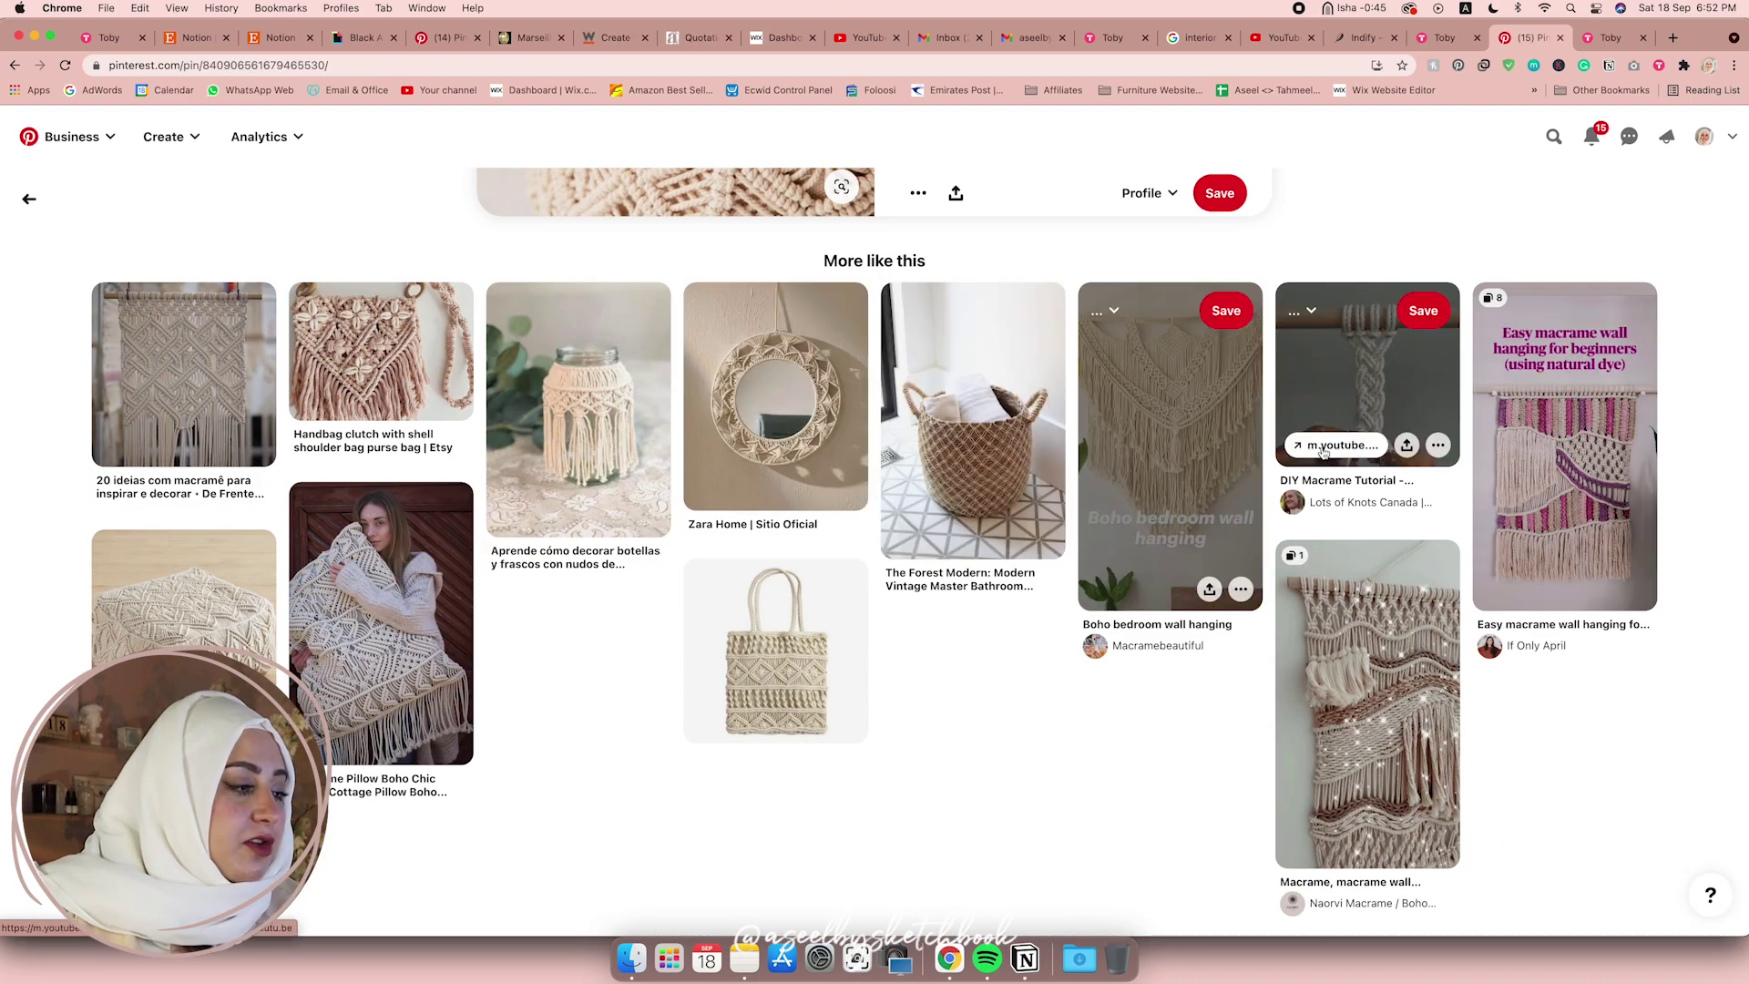
pyautogui.click(790, 638)
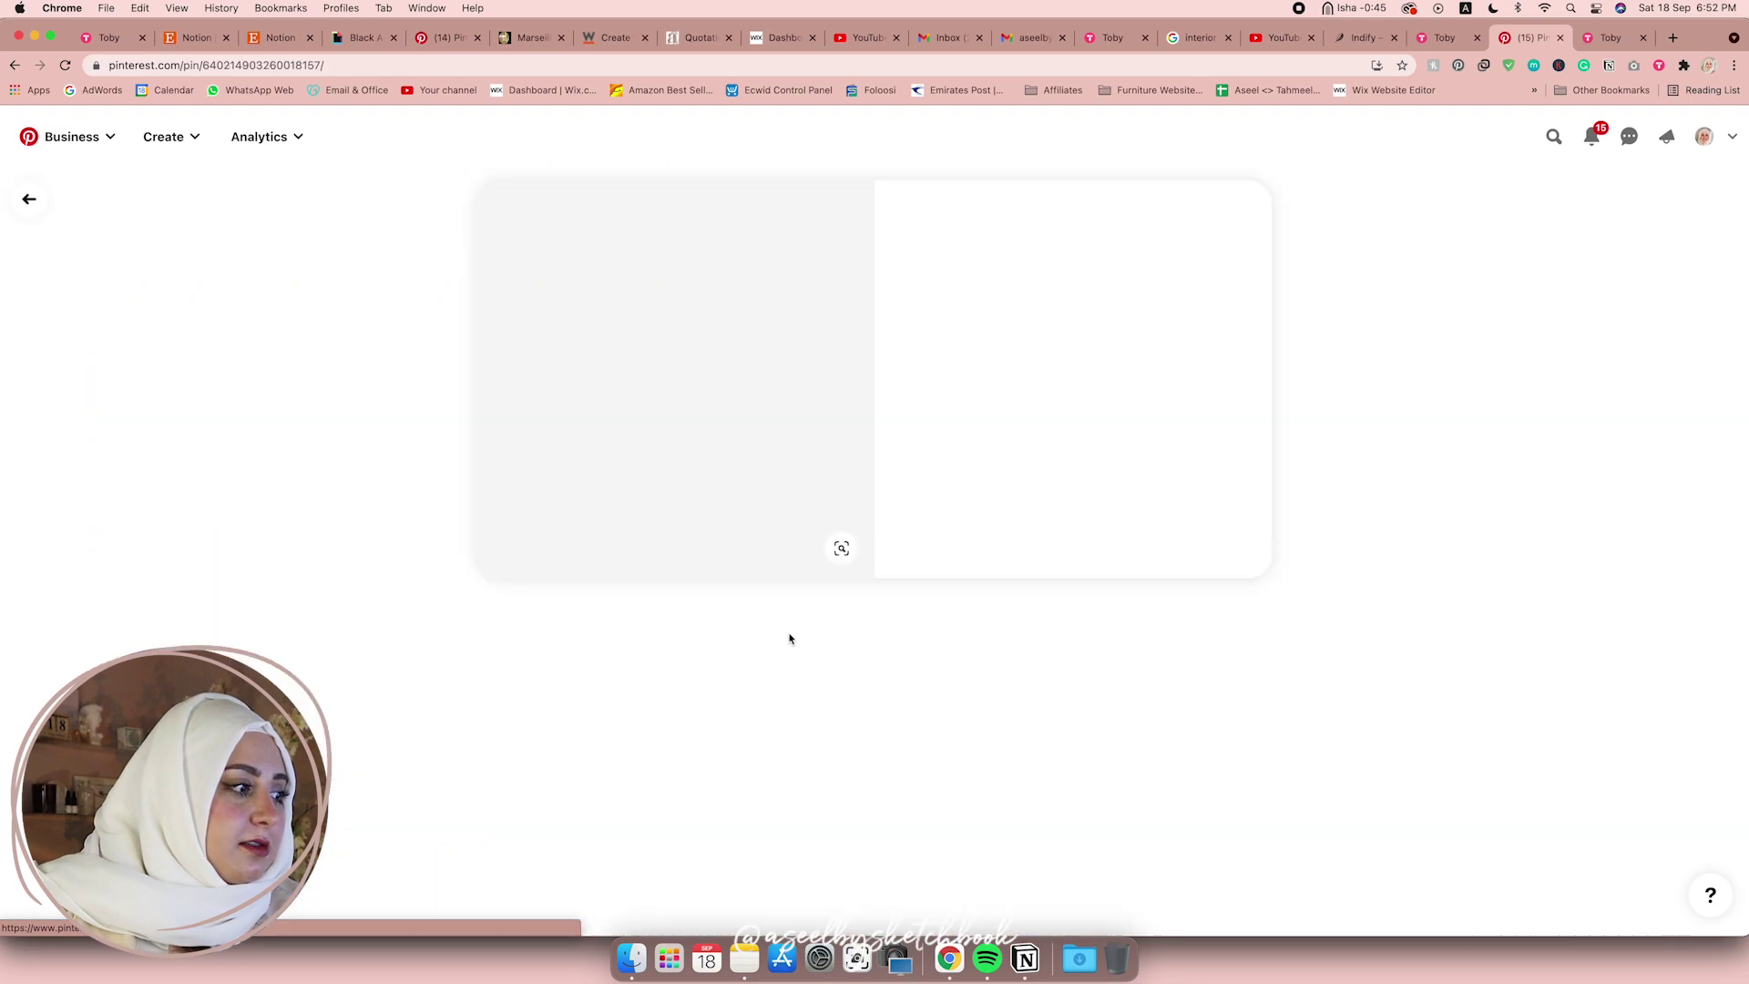
pyautogui.rightClick(749, 417)
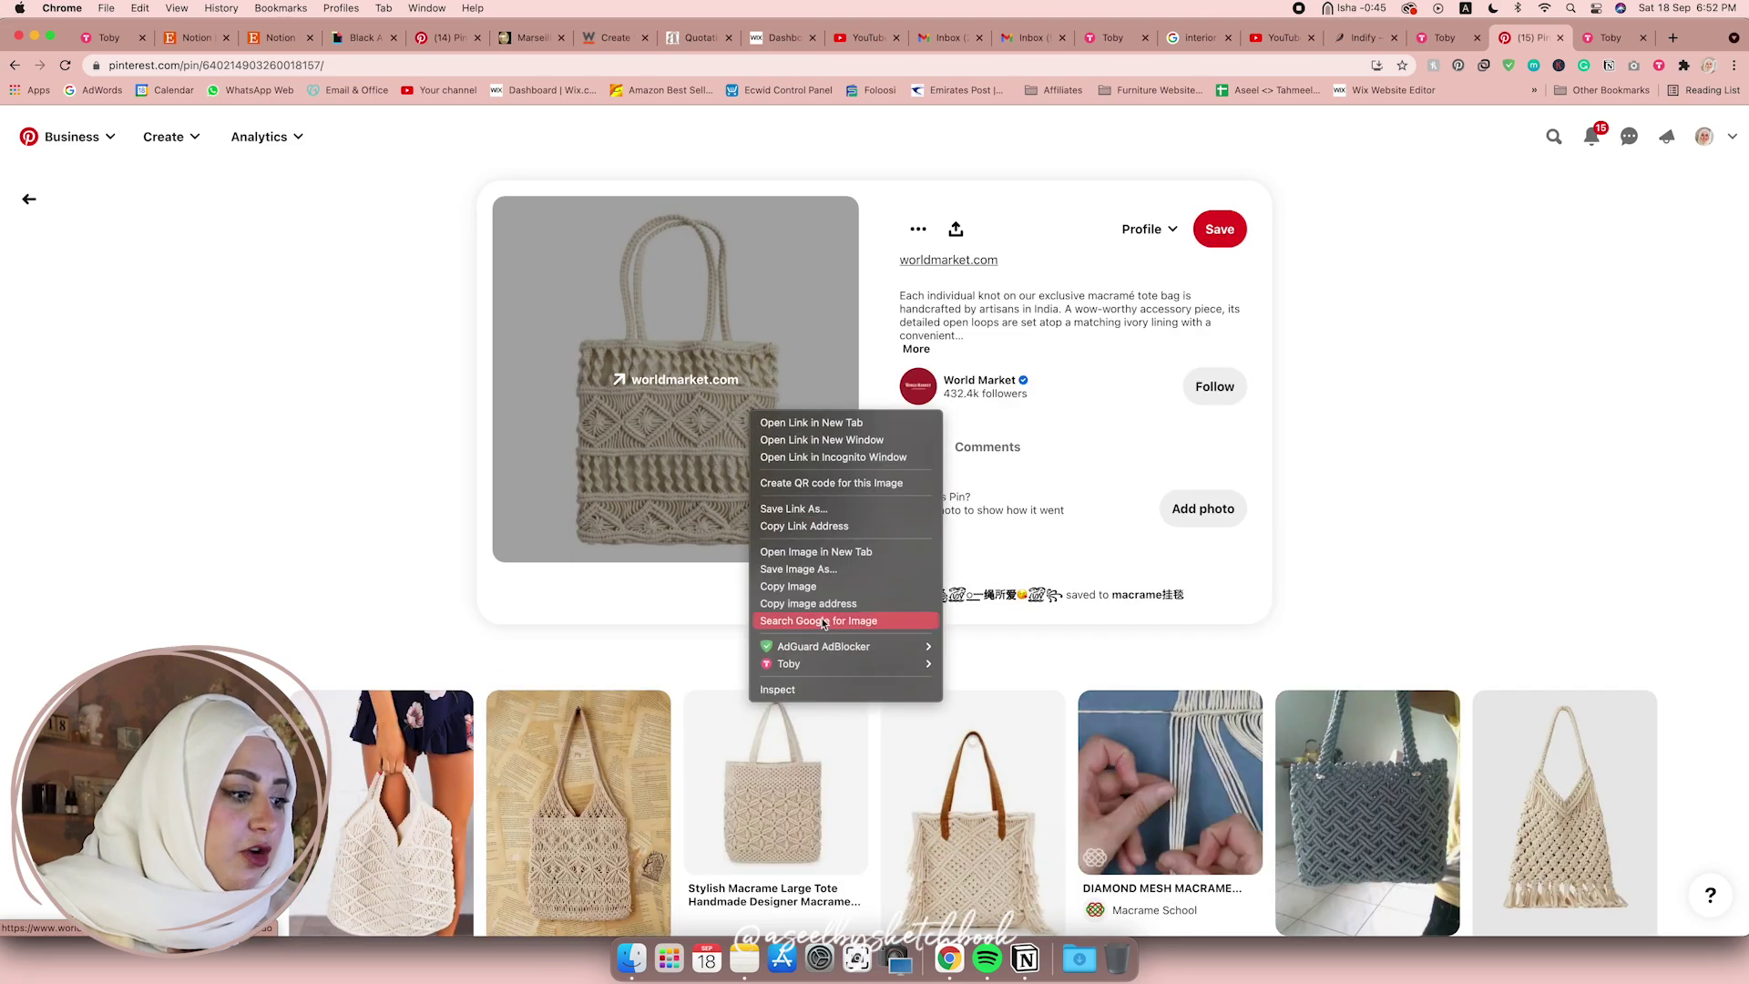
pyautogui.click(805, 585)
# Paste the copied tote bag image into the first Untitled gallery card's page.
pyautogui.click(1025, 958)
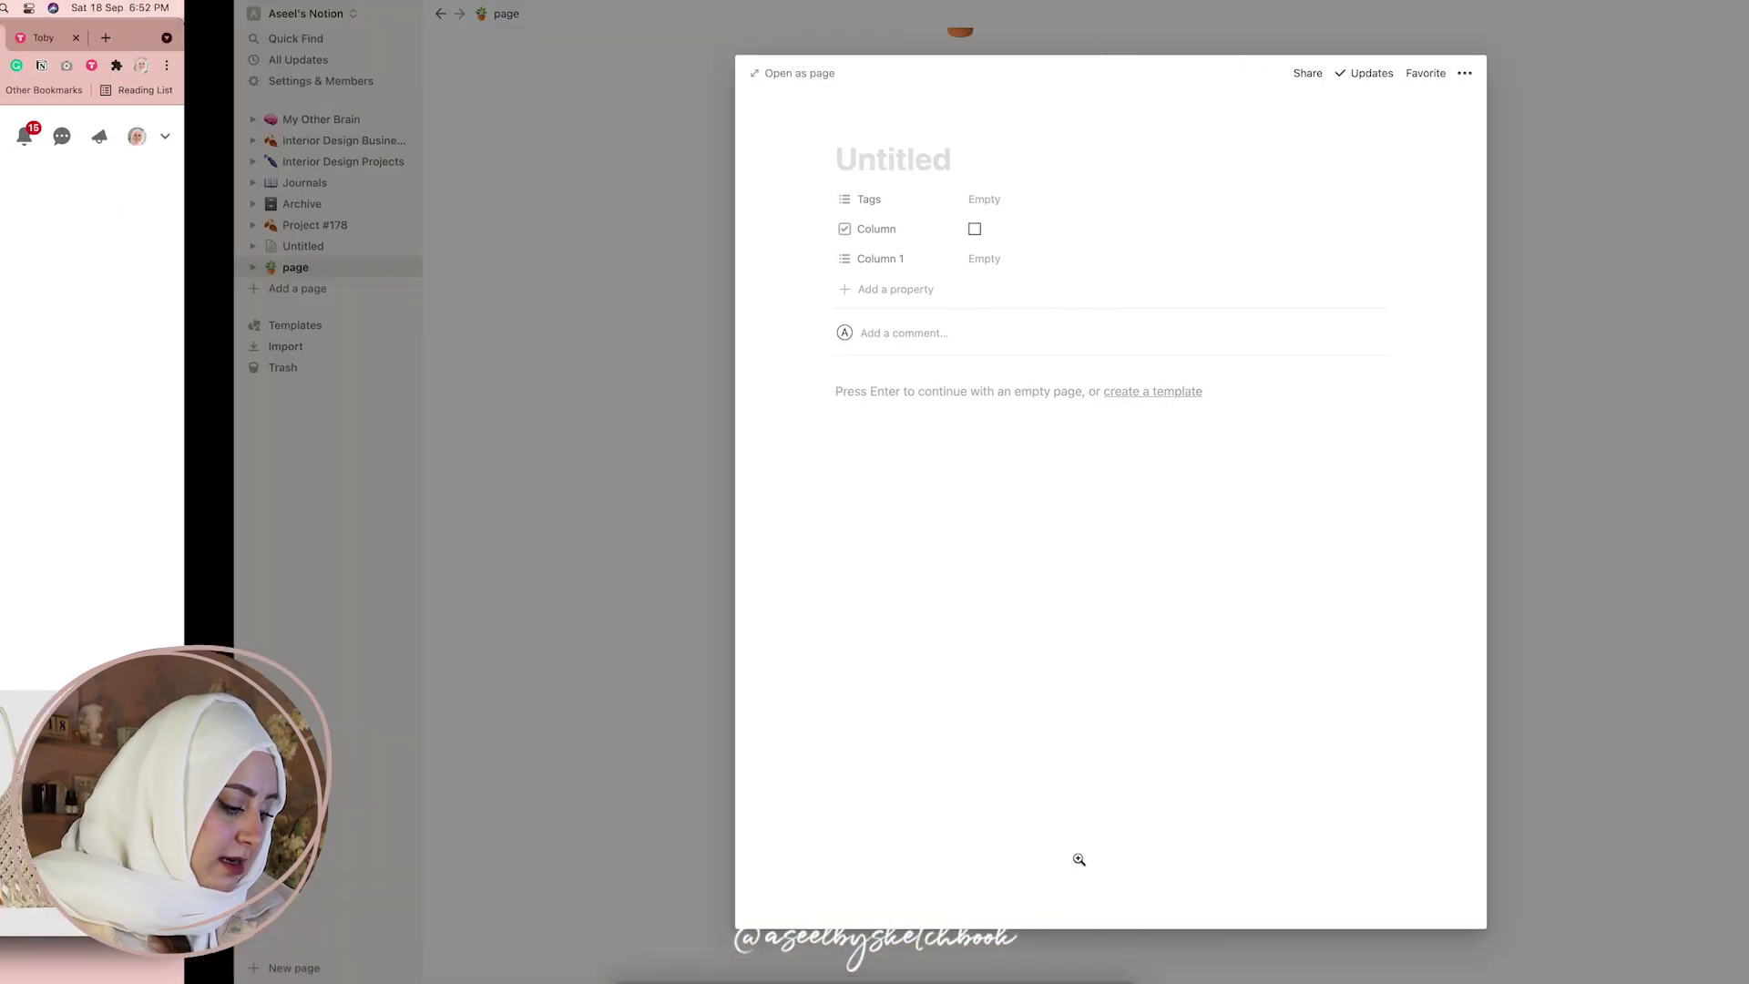
pyautogui.press('Return')
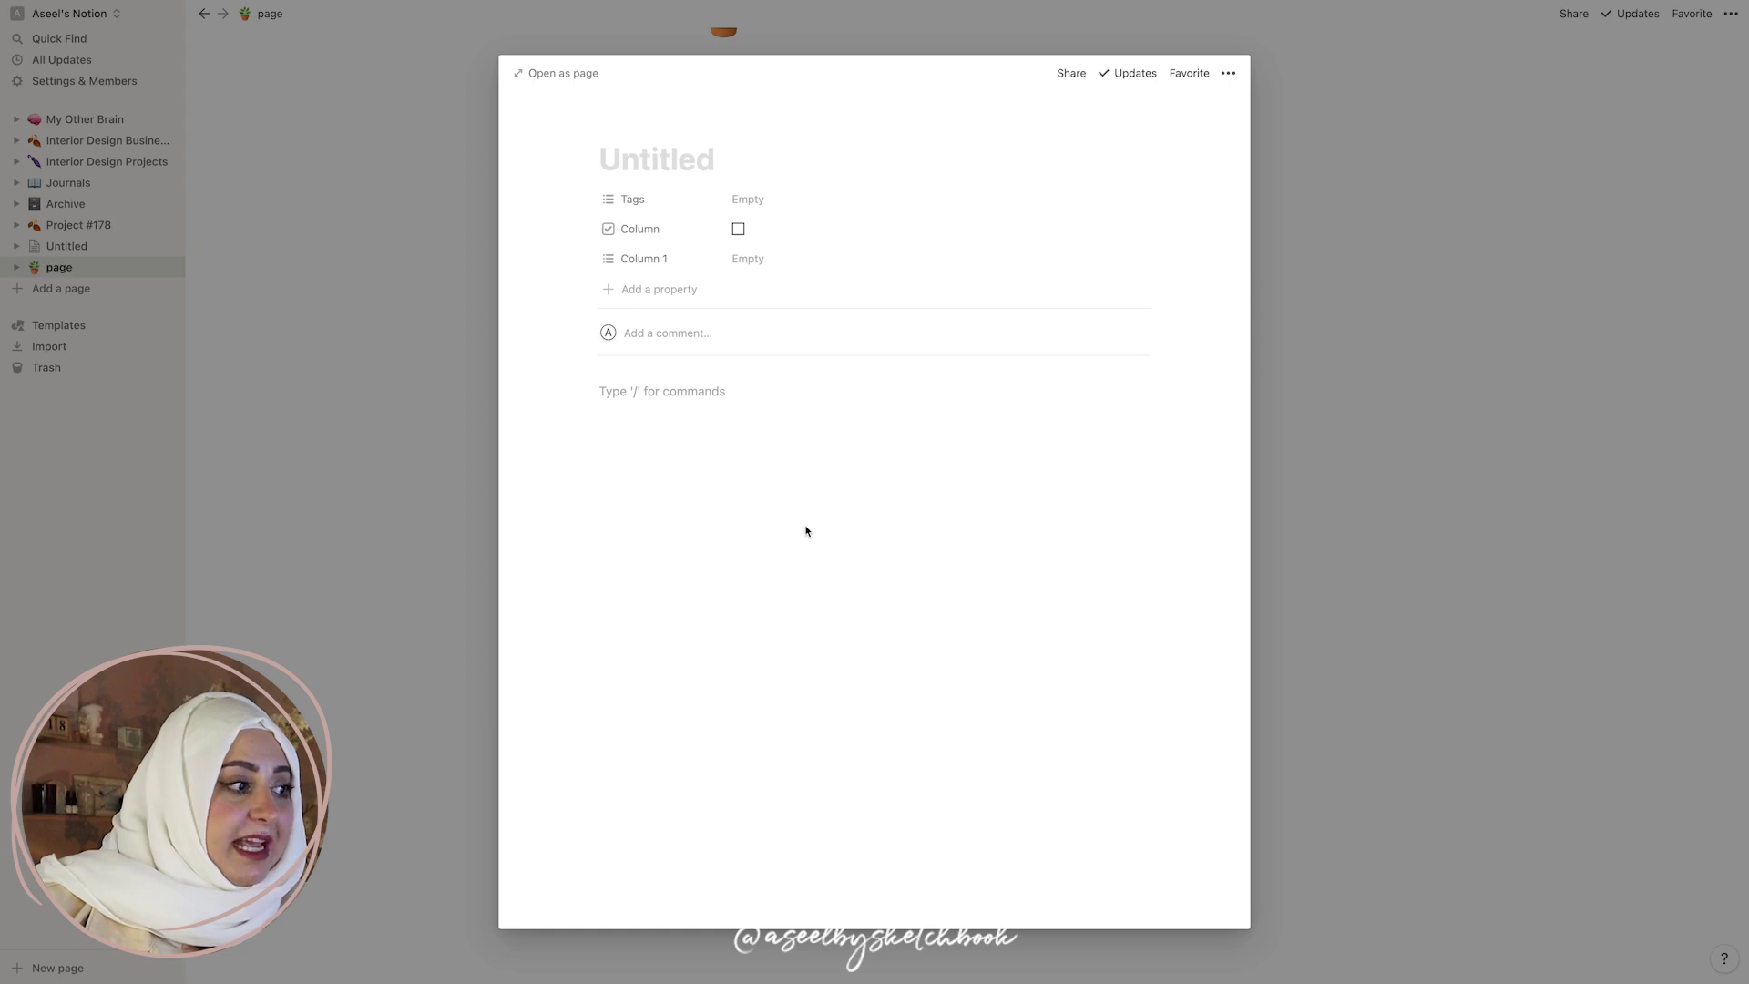
pyautogui.press('super+v')
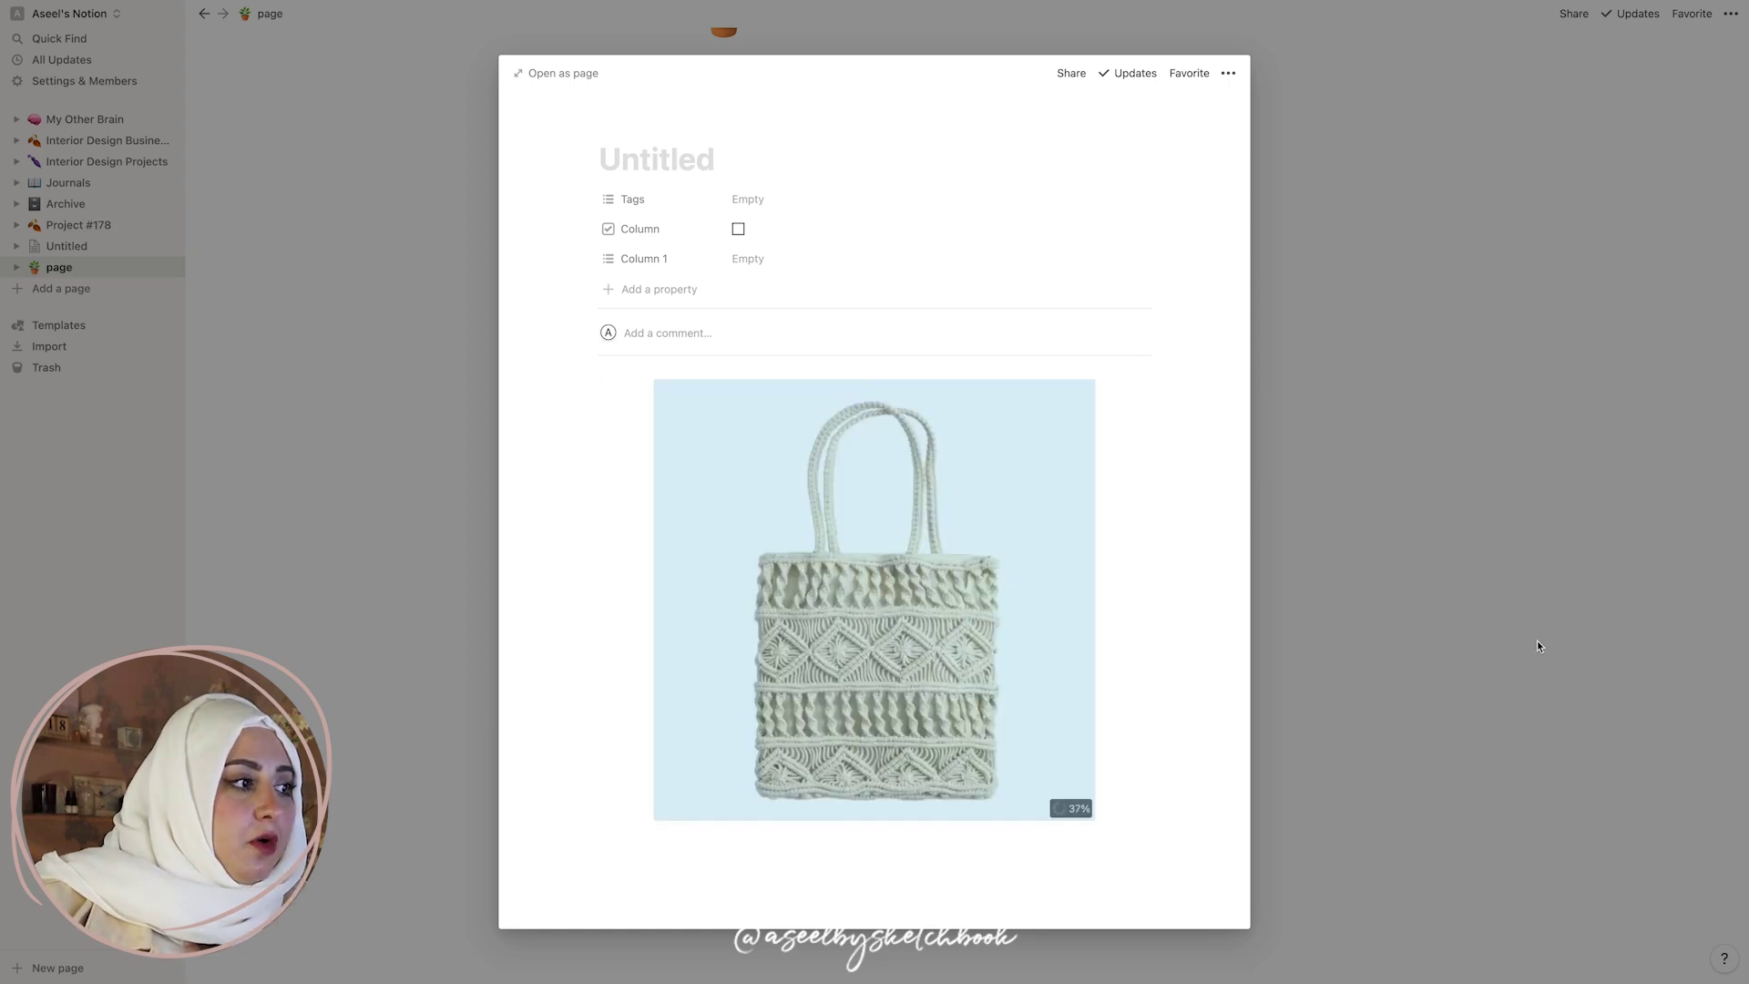
pyautogui.click(1537, 641)
pyautogui.click(865, 527)
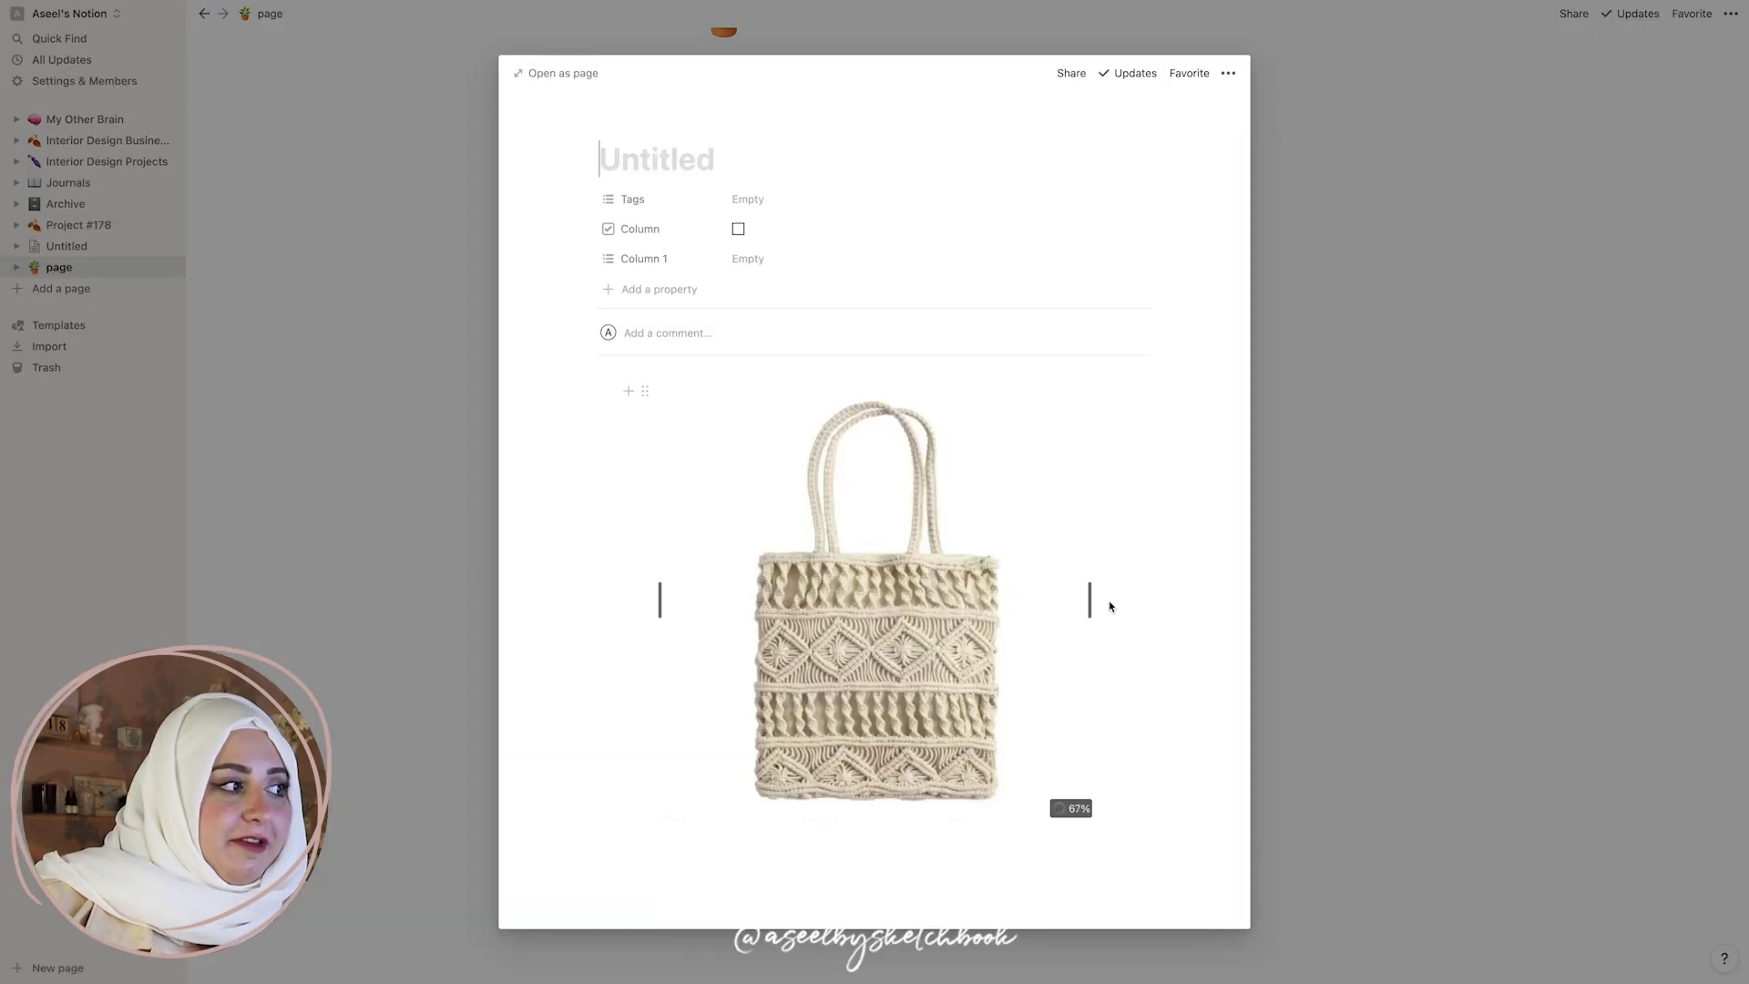
pyautogui.click(1472, 597)
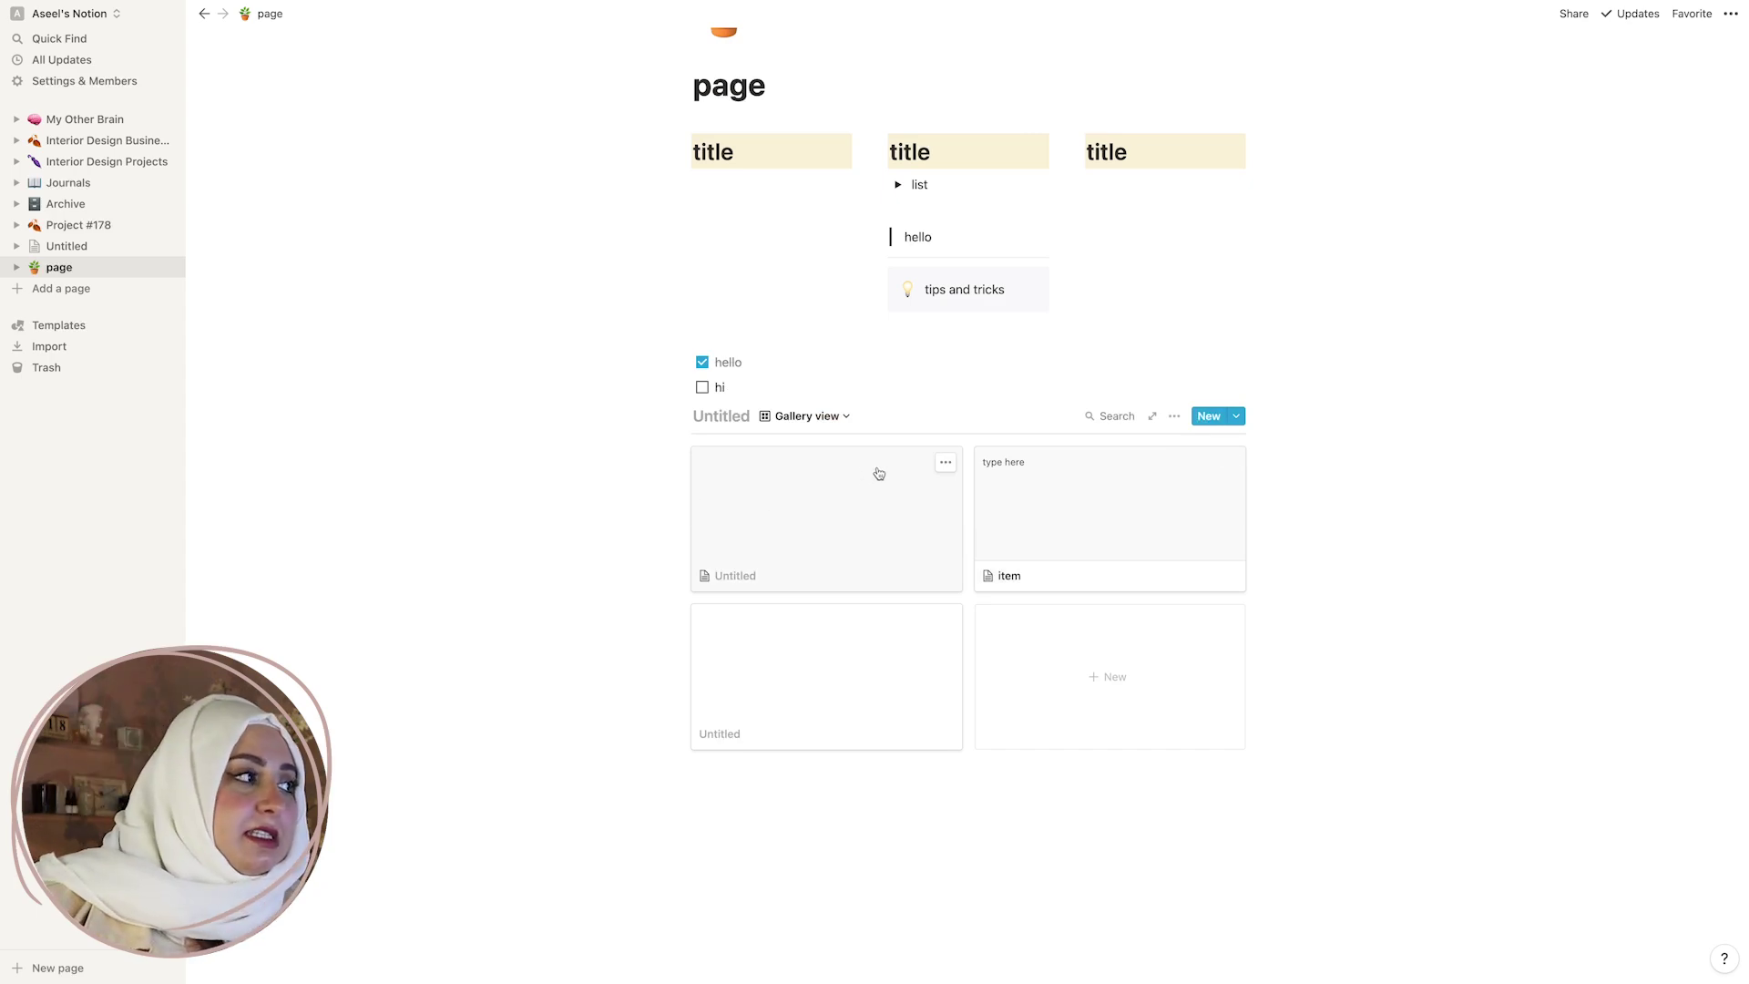
pyautogui.click(735, 493)
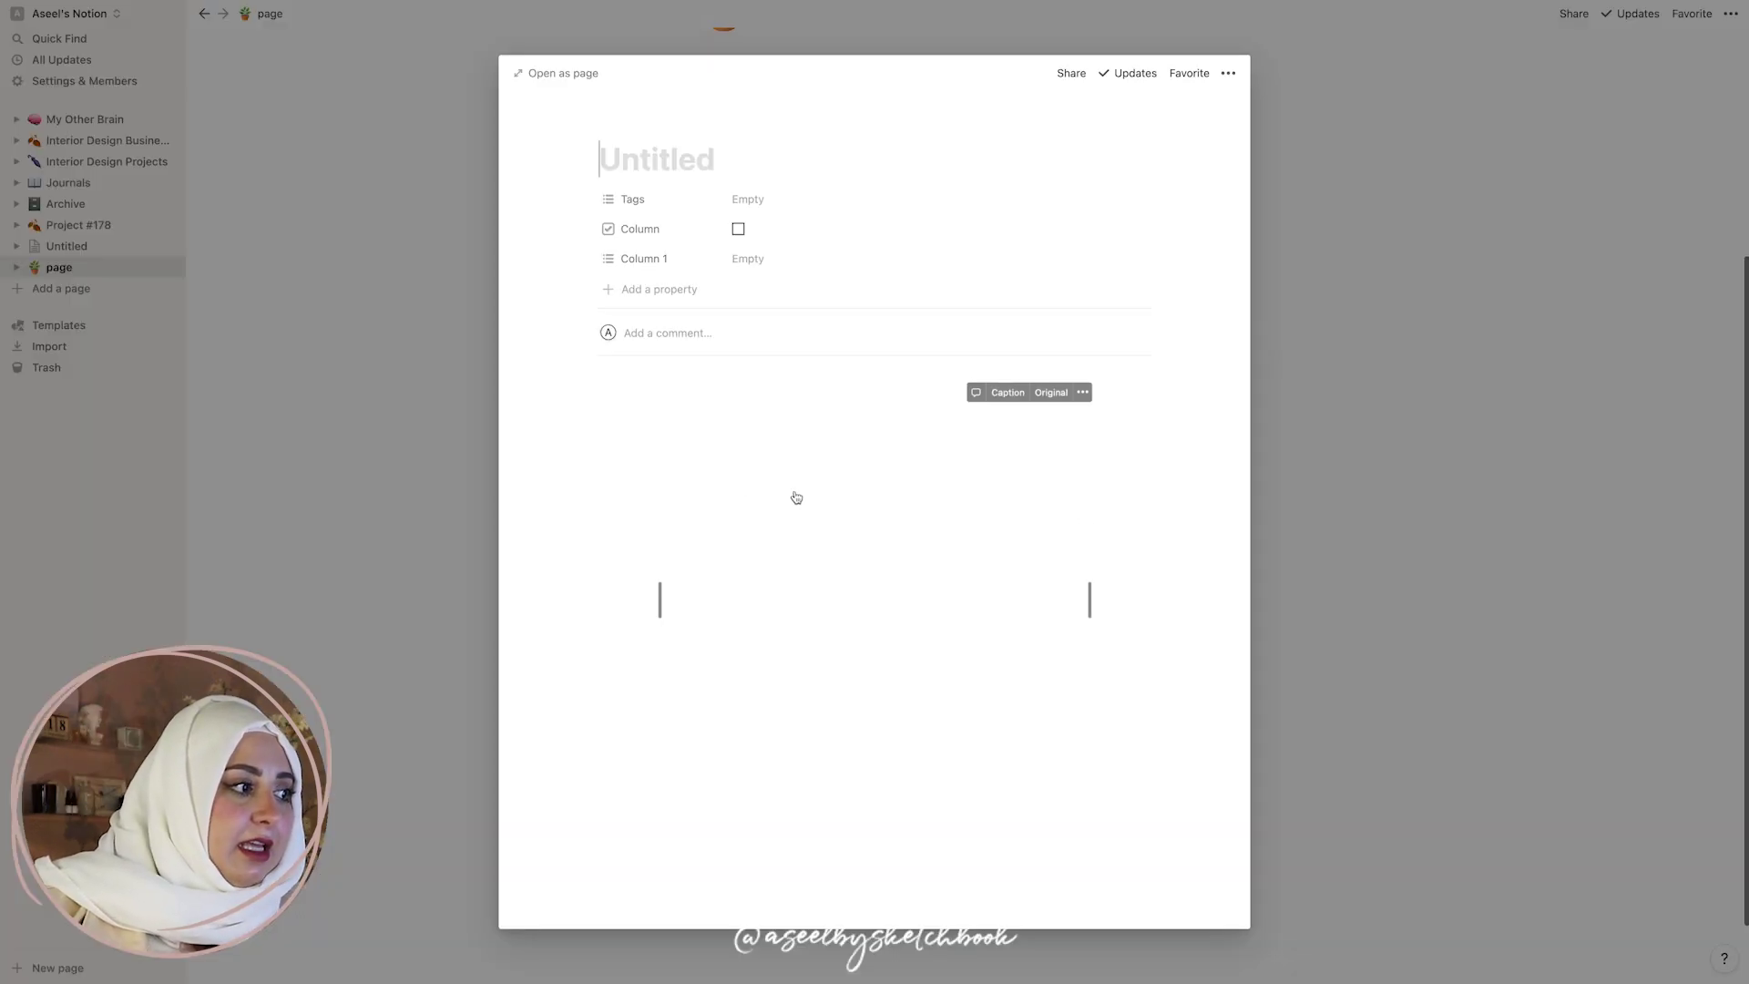
# Shift the card's tote bag cover image upward and add an empty block below the gallery.
pyautogui.click(1552, 576)
pyautogui.moveTo(862, 500); pyautogui.dragTo(851, 406)
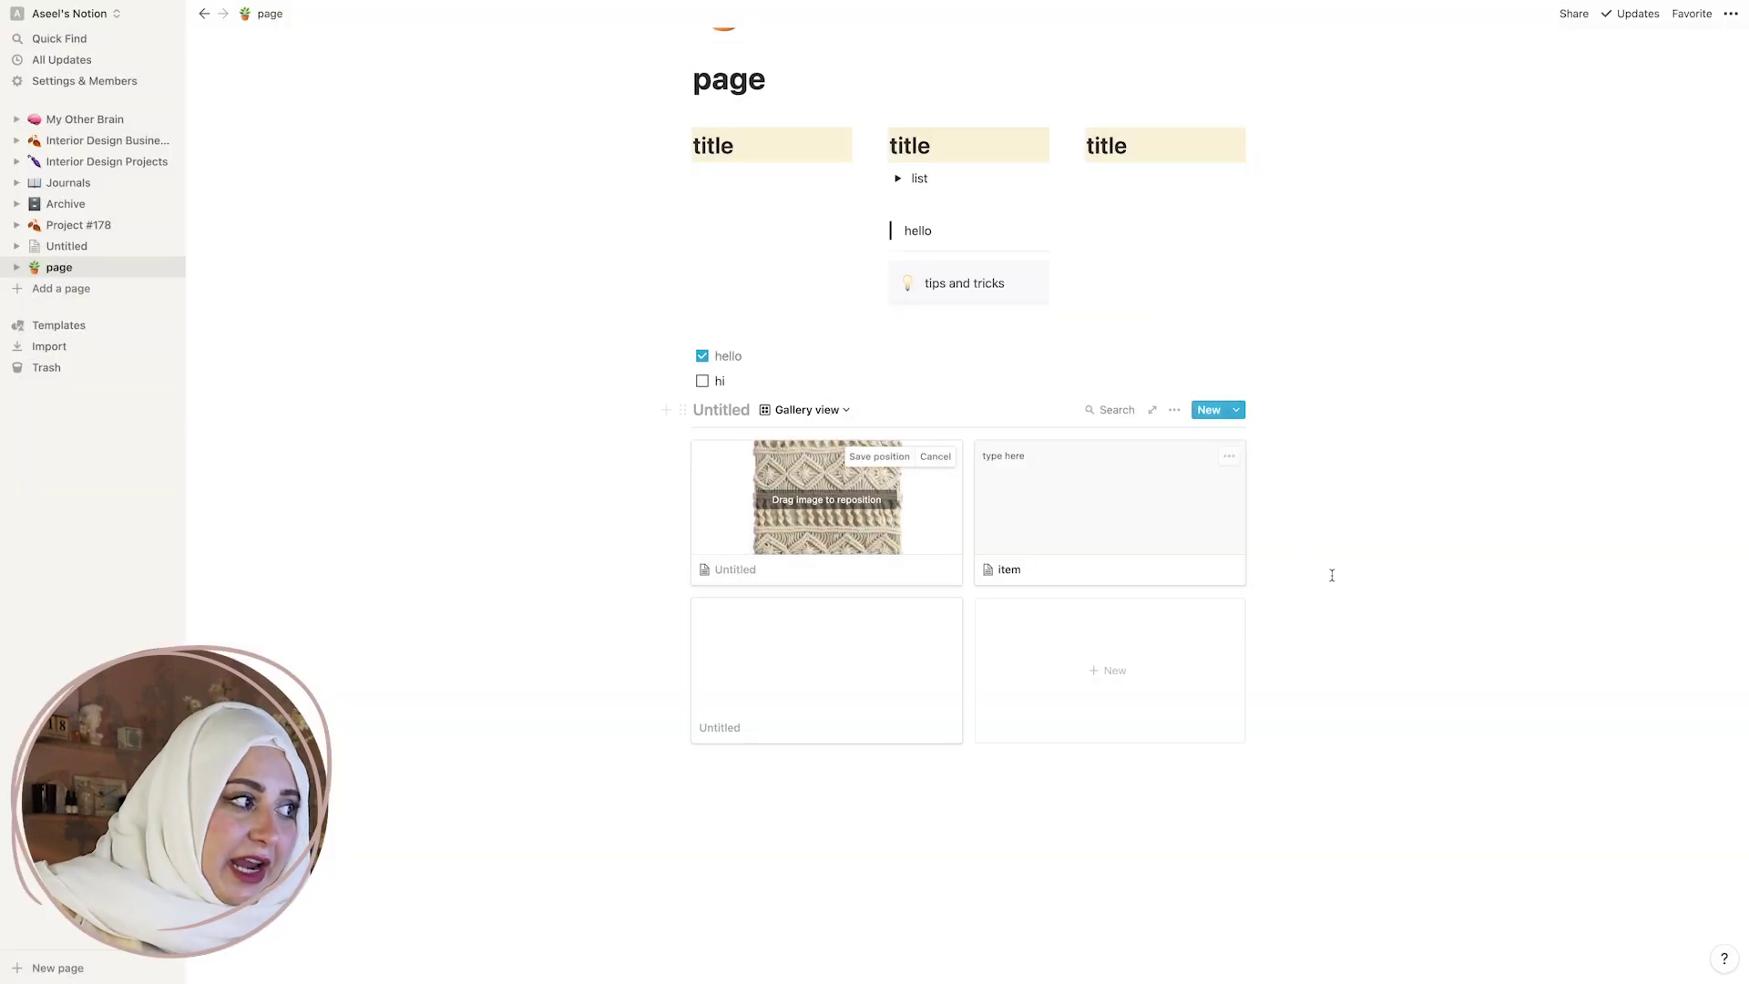
pyautogui.click(1491, 722)
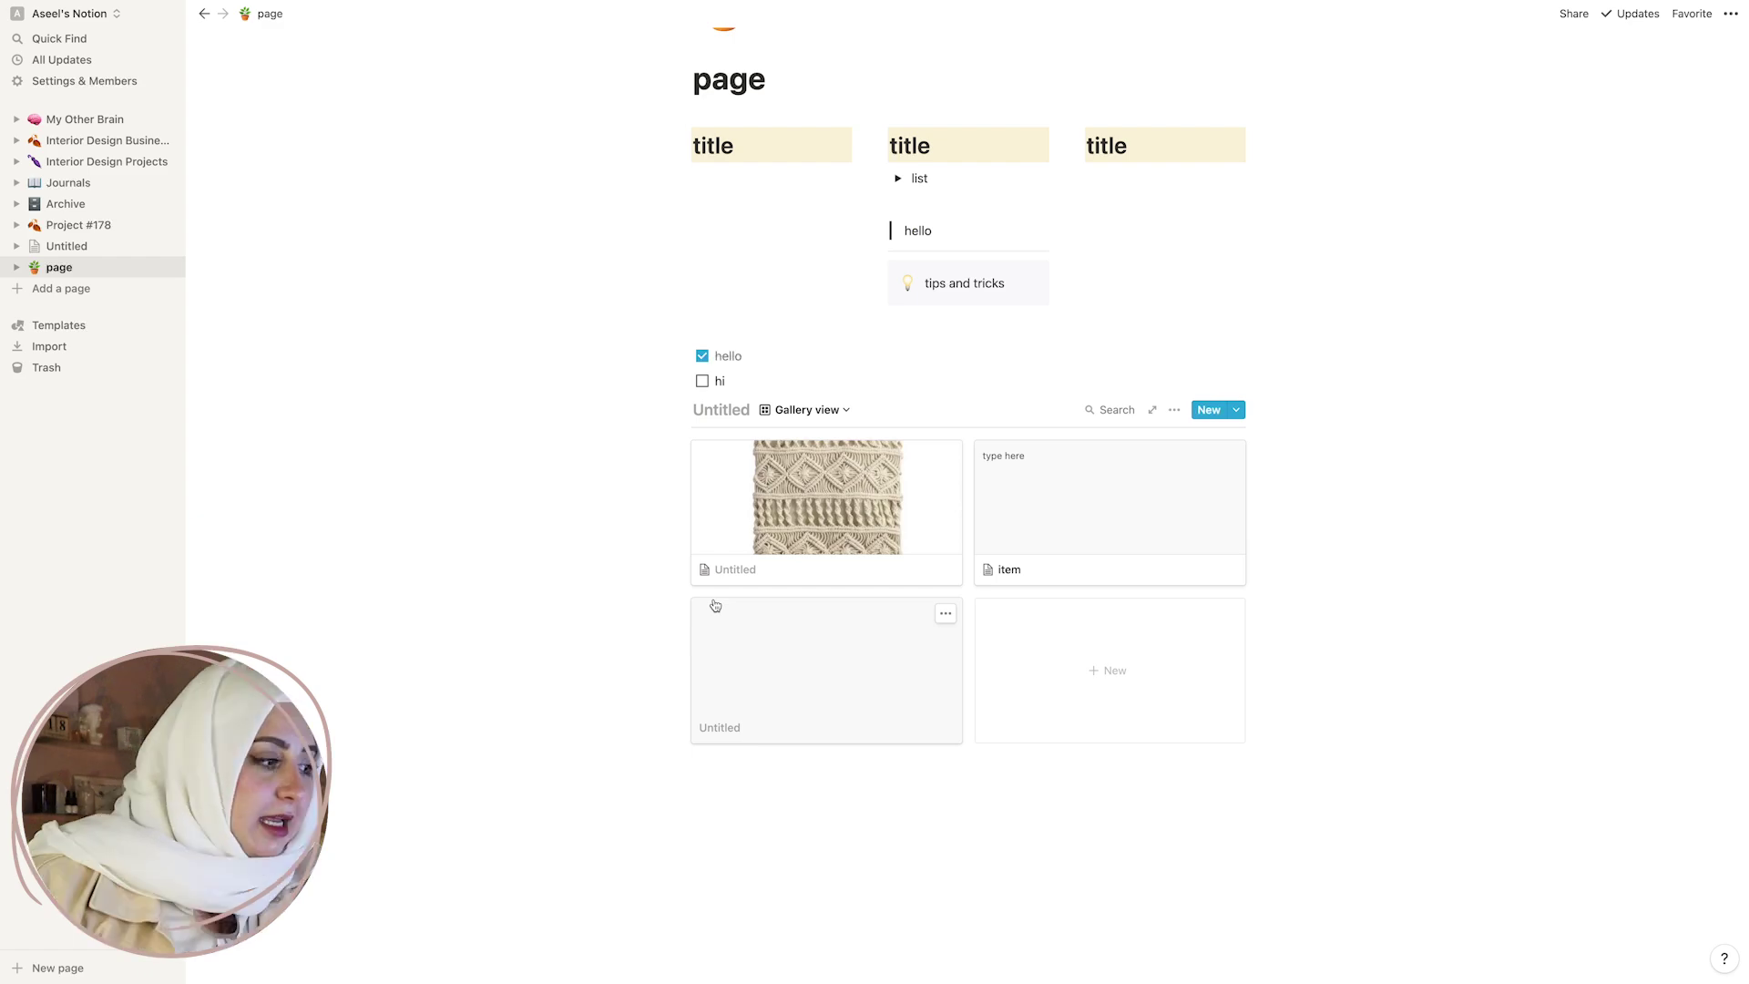
pyautogui.click(823, 780)
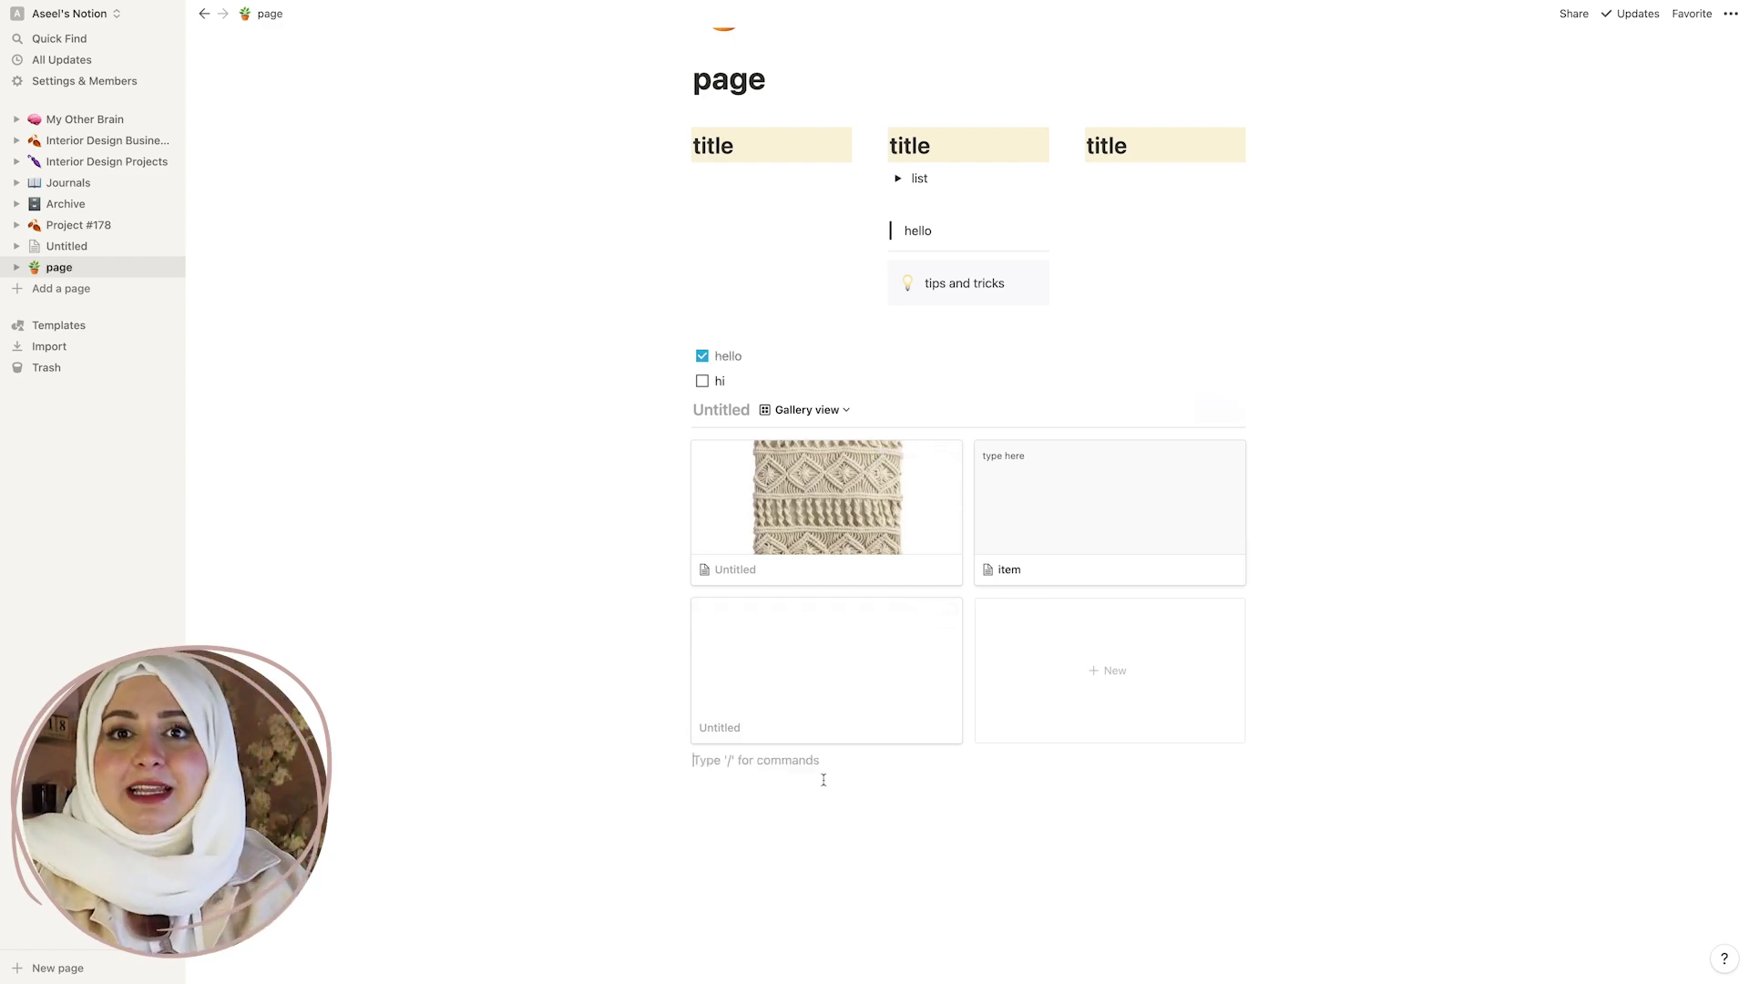
pyautogui.scroll(-1, 769, 767)
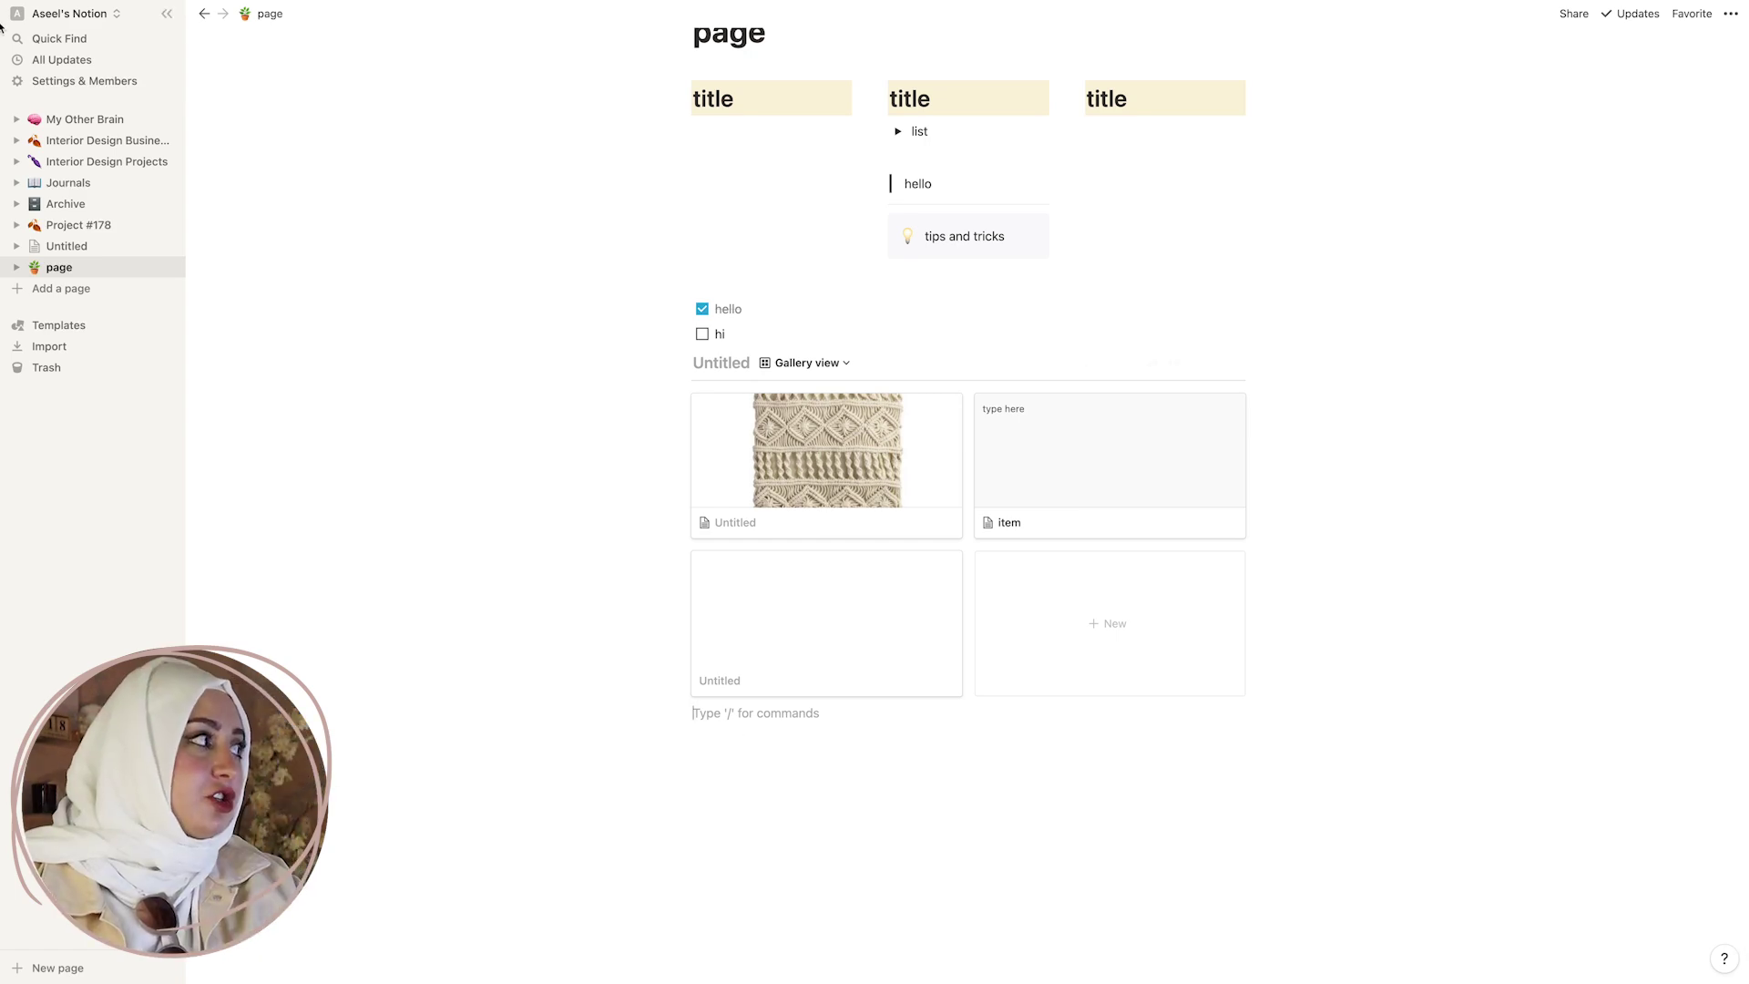
# Go to the Ideal Client Profile page via the Interior Design Business & Data Base page.
pyautogui.click(107, 140)
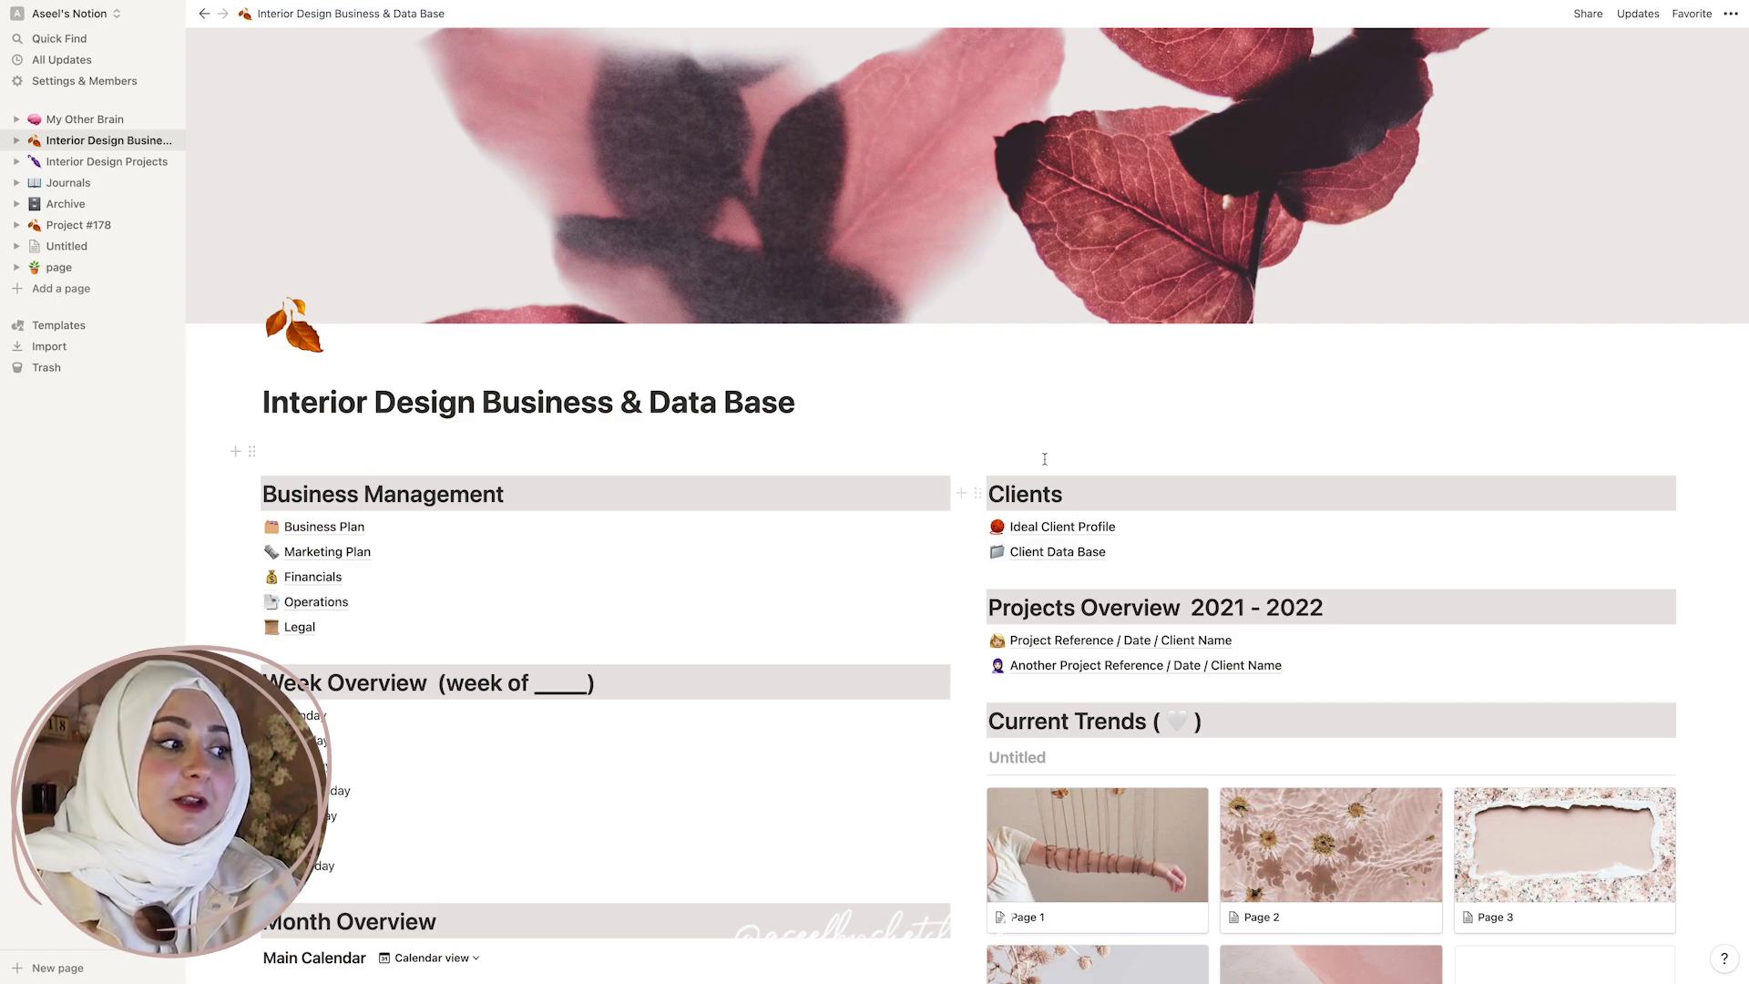
pyautogui.click(1043, 526)
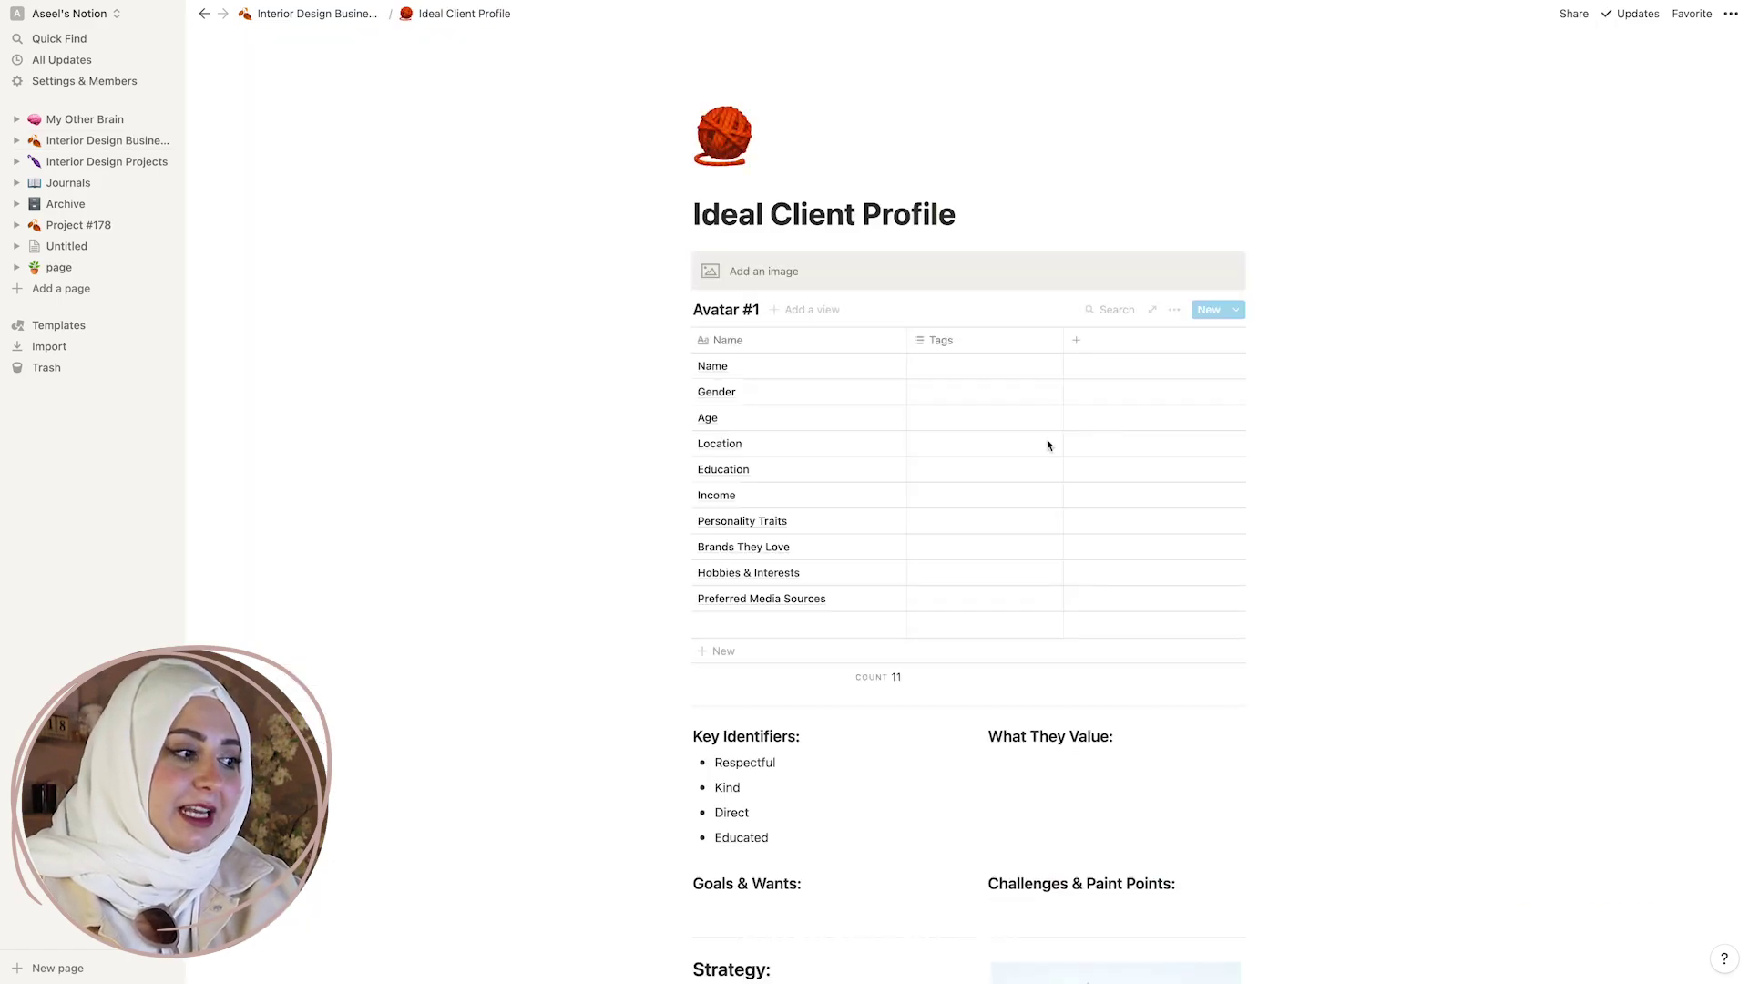
pyautogui.scroll(-1, 1039, 455)
pyautogui.scroll(-3, 1027, 462)
# Delete the skirt reference photo beside the Strategy section.
pyautogui.click(979, 662)
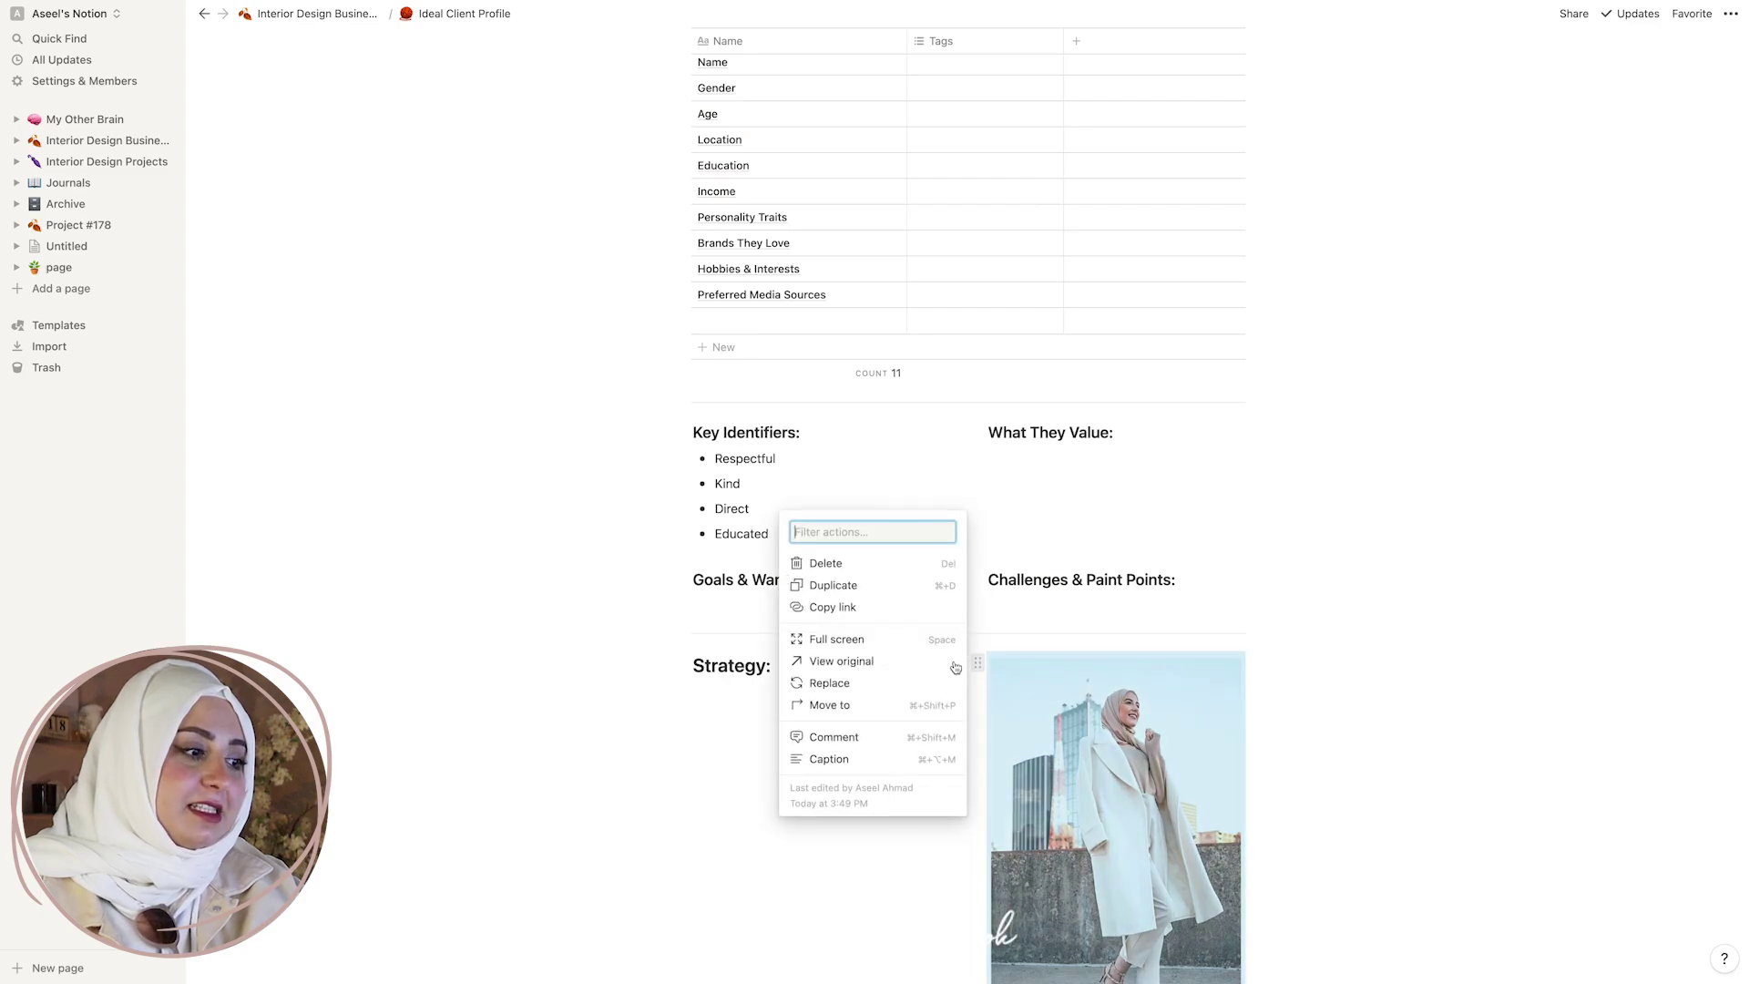
pyautogui.scroll(-1, 1036, 741)
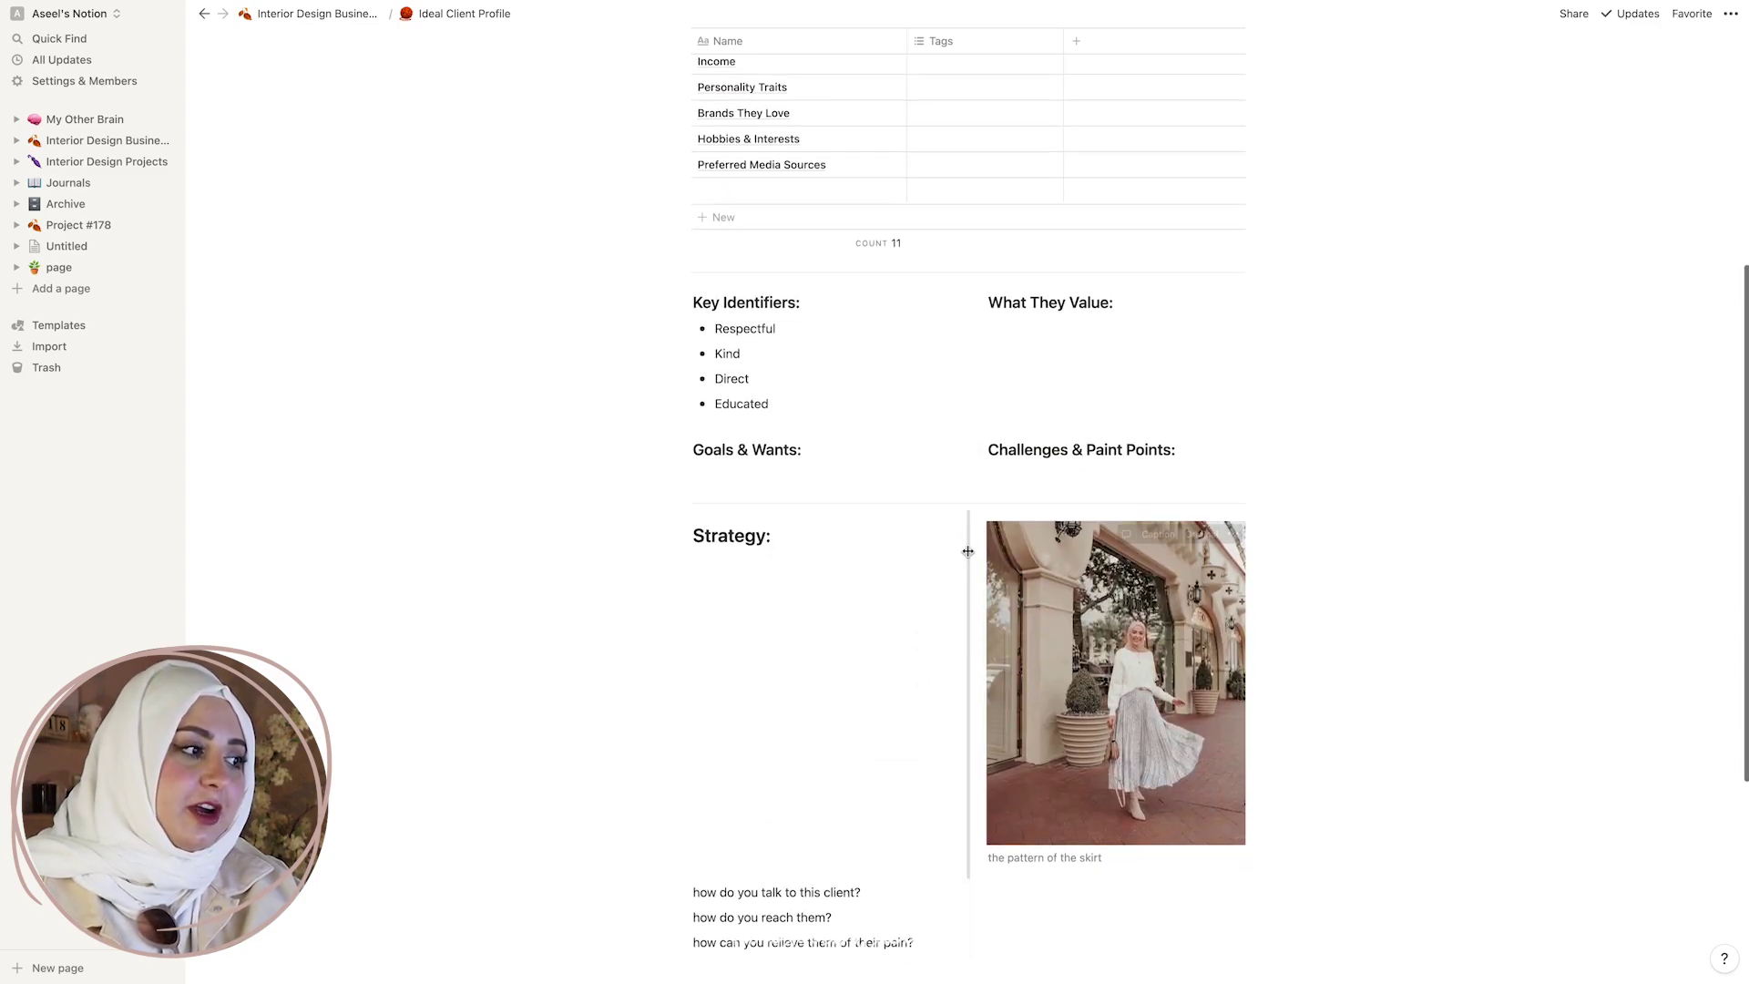
pyautogui.click(975, 531)
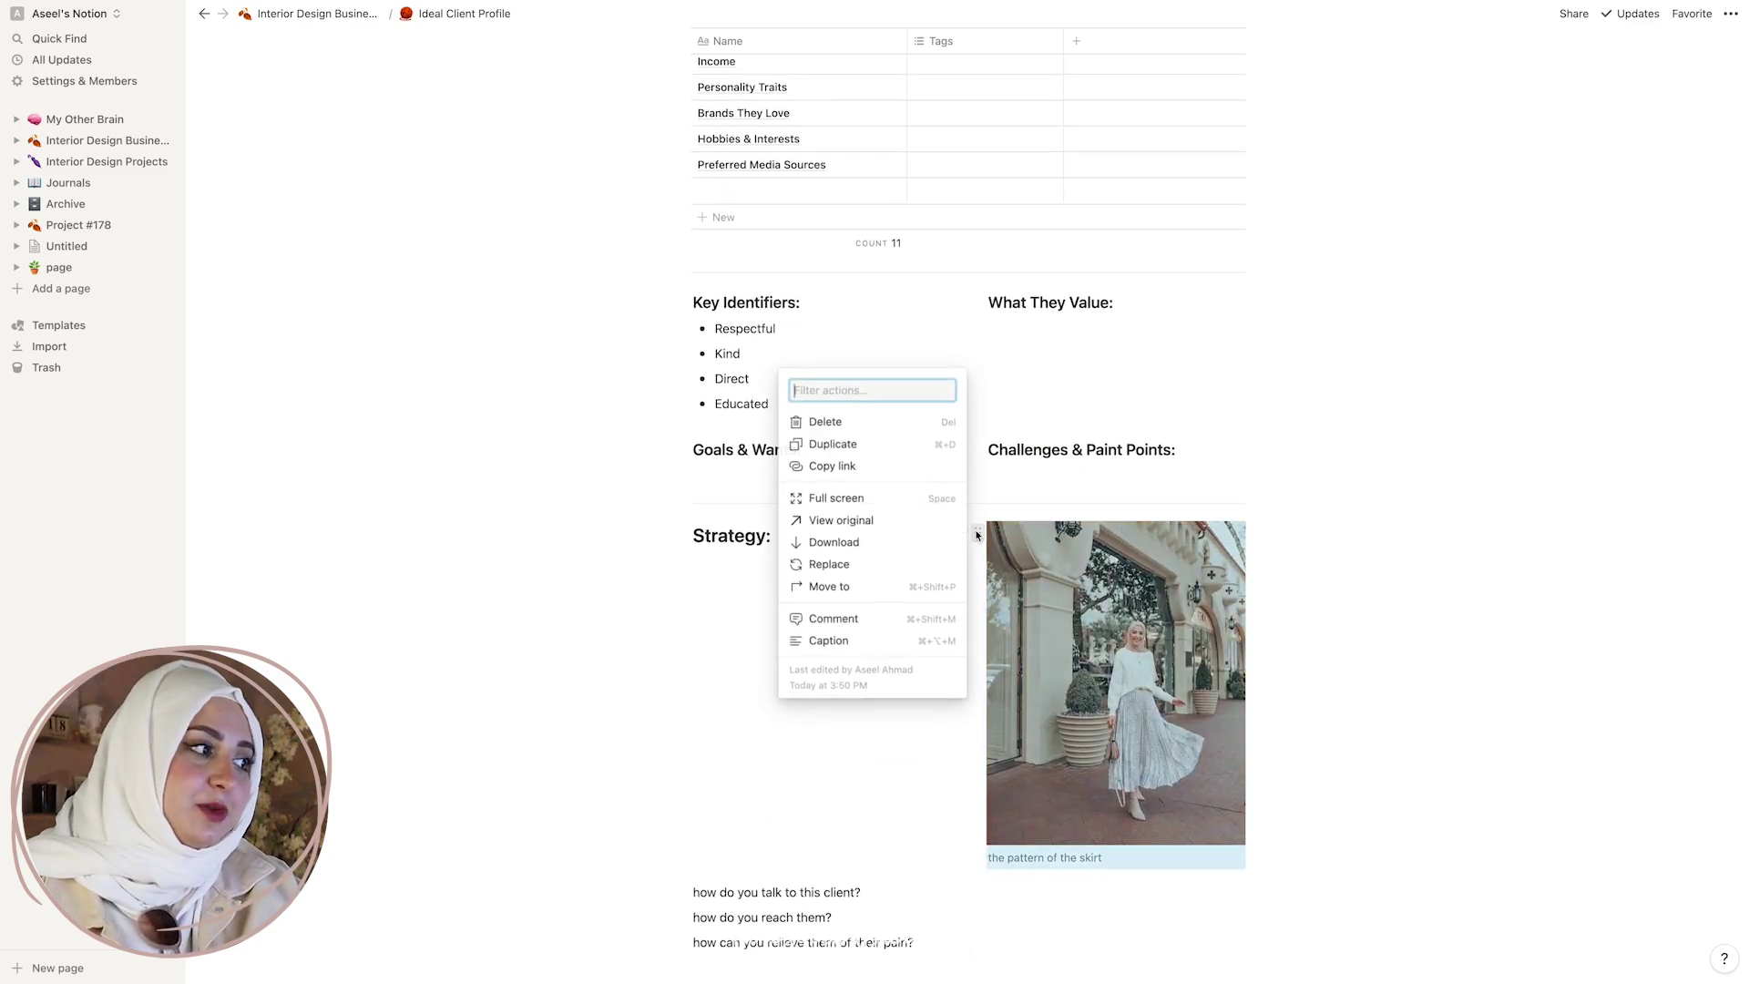
pyautogui.click(830, 424)
pyautogui.scroll(5, 849, 742)
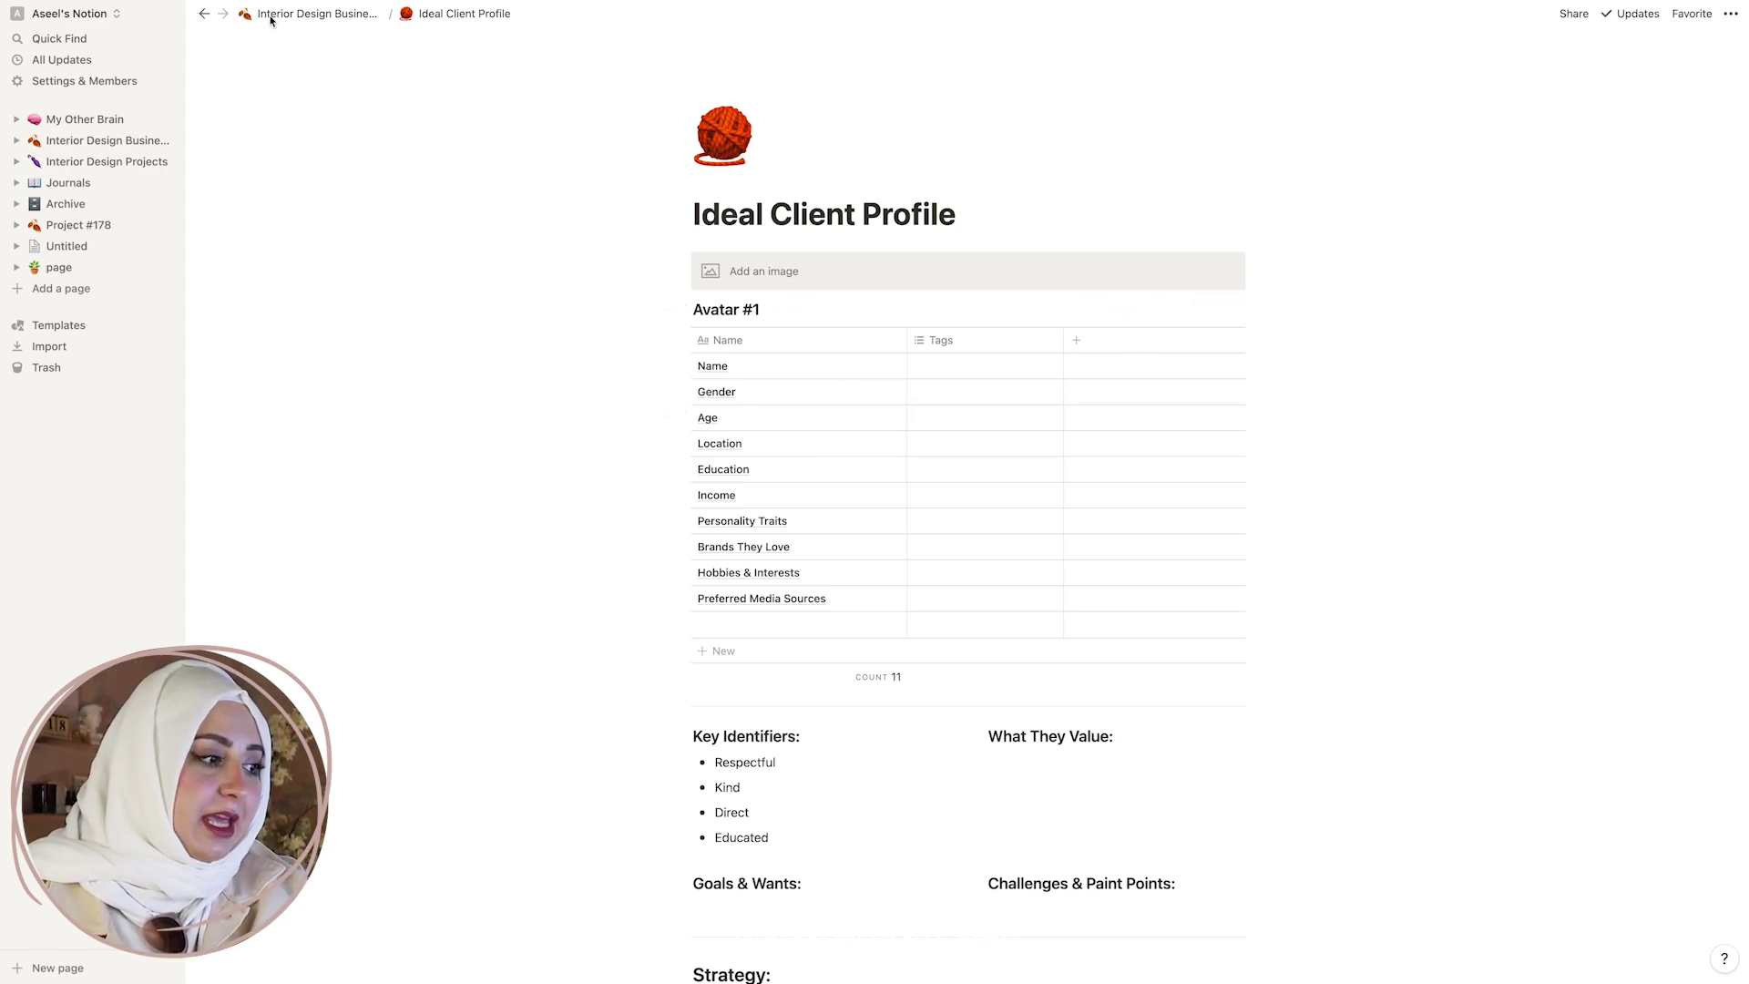
pyautogui.scroll(-5, 317, 72)
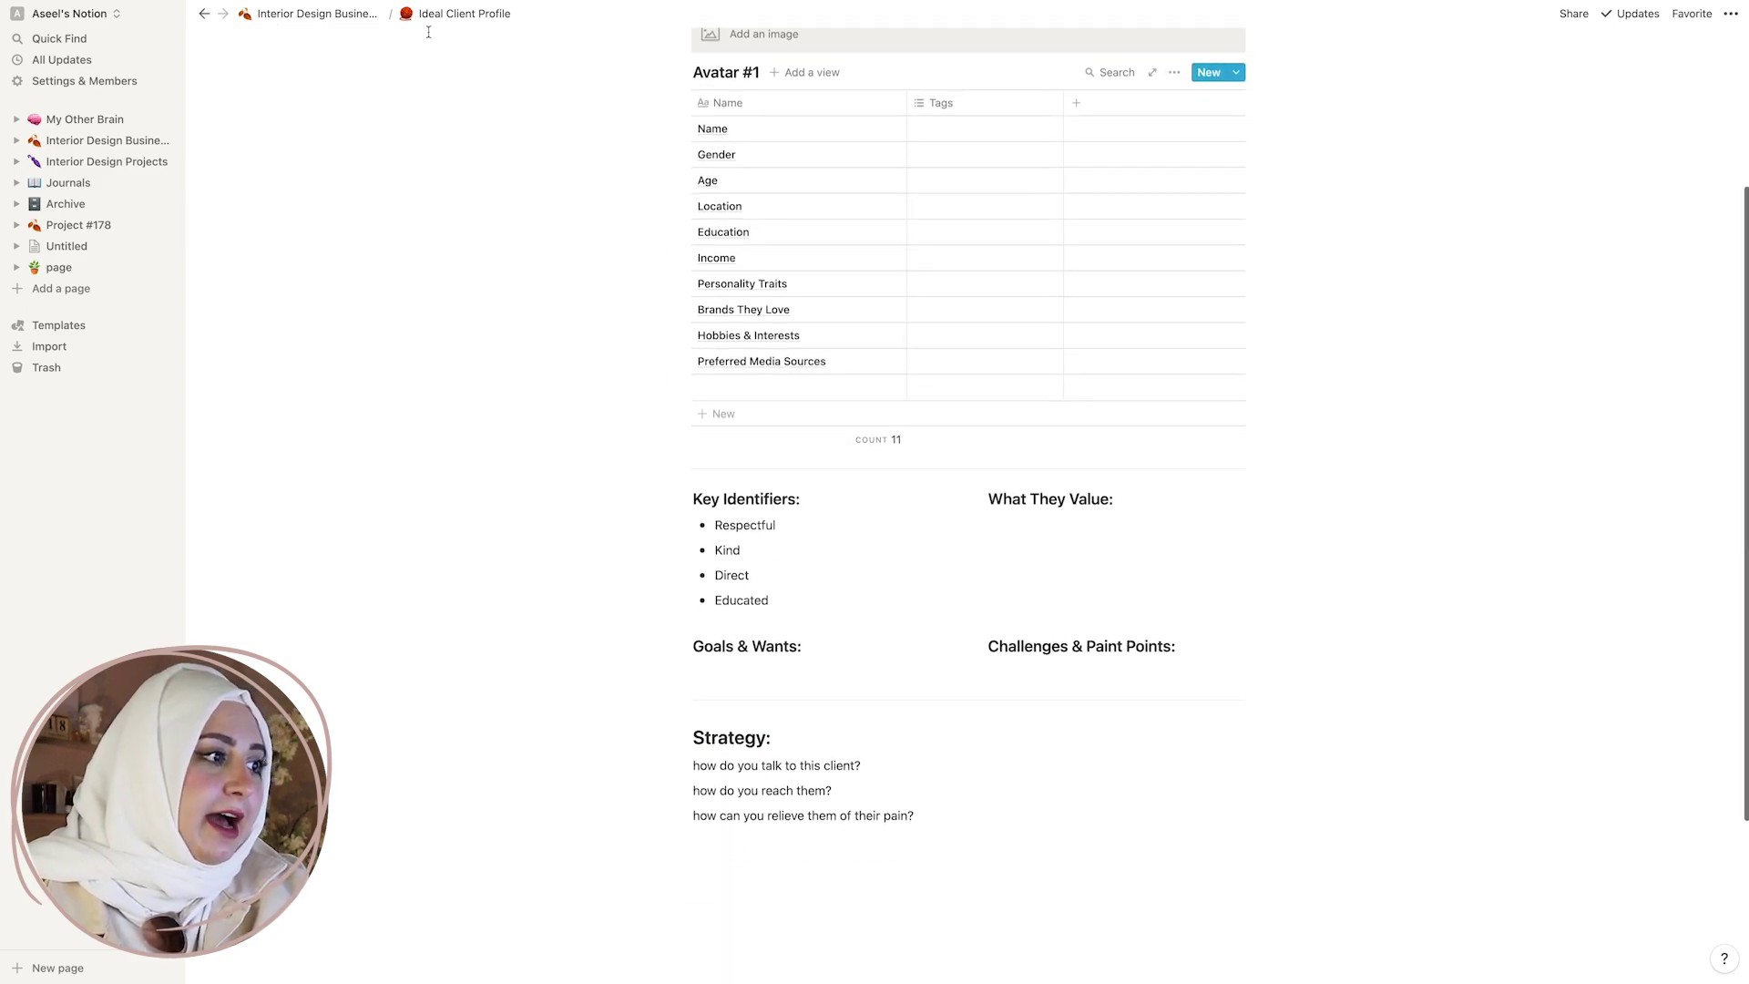
# Open the Project Reference / Date / Client Name page from the dashboard and check the Later to-do toggle.
pyautogui.click(303, 18)
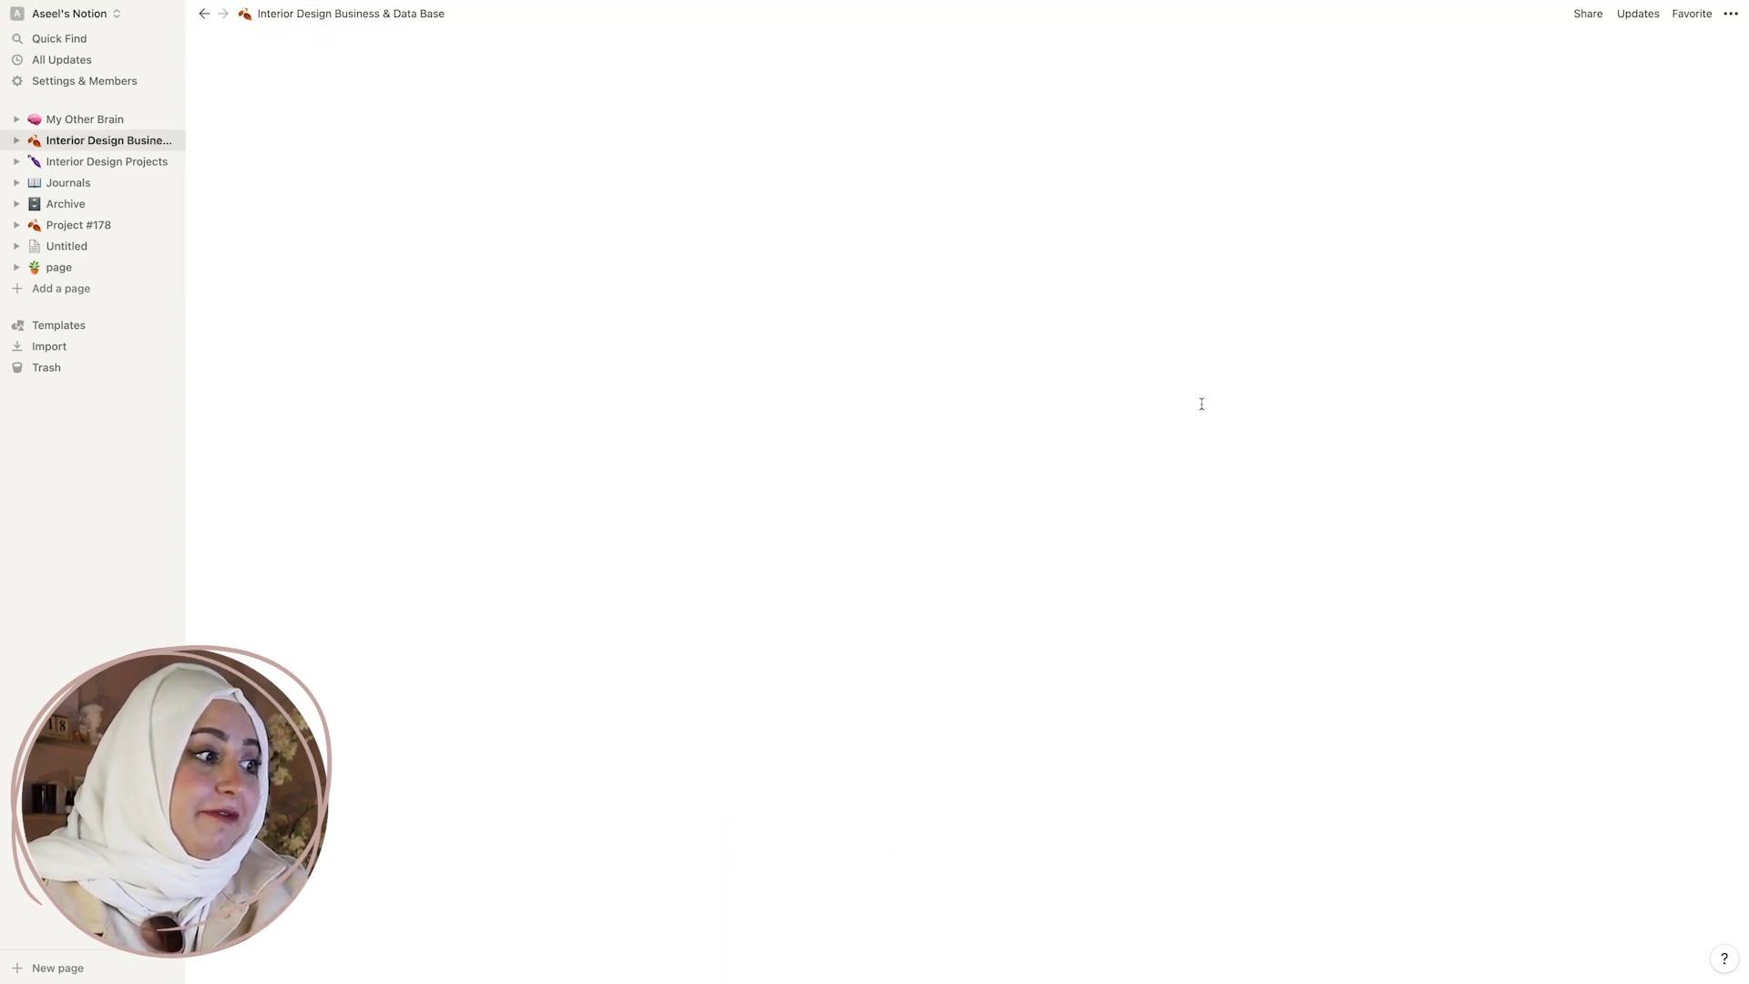
pyautogui.scroll(-2, 1247, 548)
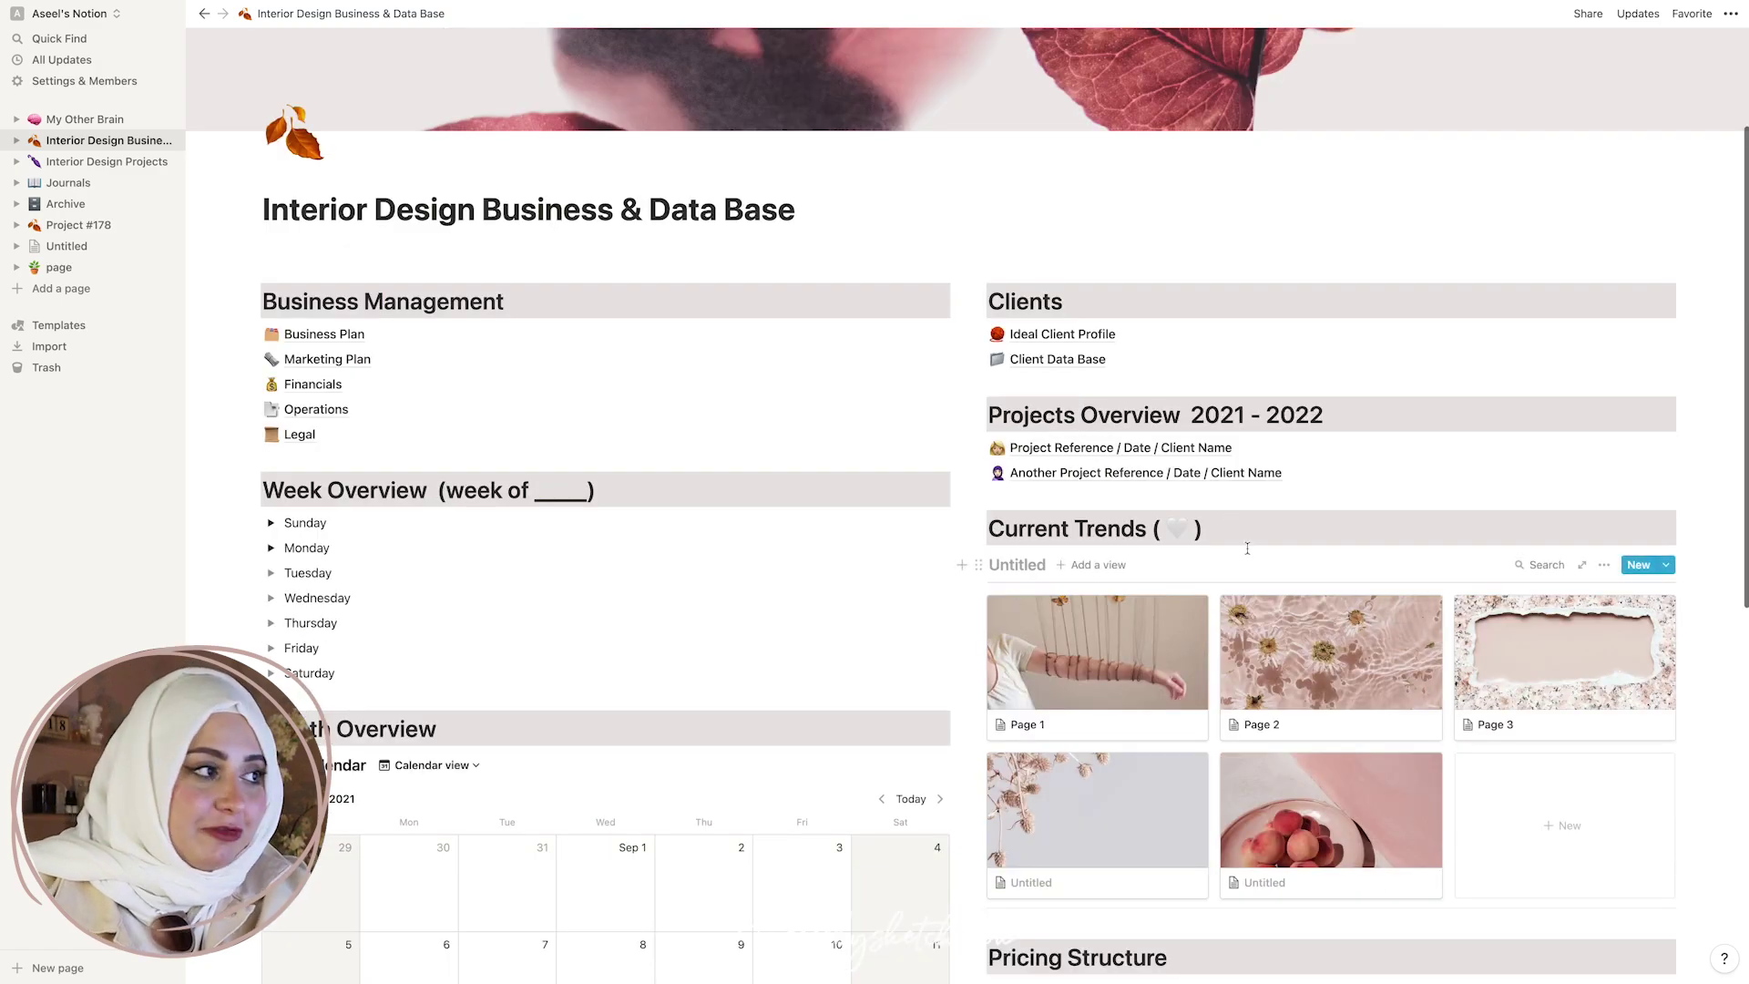
pyautogui.click(1132, 447)
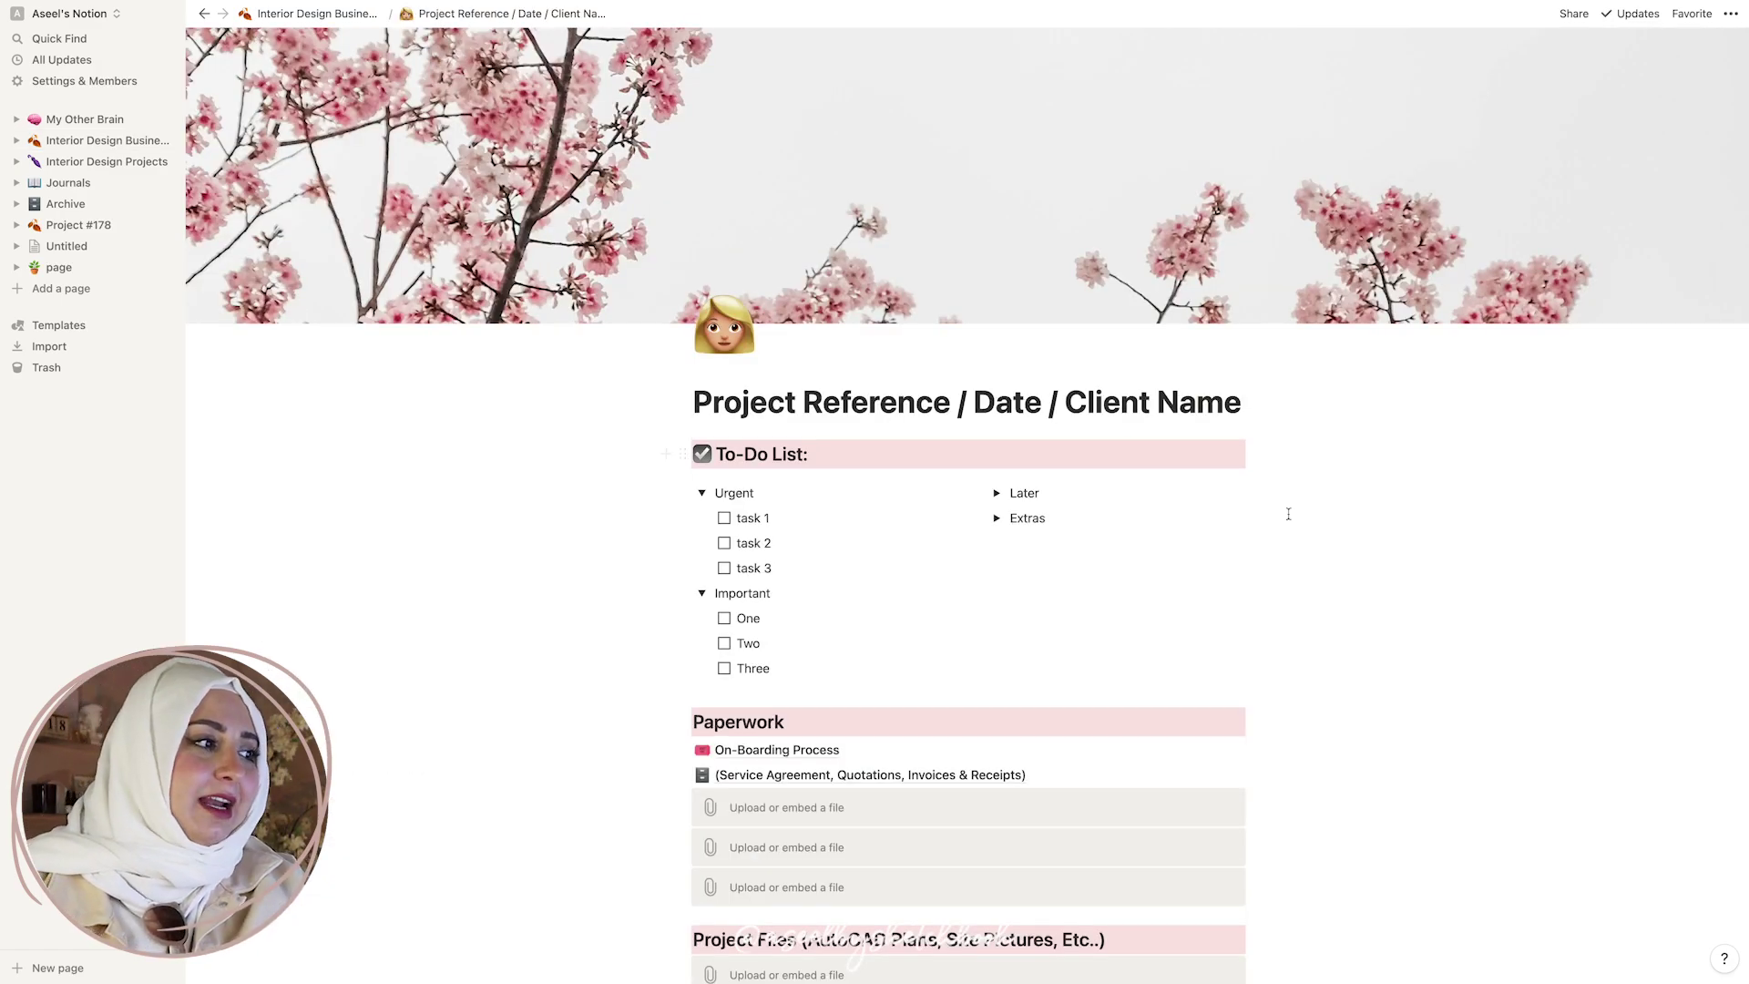
pyautogui.scroll(-2, 1275, 533)
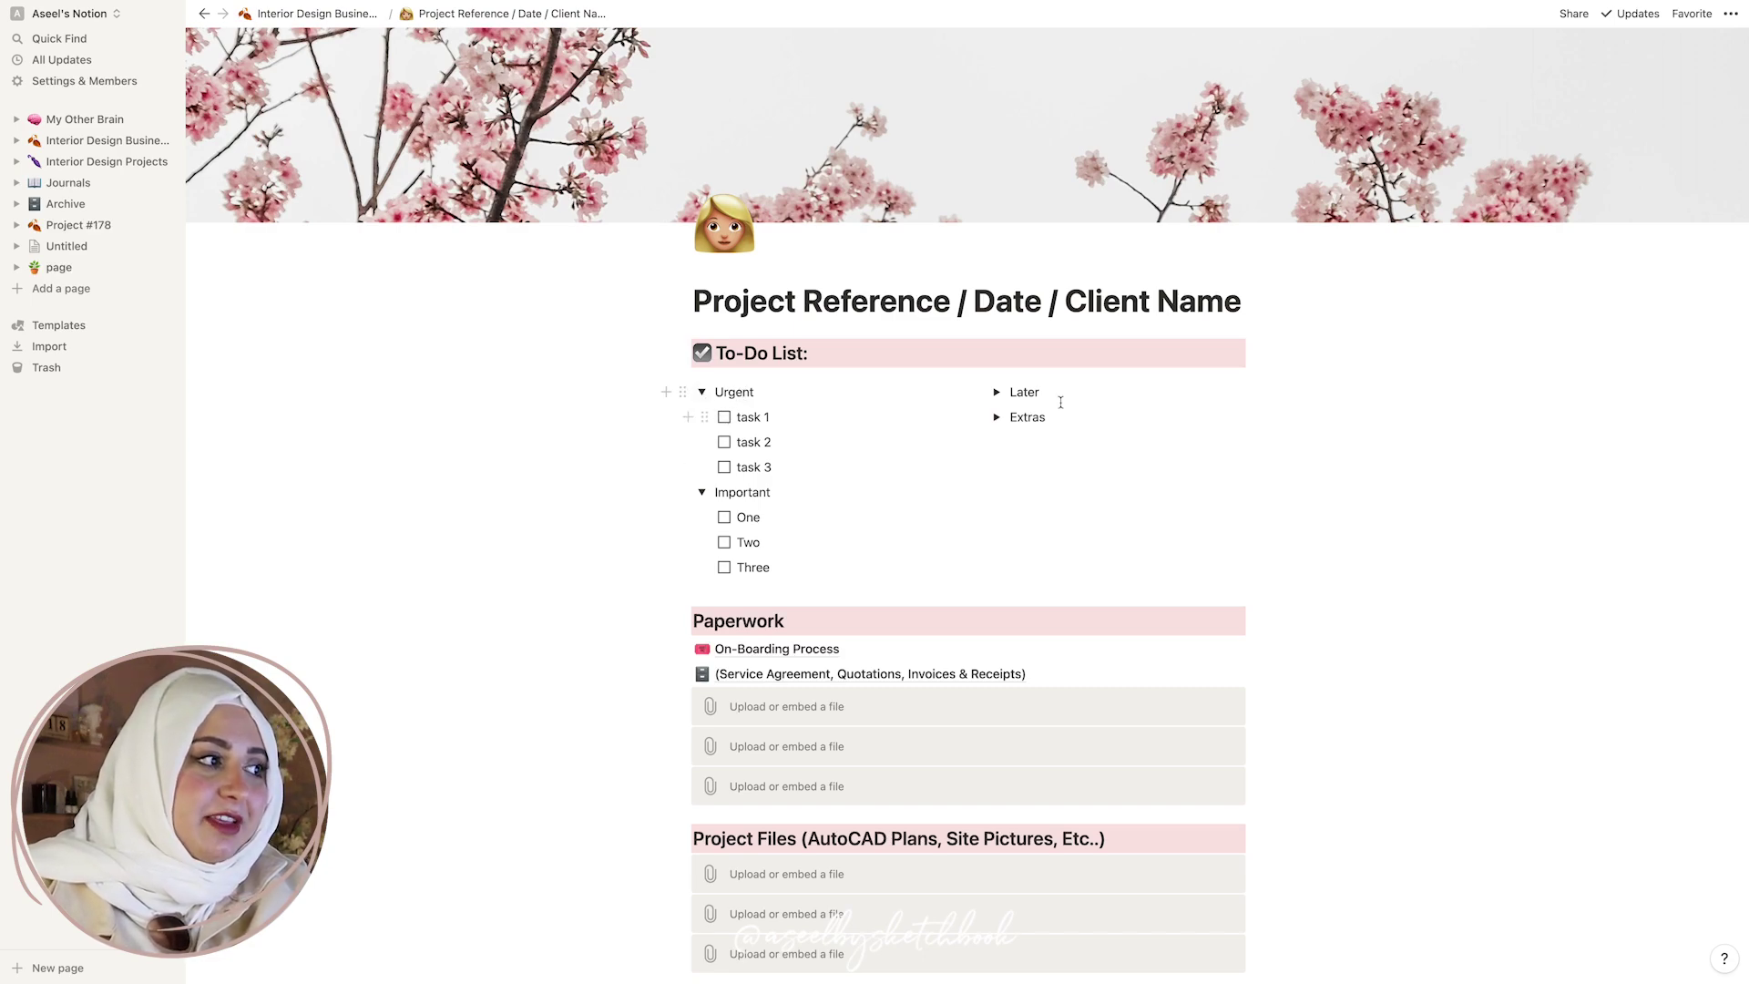
pyautogui.click(996, 392)
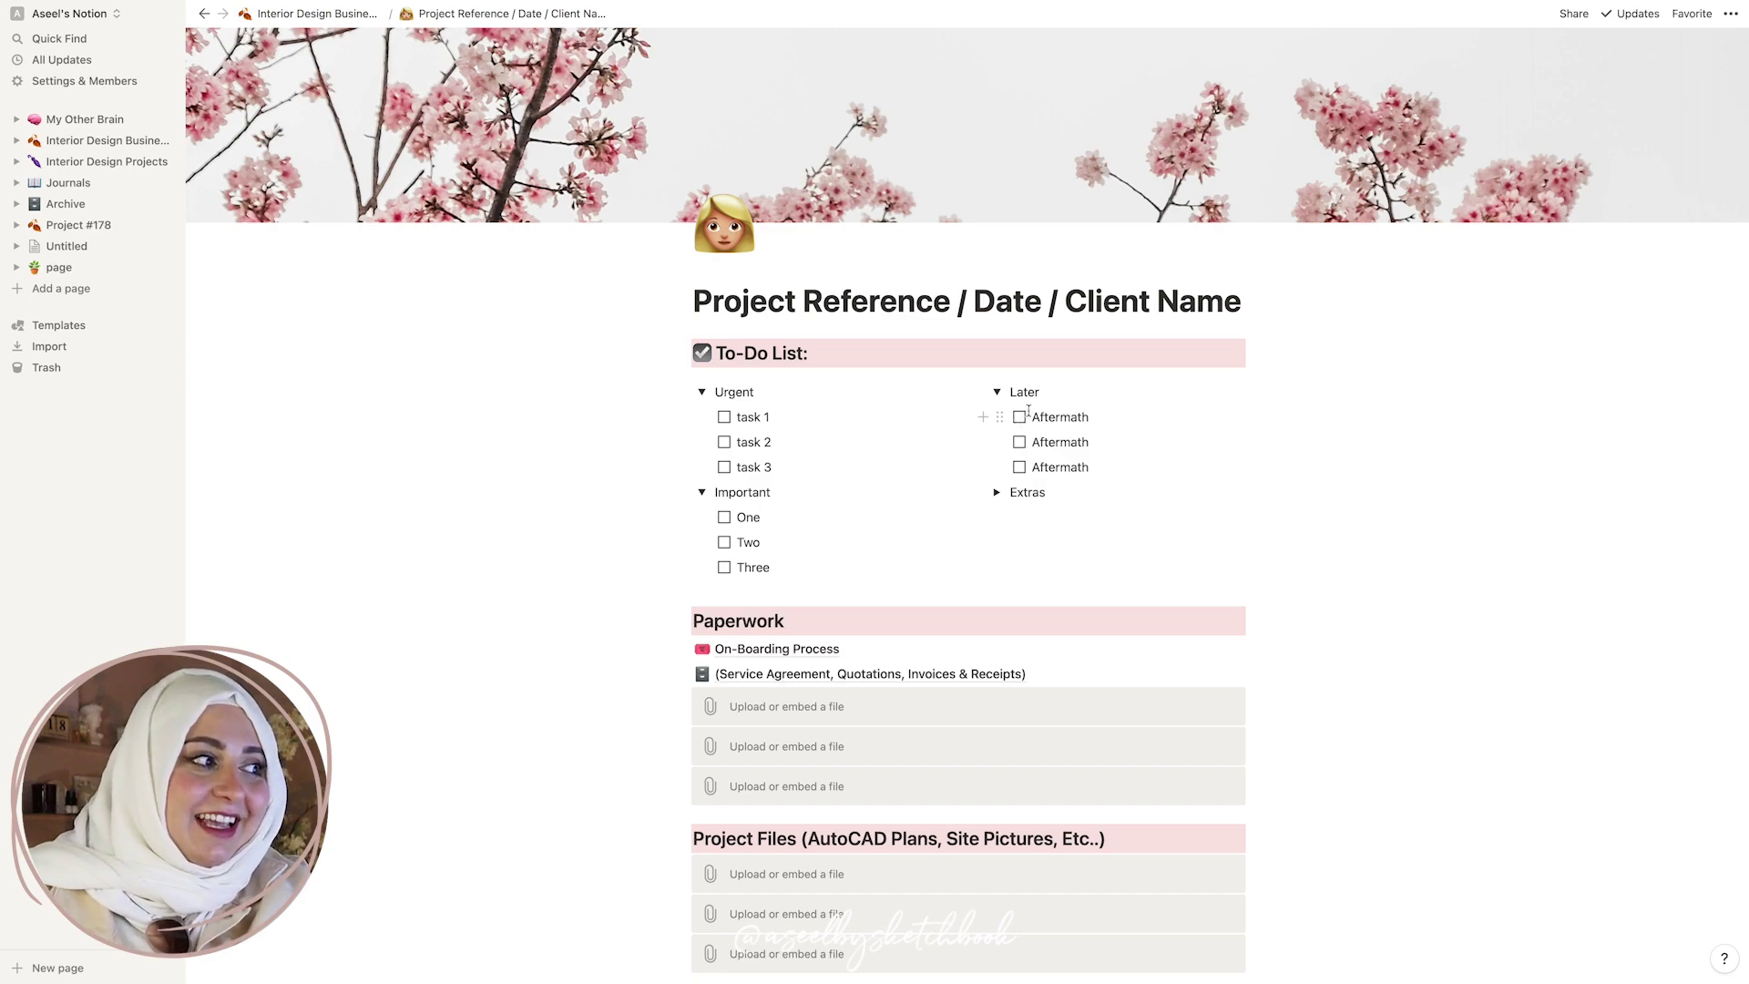
pyautogui.click(995, 392)
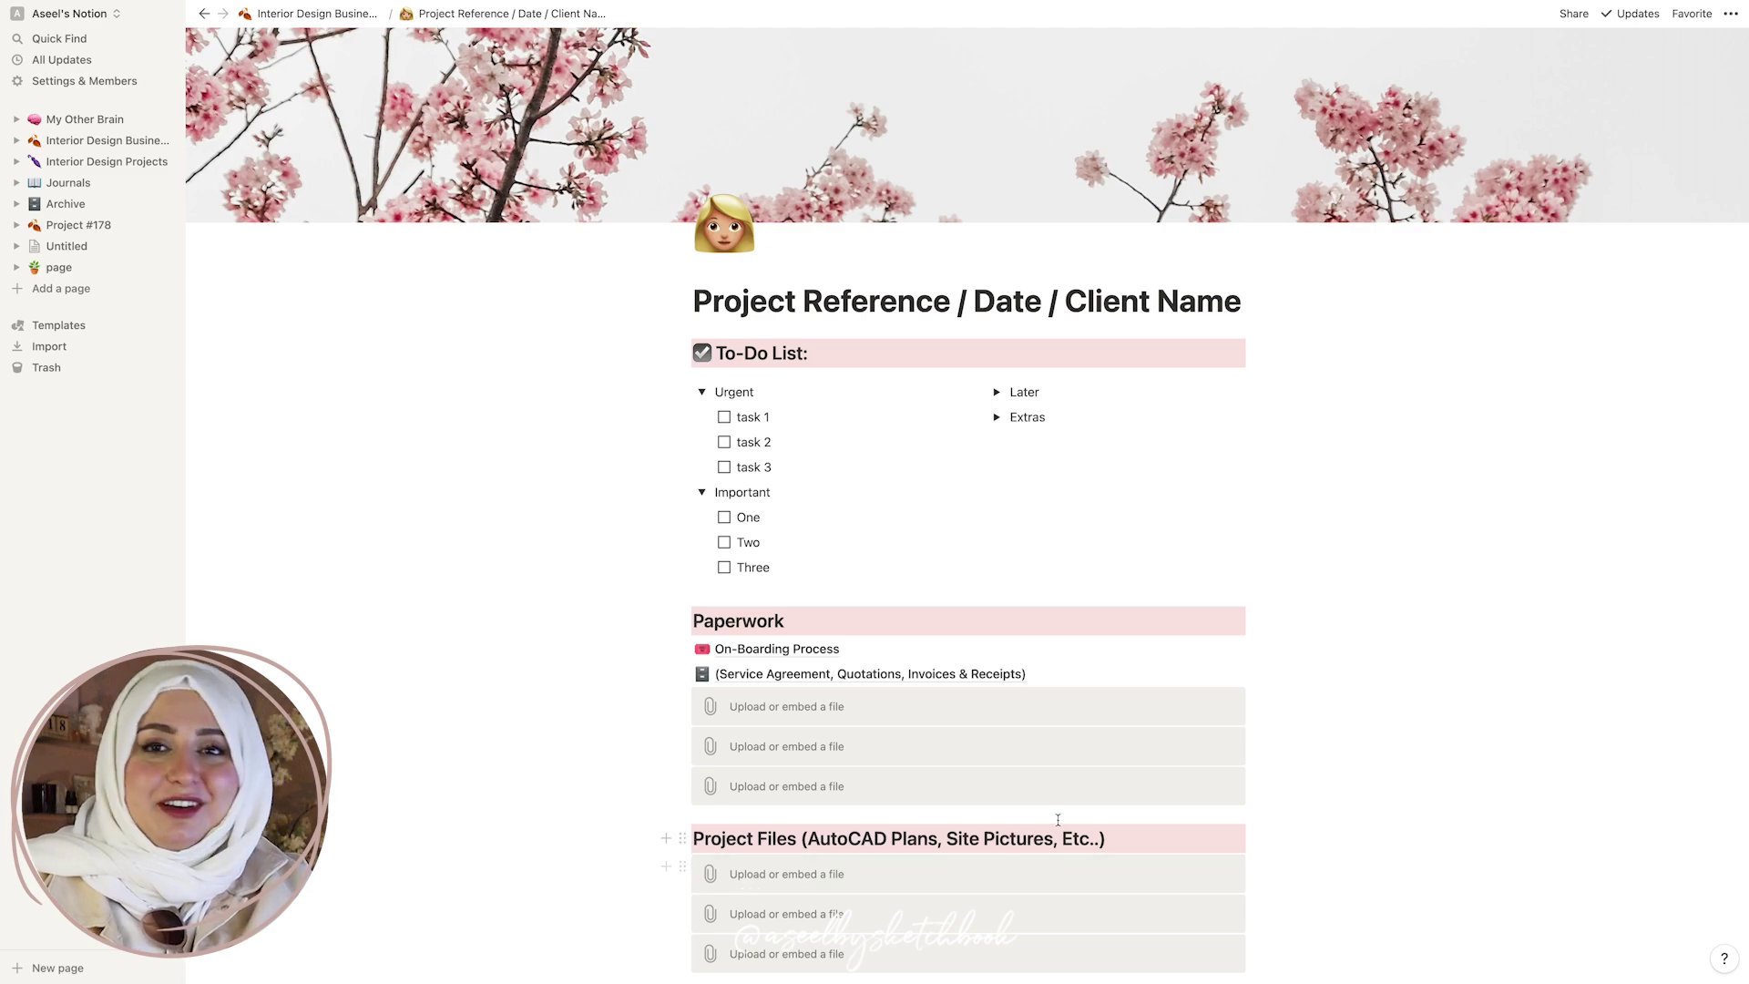
pyautogui.scroll(-3, 1047, 827)
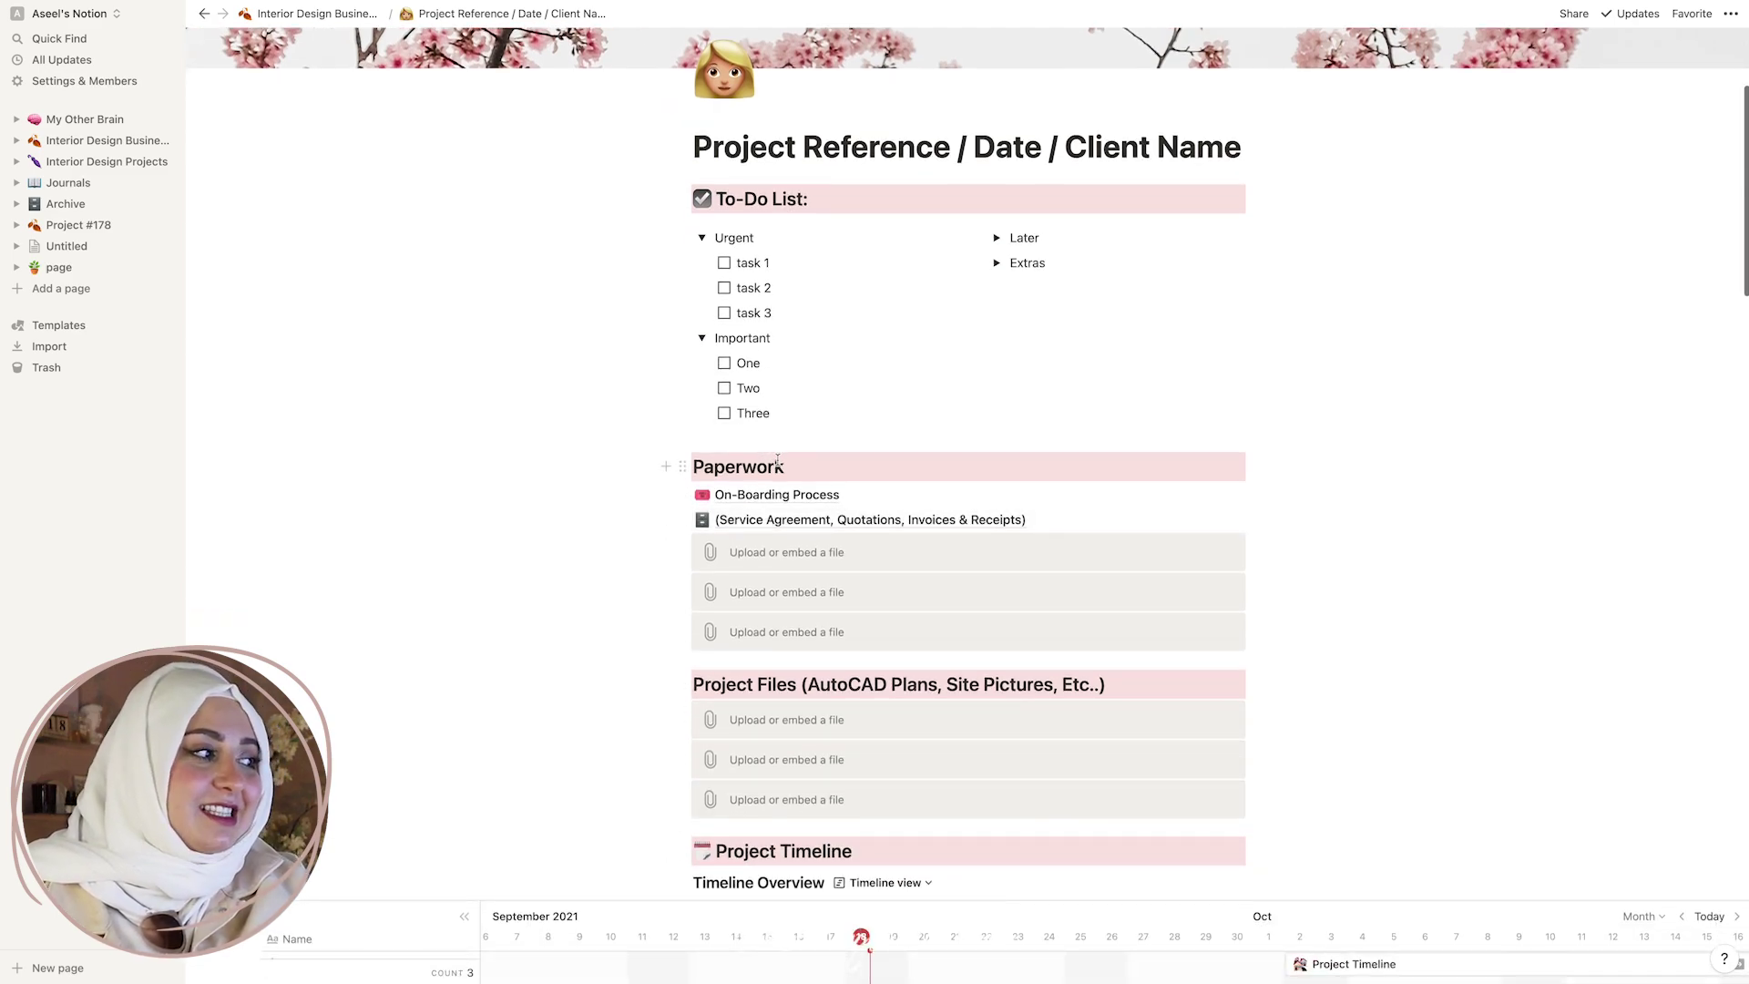
pyautogui.click(798, 495)
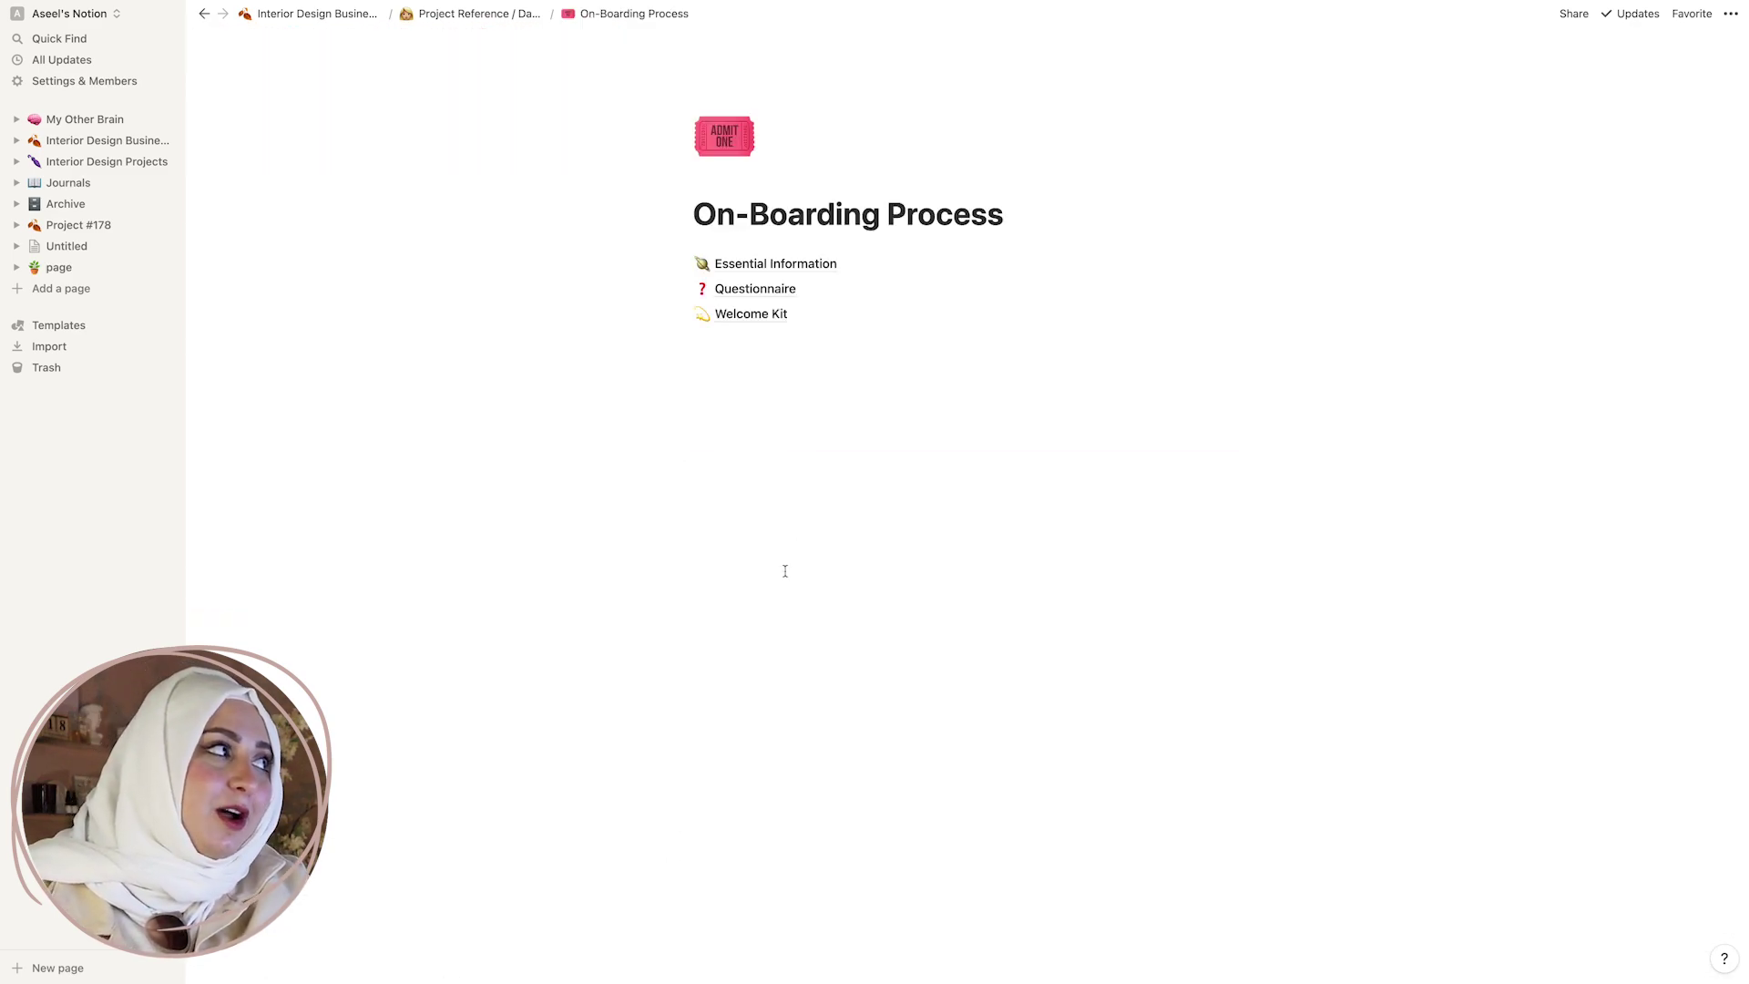
pyautogui.moveTo(502, 20)
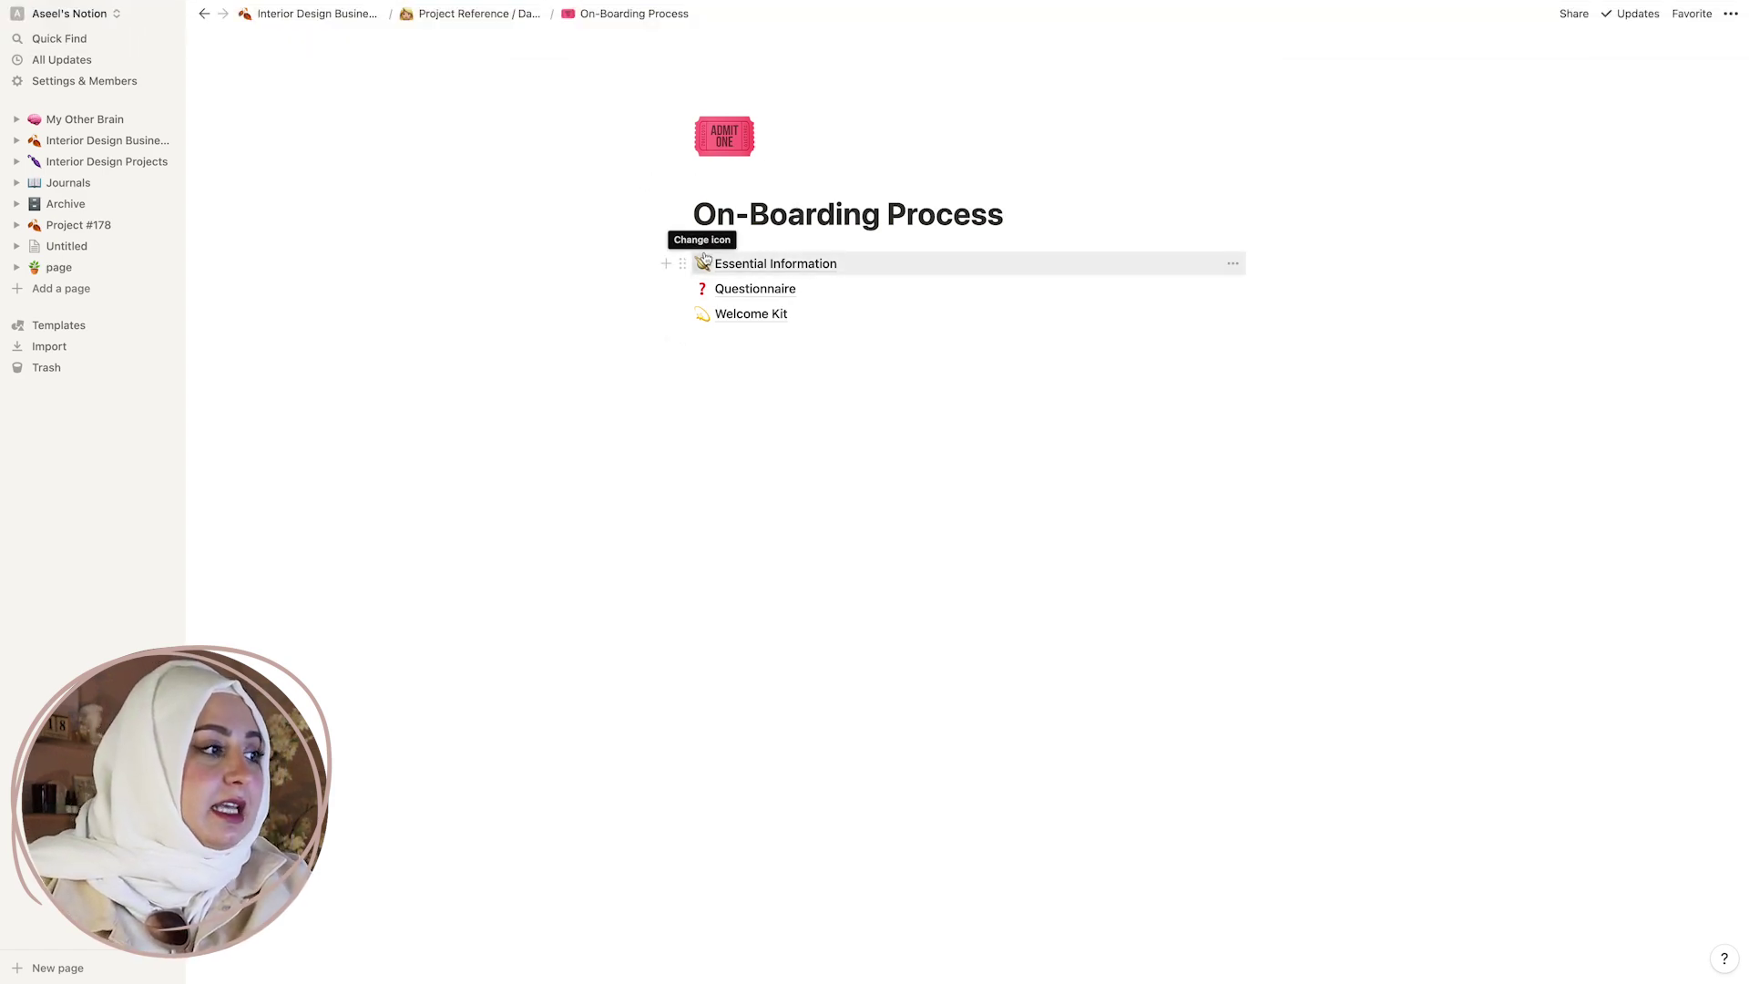
pyautogui.click(774, 263)
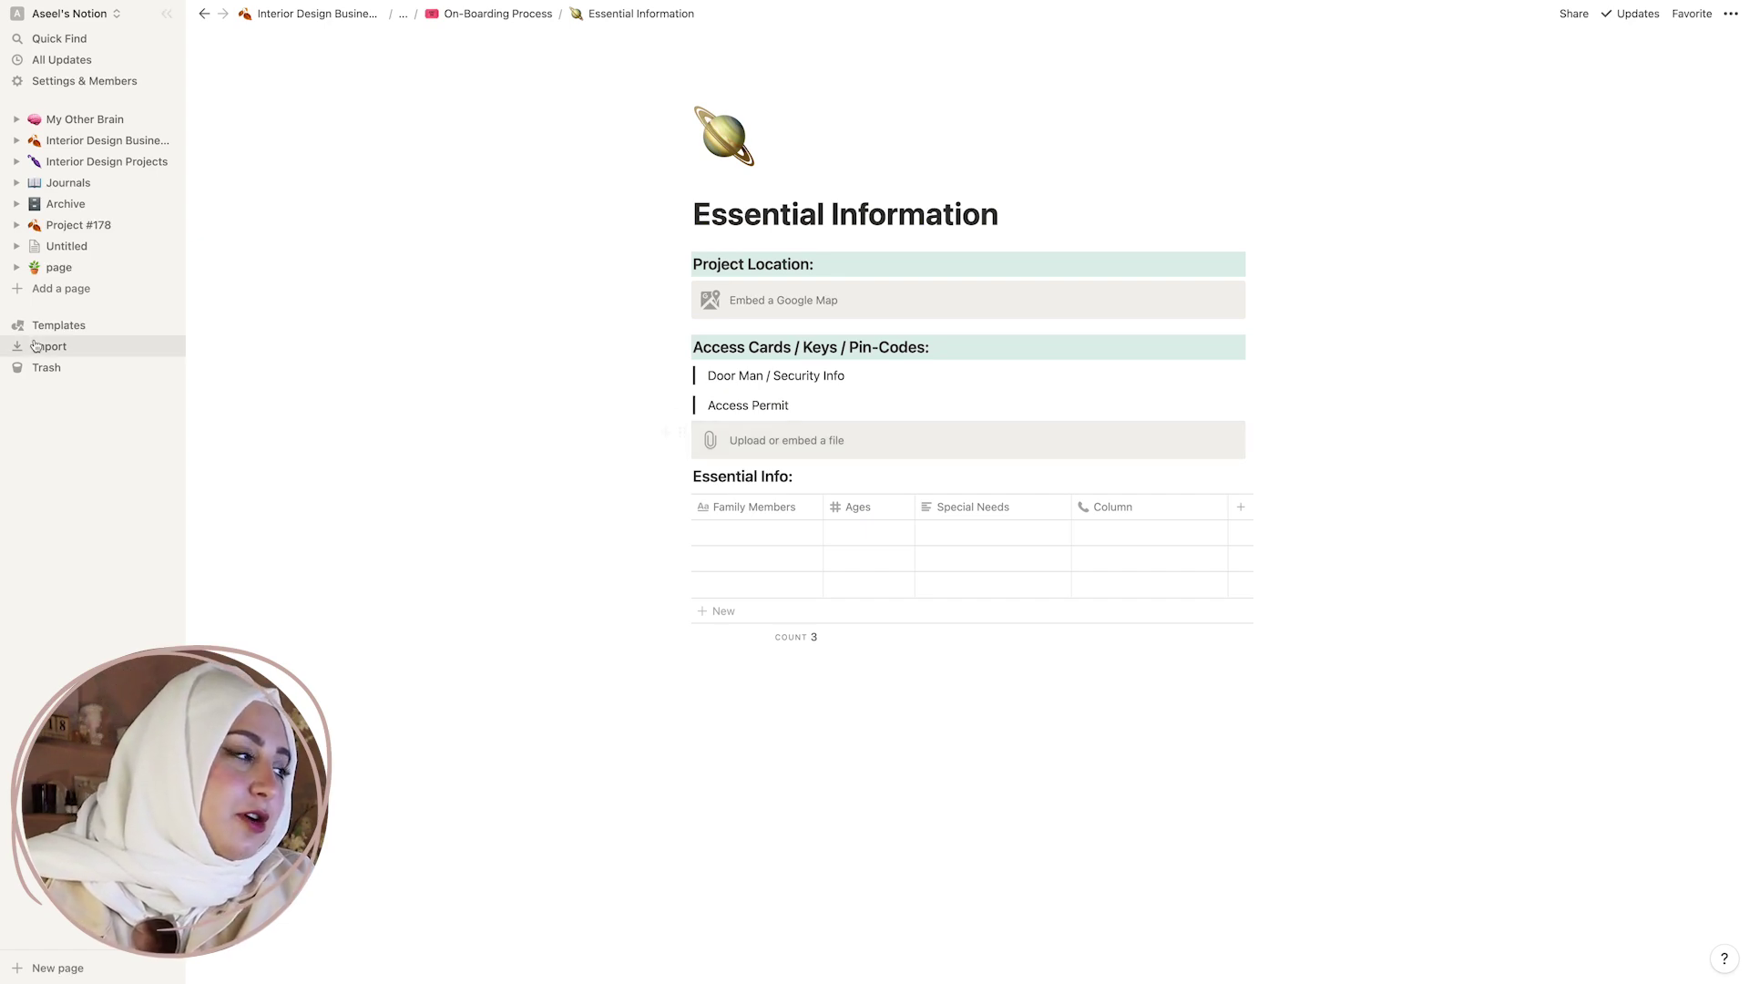
pyautogui.click(479, 13)
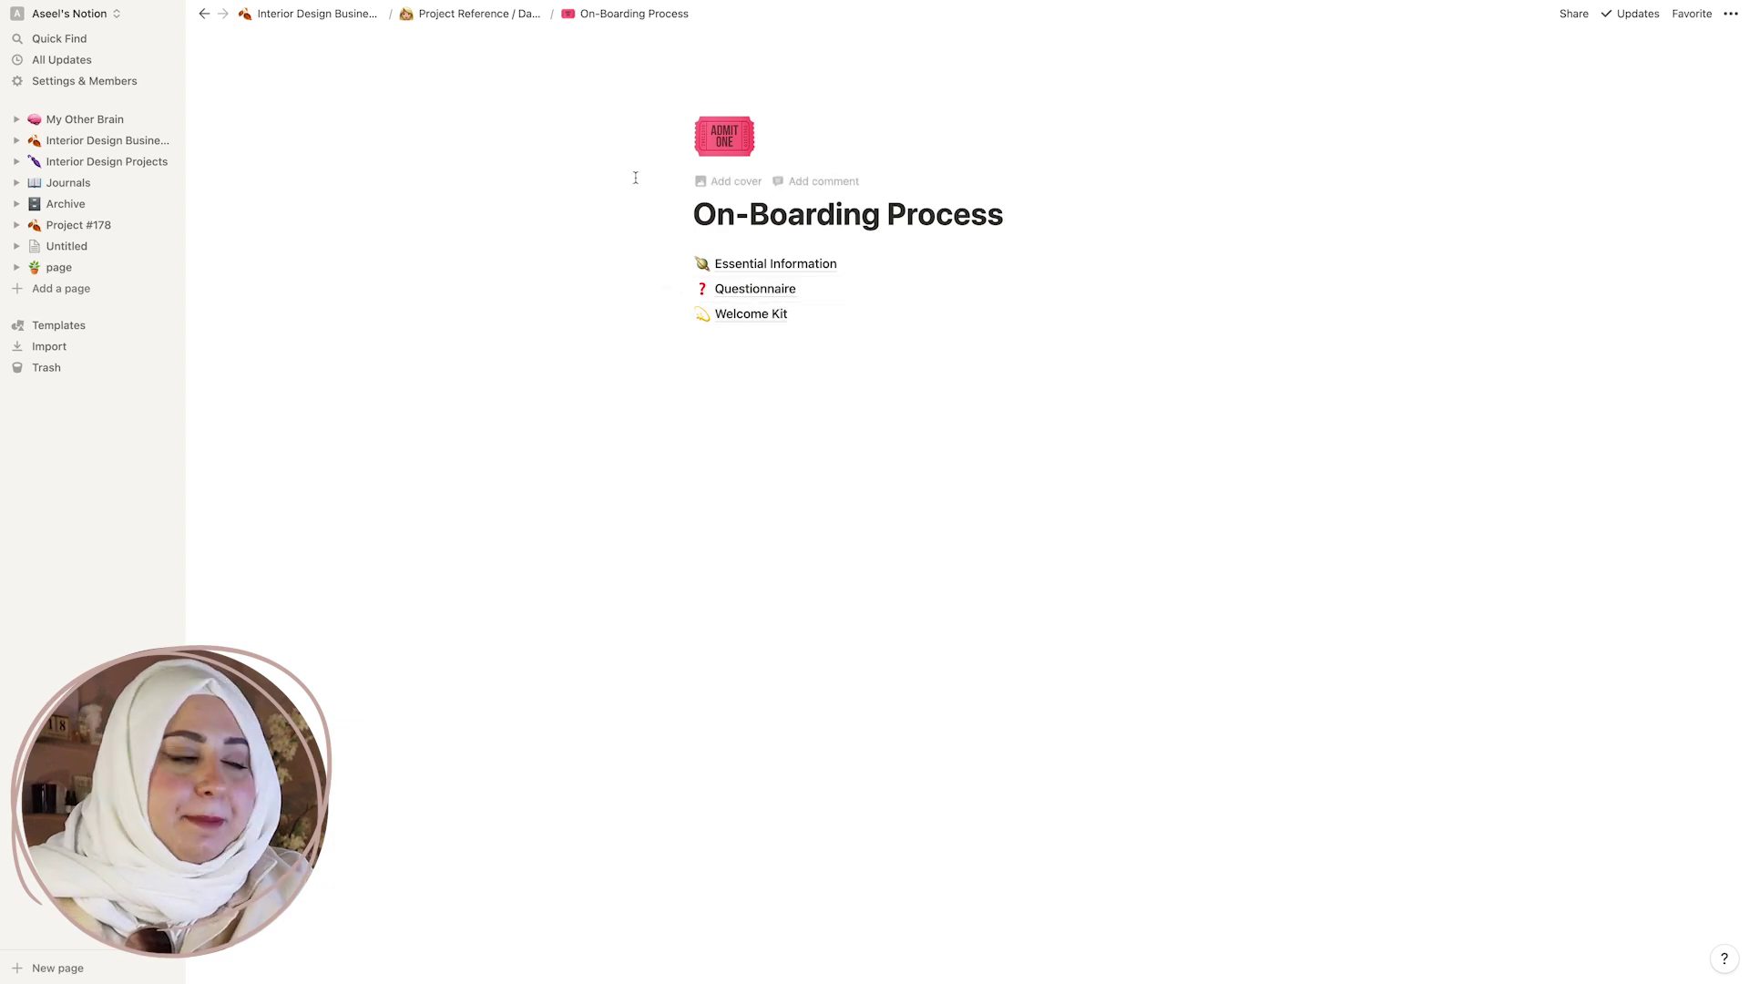
pyautogui.click(776, 313)
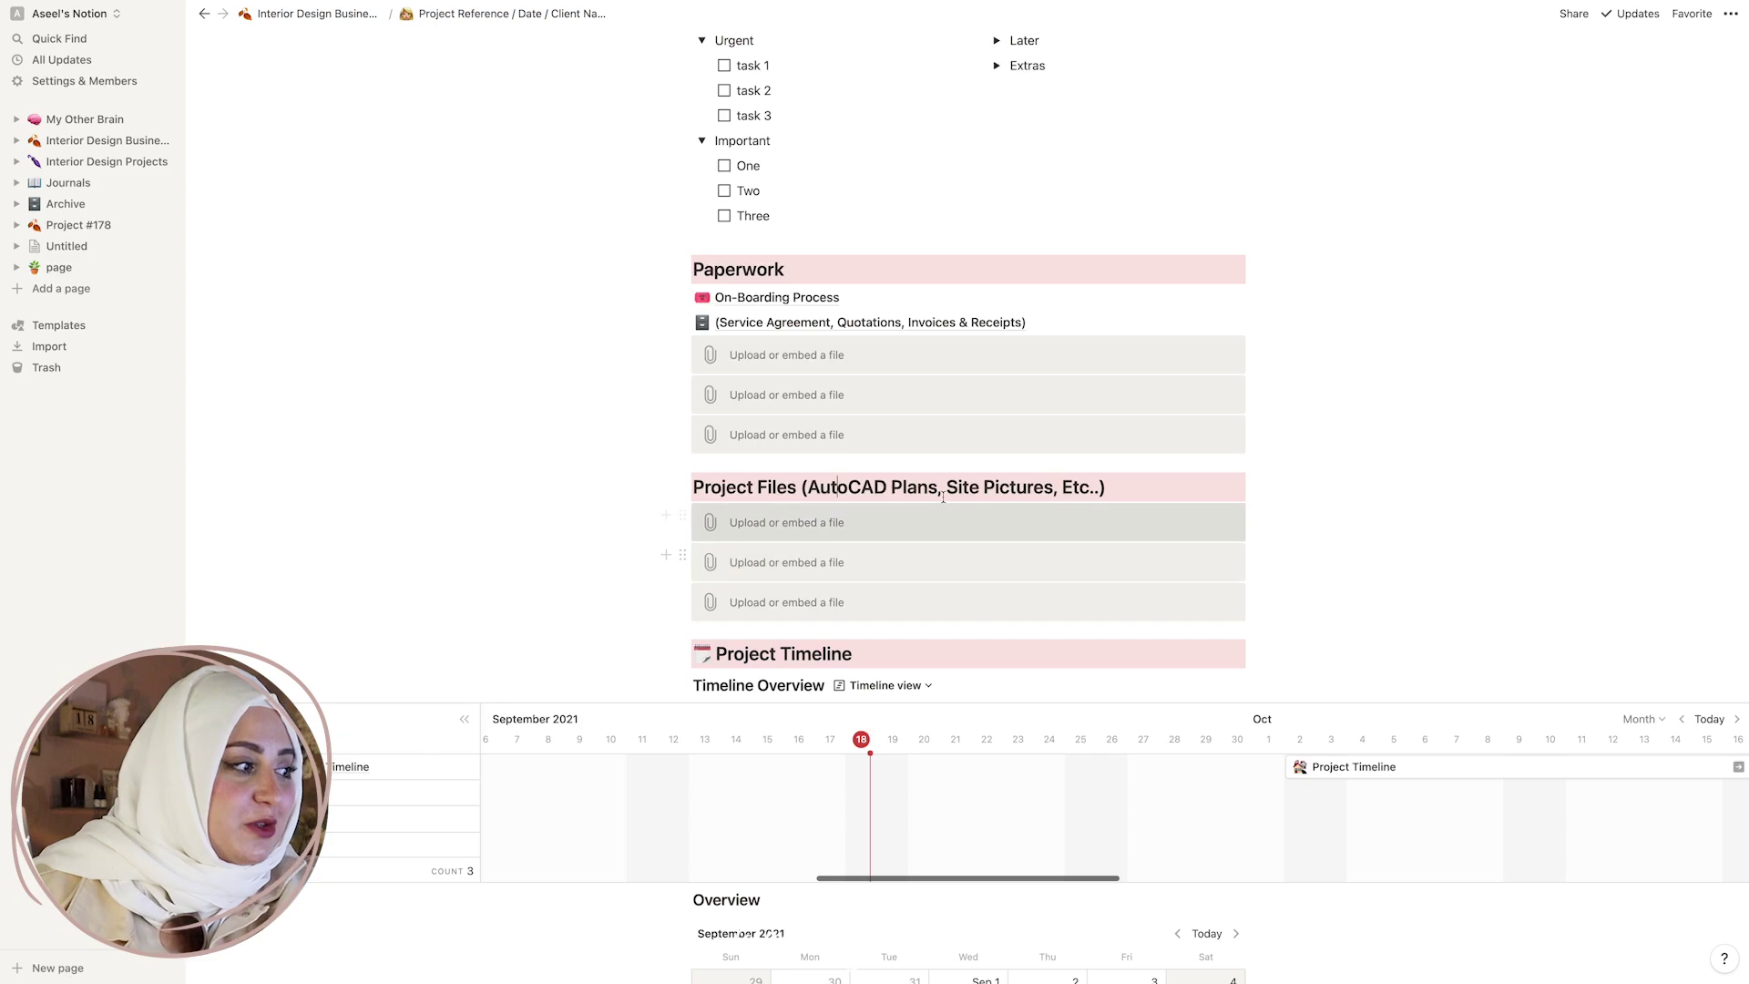
# Drag the Project Timeline bar so it spans September 14 to October 12.
pyautogui.scroll(-2, 947, 498)
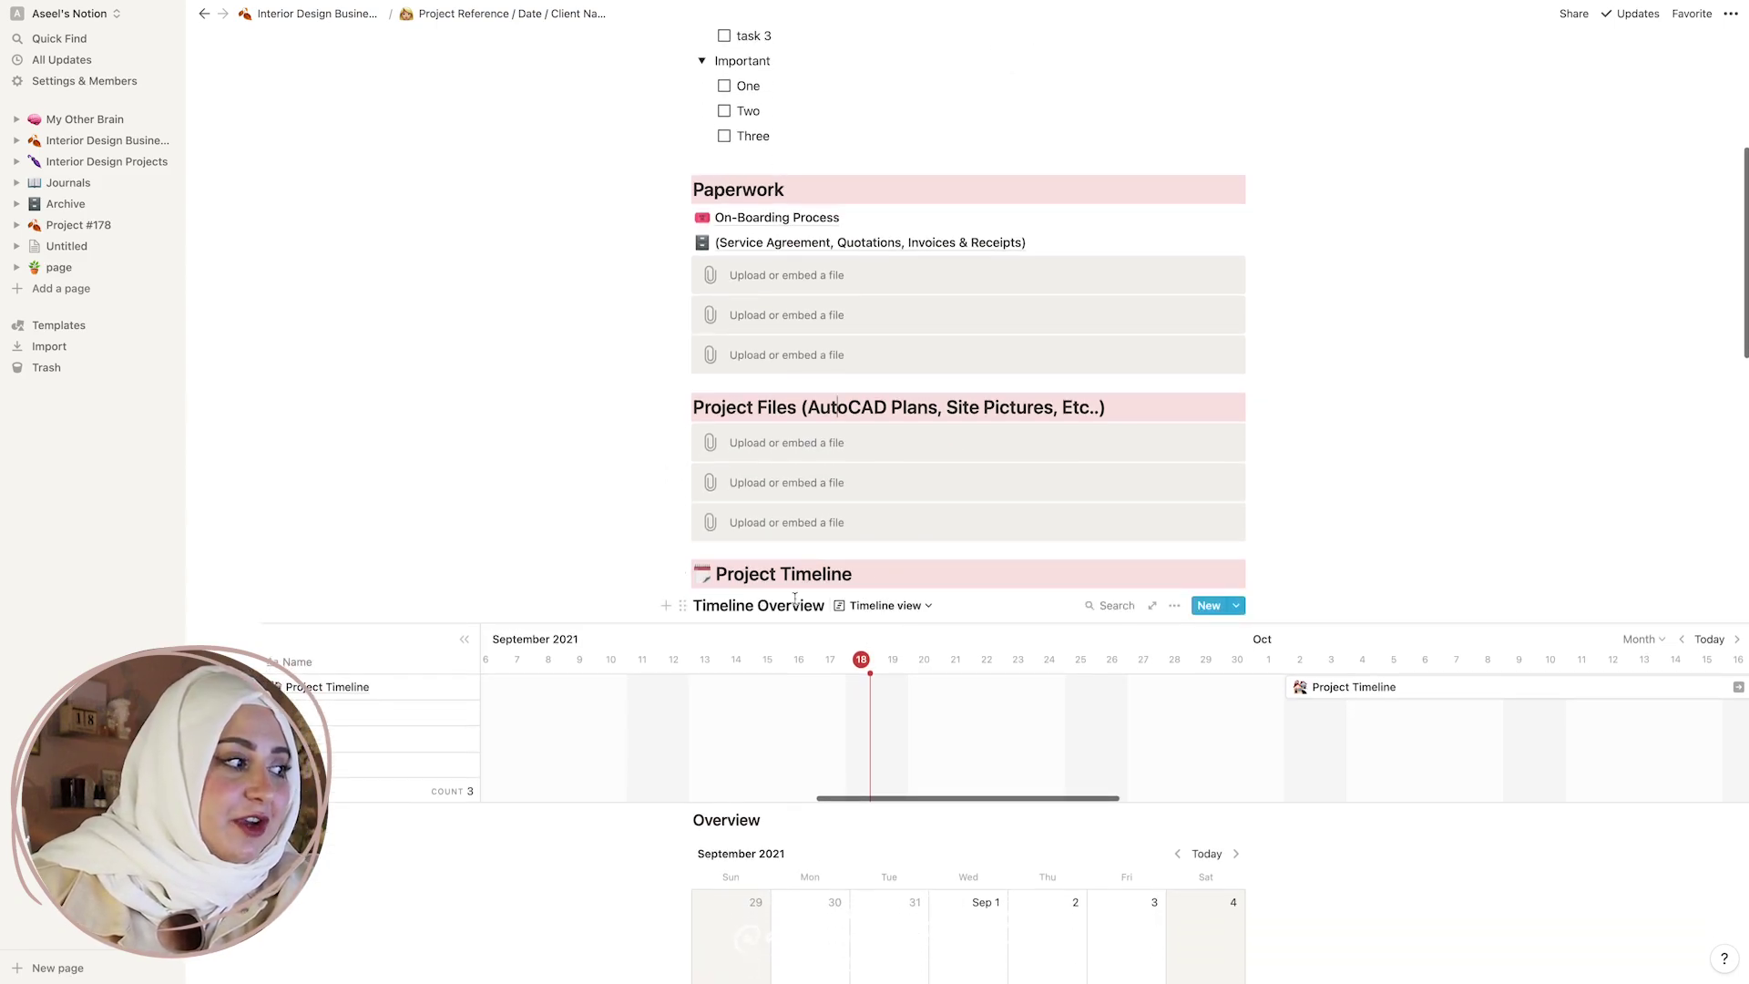
pyautogui.scroll(-2, 856, 637)
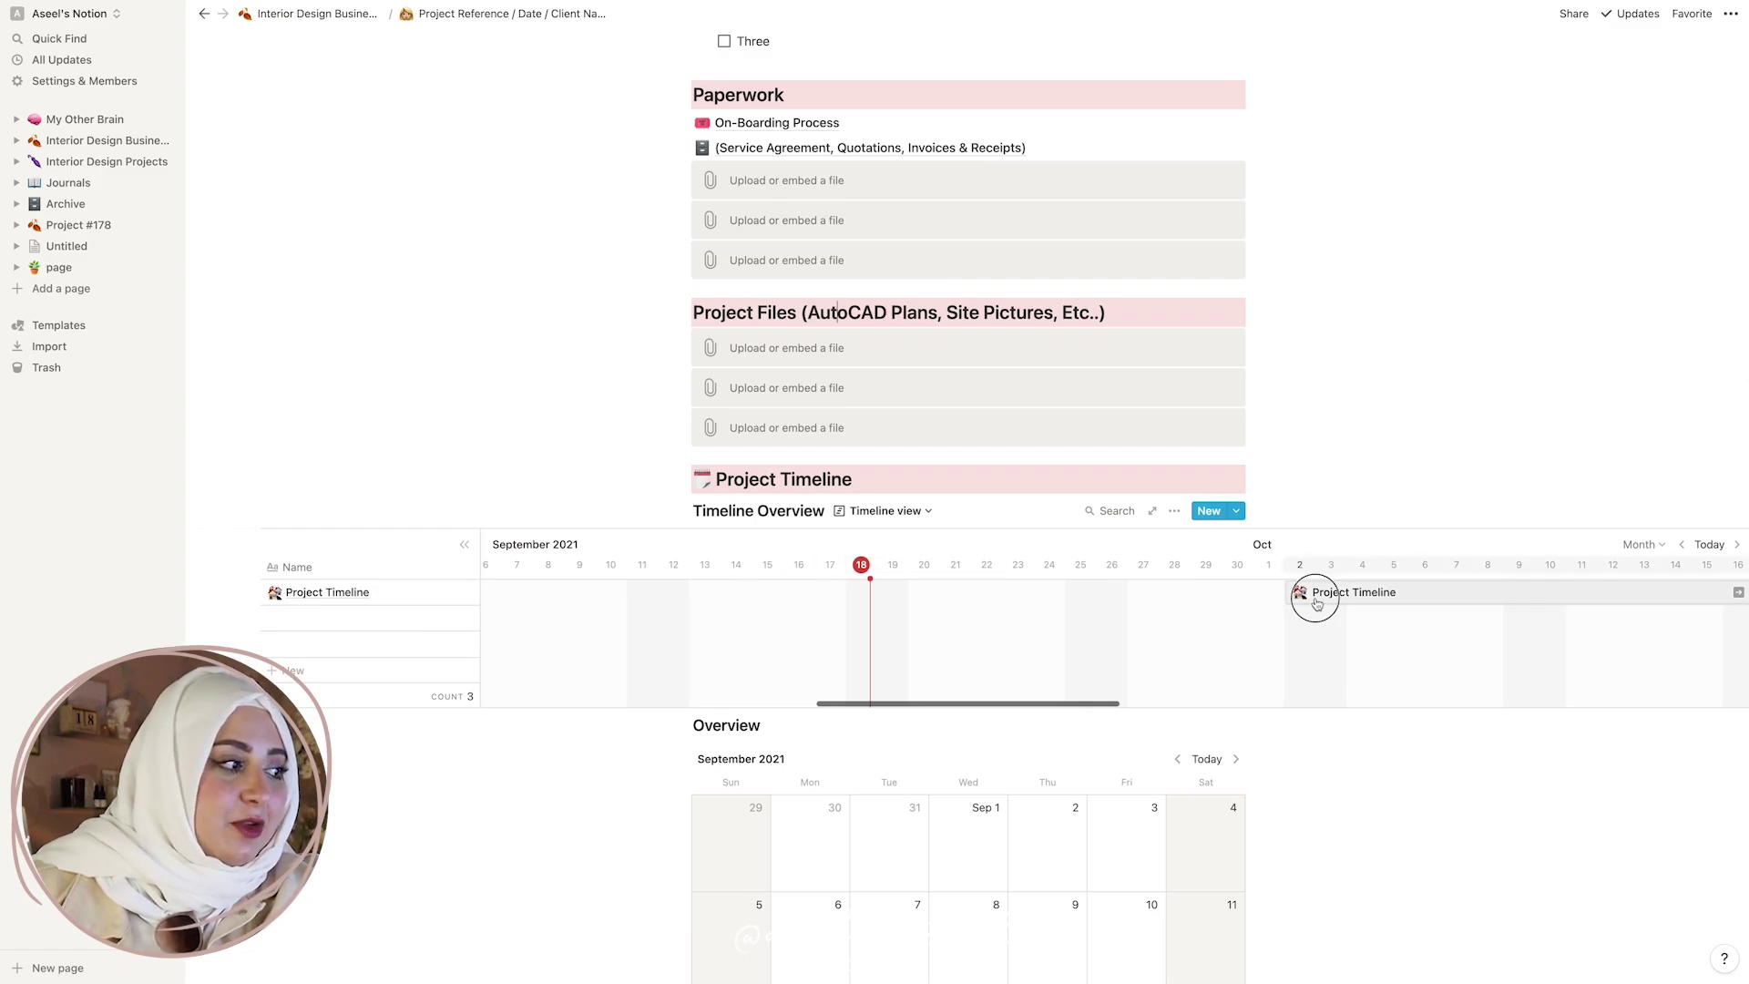
pyautogui.moveTo(1312, 593); pyautogui.dragTo(1282, 619)
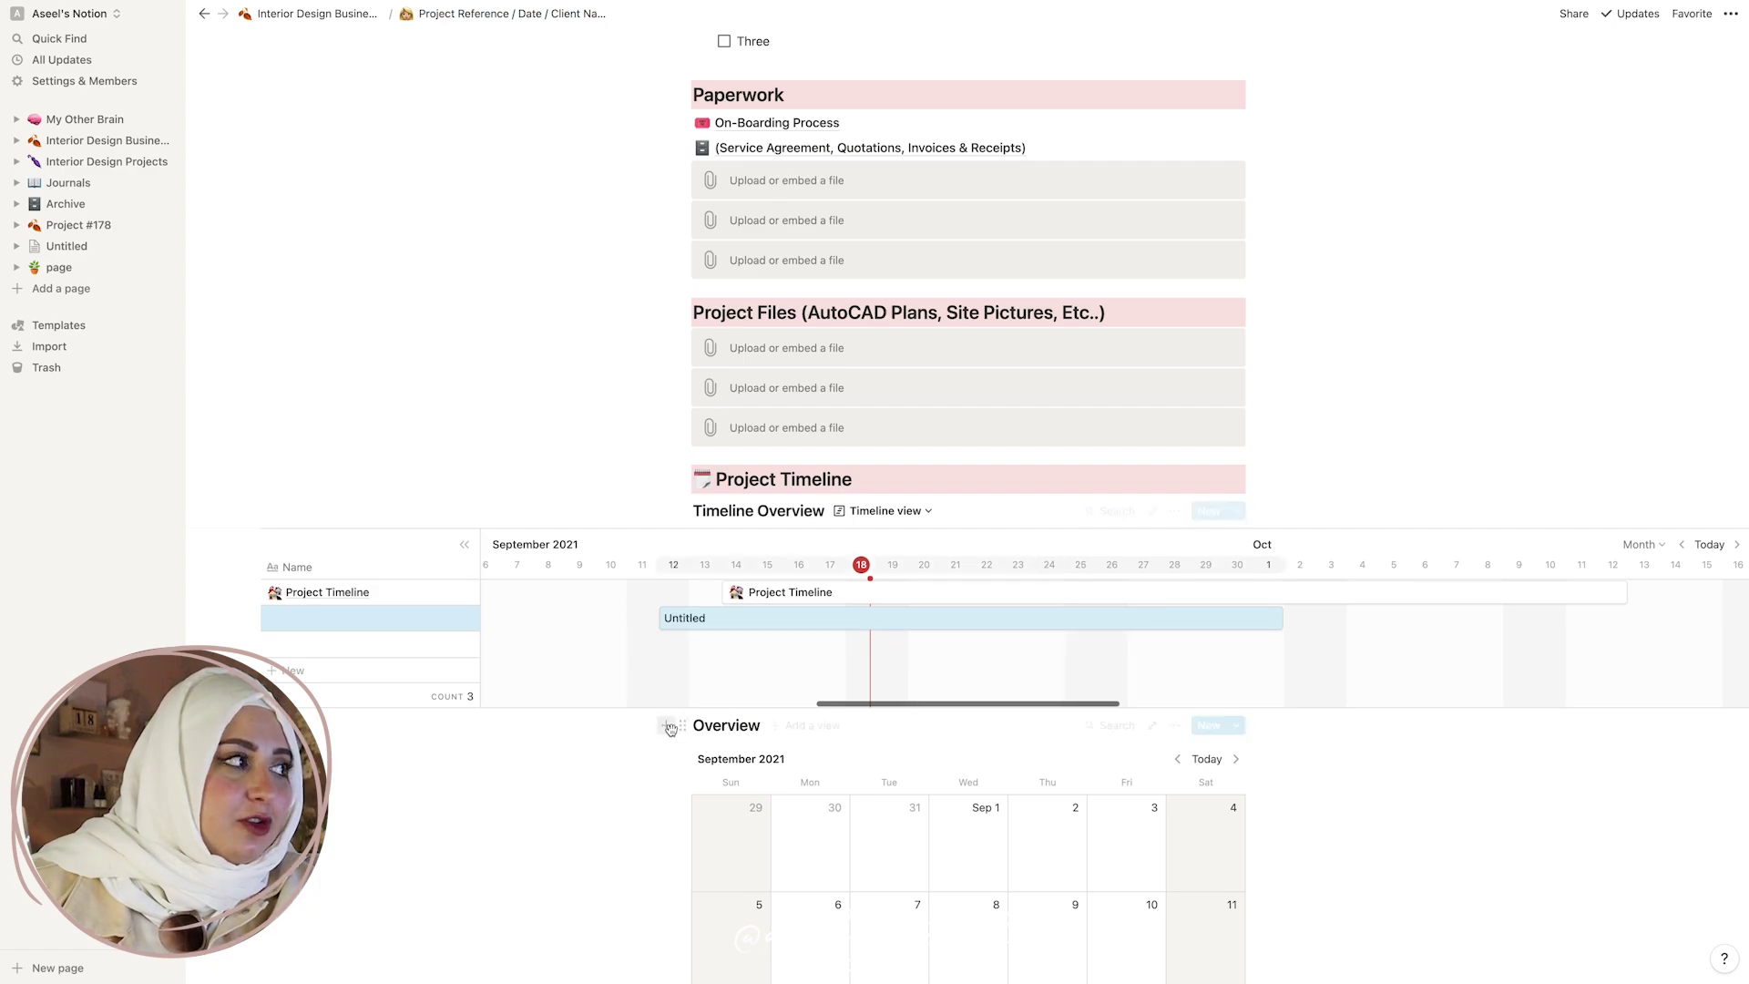
# Preview the Untitled timeline entry, close it, and move down to the Design Process checklist.
pyautogui.click(777, 617)
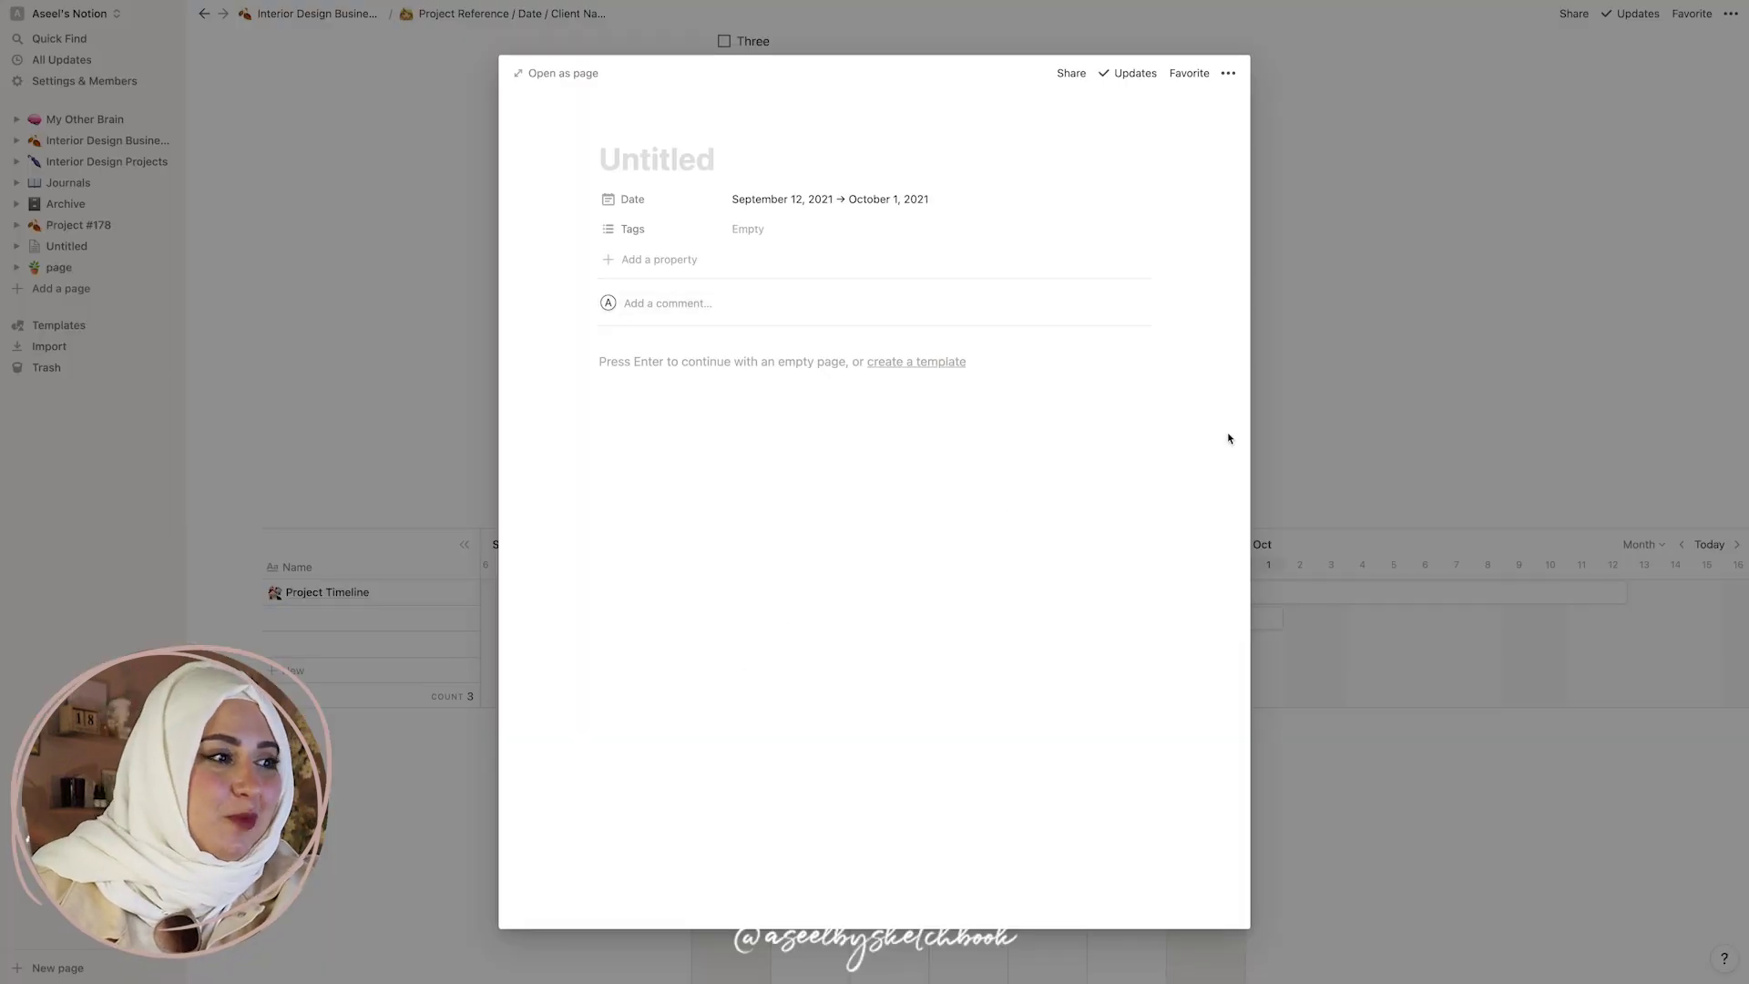
pyautogui.click(1608, 424)
pyautogui.scroll(-6, 988, 577)
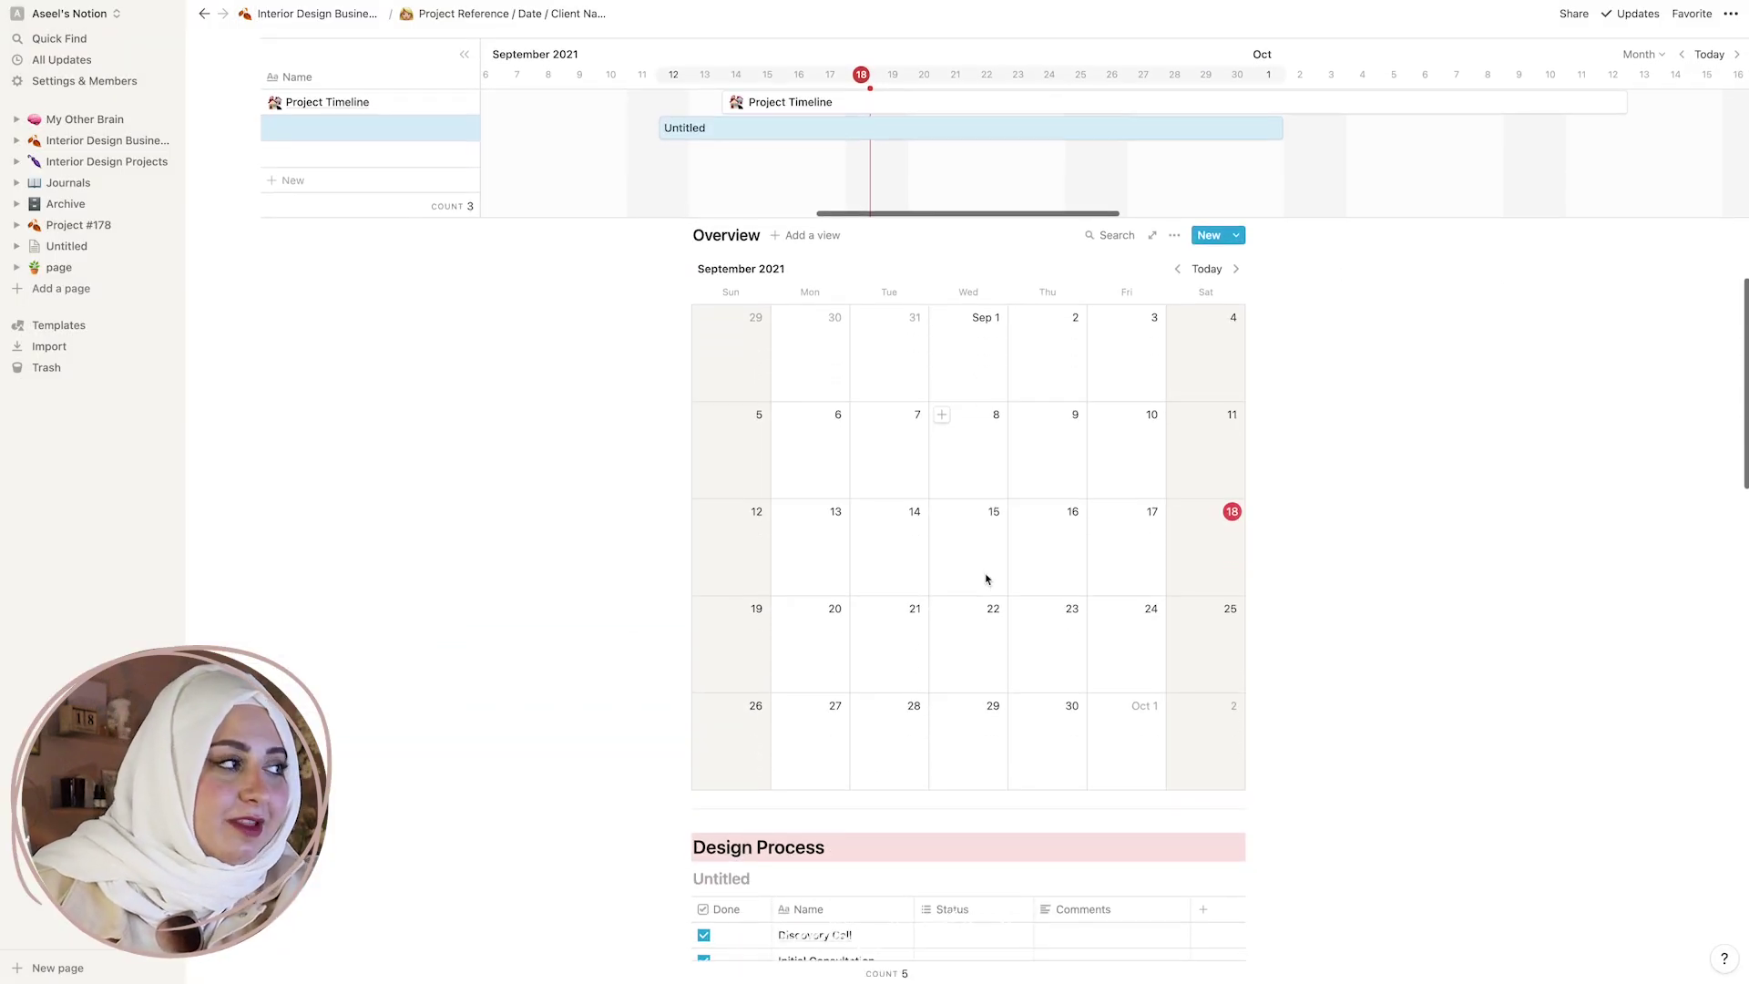
pyautogui.scroll(-2, 986, 578)
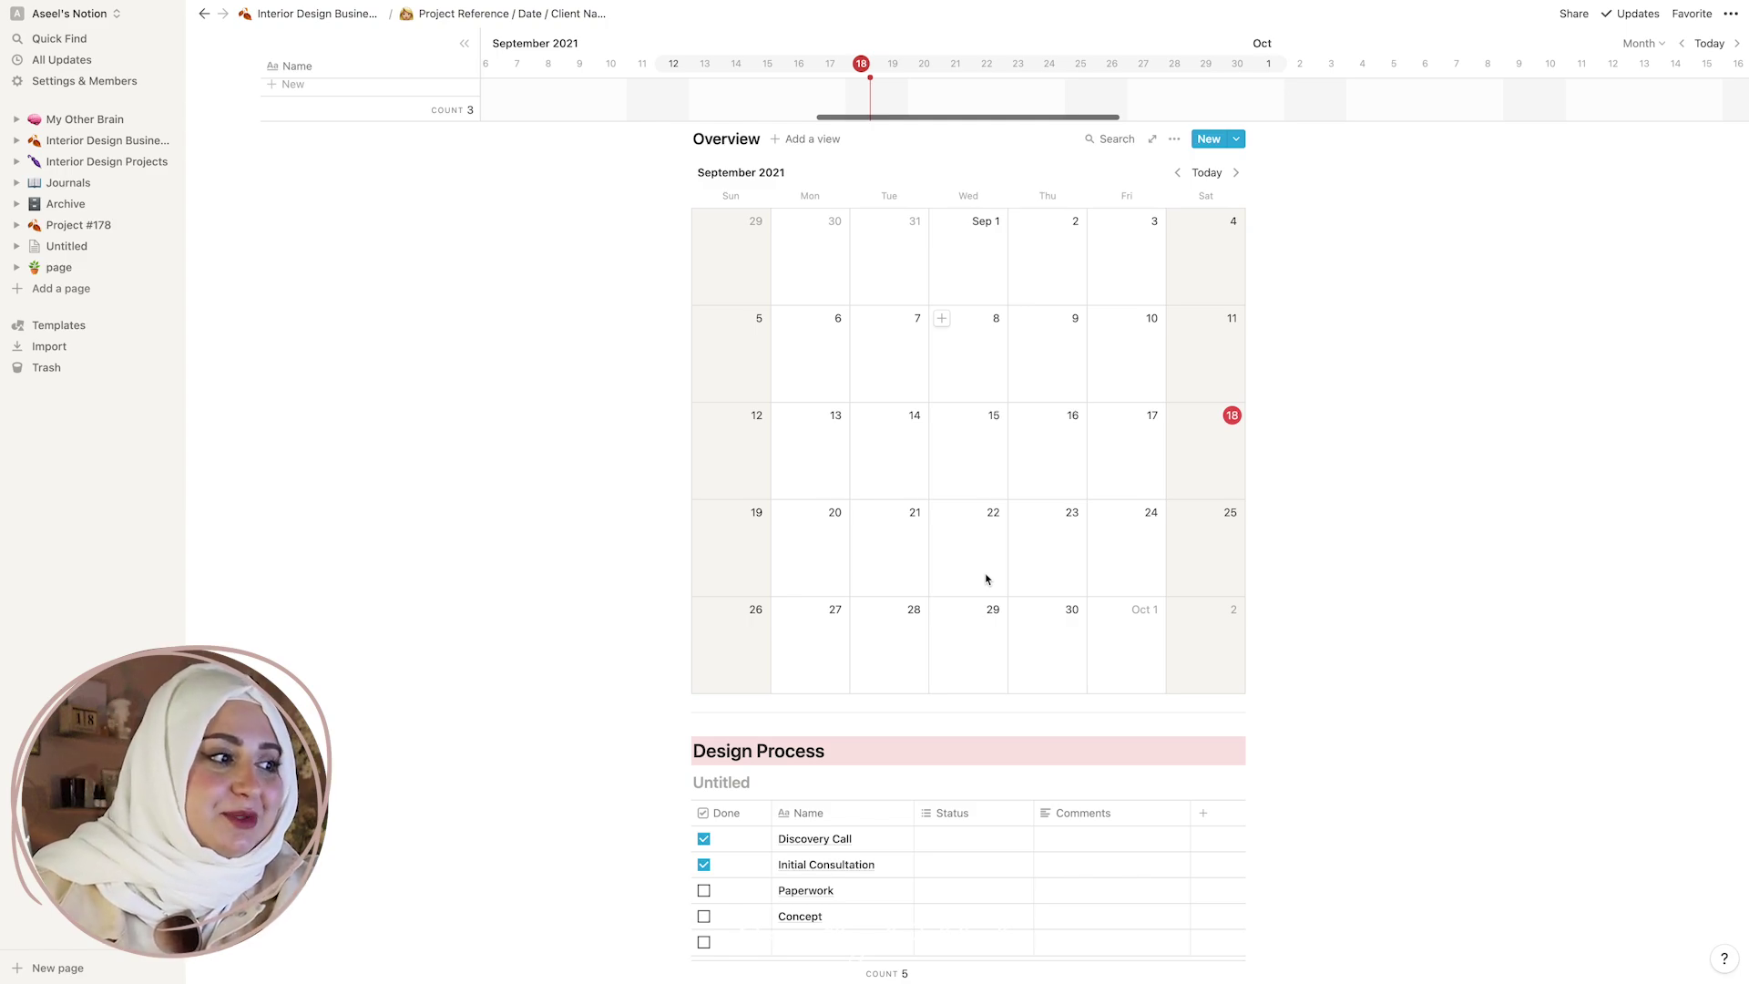
pyautogui.scroll(-1, 986, 579)
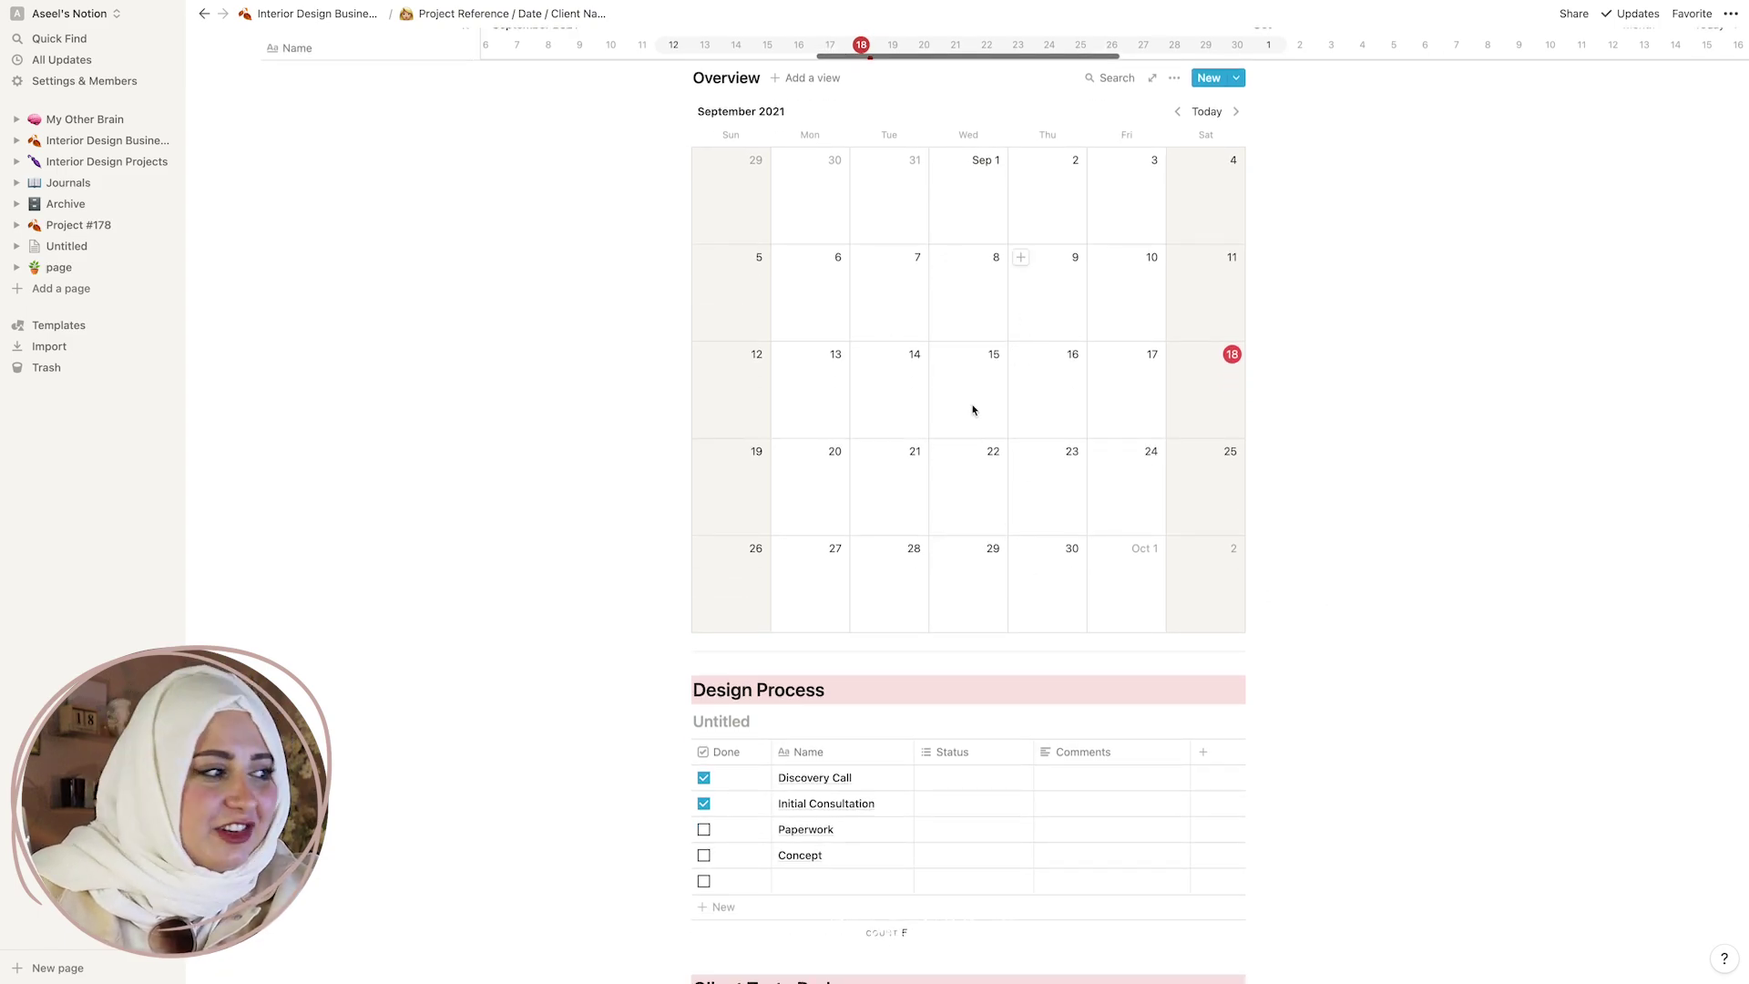
pyautogui.scroll(-5, 1123, 436)
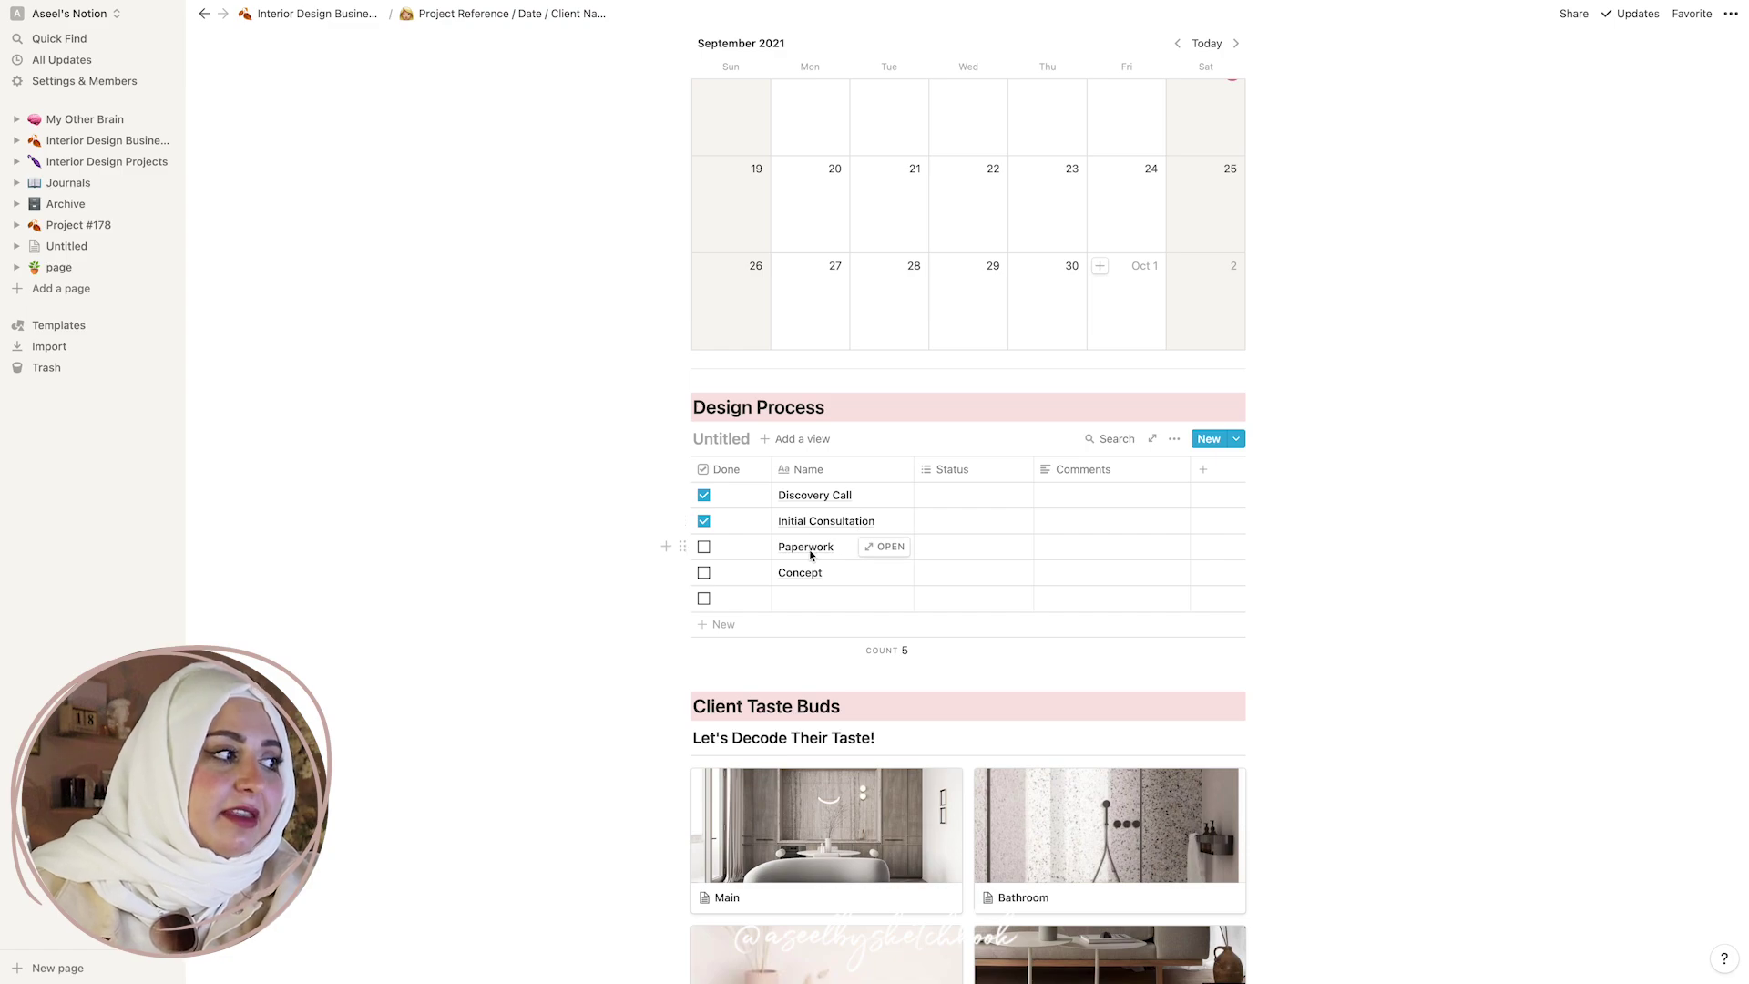
# Start a bulleted list in the empty Discovery Call page, close it, and reach the Client Taste Buds gallery.
pyautogui.click(841, 494)
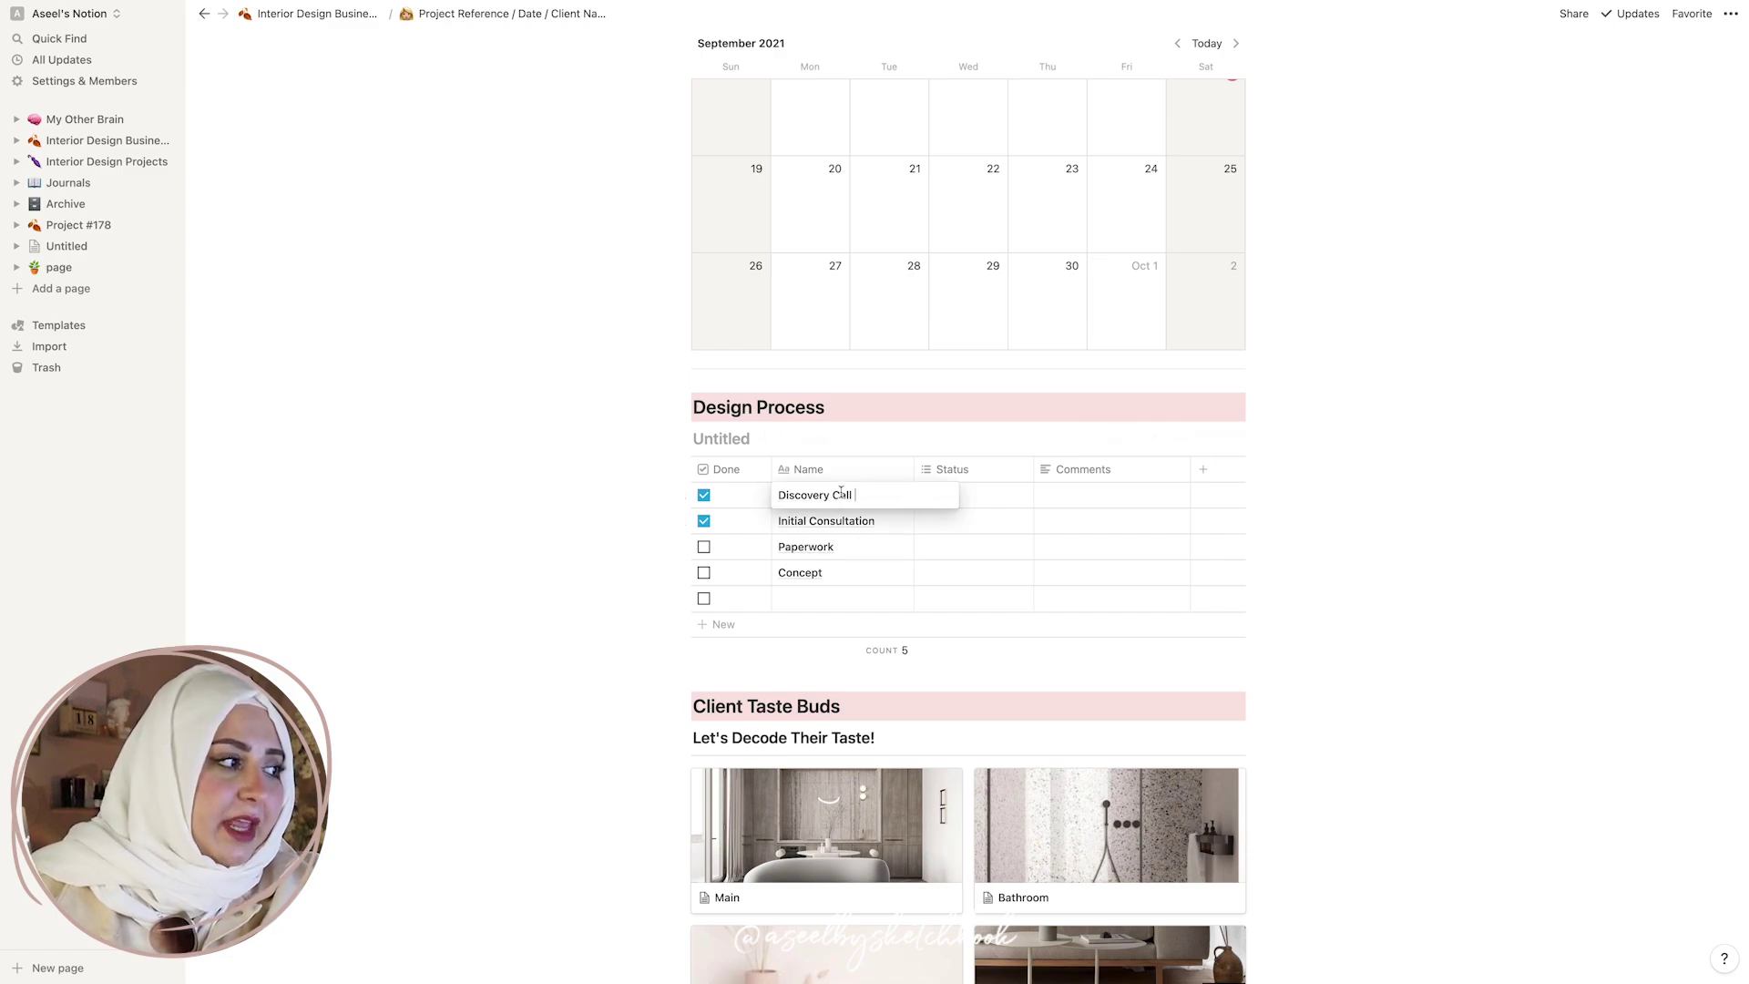
pyautogui.click(884, 495)
pyautogui.click(775, 388)
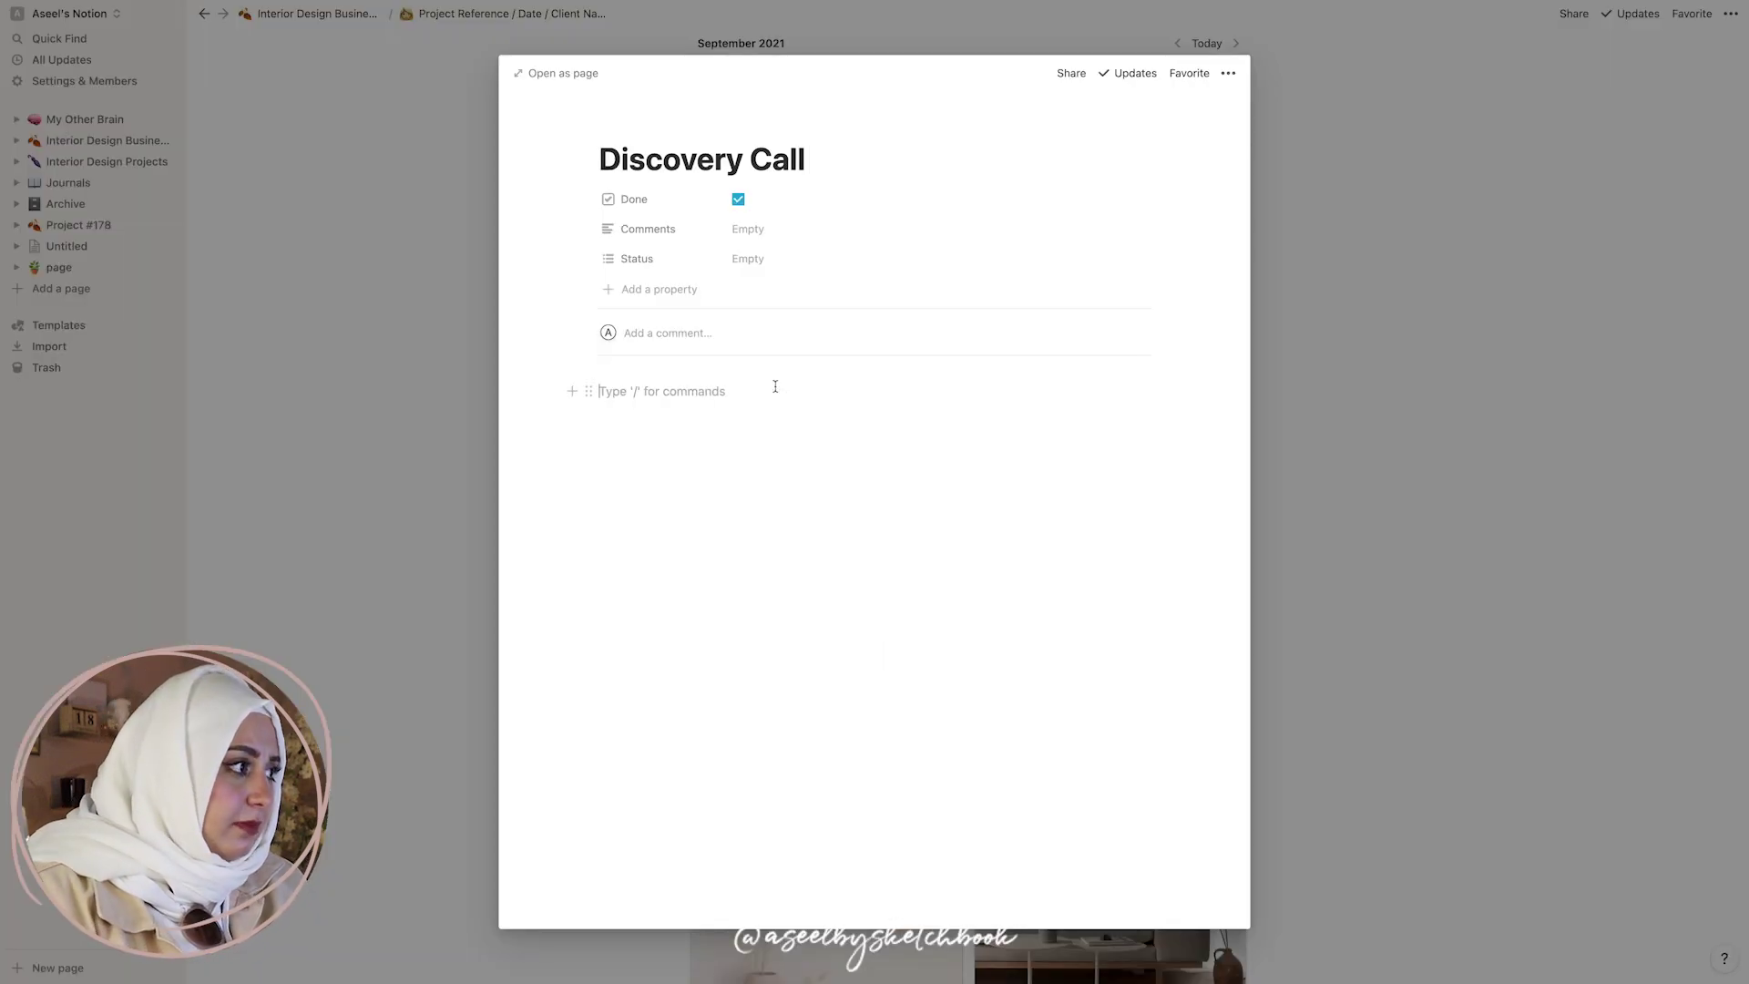
pyautogui.write('/bul')
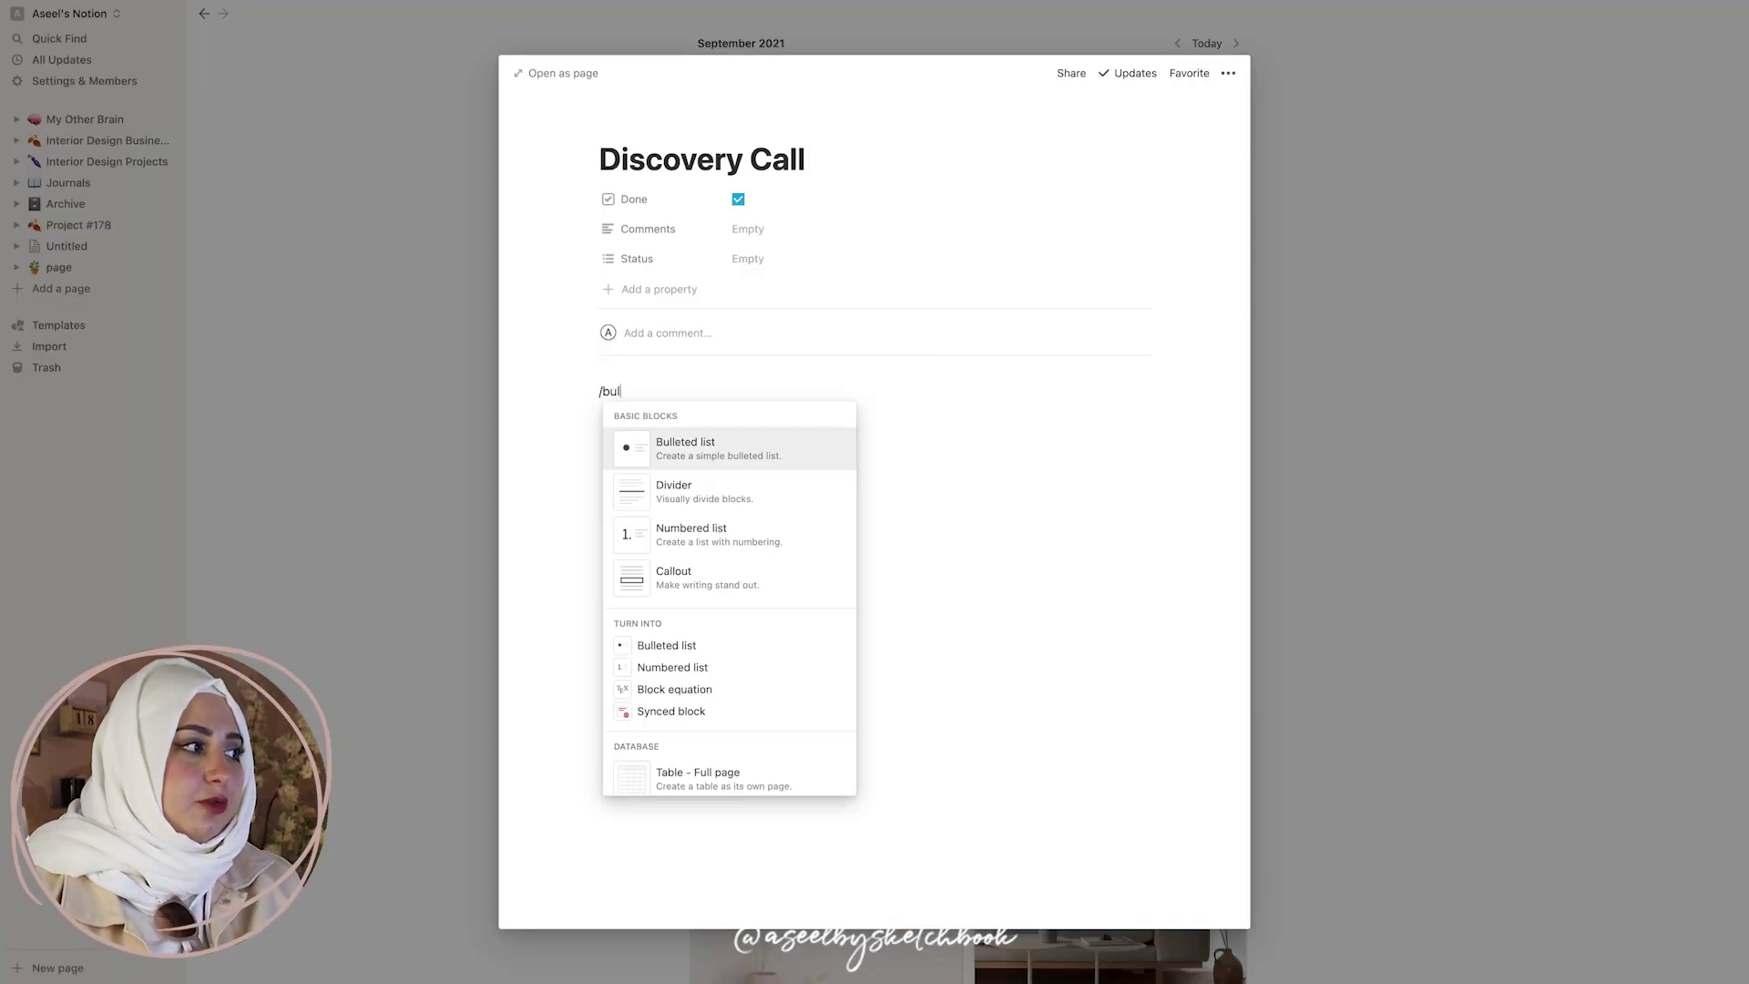
pyautogui.press('Return')
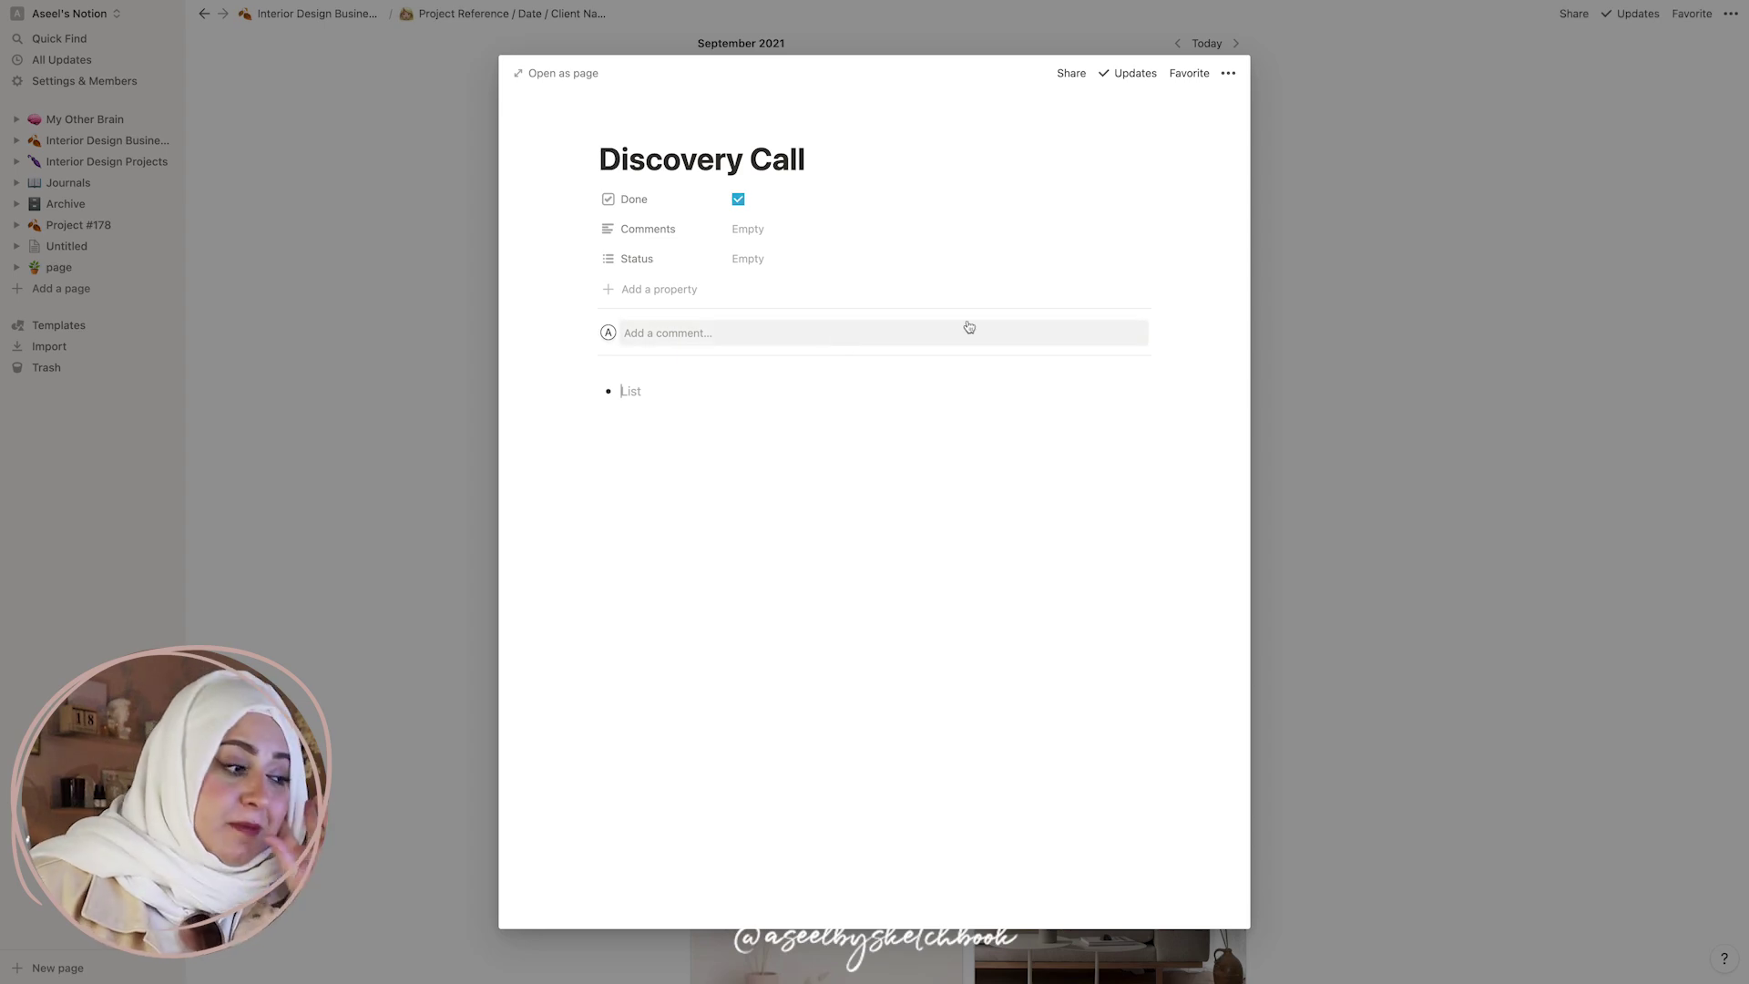
pyautogui.click(1346, 364)
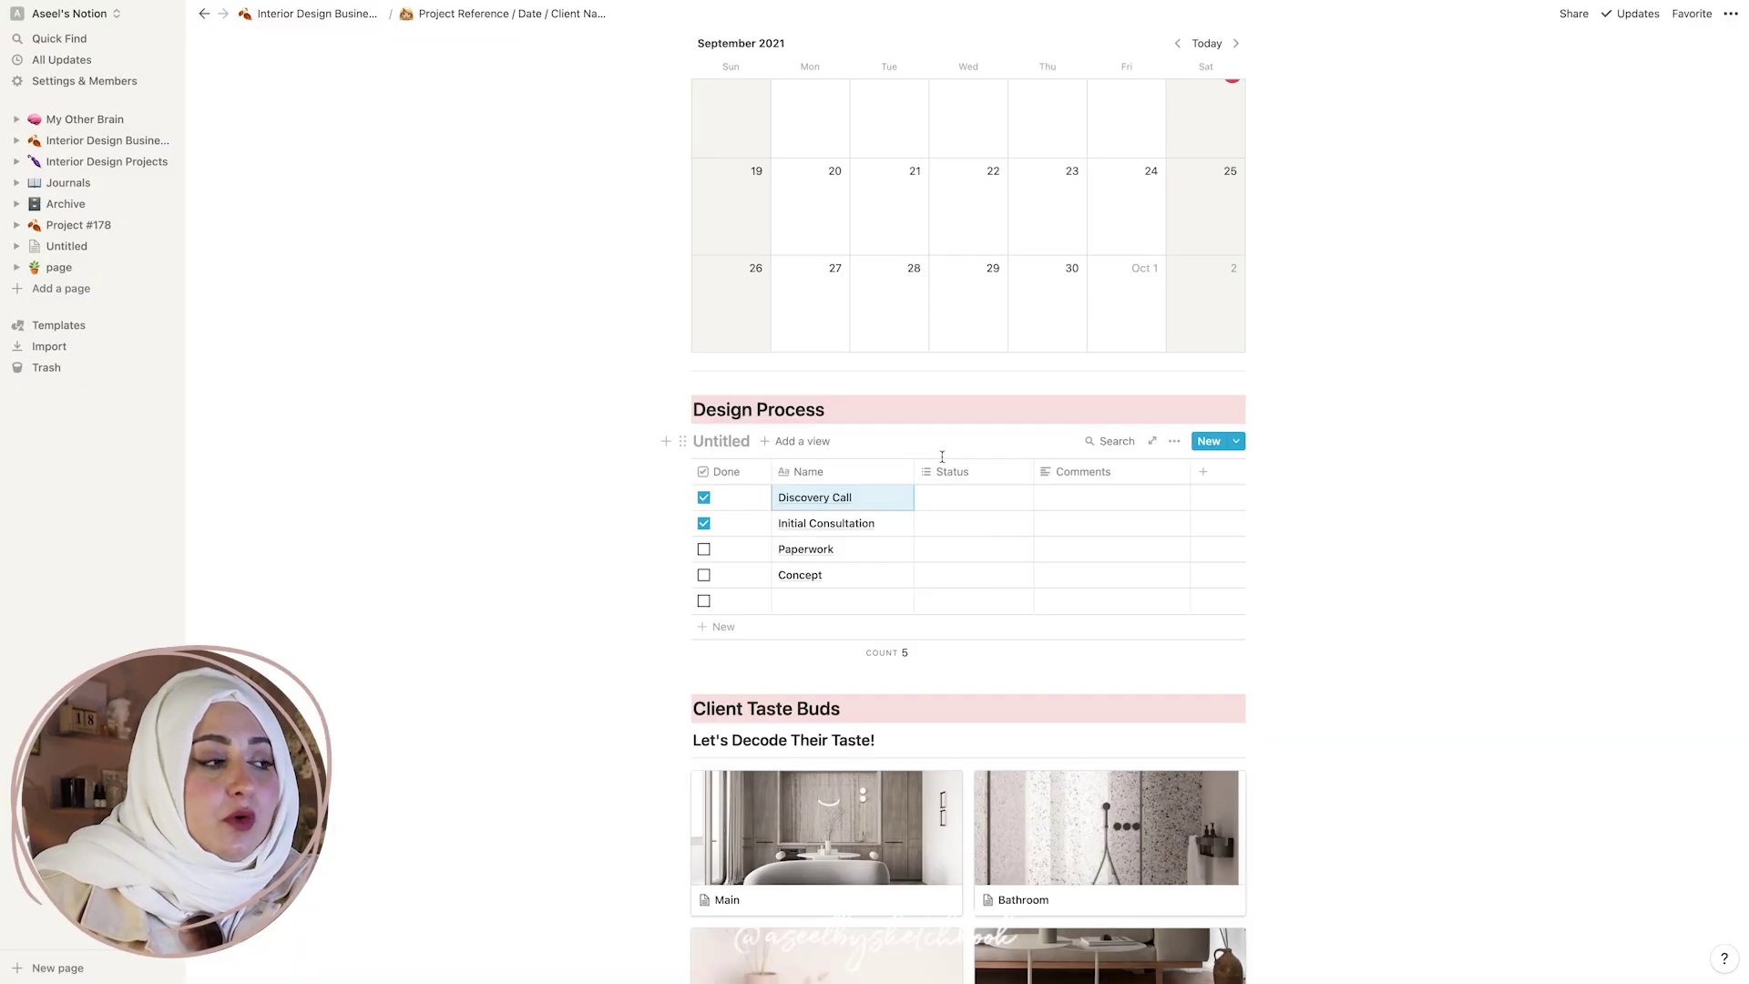
pyautogui.scroll(-1, 1021, 476)
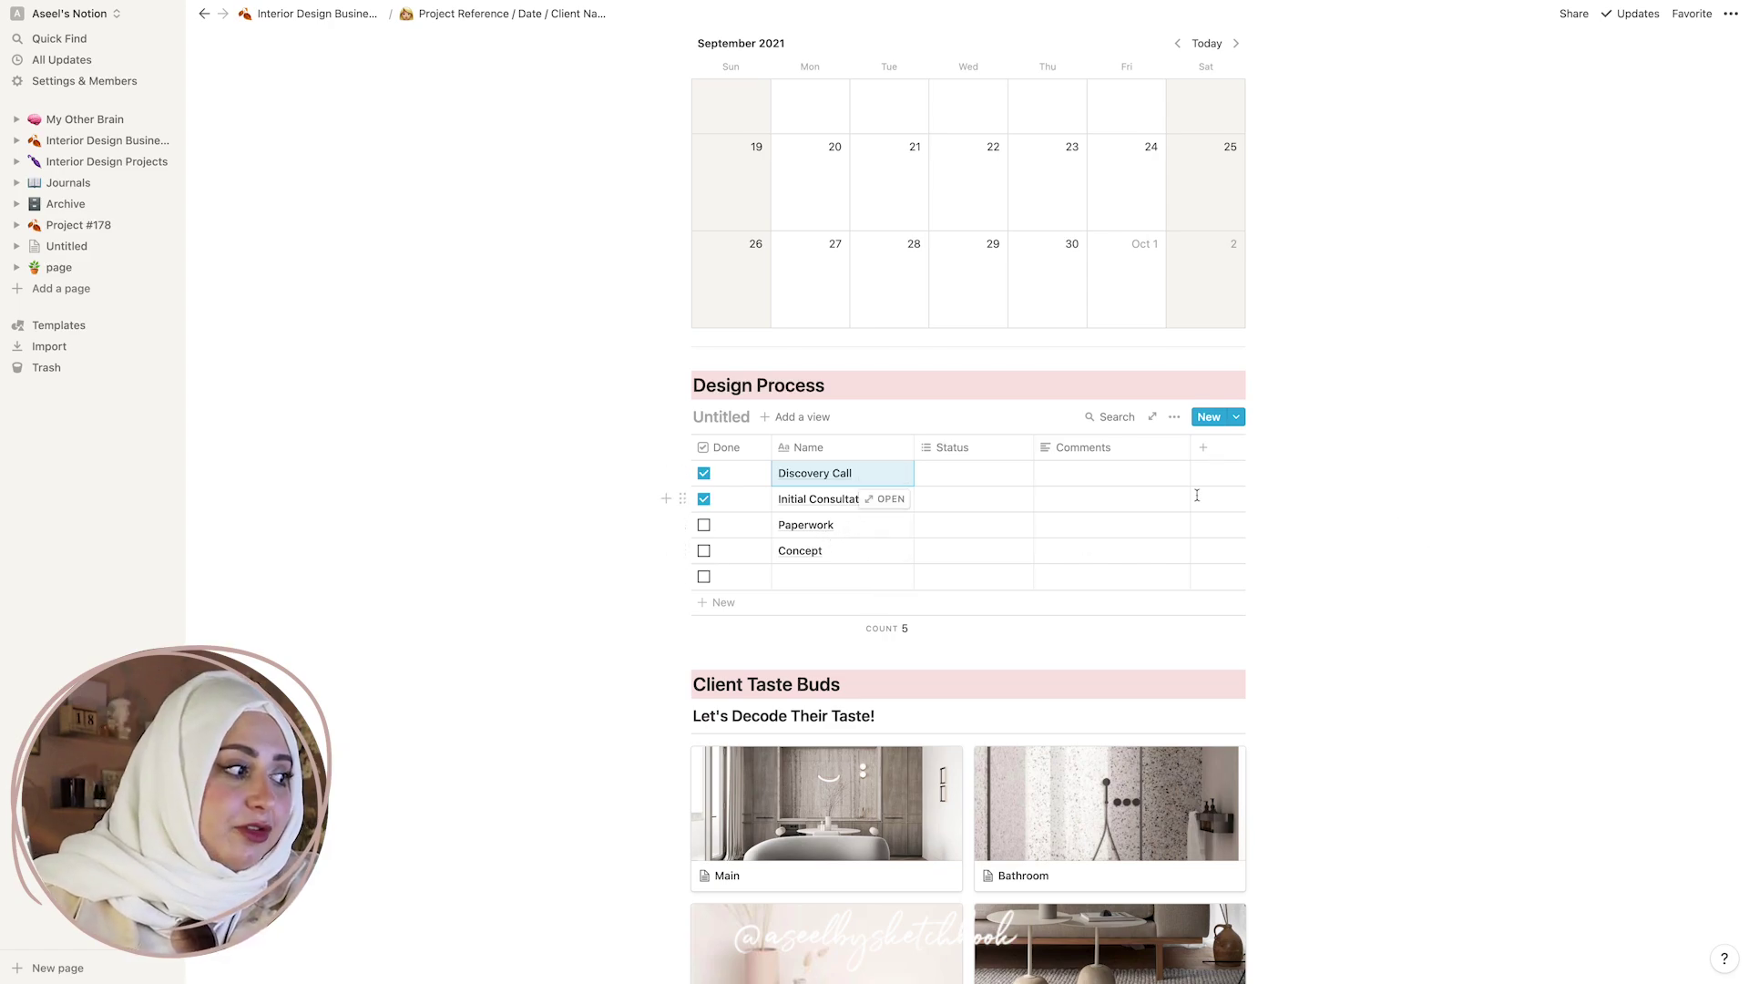
pyautogui.scroll(-3, 1196, 495)
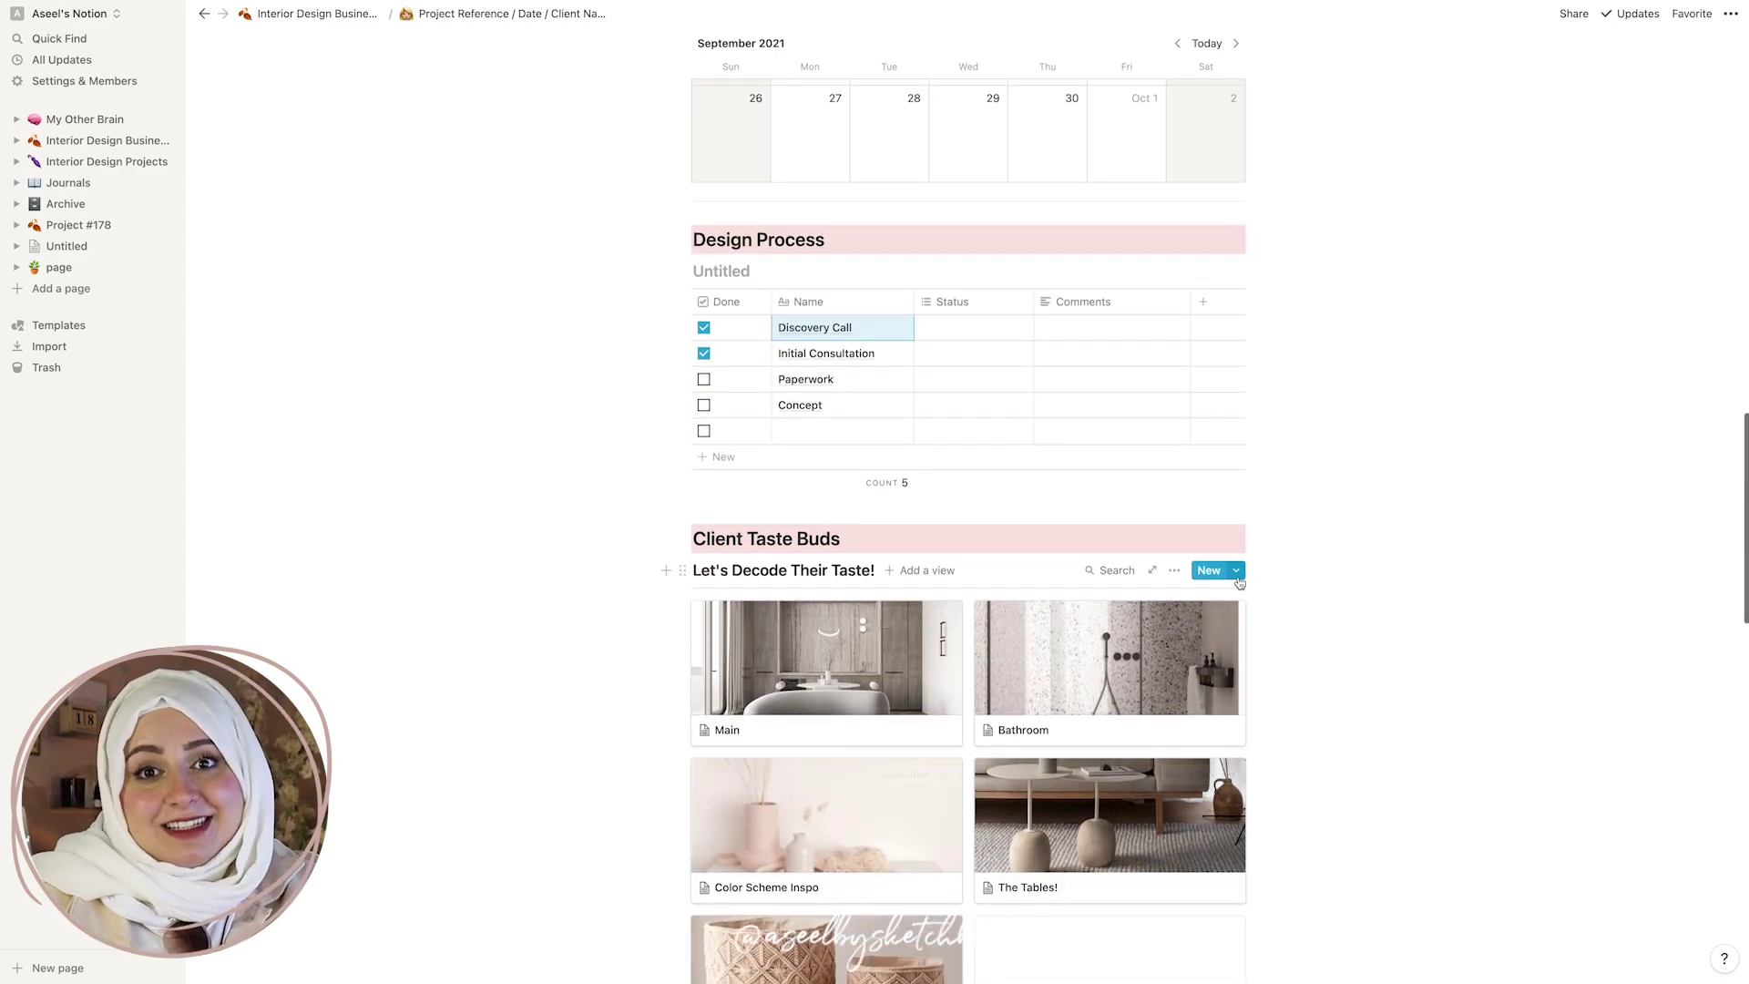
pyautogui.scroll(-2, 1240, 583)
pyautogui.scroll(-3, 1239, 583)
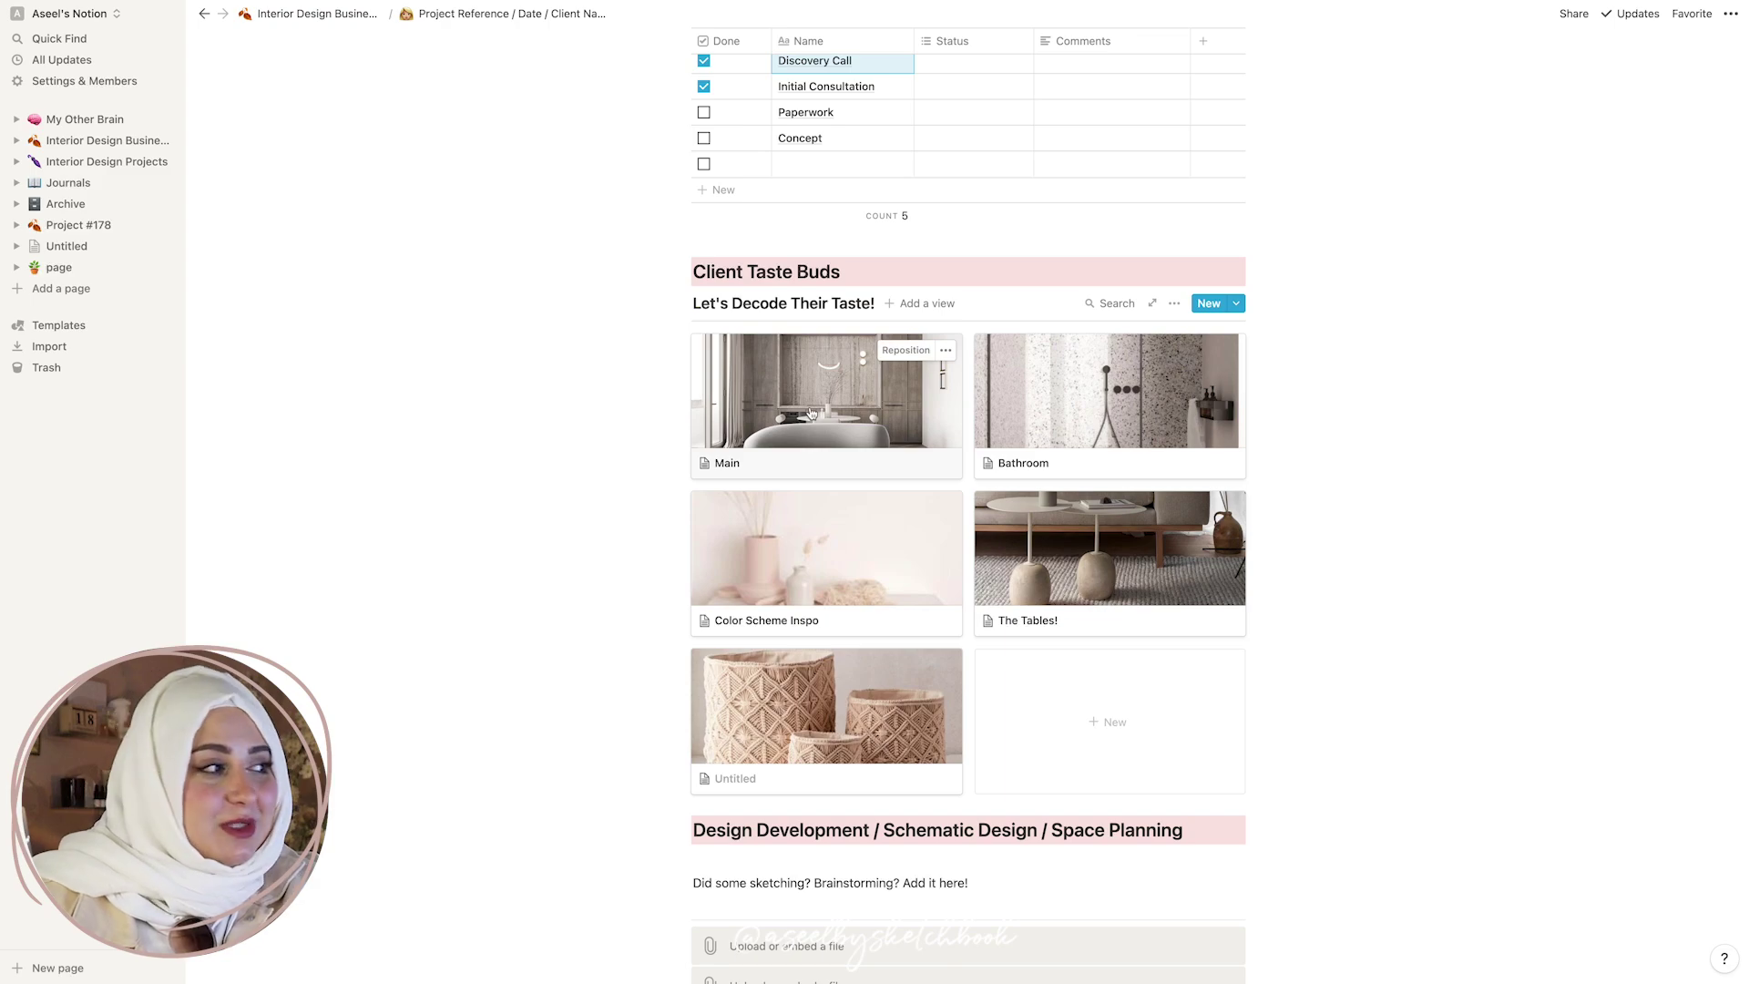
pyautogui.scroll(-1, 811, 413)
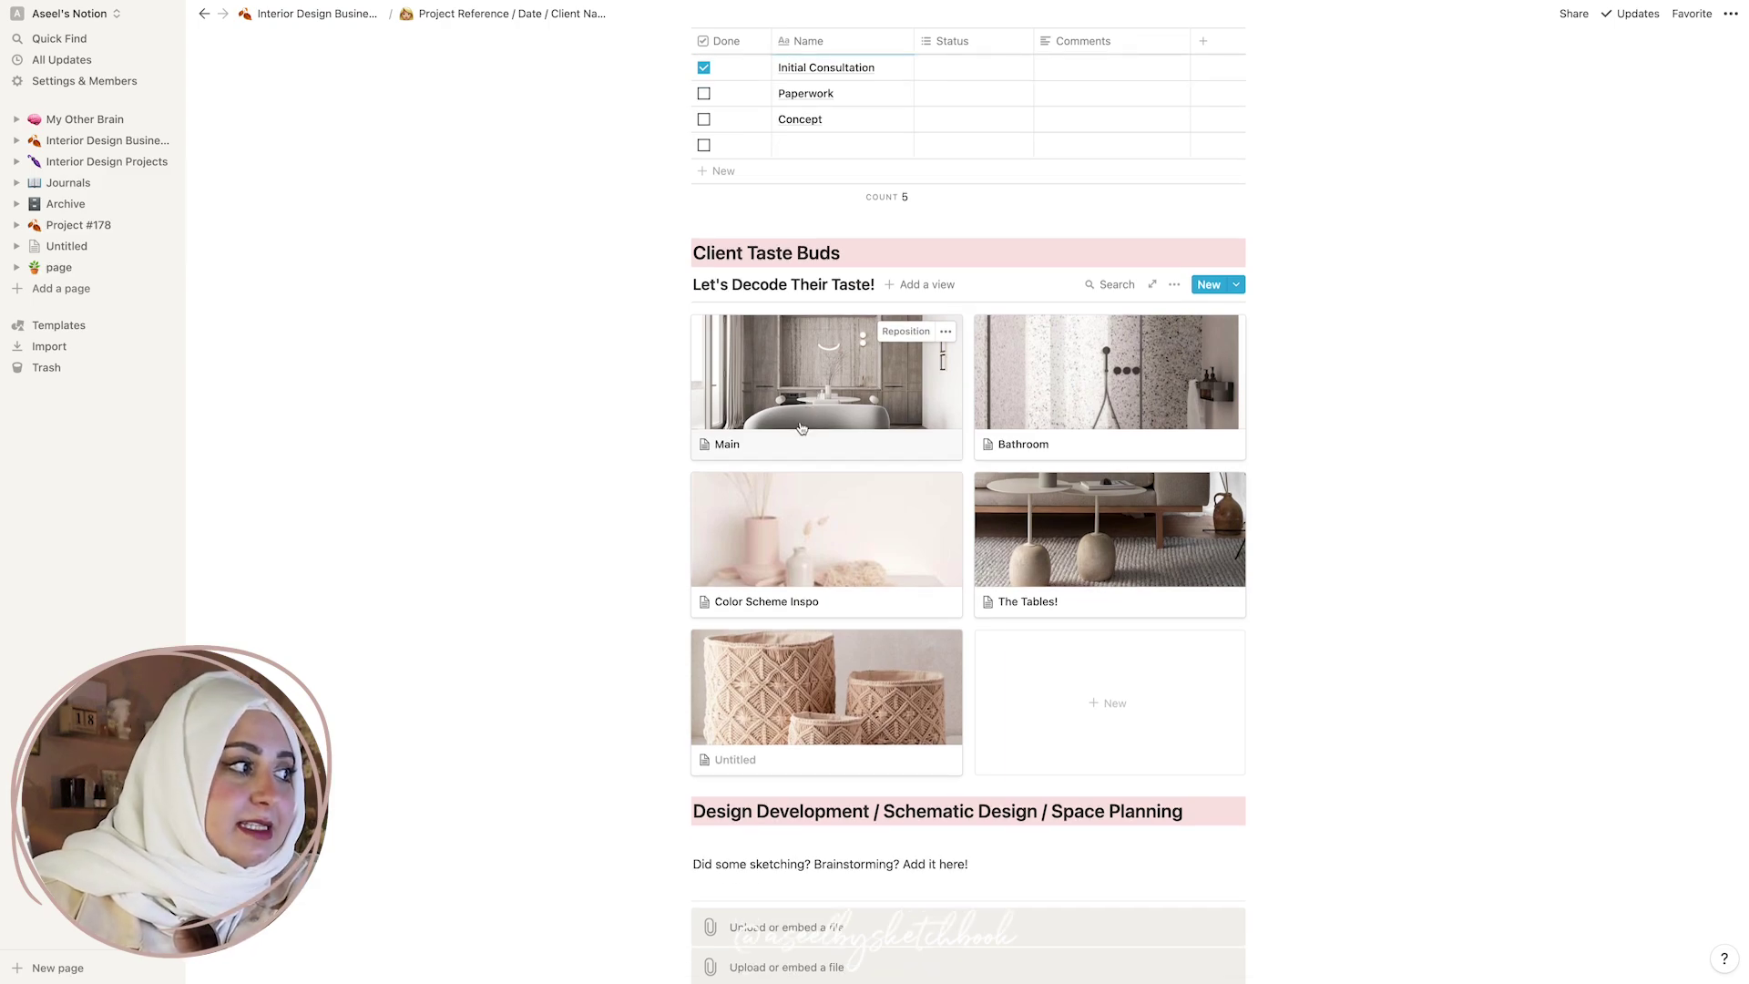
pyautogui.click(754, 425)
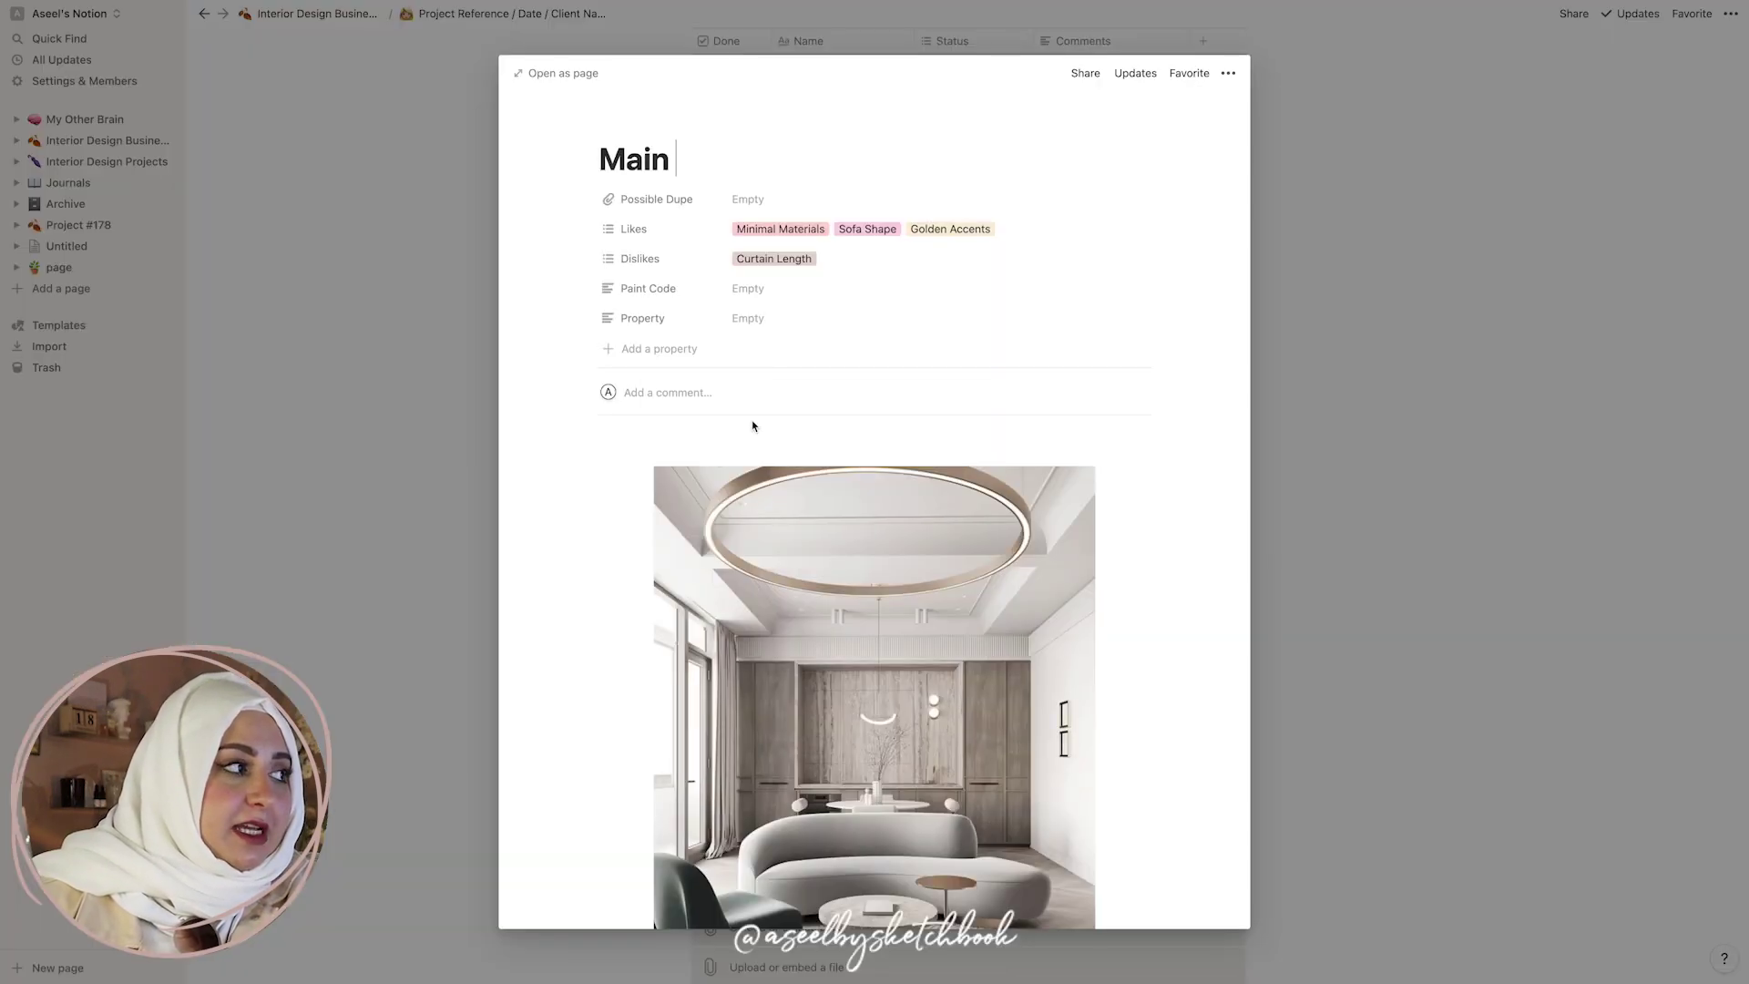
pyautogui.scroll(-1, 832, 568)
pyautogui.scroll(-3, 833, 569)
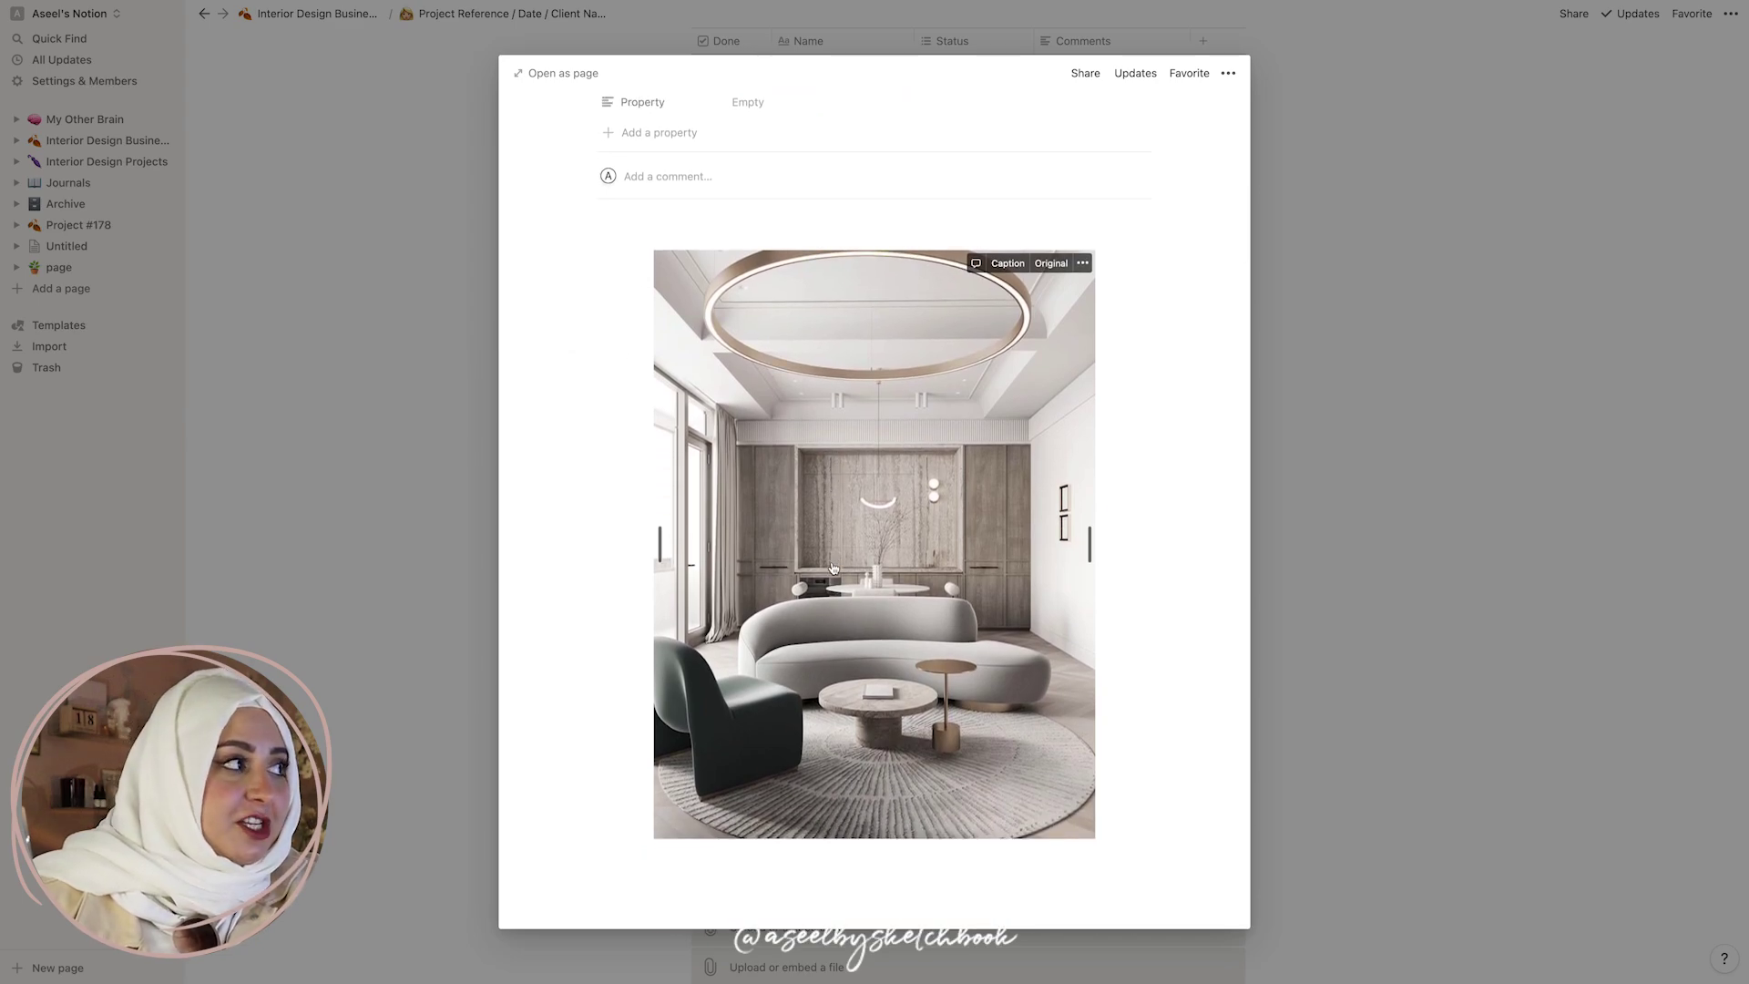
pyautogui.scroll(3, 832, 568)
pyautogui.scroll(-1, 833, 569)
pyautogui.scroll(1, 832, 568)
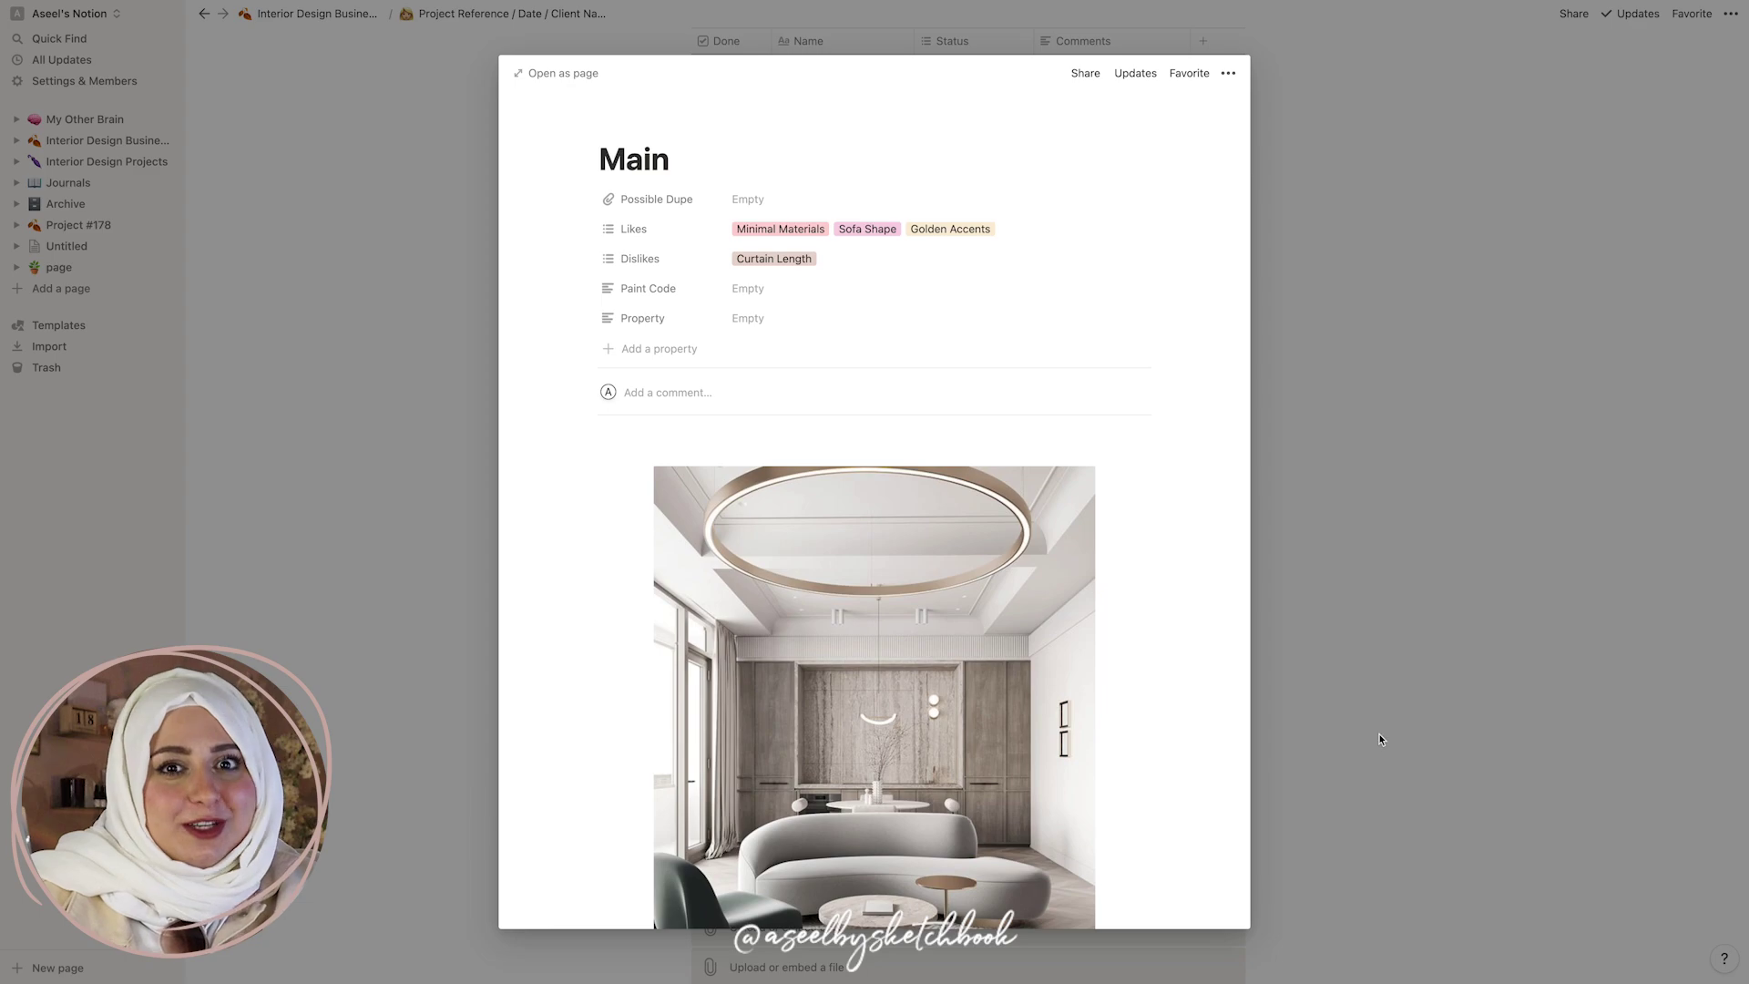
pyautogui.click(1638, 736)
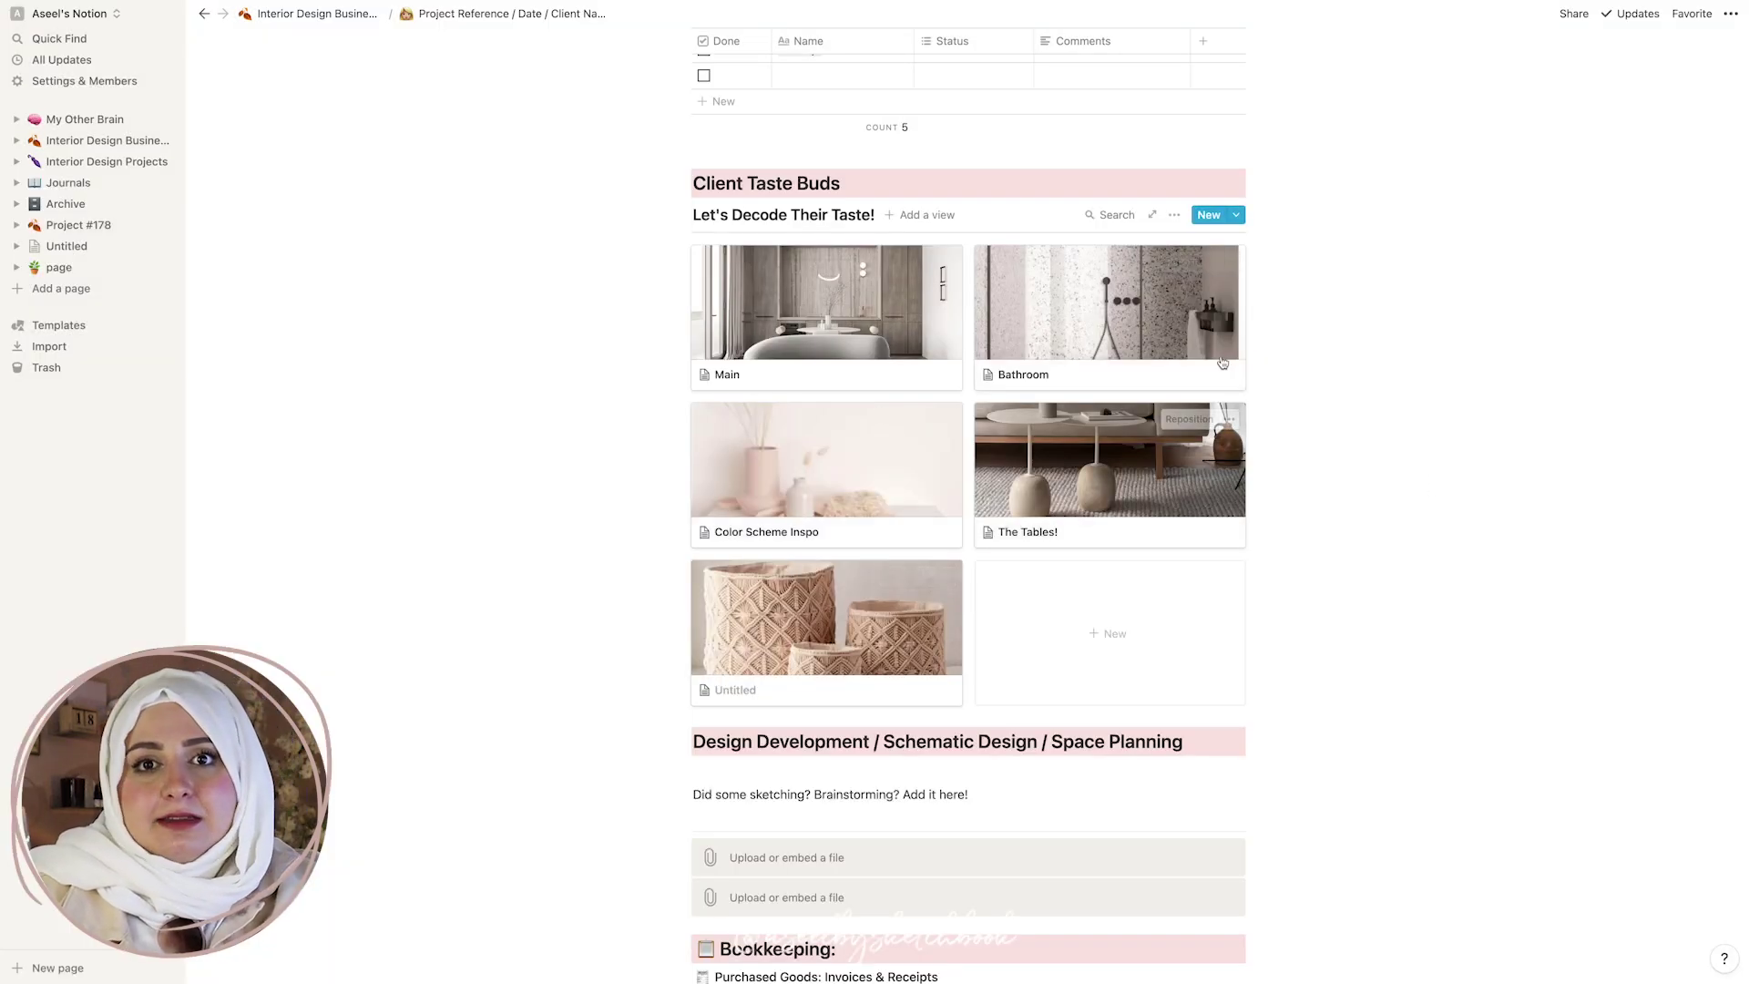
pyautogui.scroll(-1, 1095, 719)
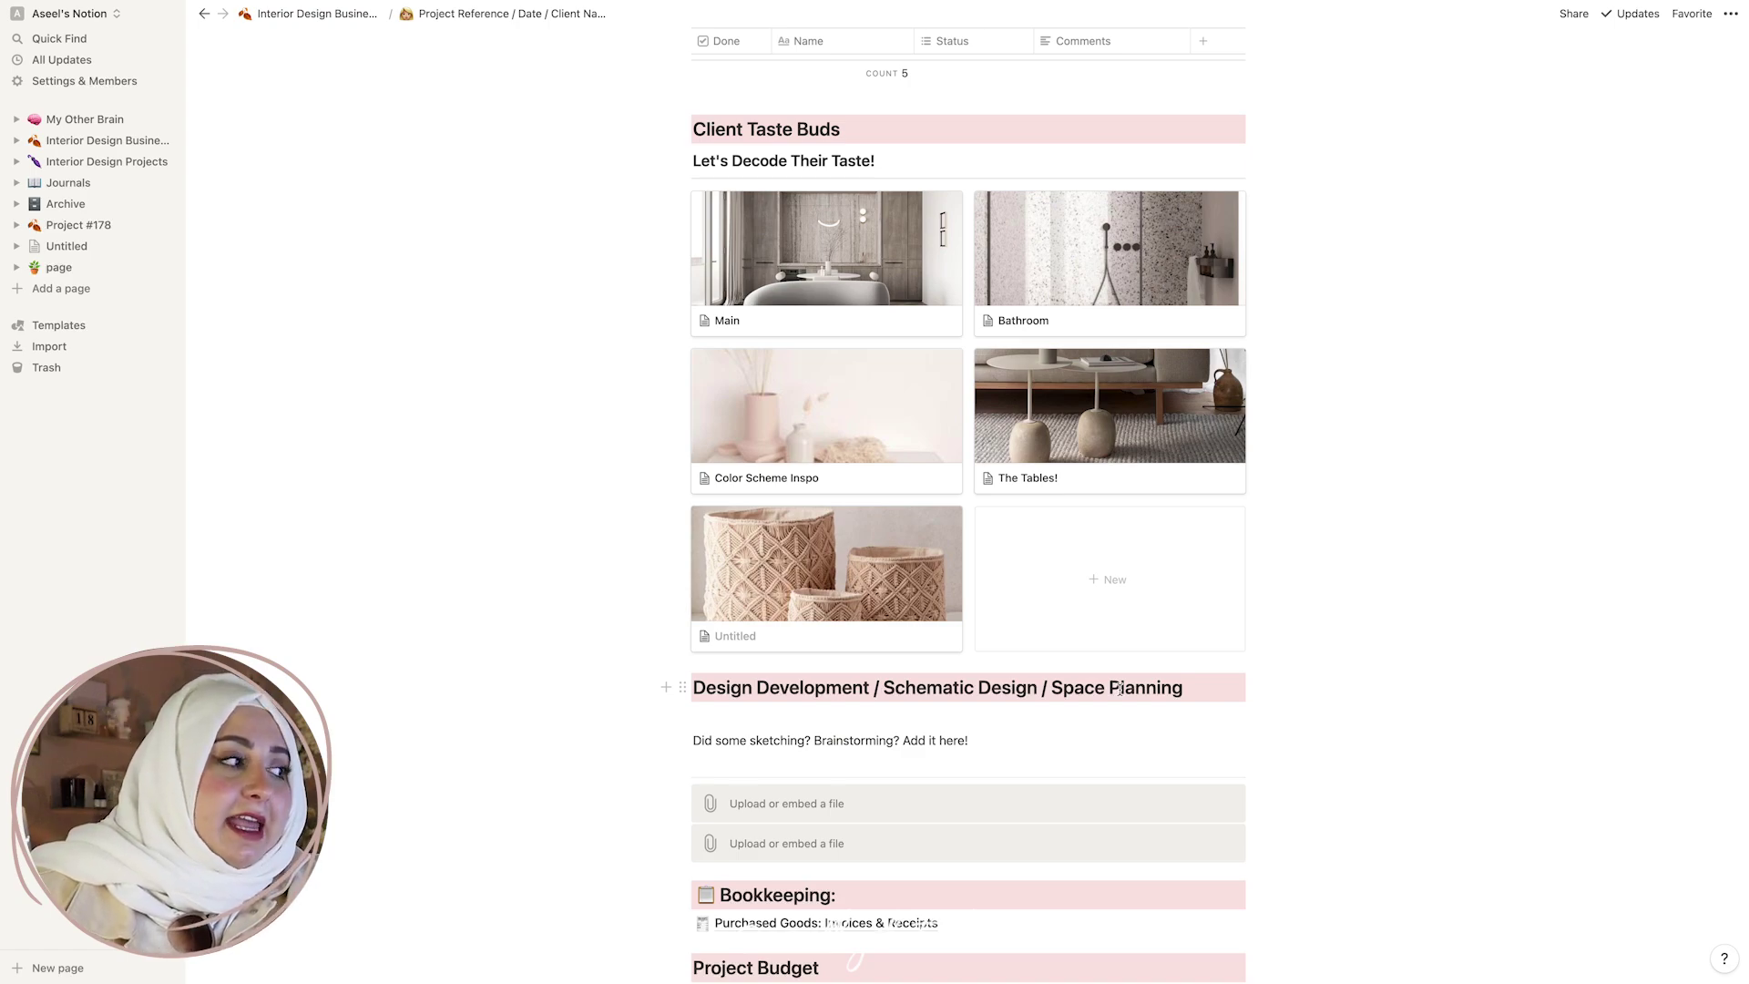
pyautogui.scroll(-3, 1093, 714)
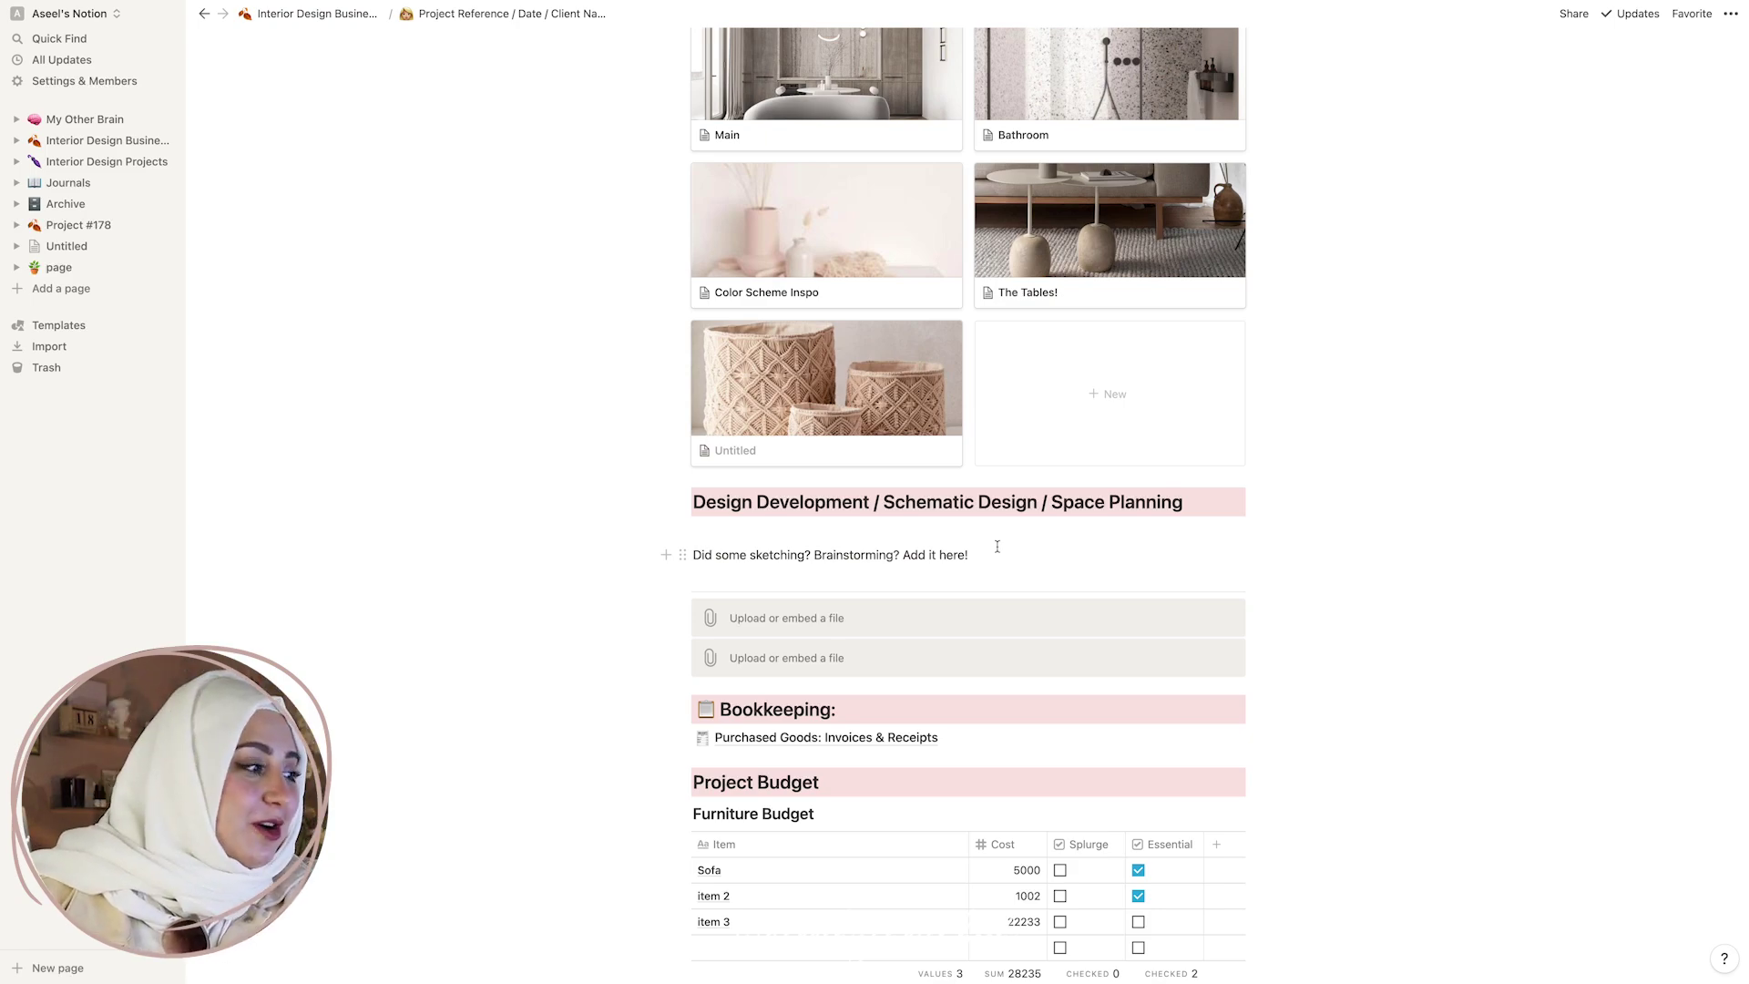
pyautogui.scroll(-3, 997, 547)
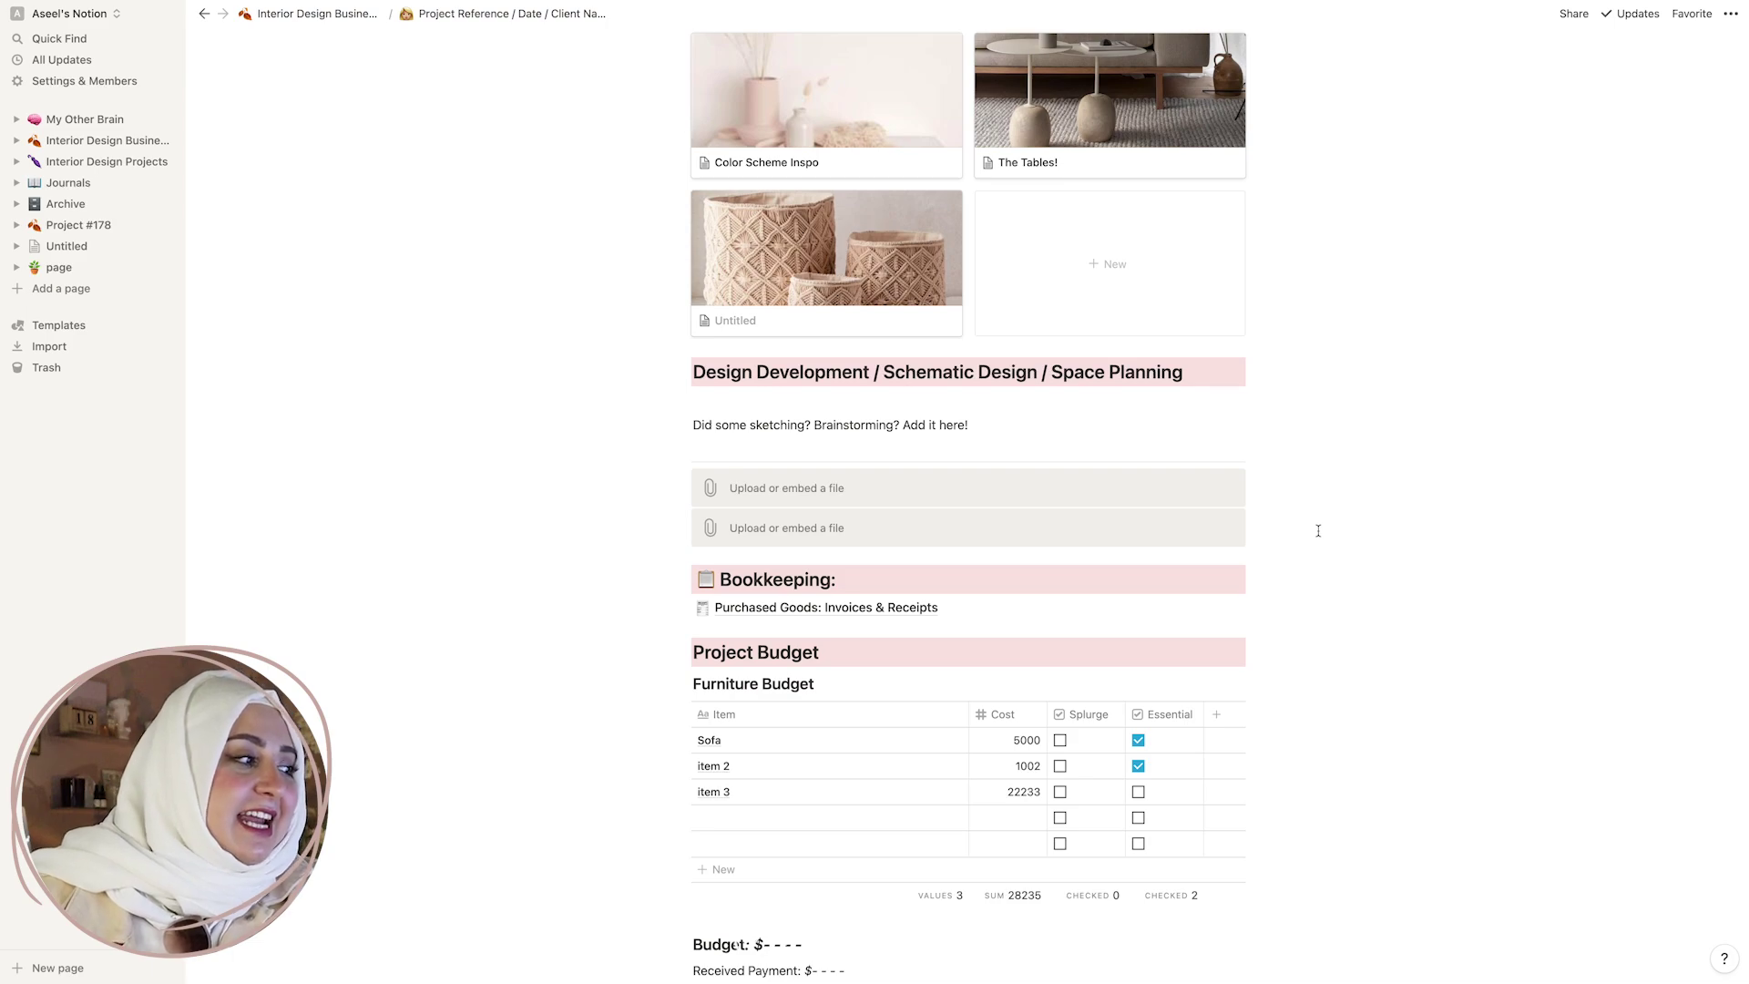
pyautogui.scroll(-3, 976, 637)
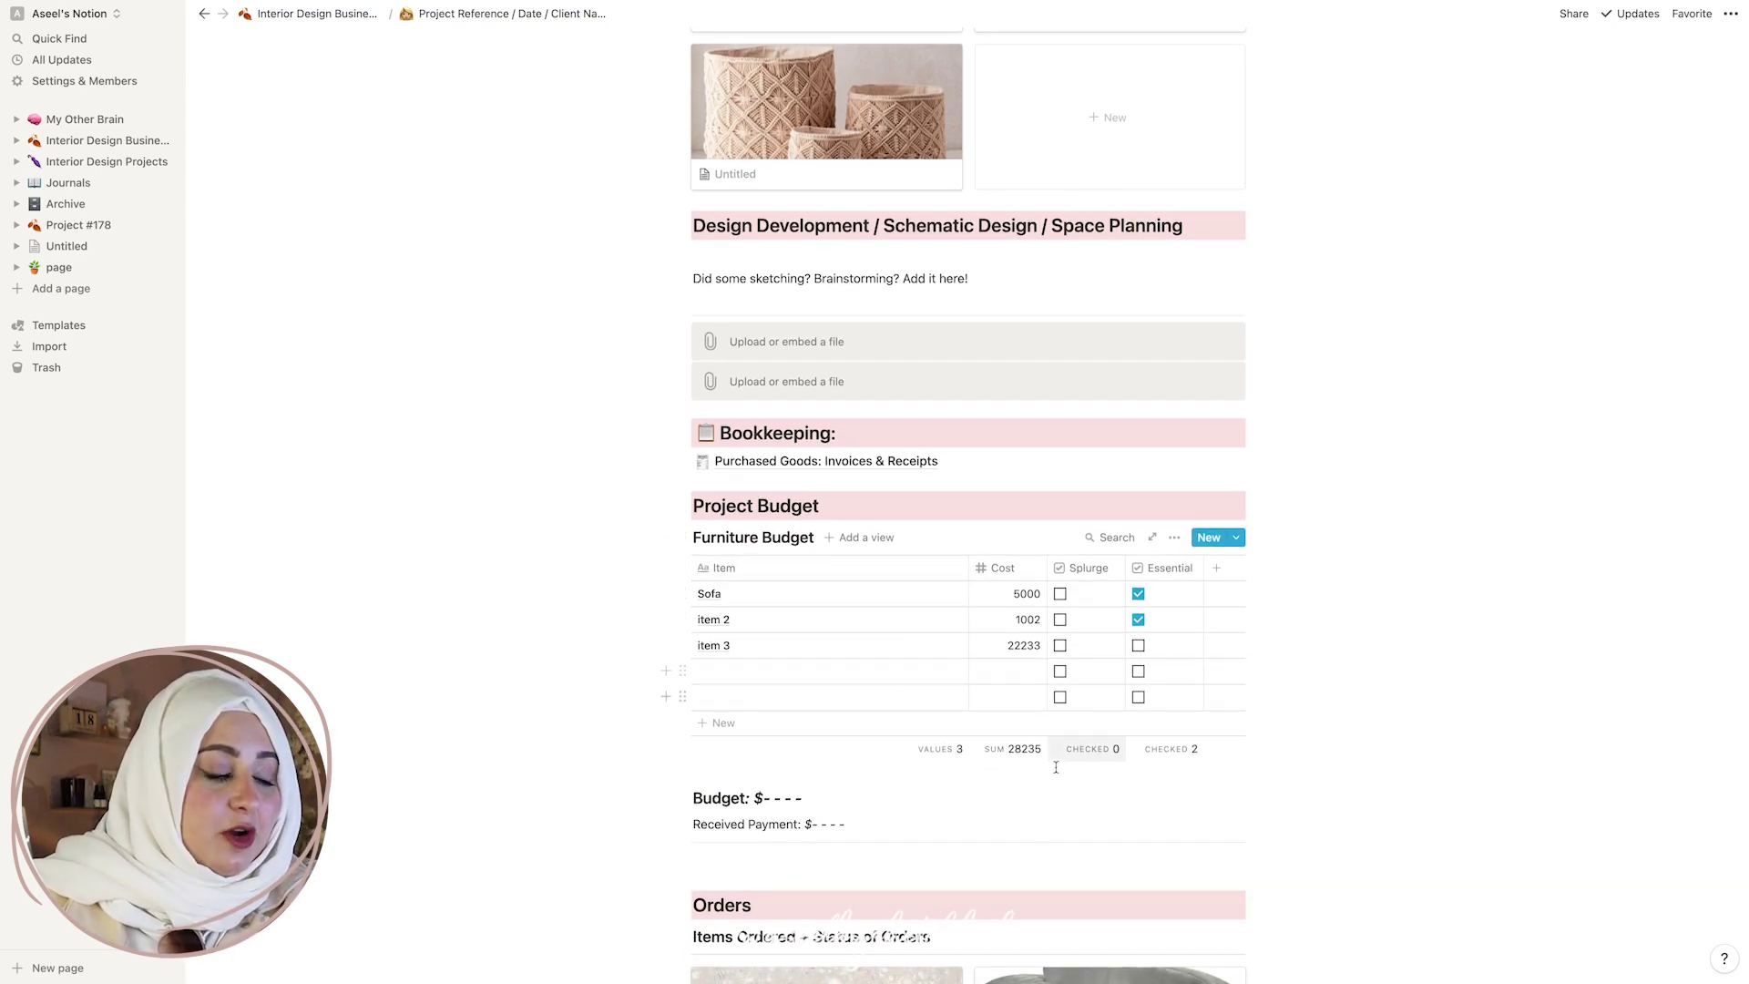
pyautogui.click(1015, 751)
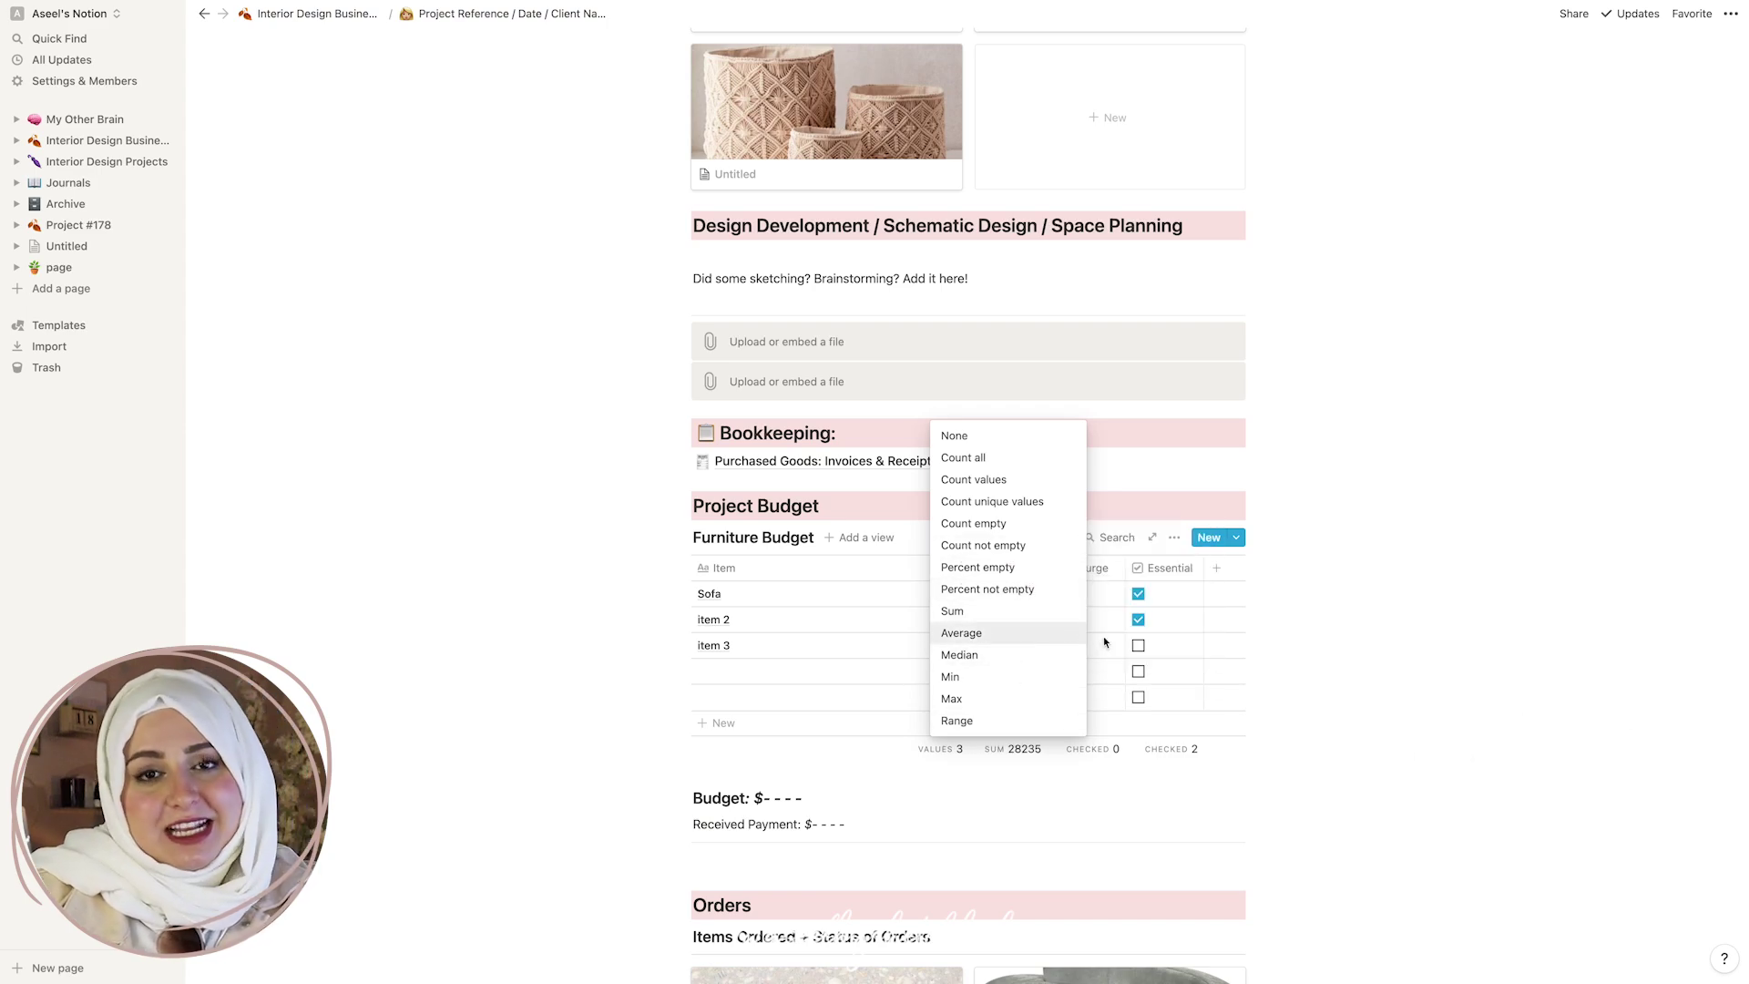
pyautogui.click(1484, 719)
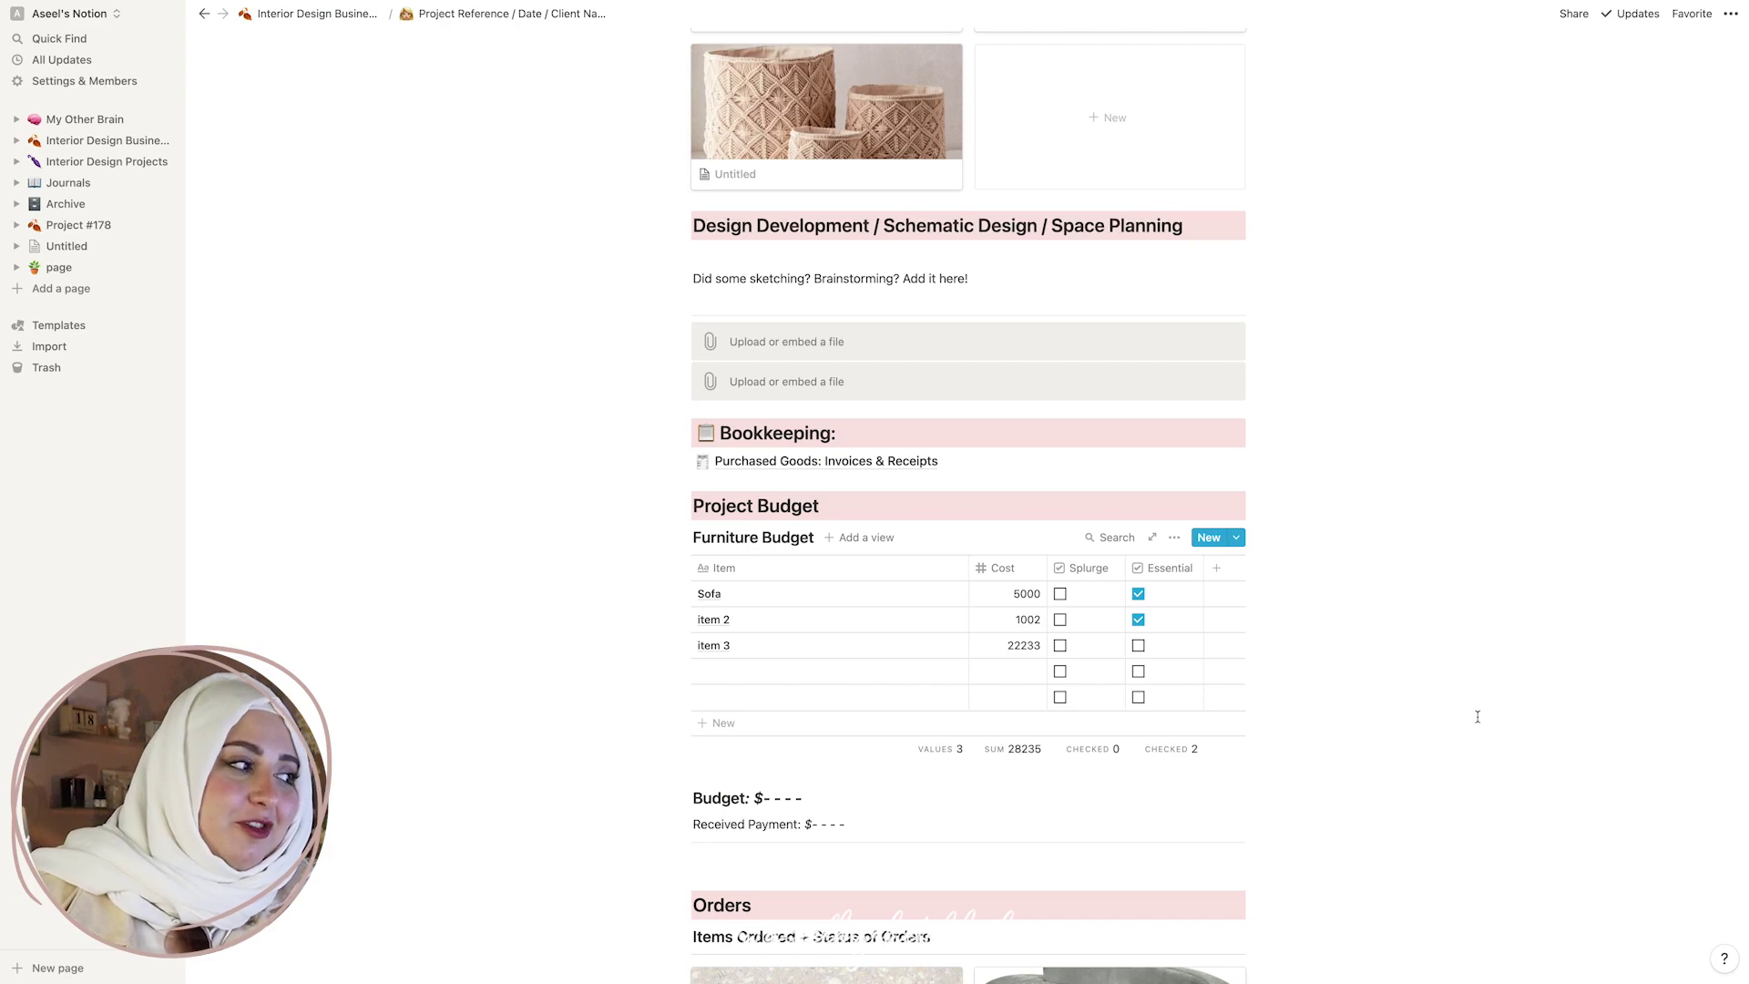
pyautogui.scroll(-1, 1475, 715)
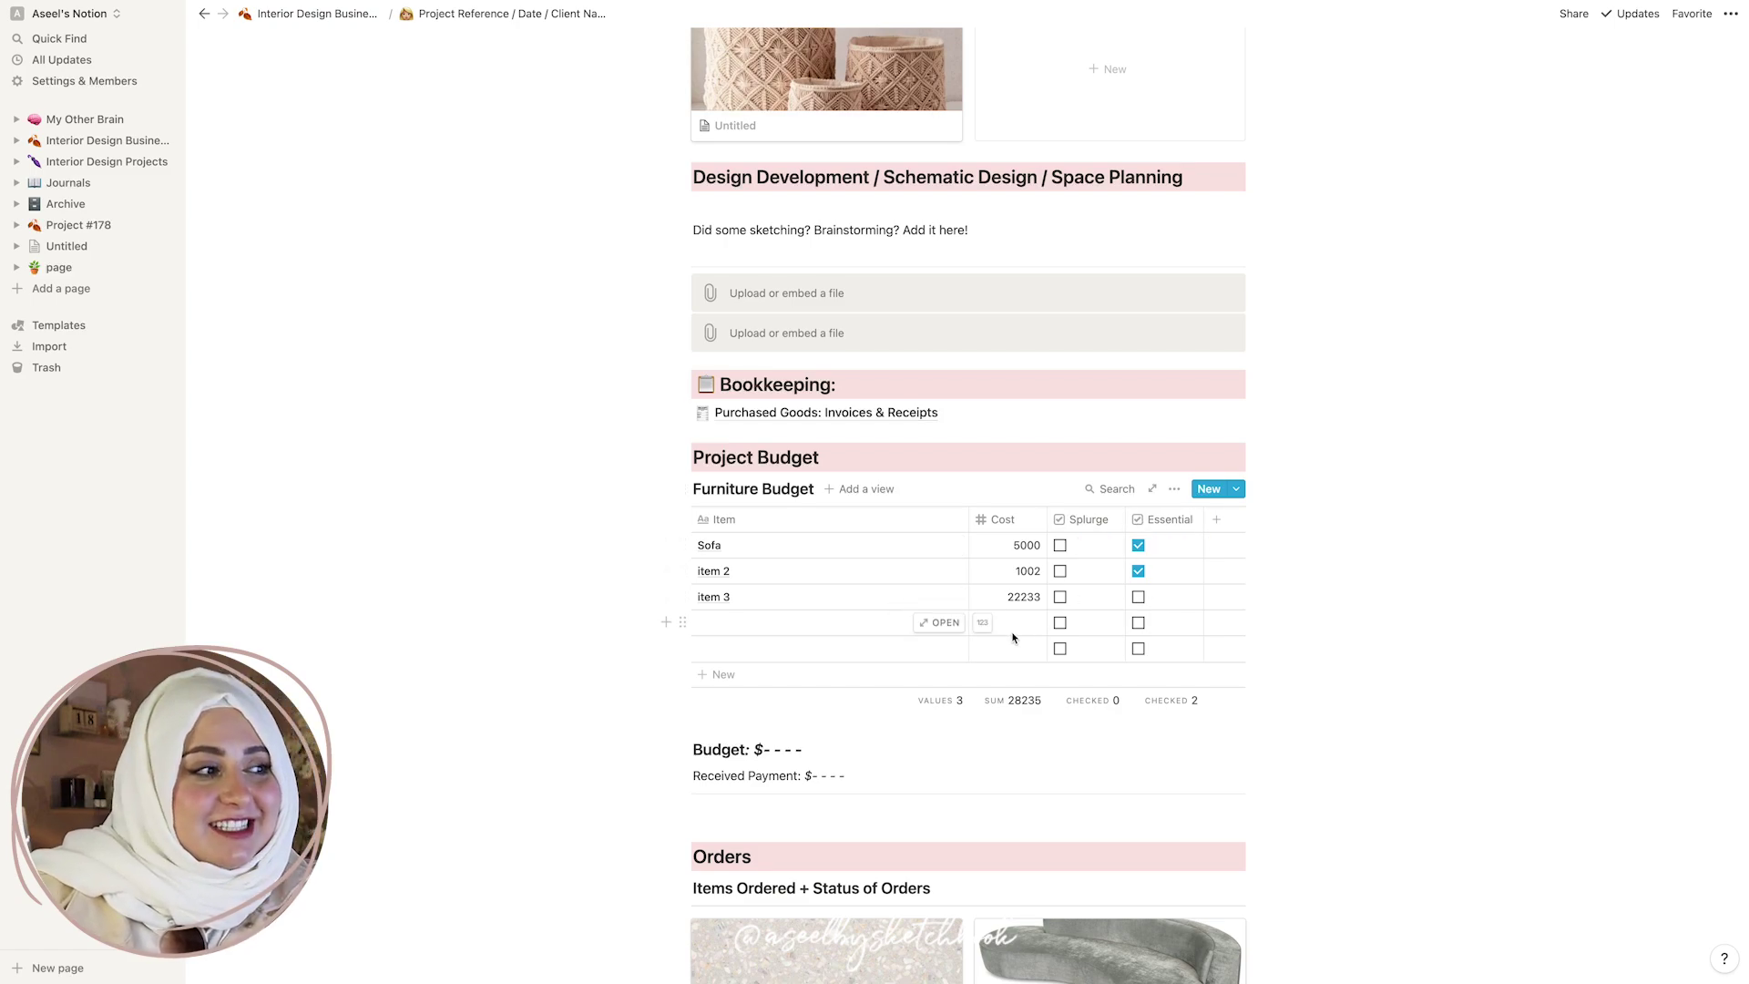
pyautogui.scroll(-1, 1198, 643)
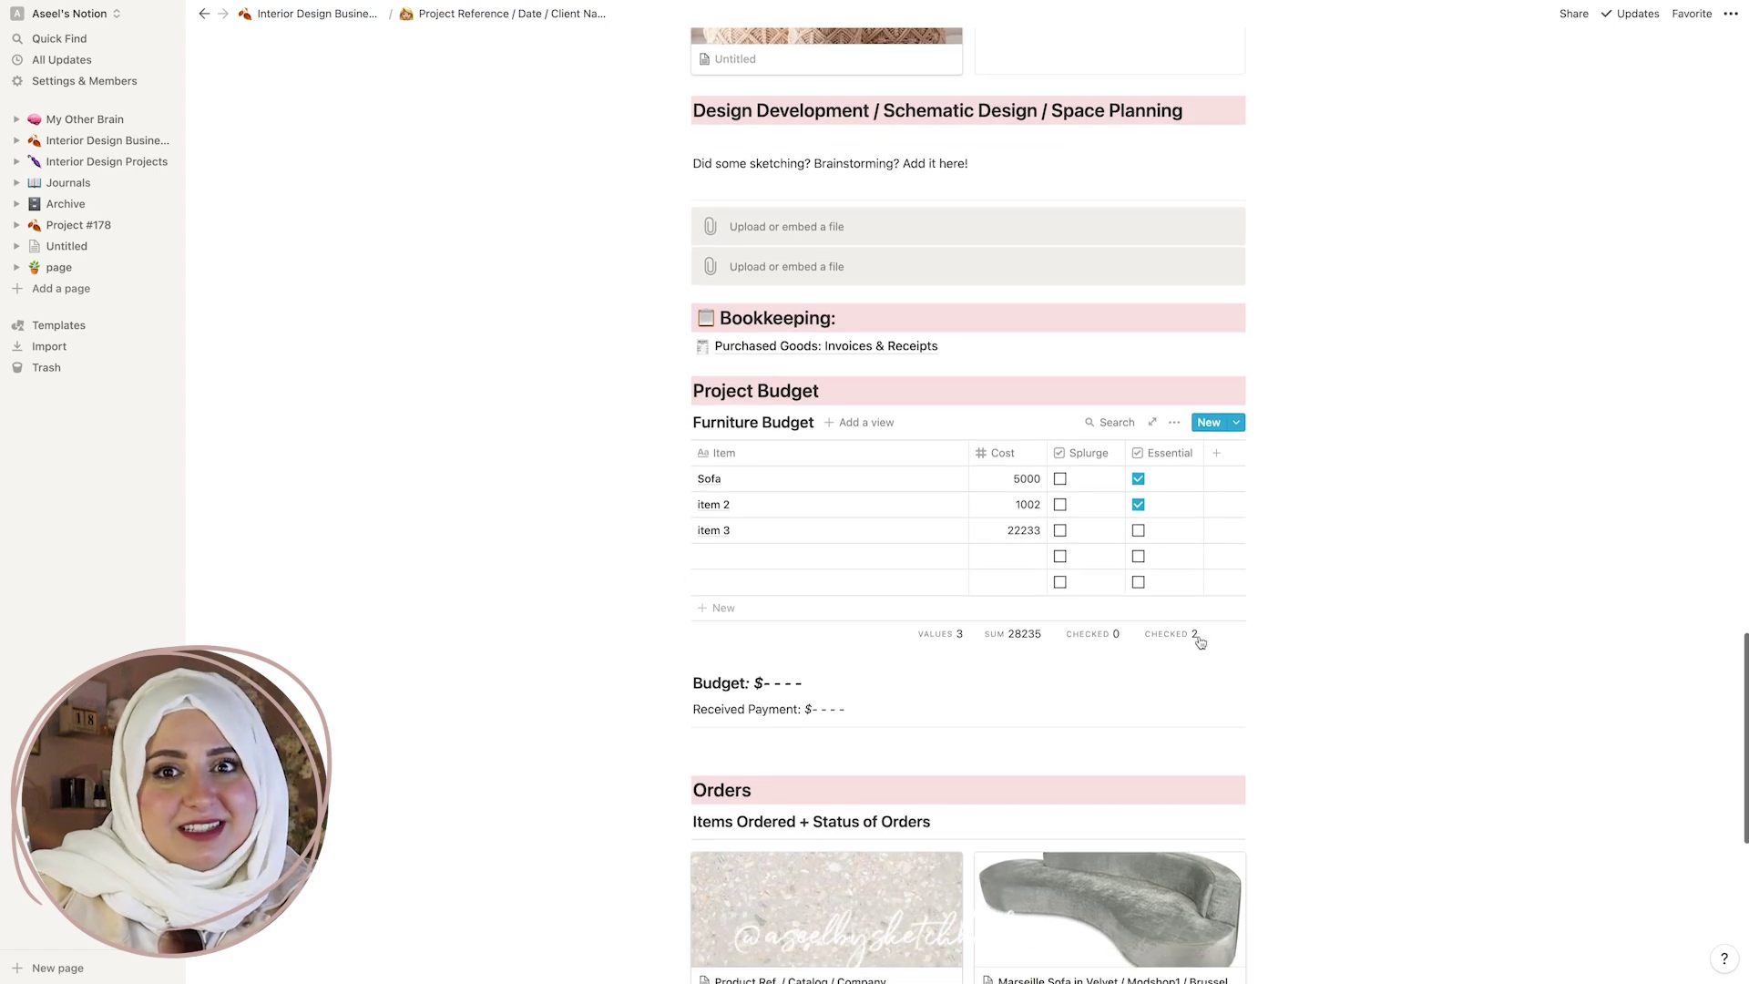
pyautogui.scroll(-3, 1197, 641)
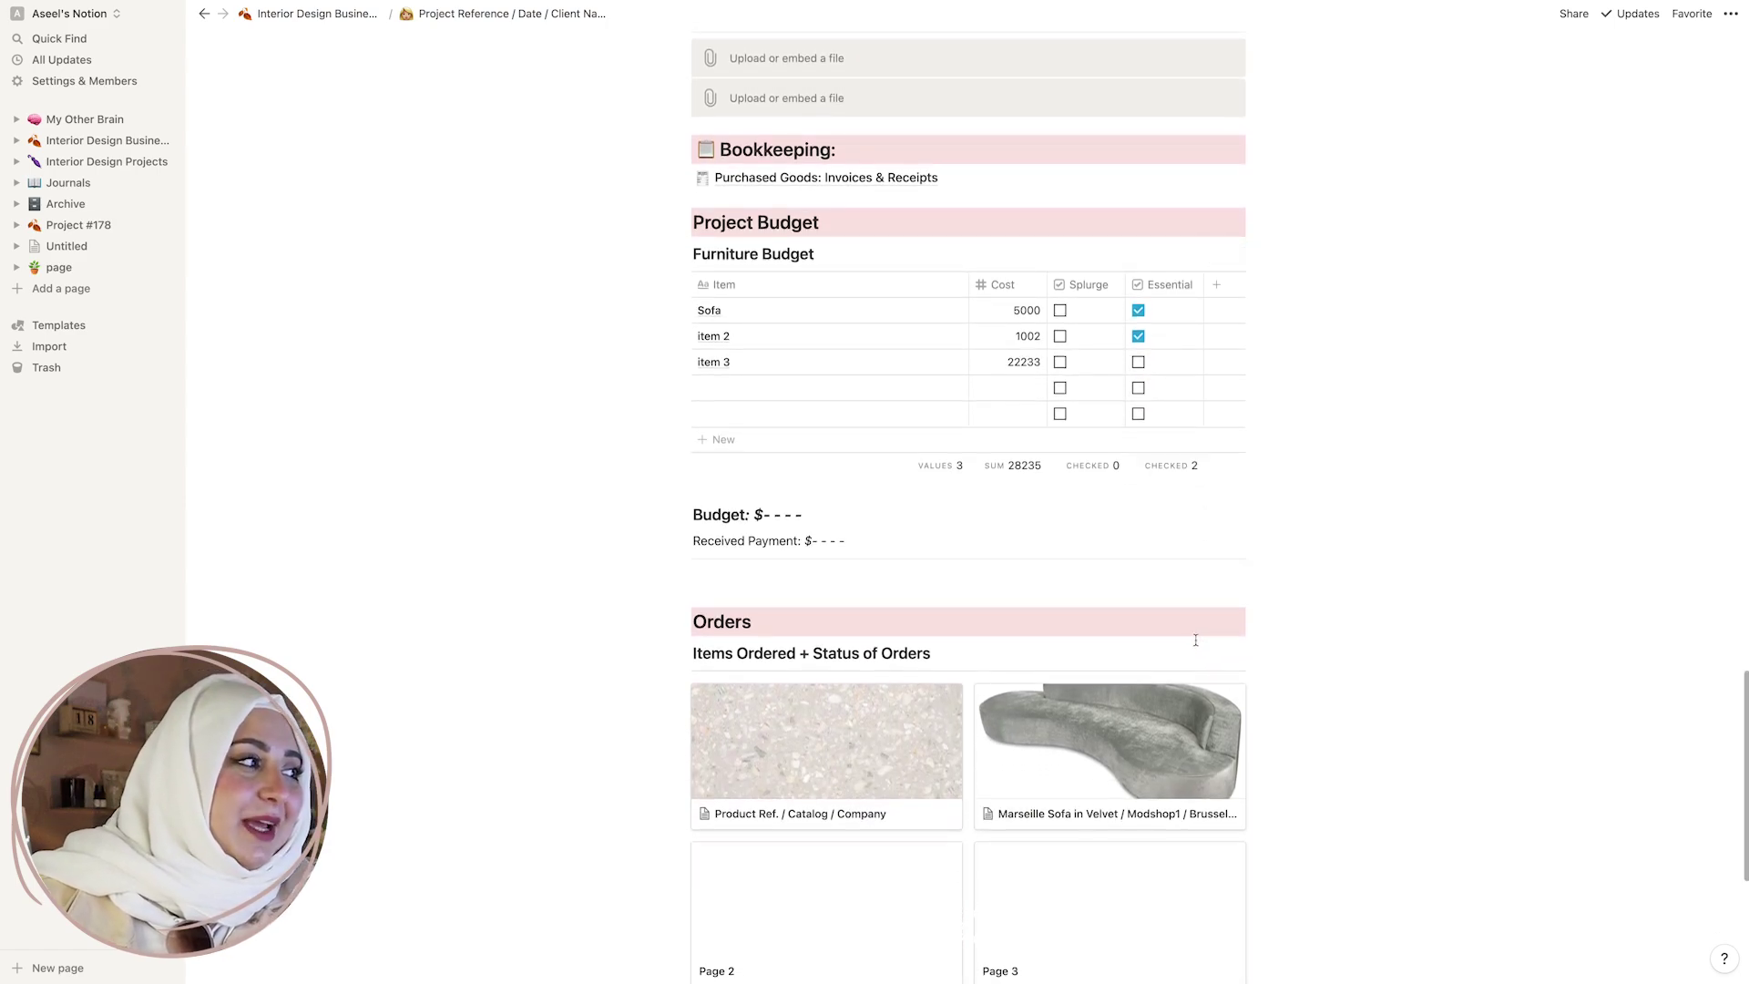
pyautogui.scroll(-3, 1196, 640)
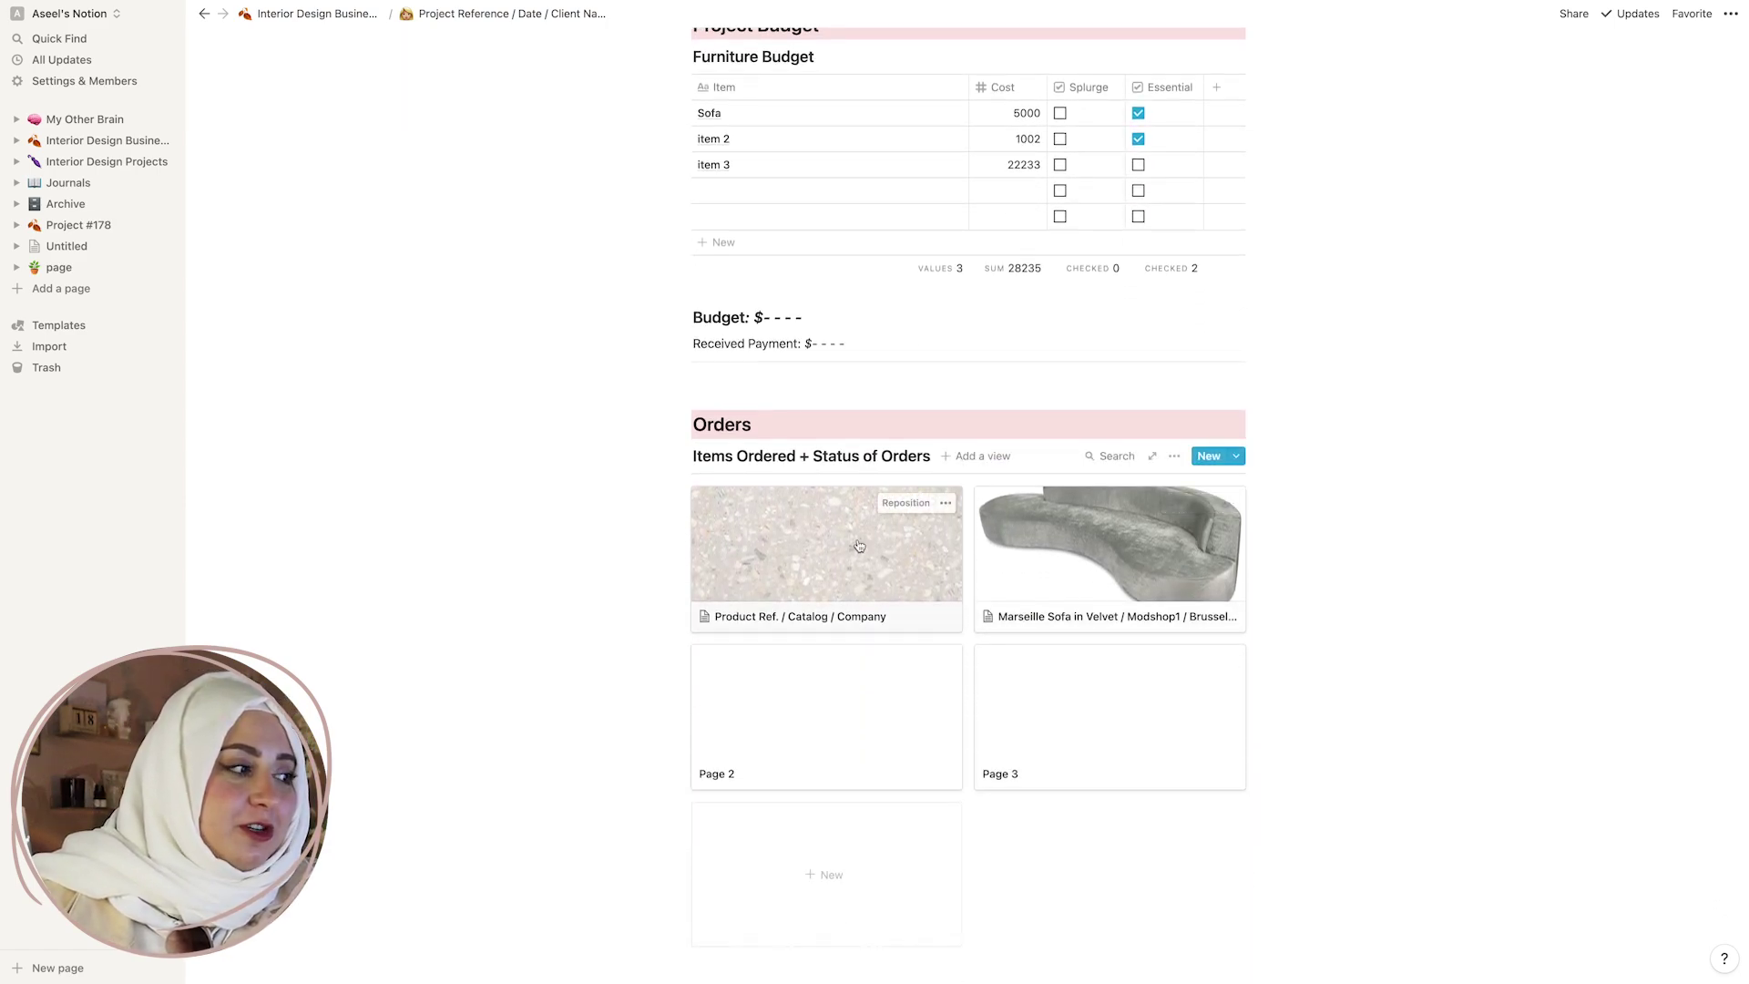
pyautogui.click(842, 563)
pyautogui.scroll(-2, 994, 487)
pyautogui.scroll(-1, 995, 485)
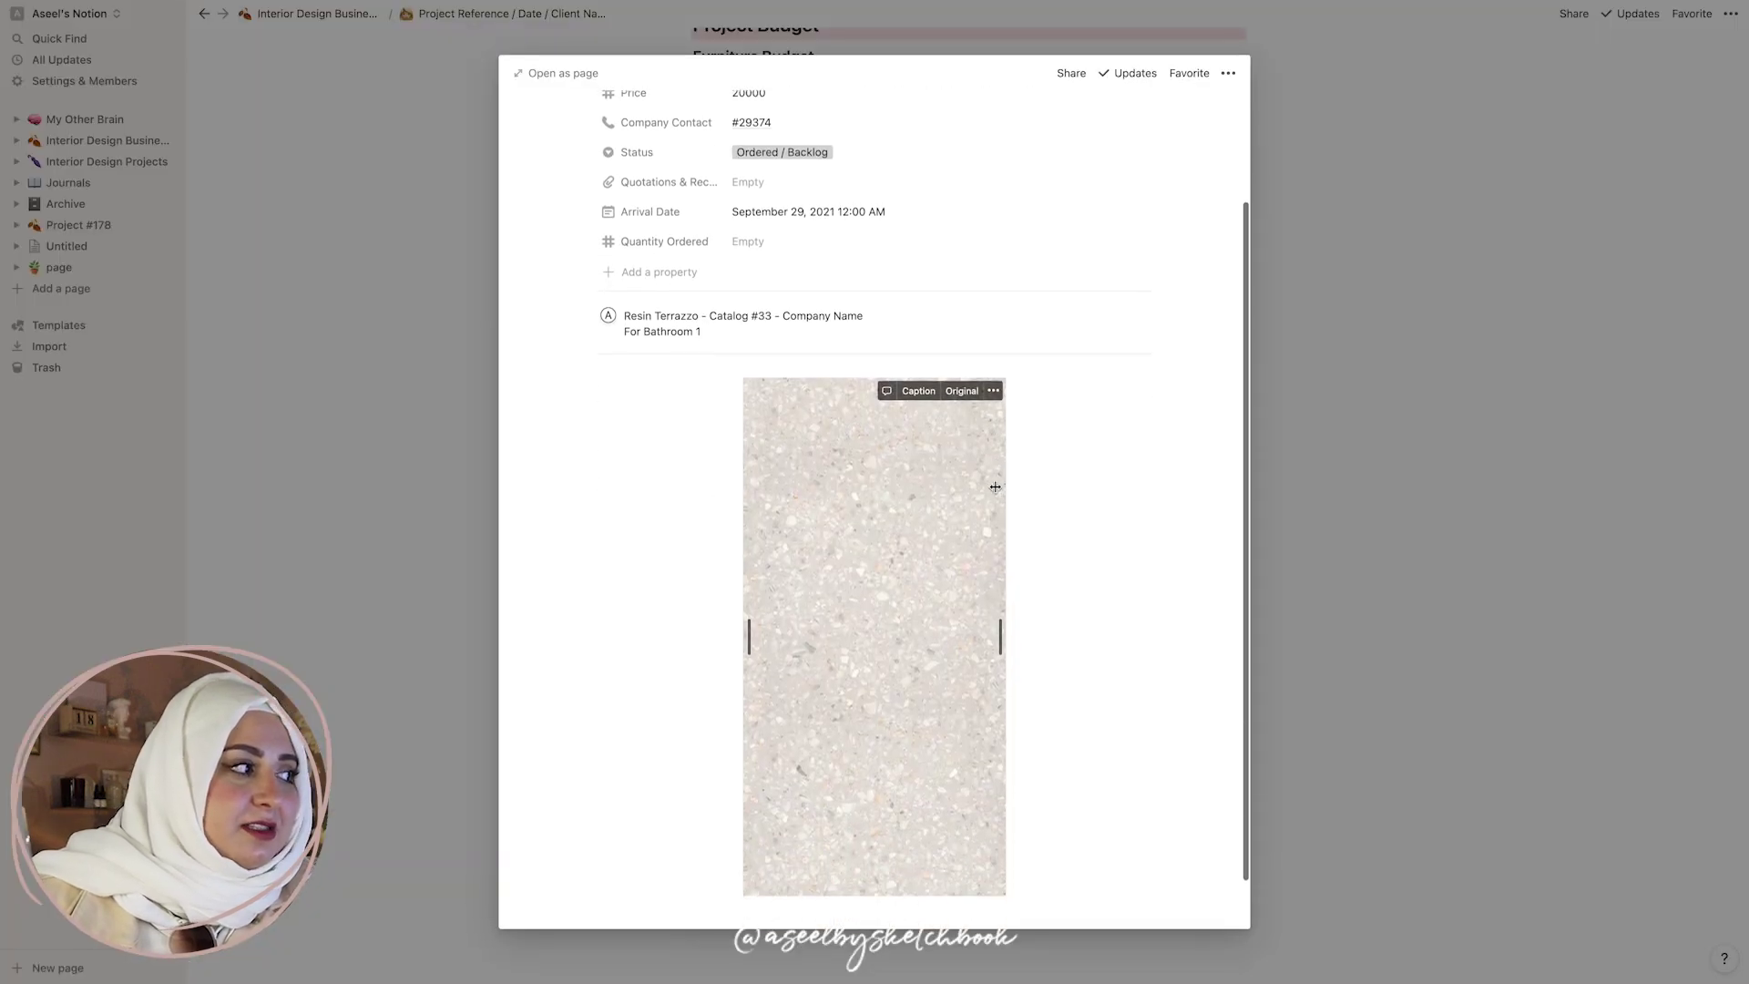
pyautogui.scroll(3, 988, 487)
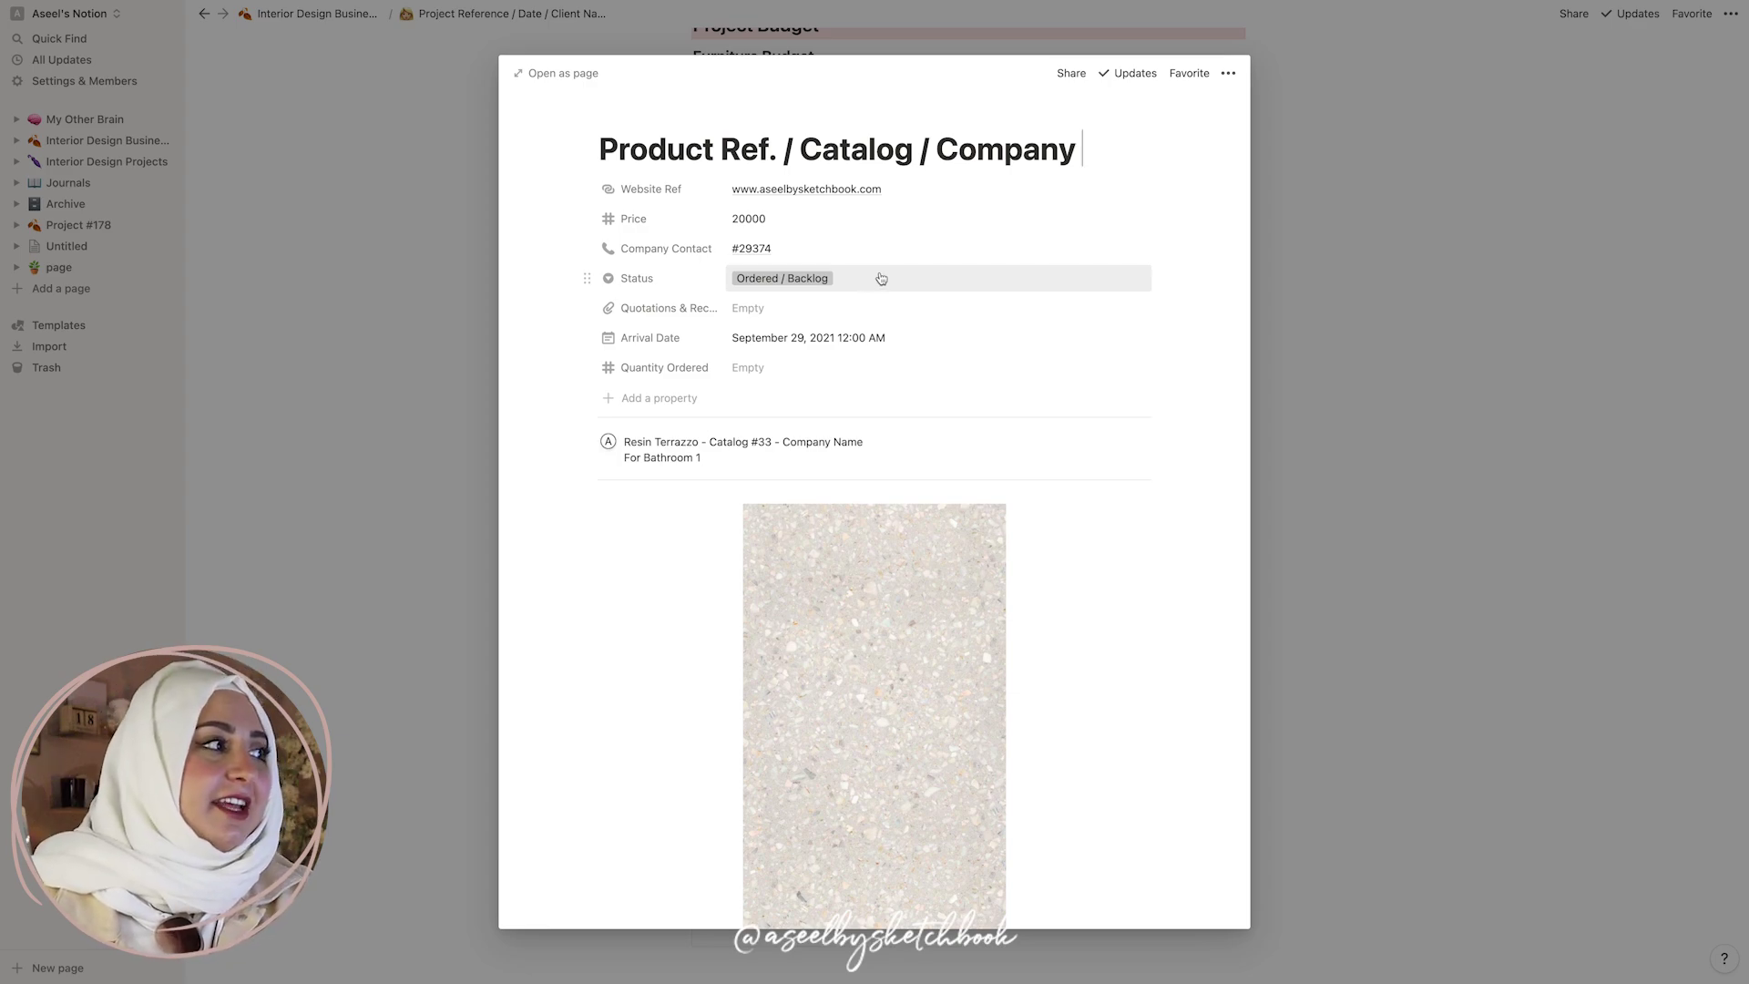
pyautogui.click(637, 278)
pyautogui.moveTo(638, 372)
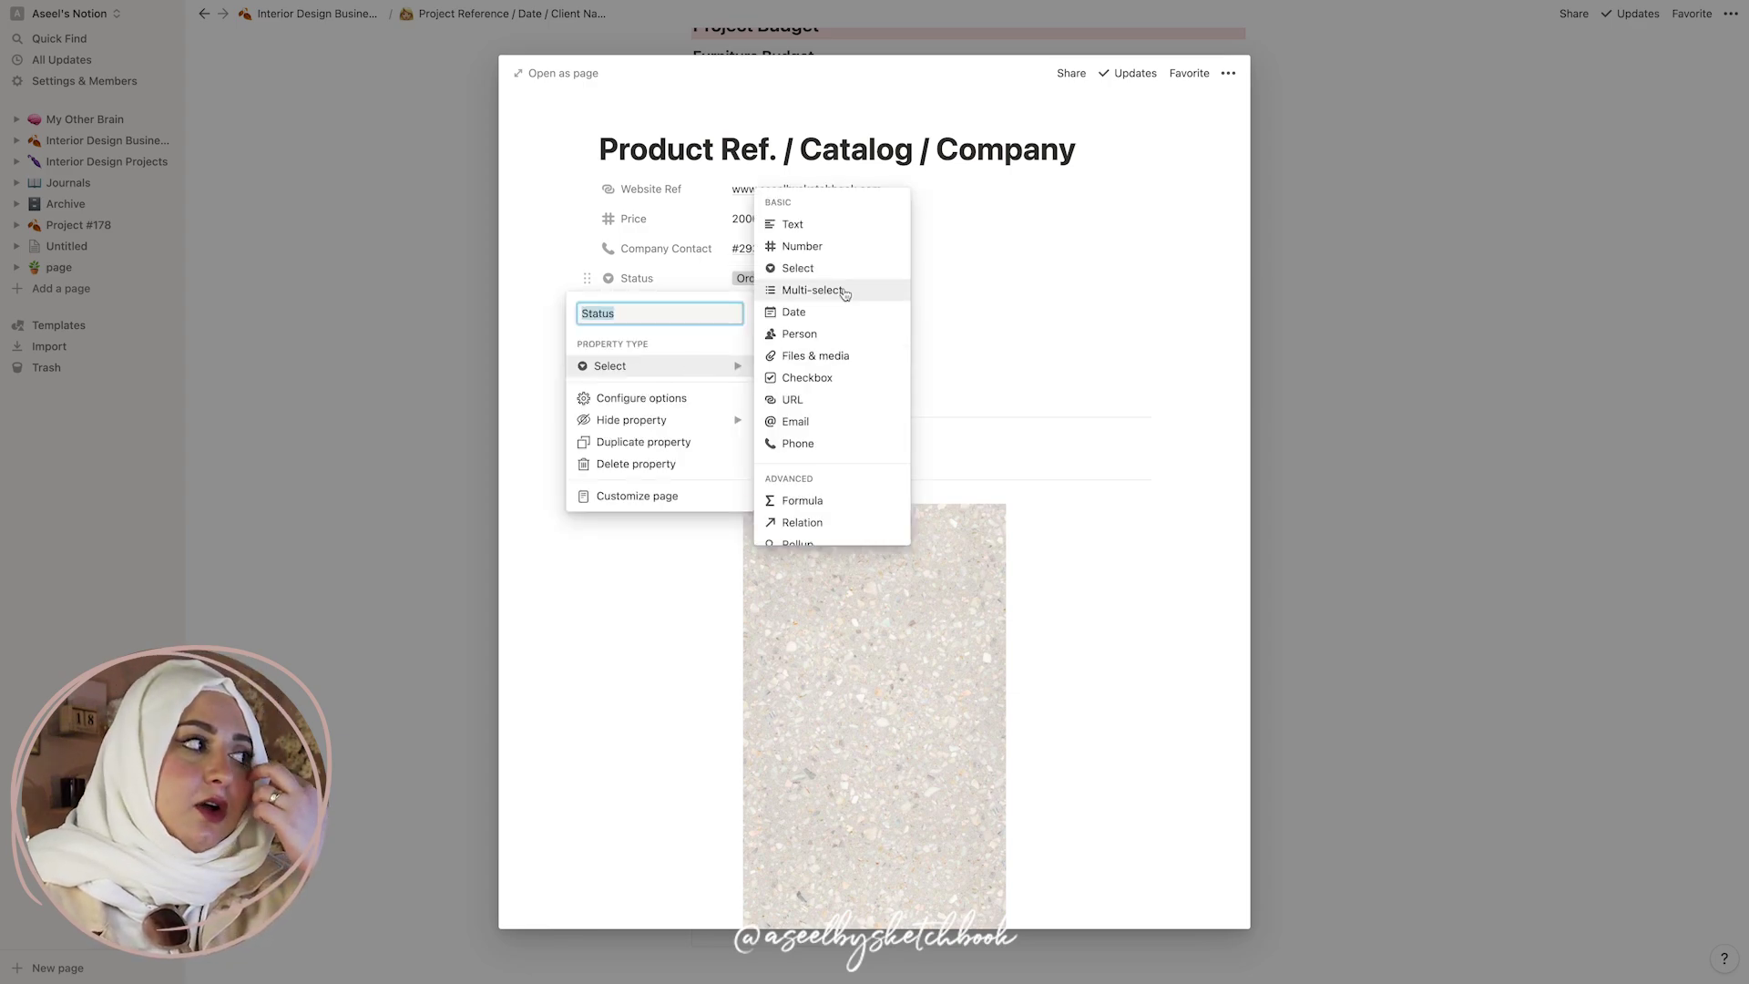
pyautogui.click(1041, 301)
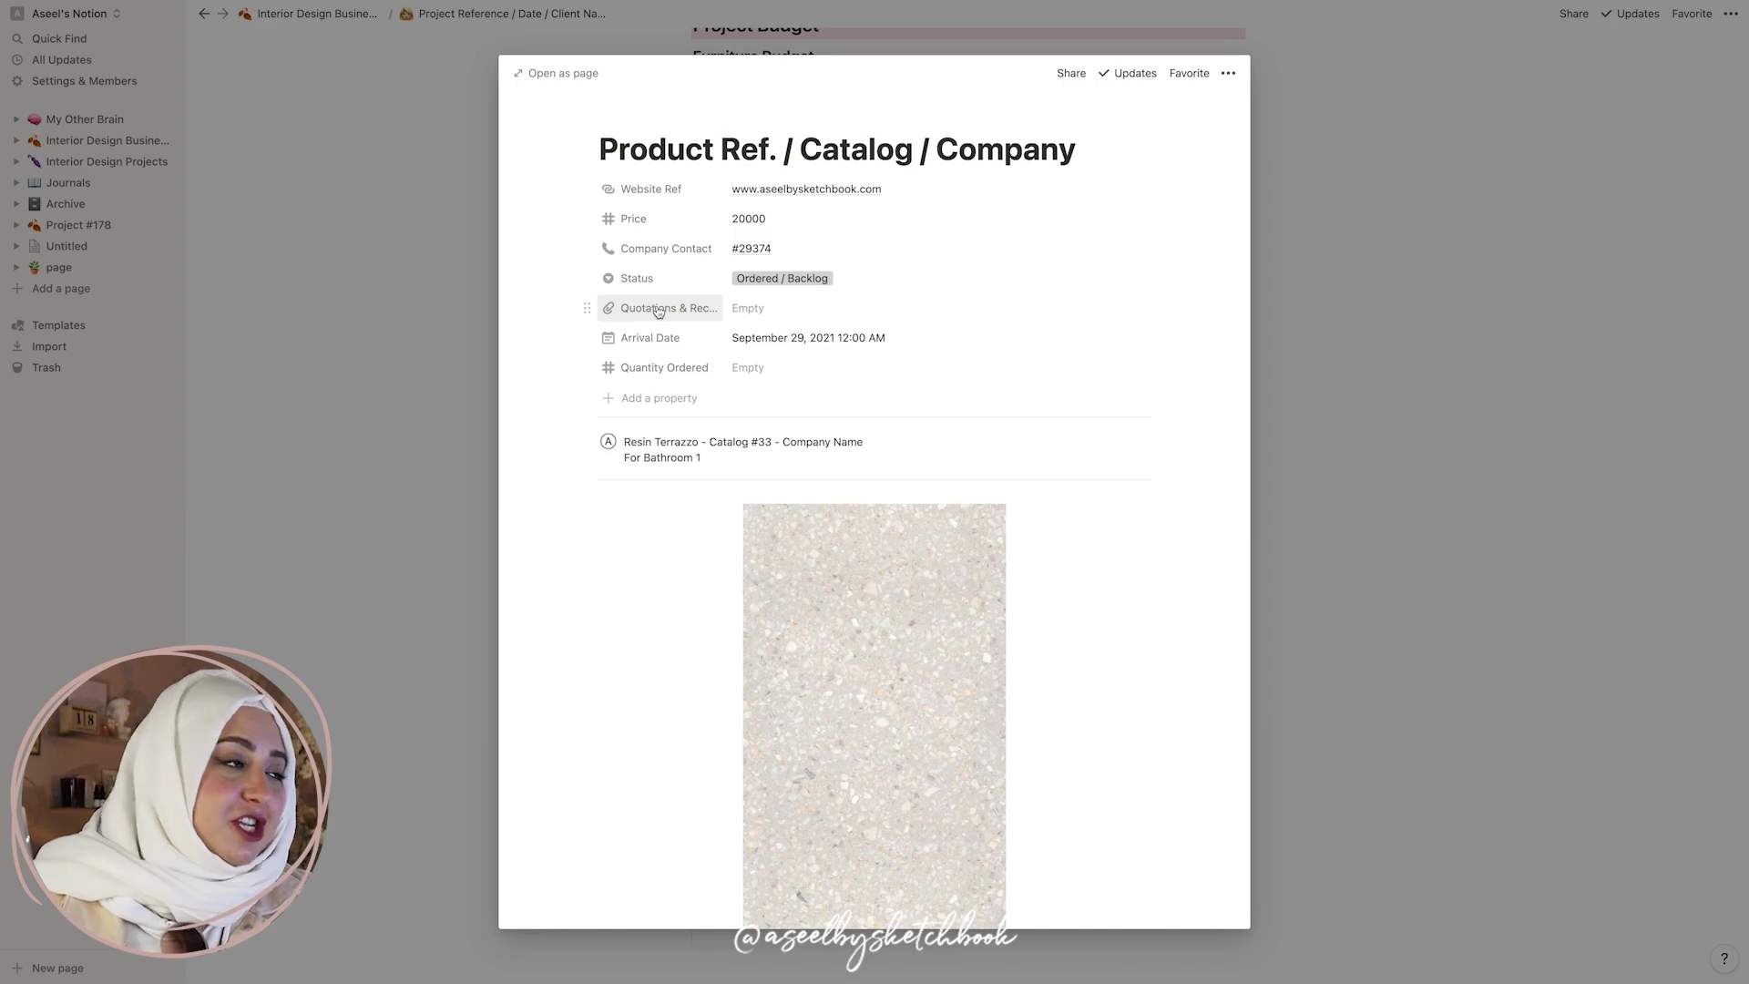
pyautogui.click(767, 308)
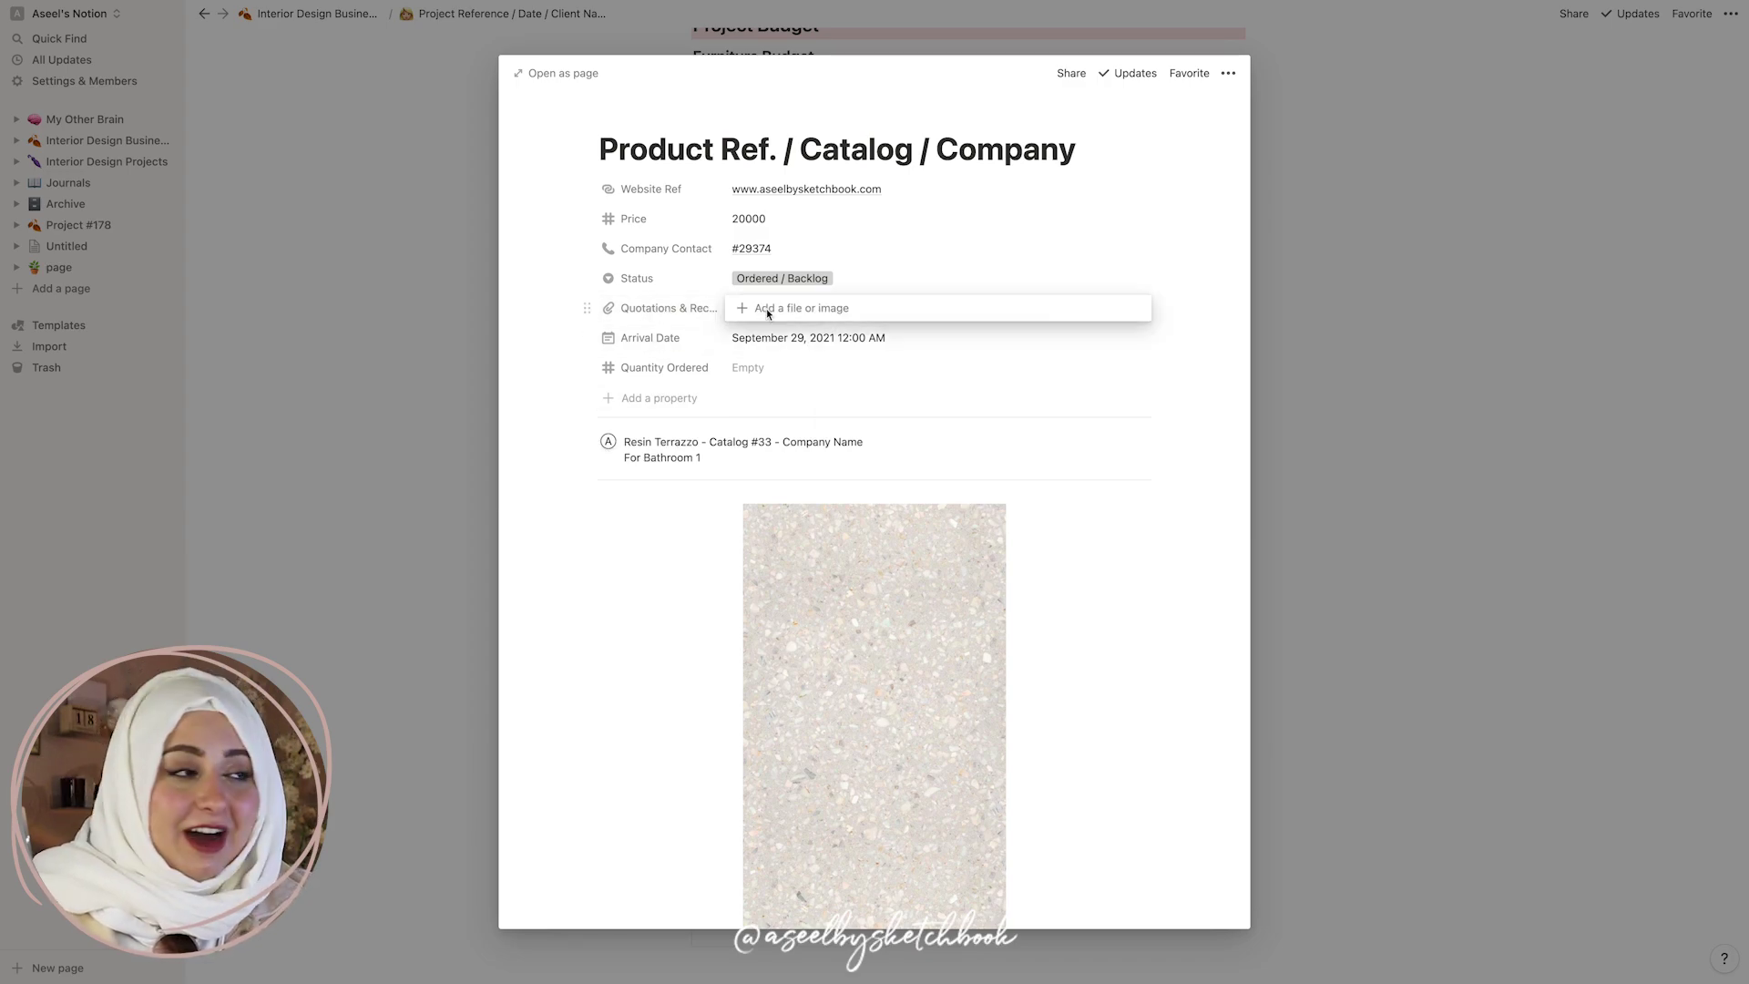
pyautogui.click(1143, 363)
pyautogui.click(855, 407)
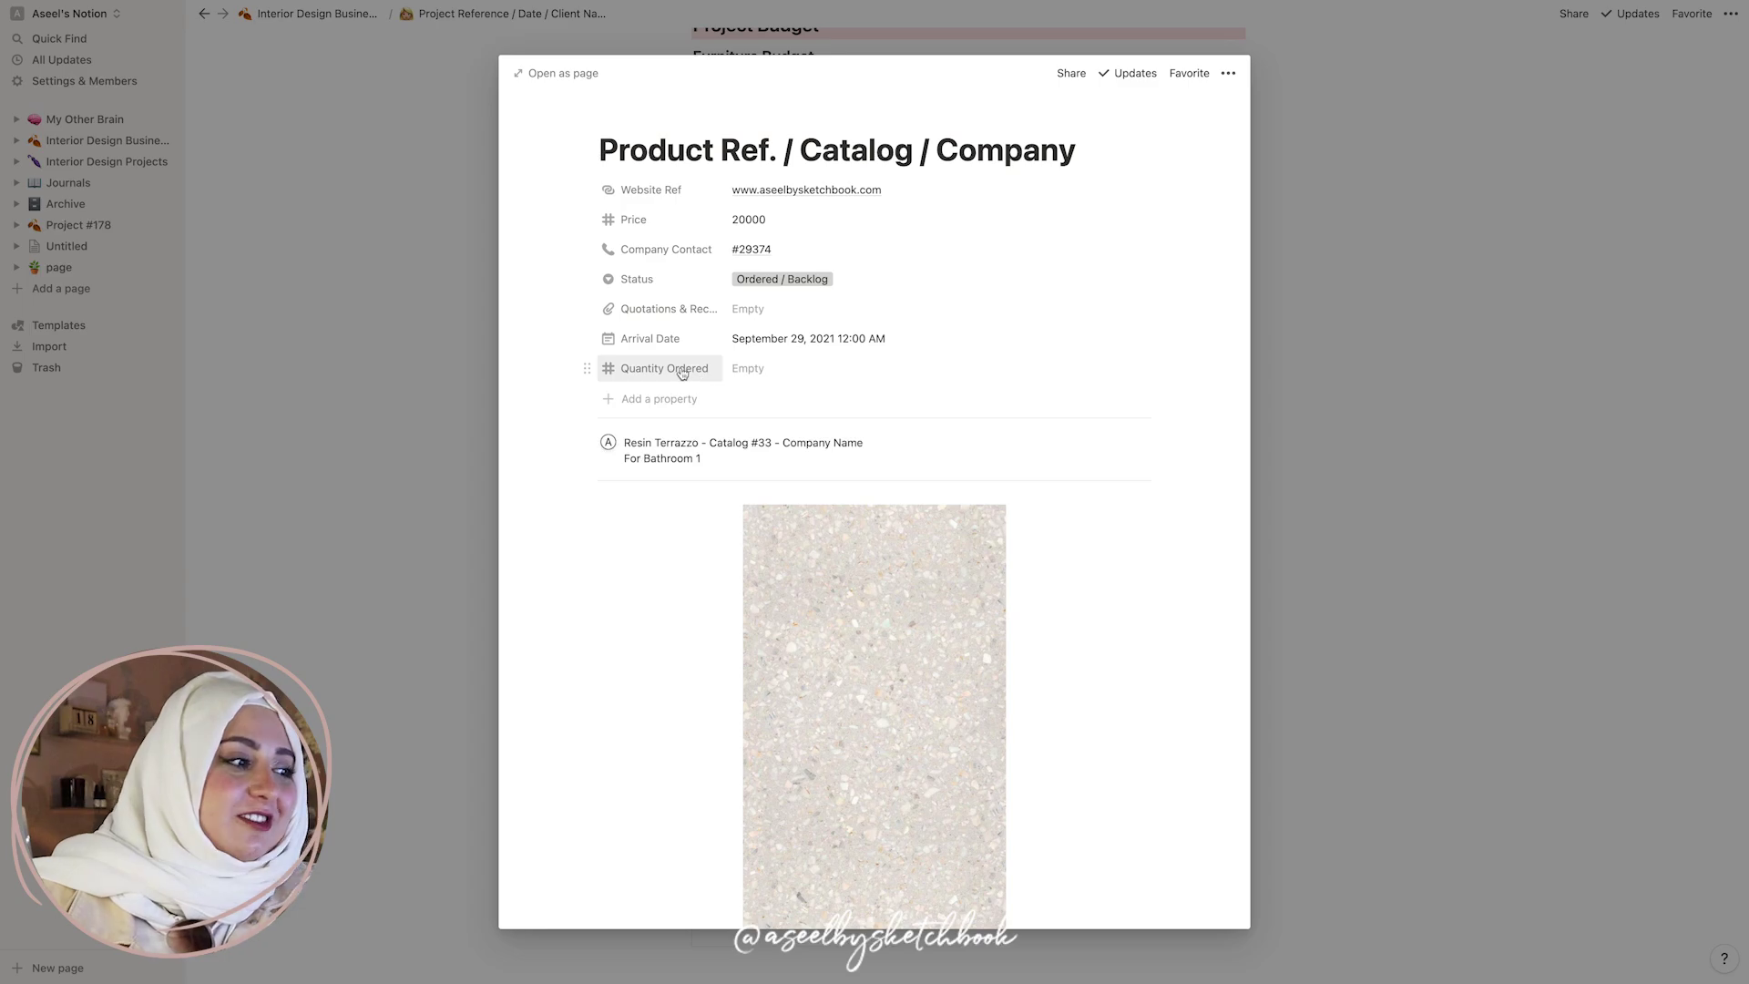
pyautogui.click(1372, 419)
# Scroll to the top of the project page and use the Interior Design Business breadcrumb to reach the dashboard.
pyautogui.scroll(-1, 1371, 430)
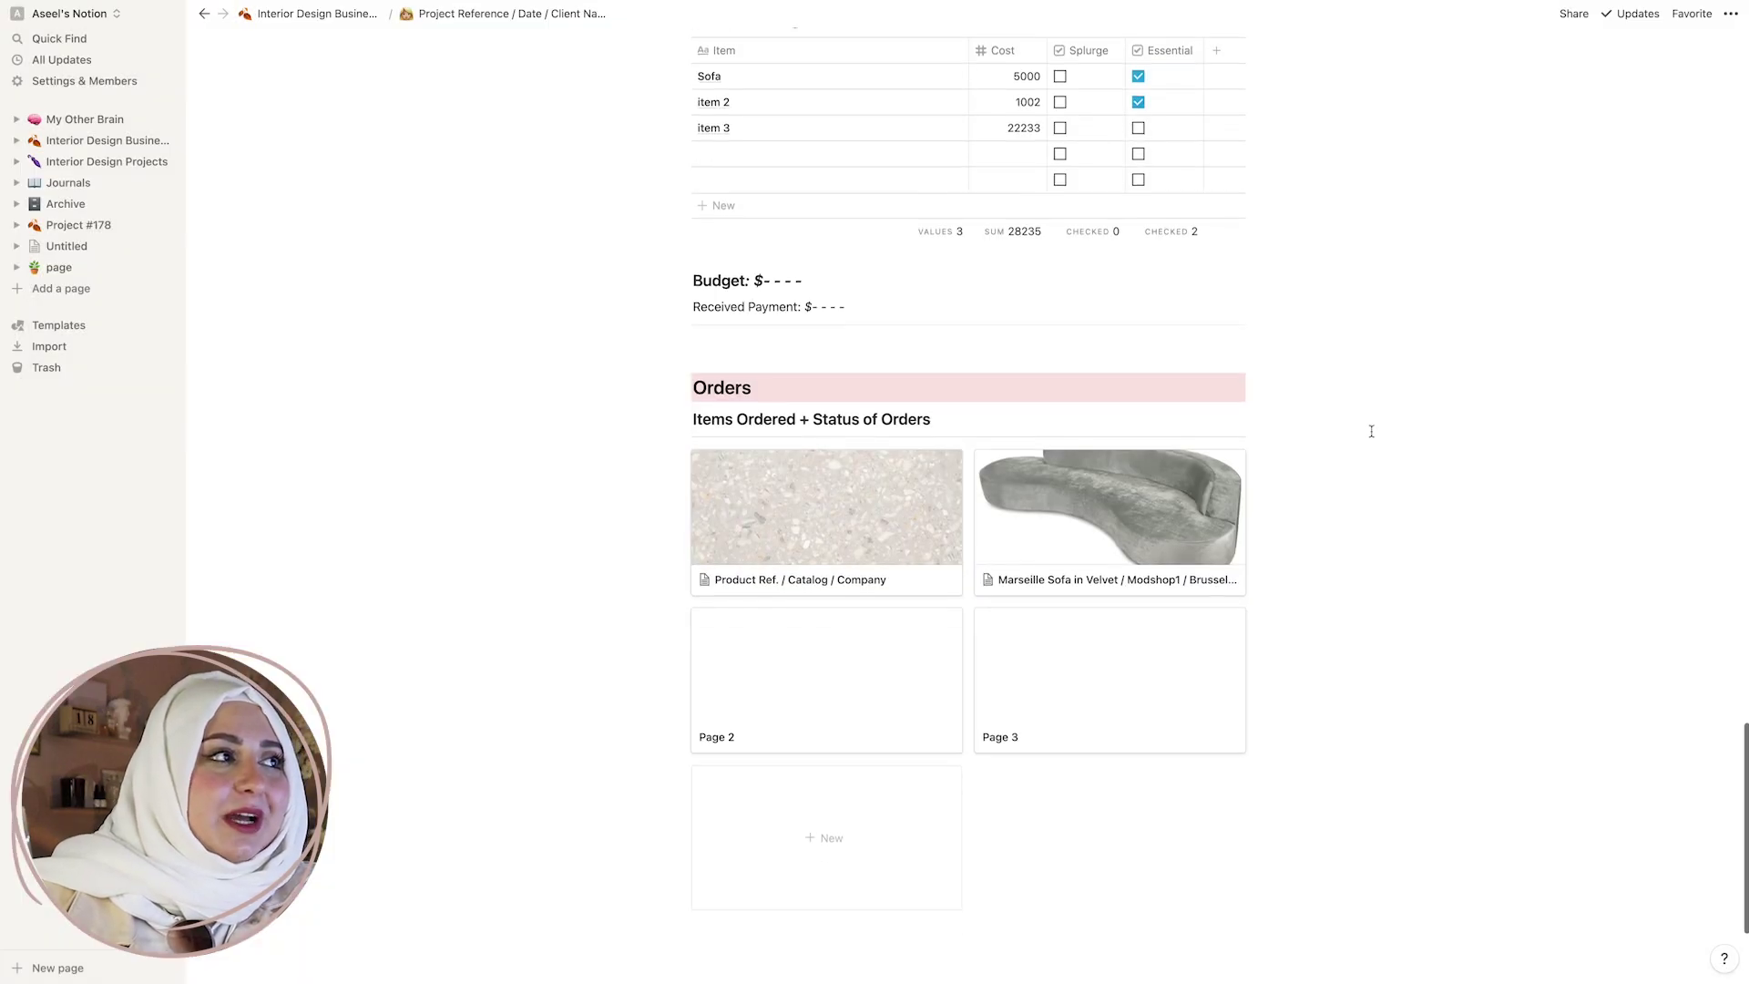
pyautogui.scroll(2, 1372, 430)
pyautogui.scroll(-3, 1372, 429)
pyautogui.scroll(6, 1371, 430)
pyautogui.scroll(10, 1371, 431)
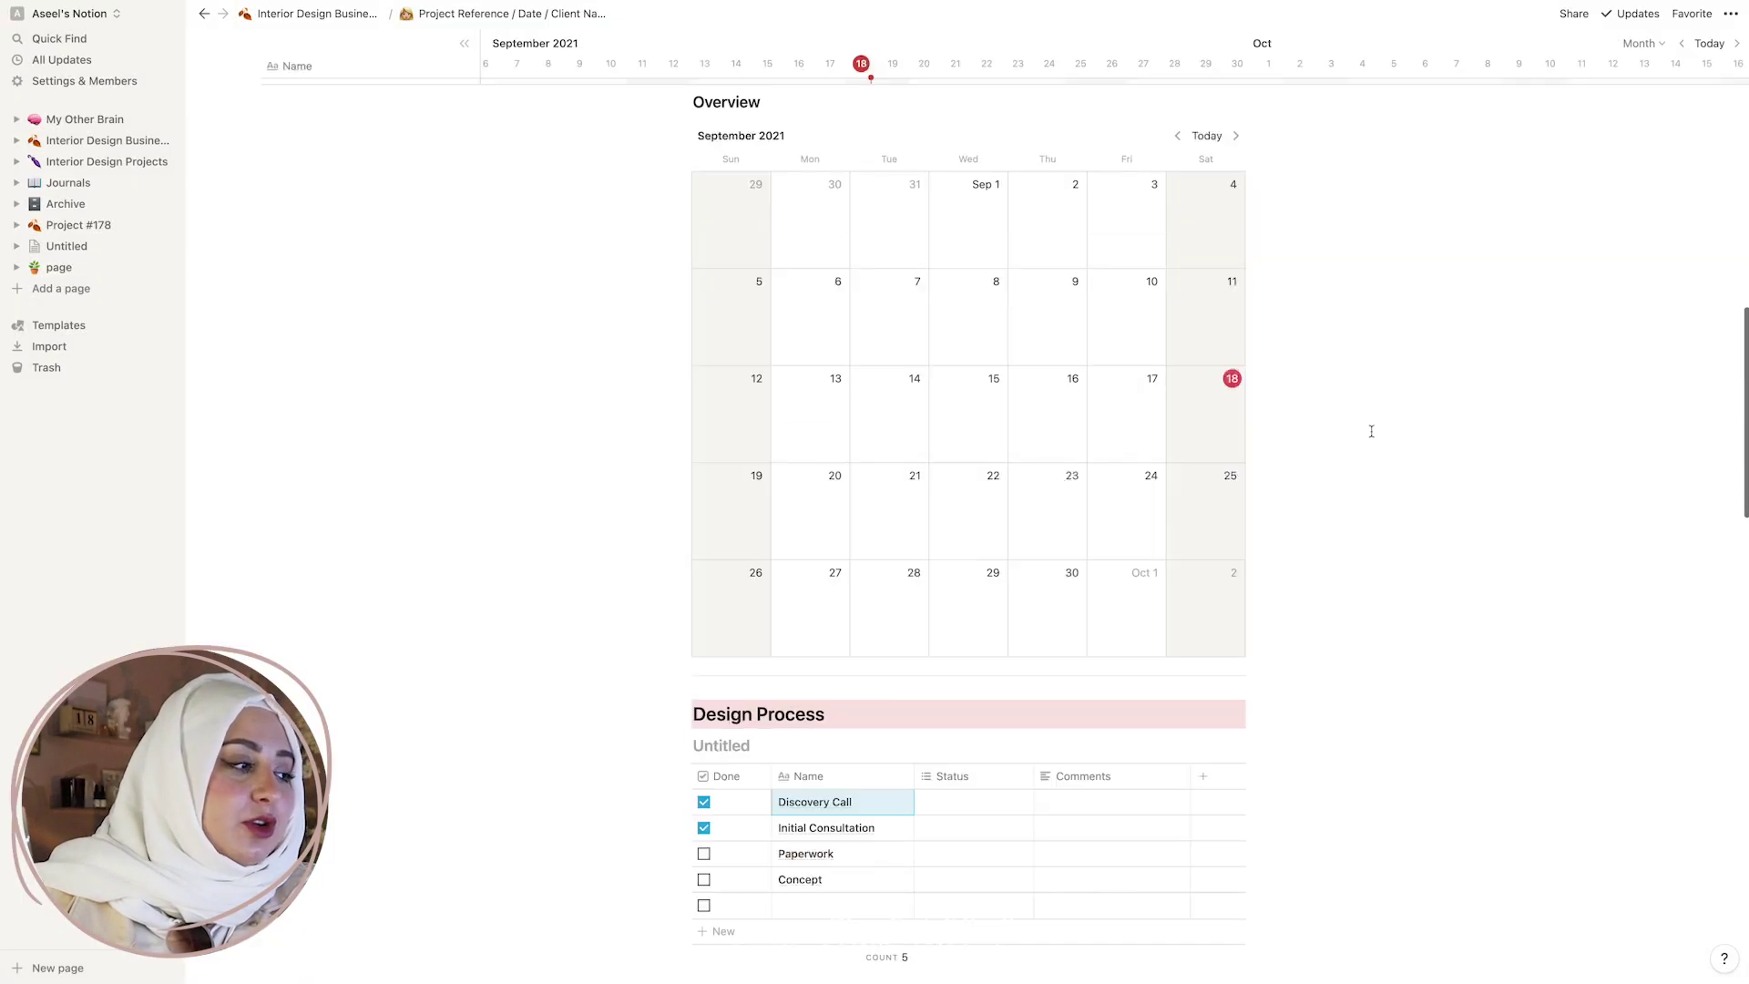
pyautogui.scroll(6, 1311, 406)
pyautogui.scroll(-4, 1316, 401)
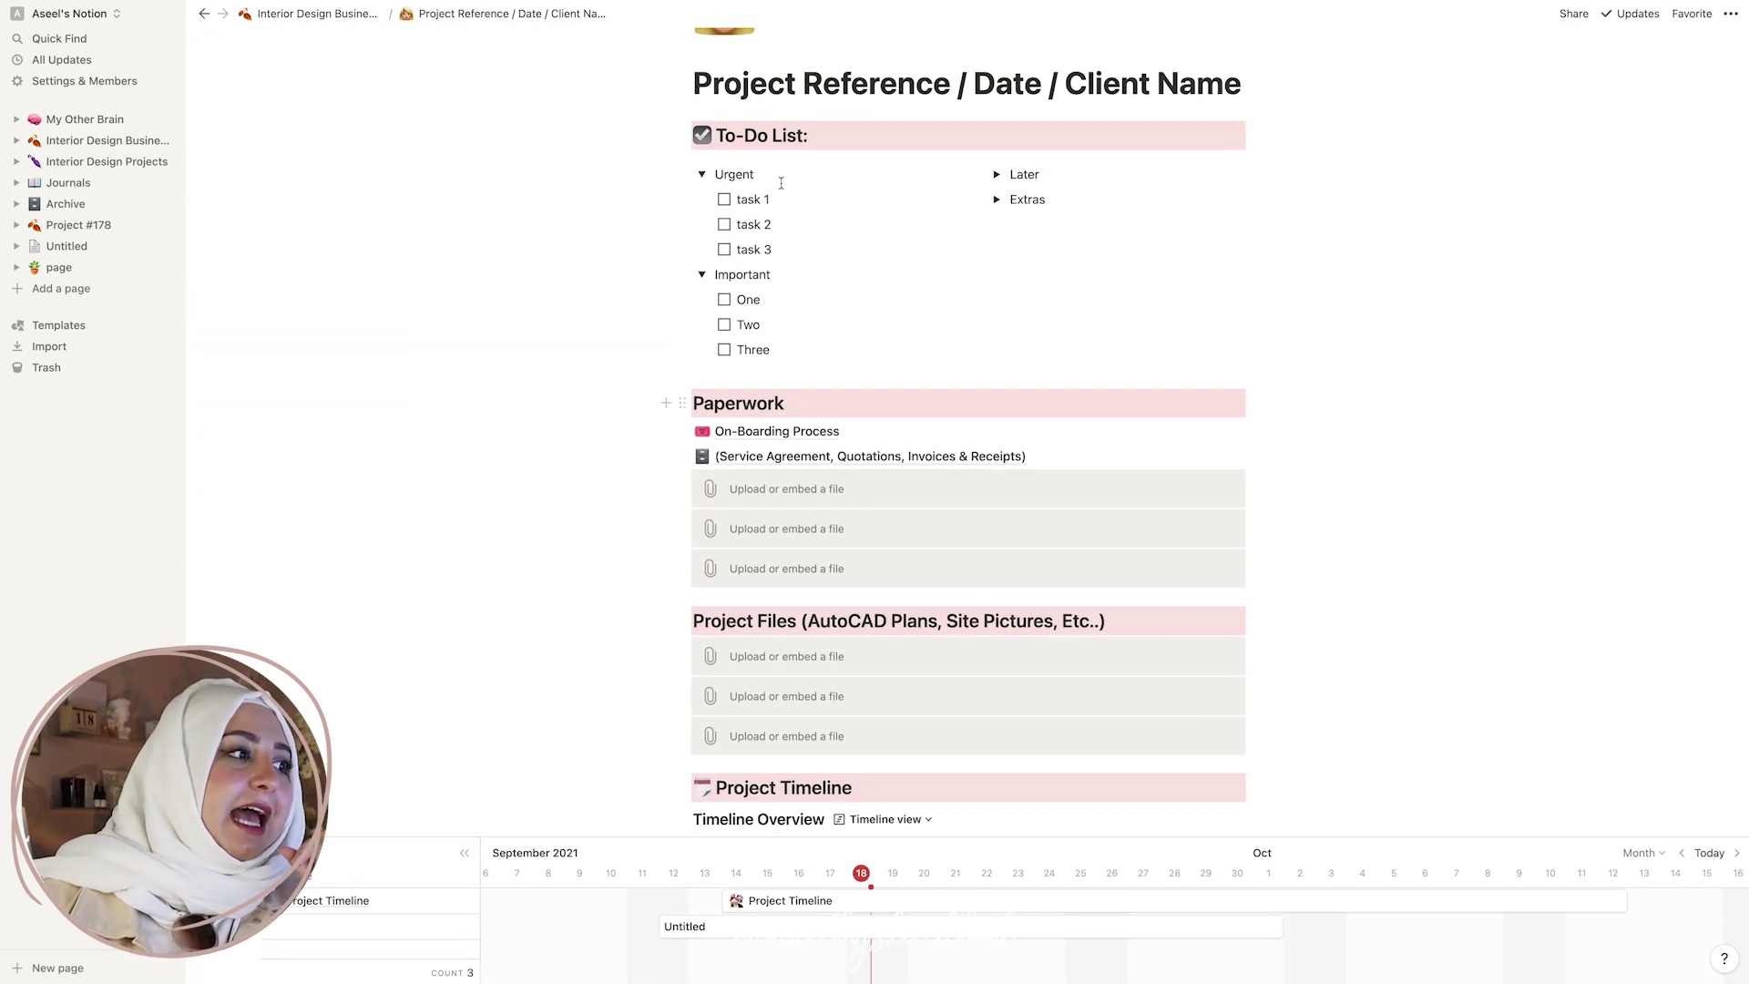
pyautogui.click(346, 22)
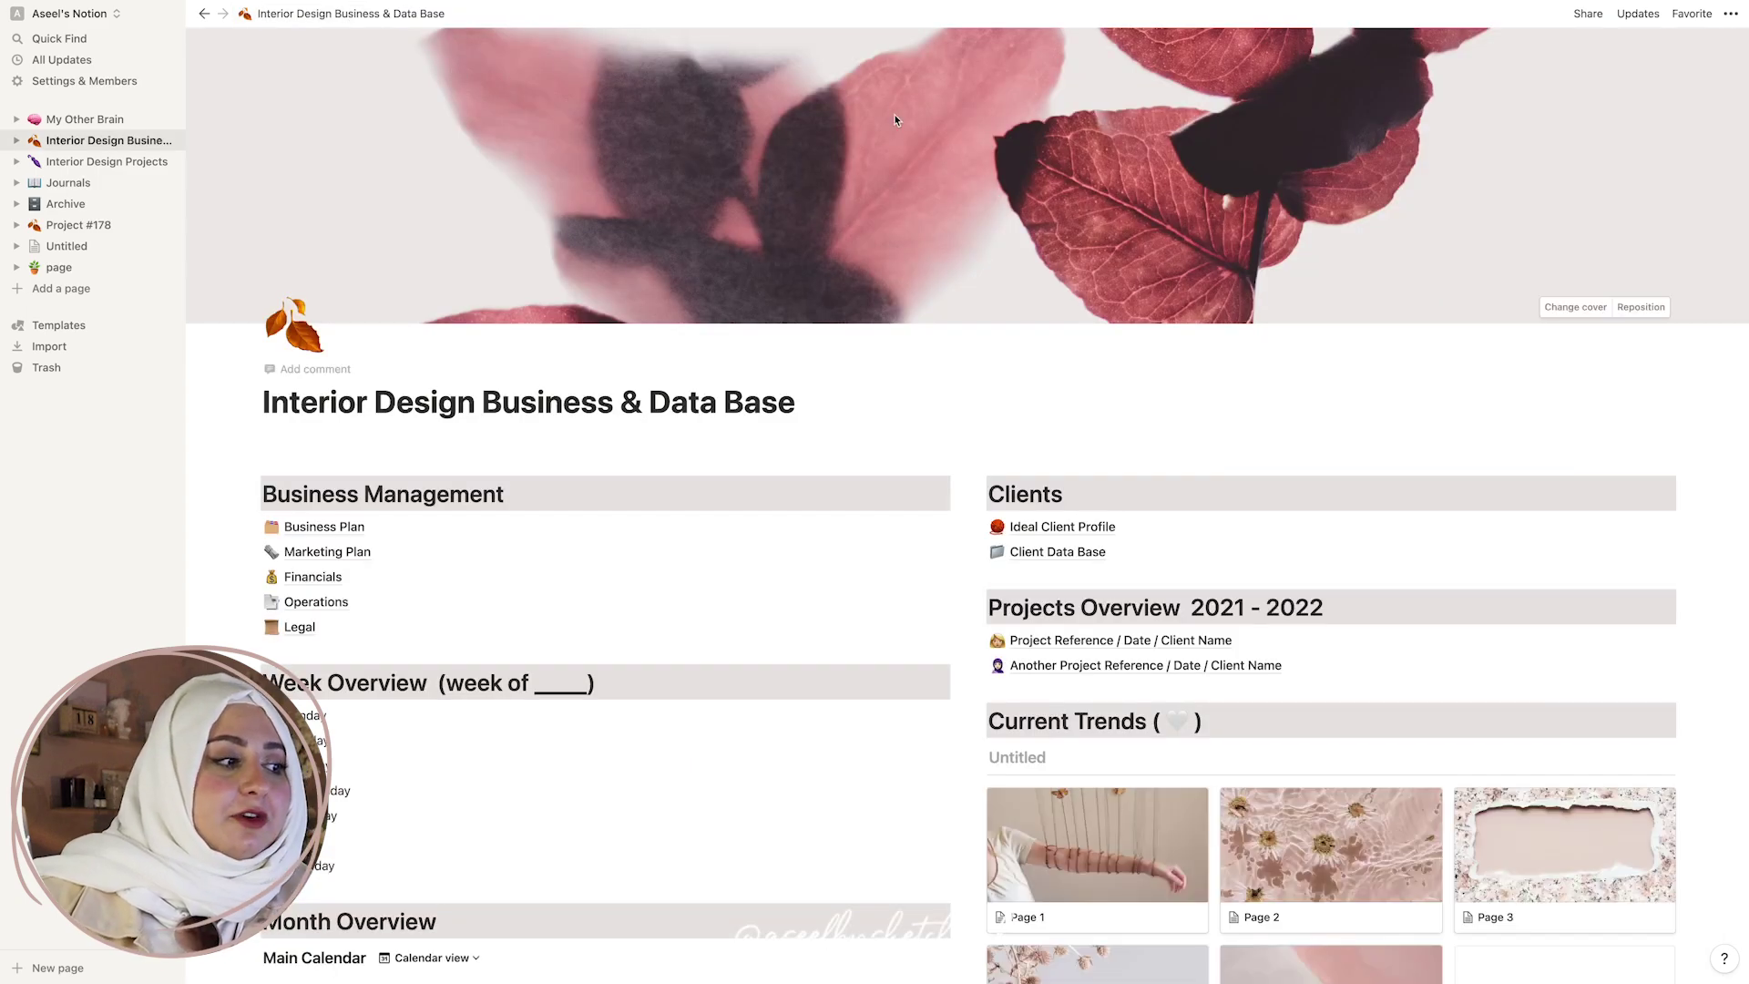
# Duplicate the Another Project Reference page.
pyautogui.scroll(-5, 1093, 382)
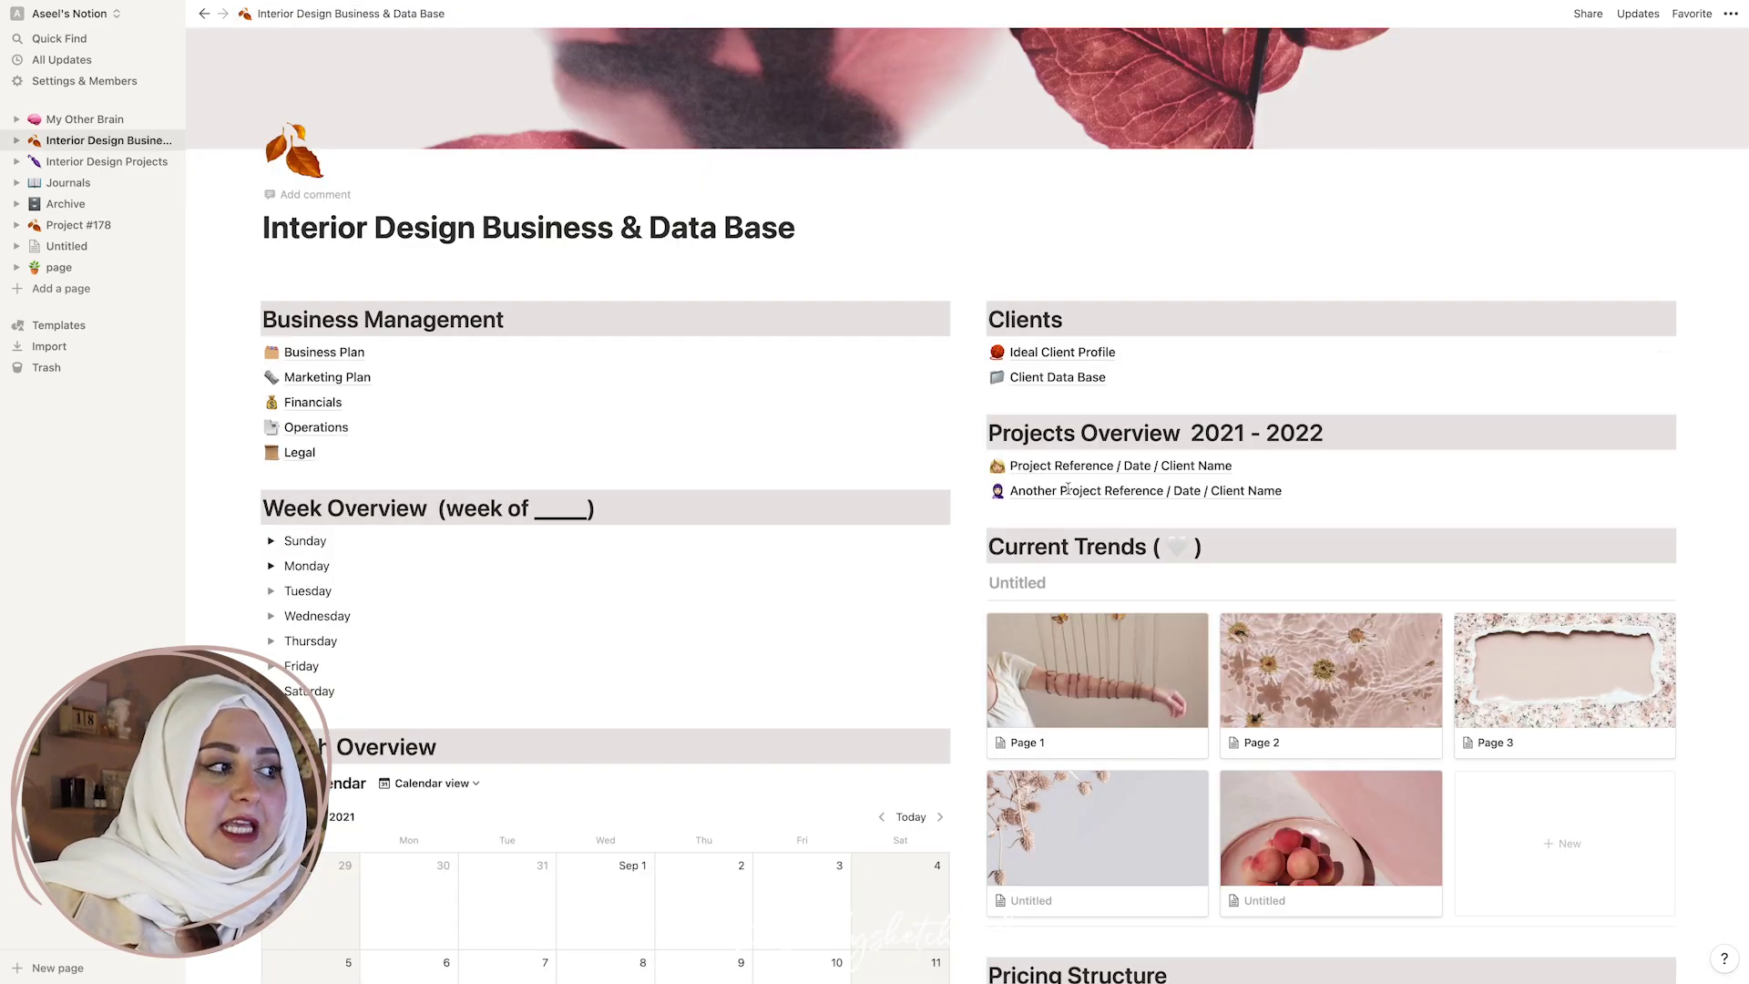
pyautogui.click(981, 425)
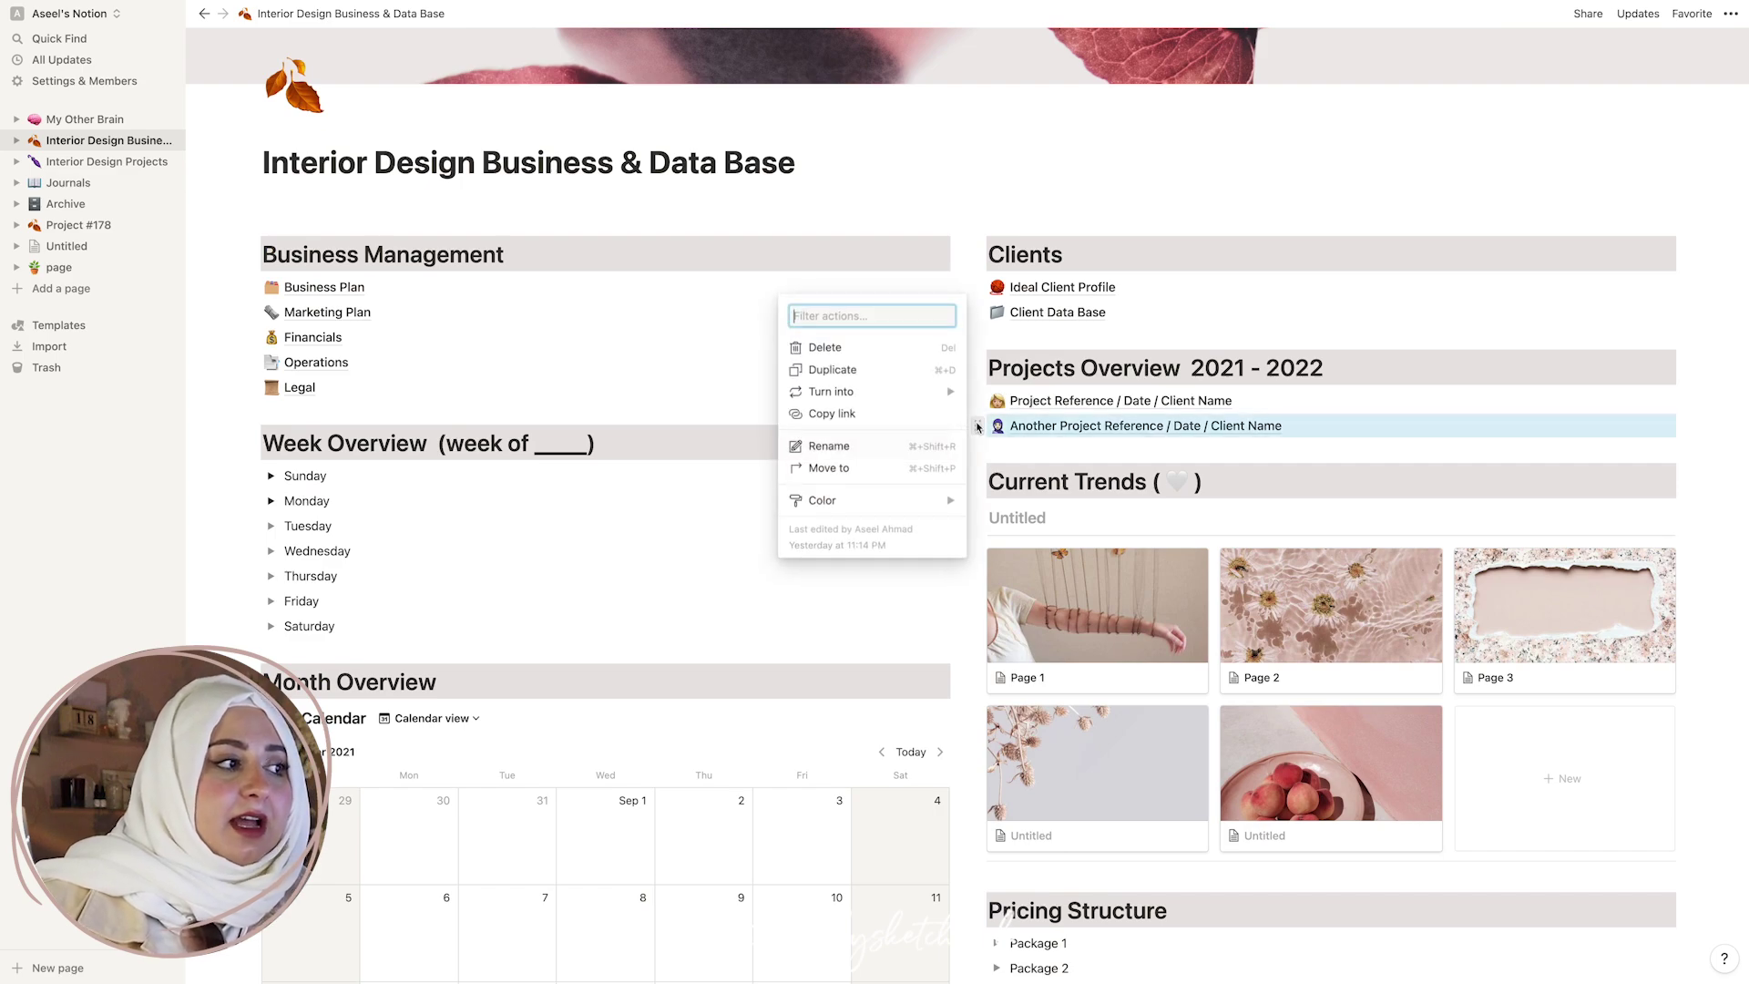
pyautogui.click(917, 370)
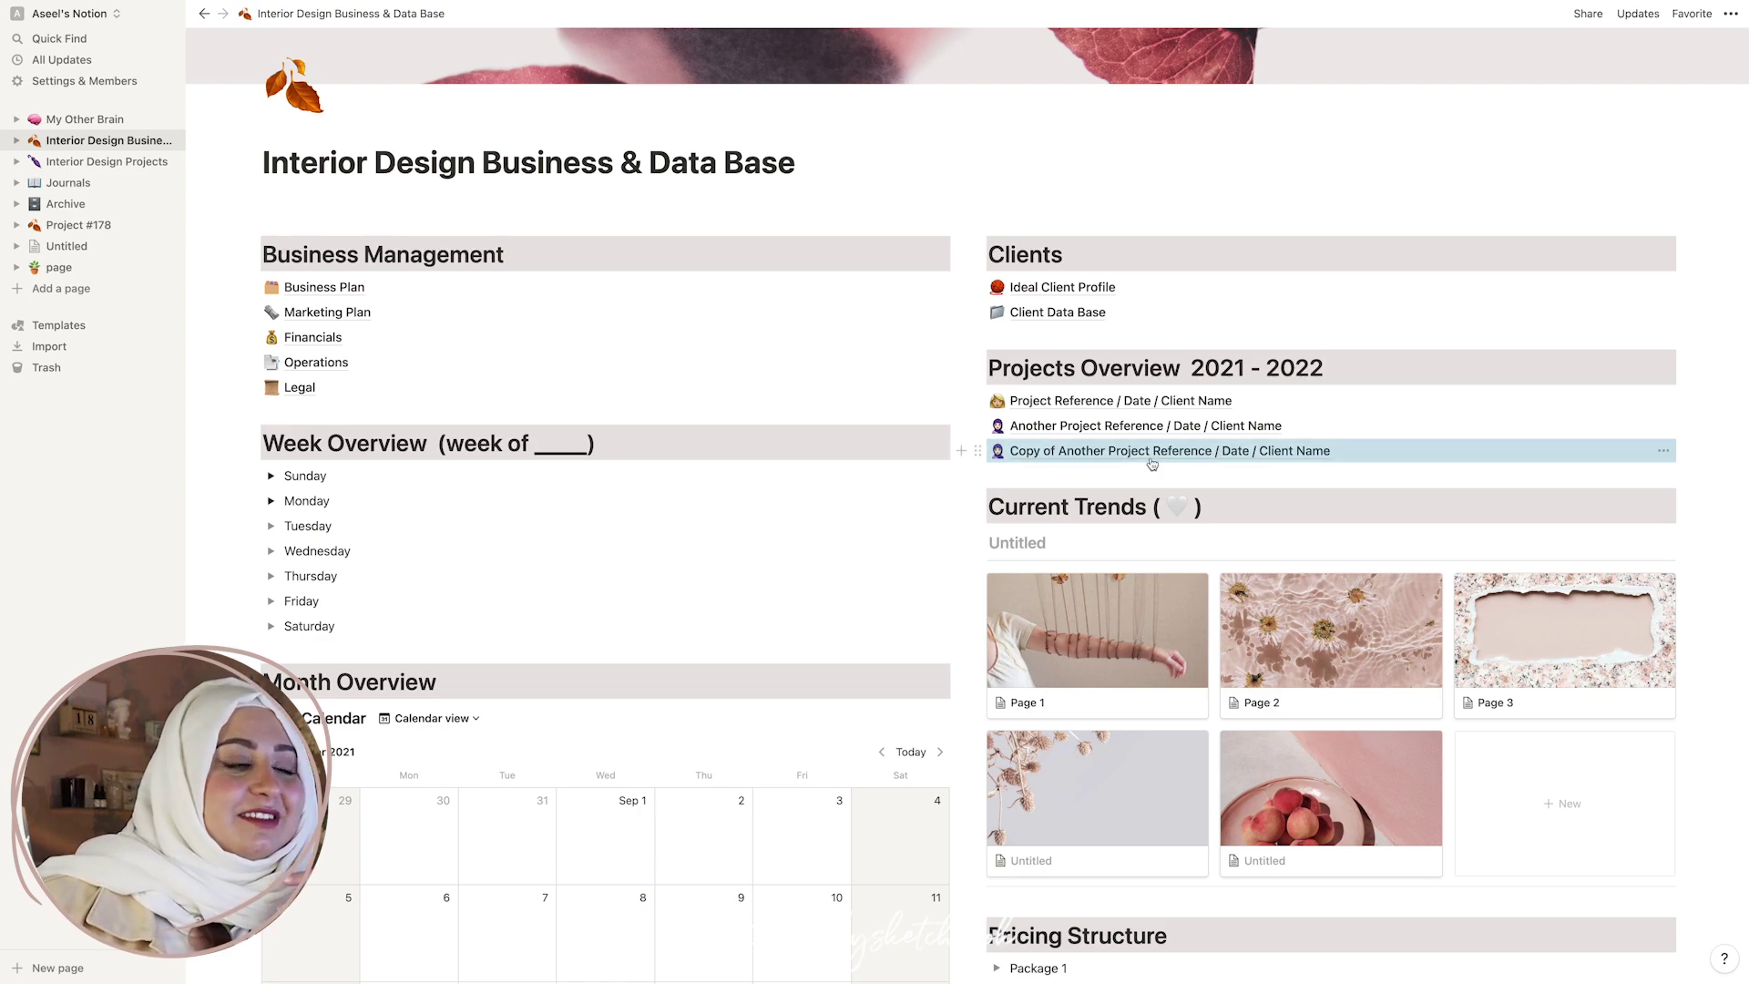
# Give the copied project page a white heart icon.
pyautogui.click(1030, 452)
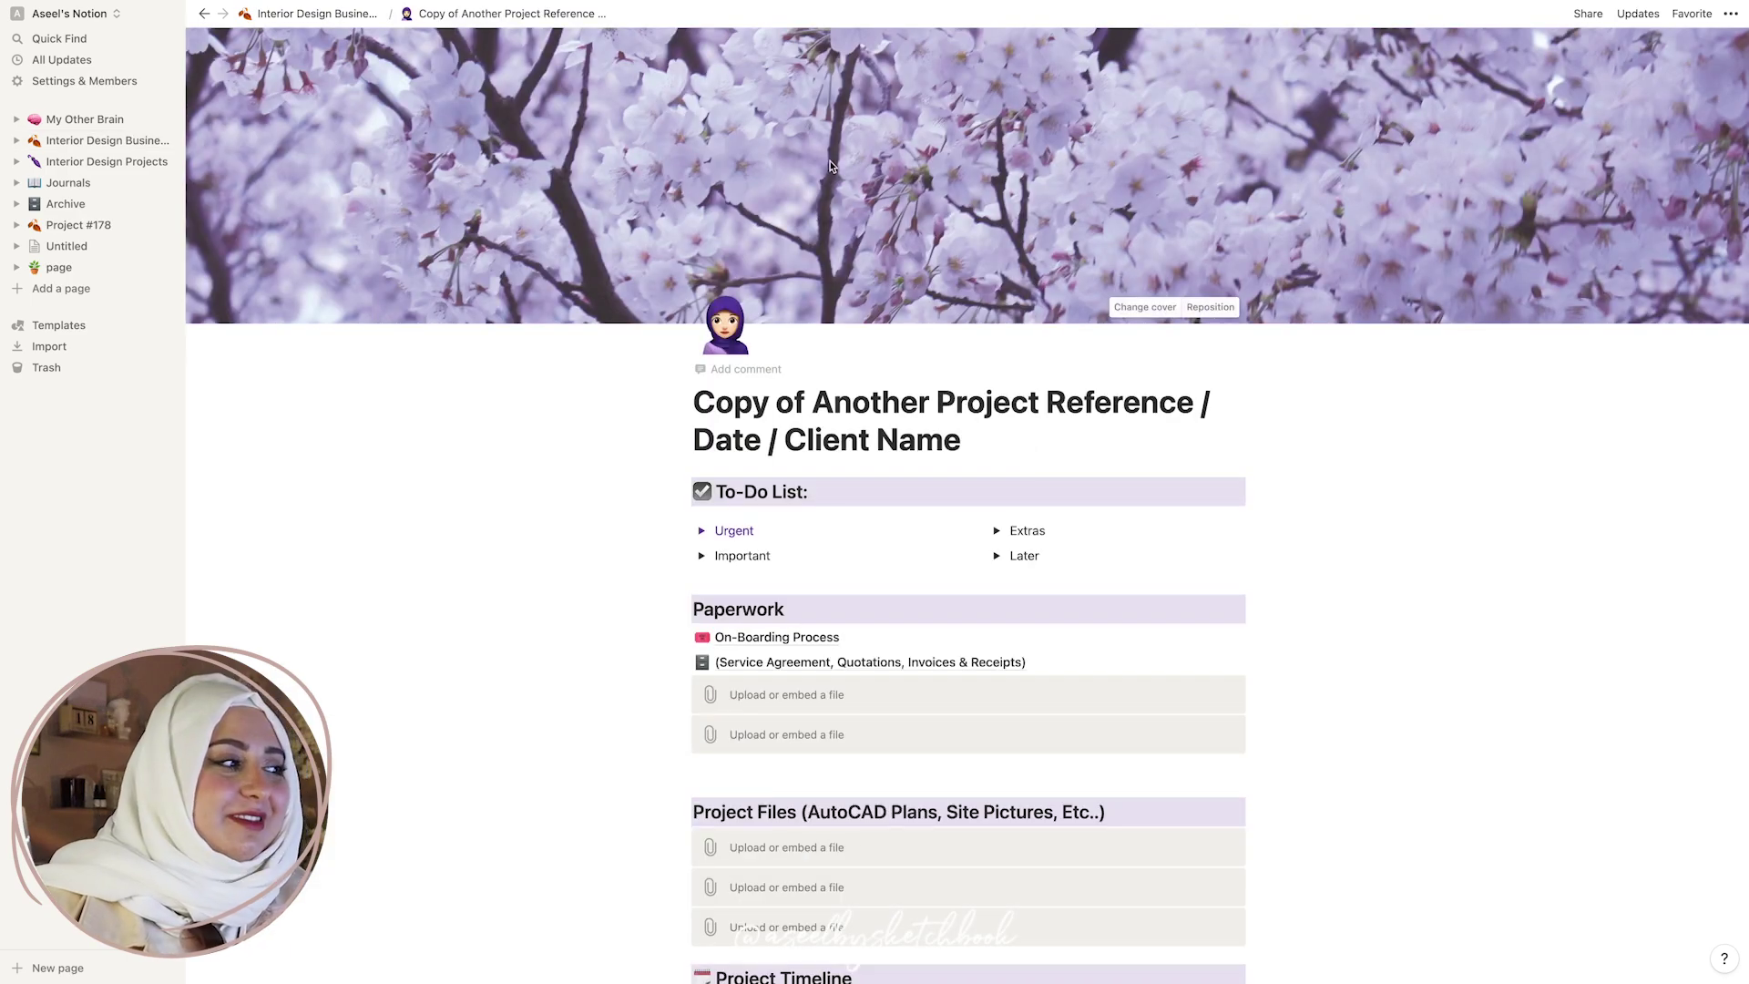
pyautogui.click(726, 325)
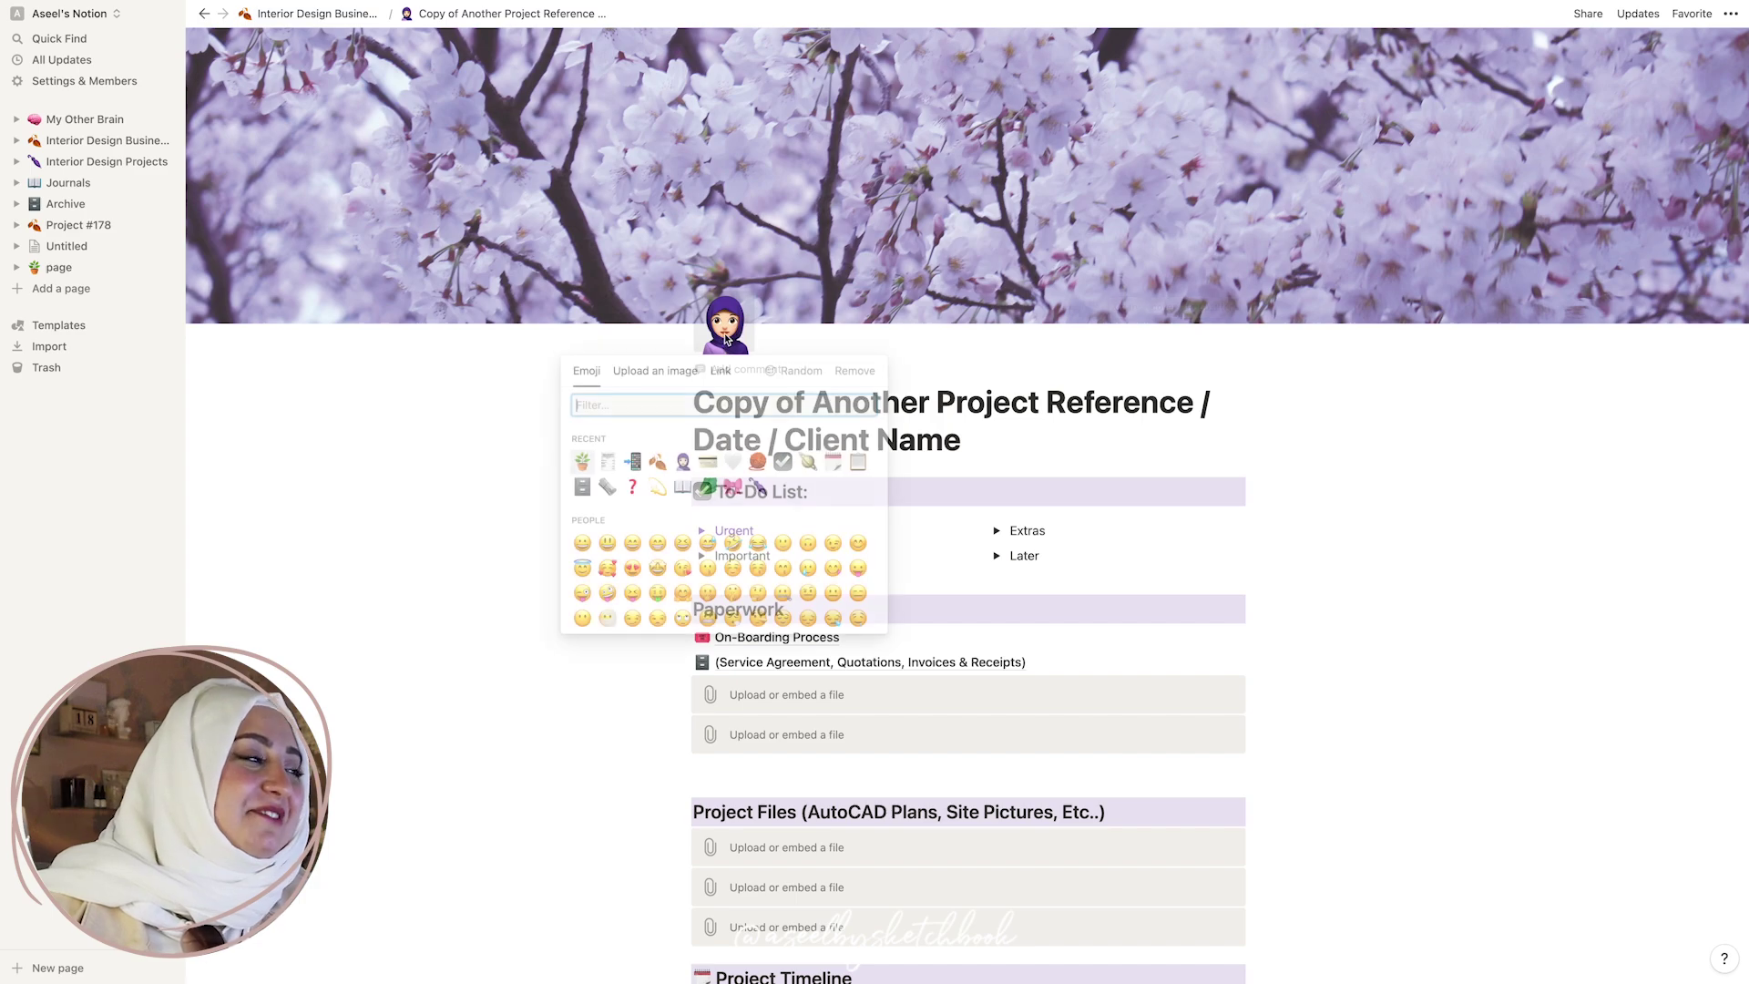
pyautogui.click(732, 461)
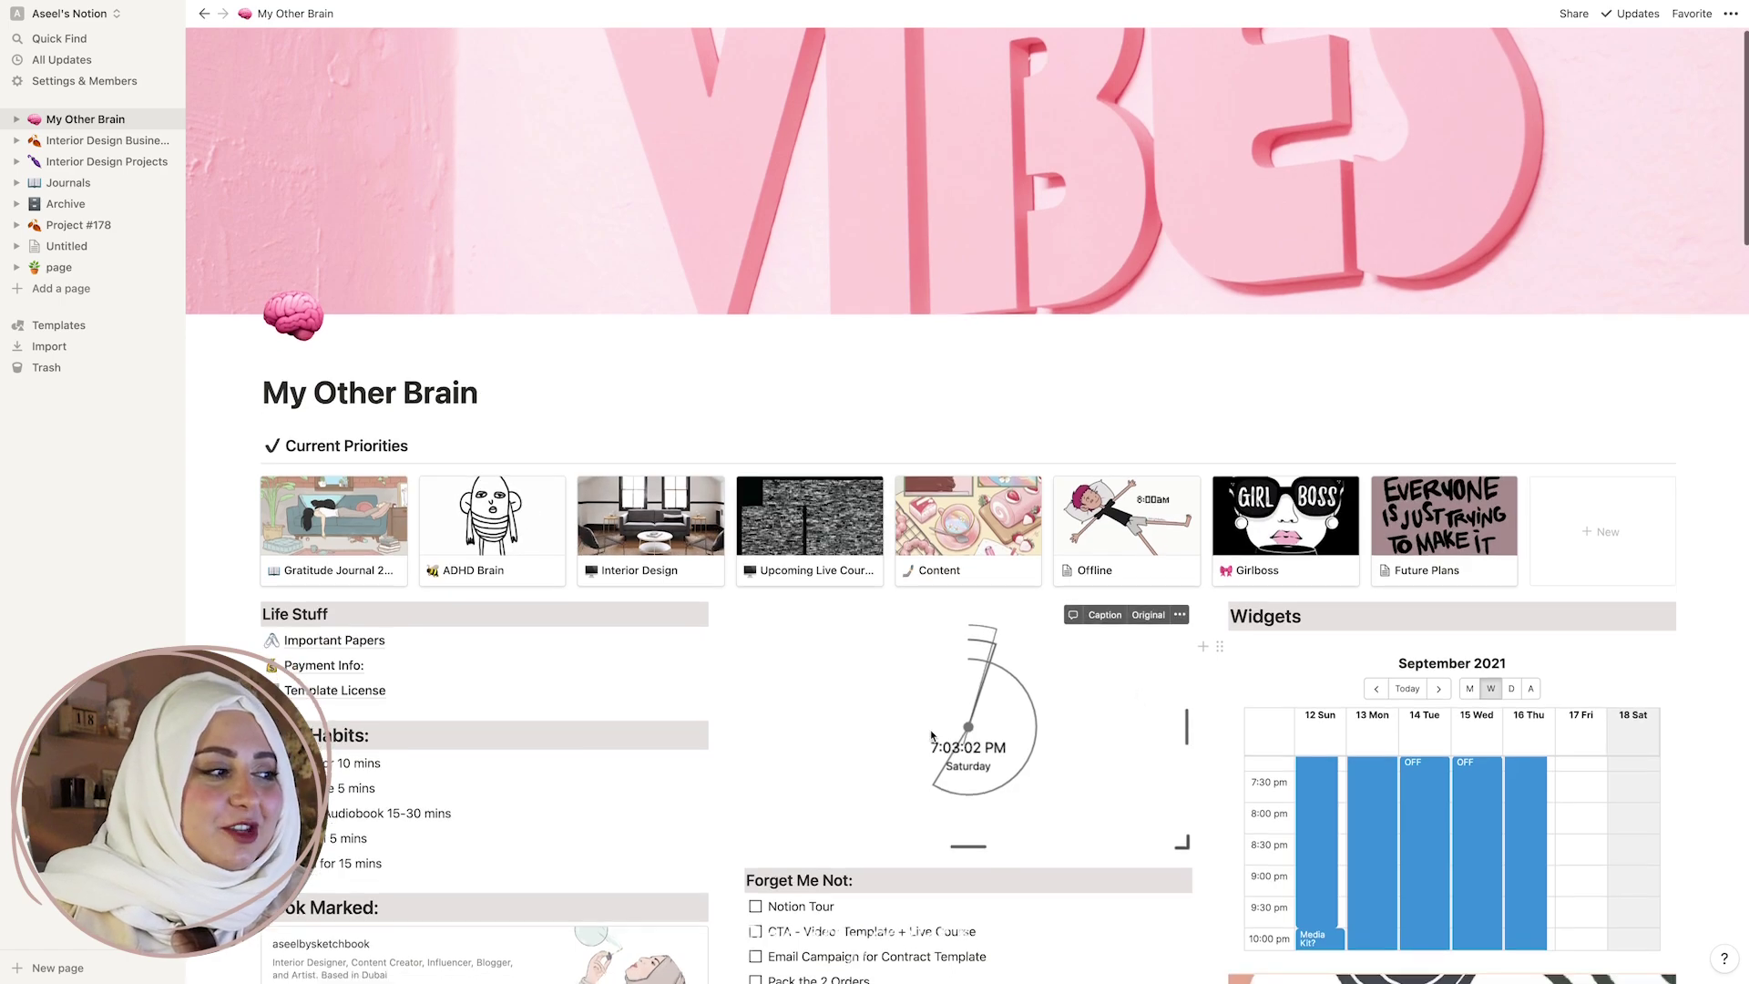
# Scroll down the My Other Brain page until the Dubai weather widget is visible.
pyautogui.scroll(-3, 1013, 743)
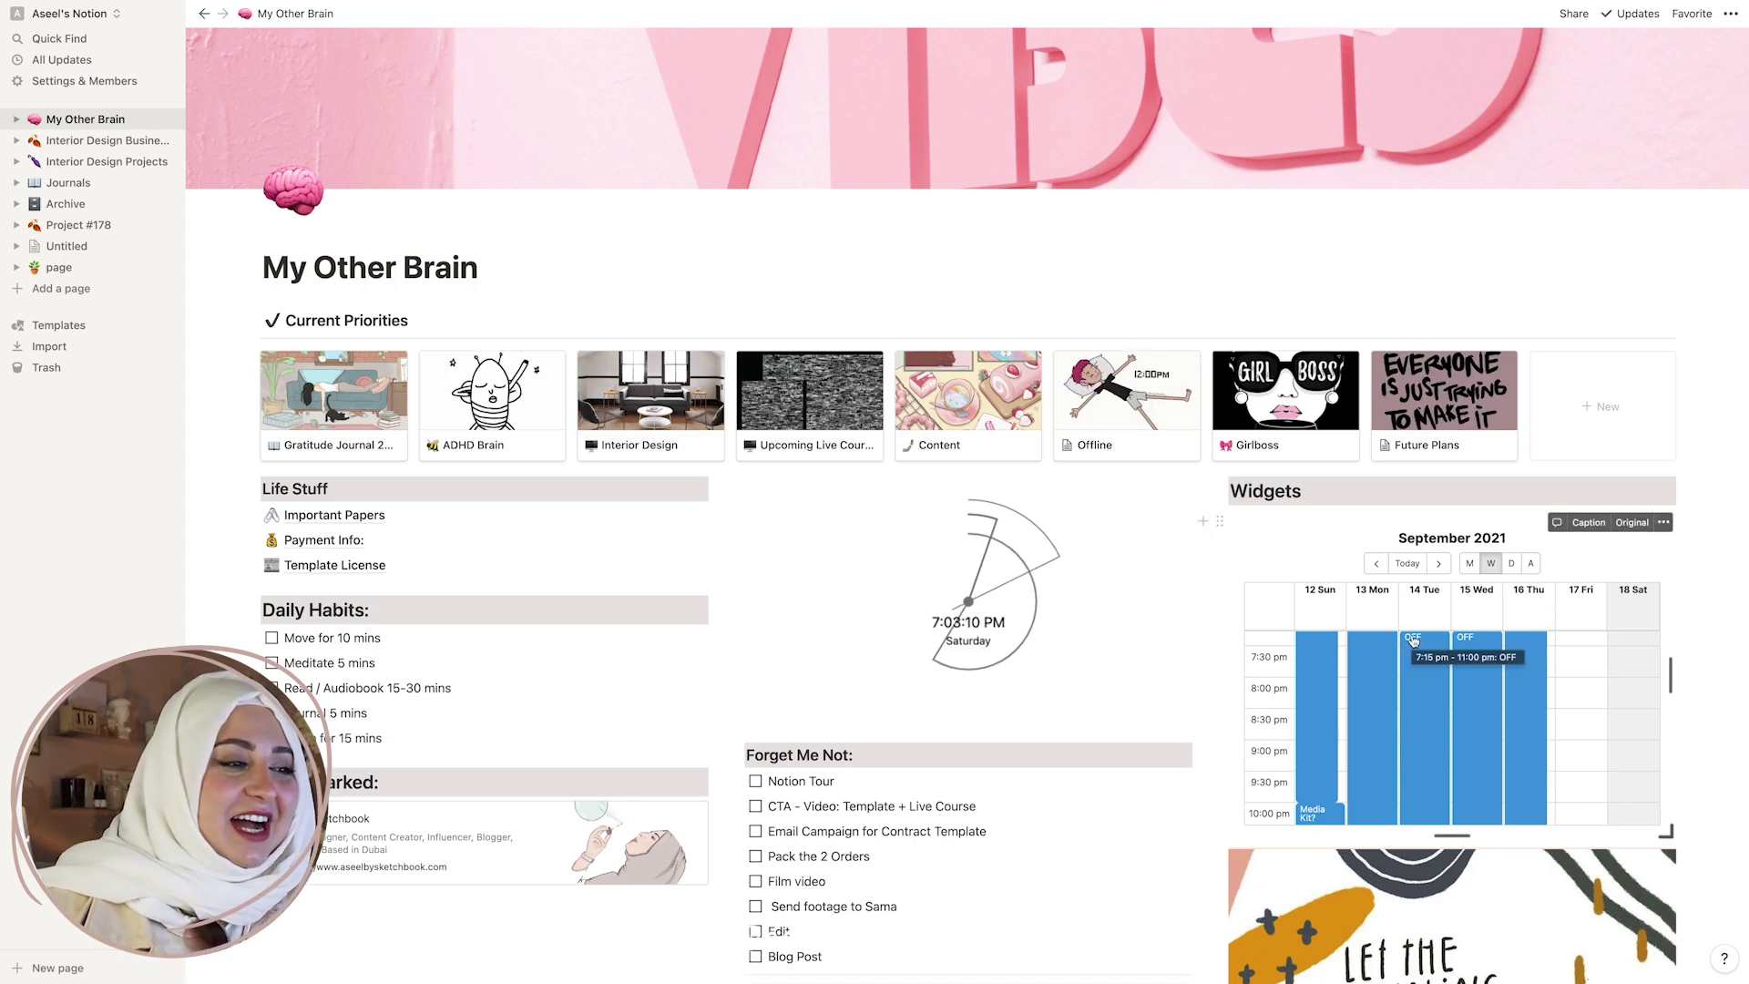
pyautogui.scroll(-3, 1047, 592)
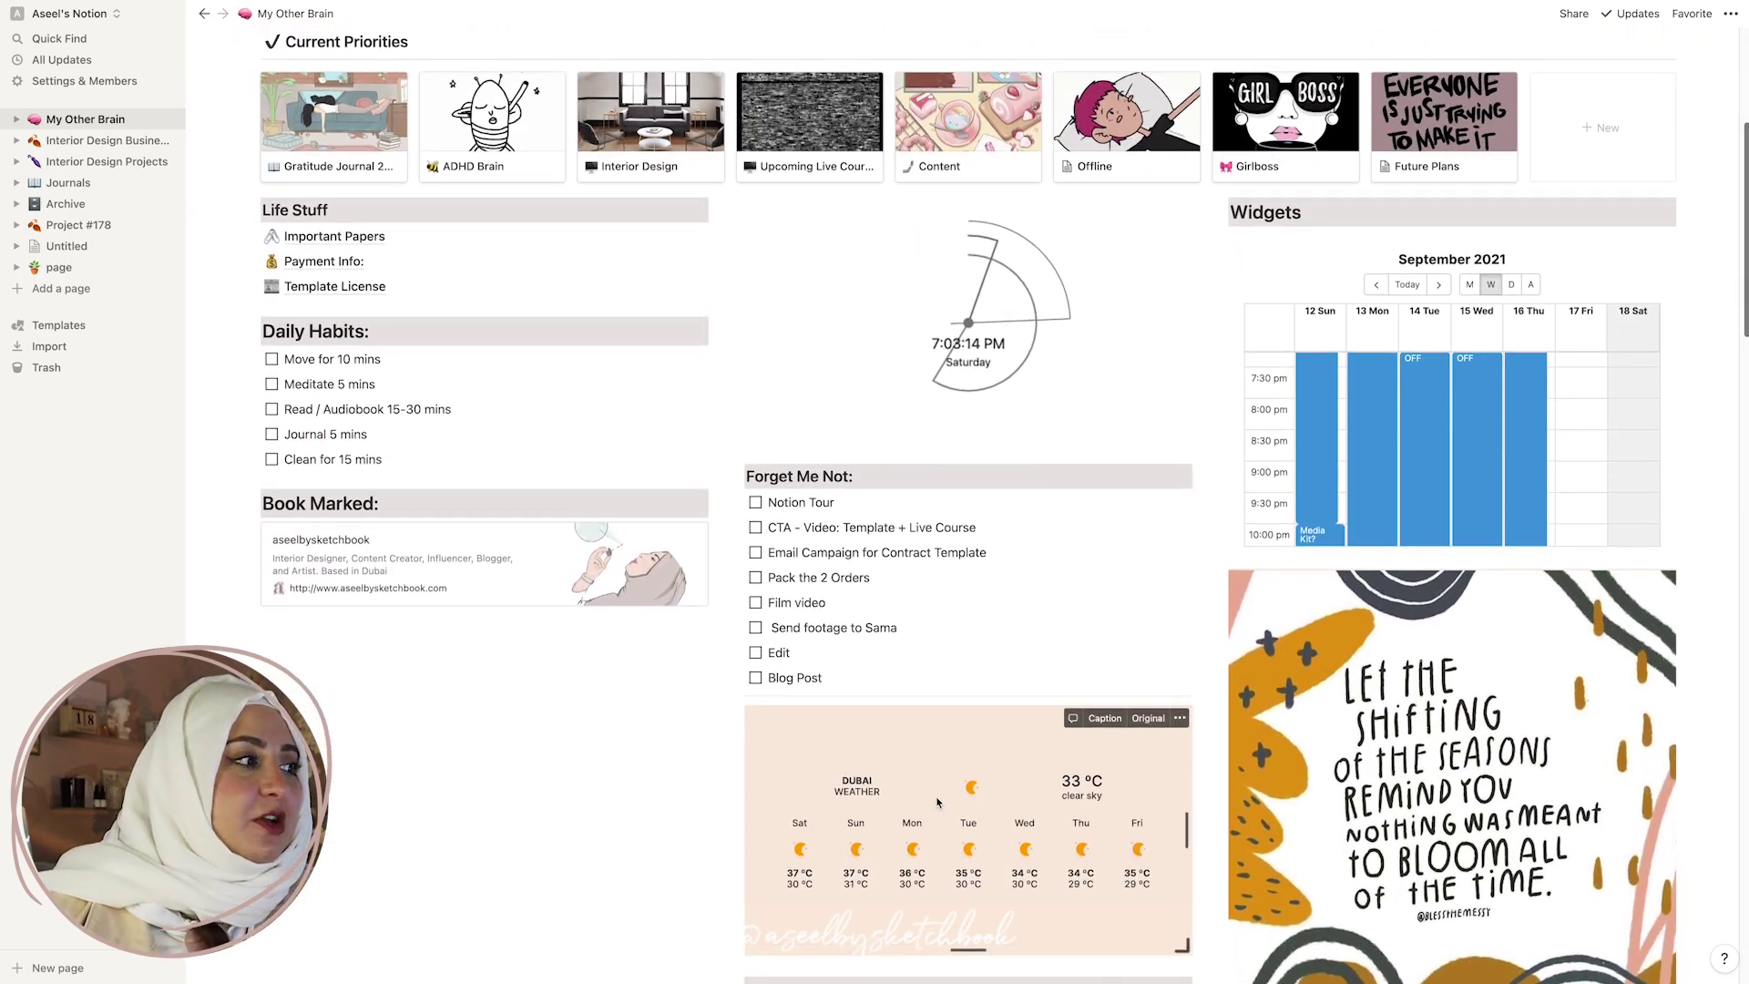
pyautogui.scroll(-1, 1035, 725)
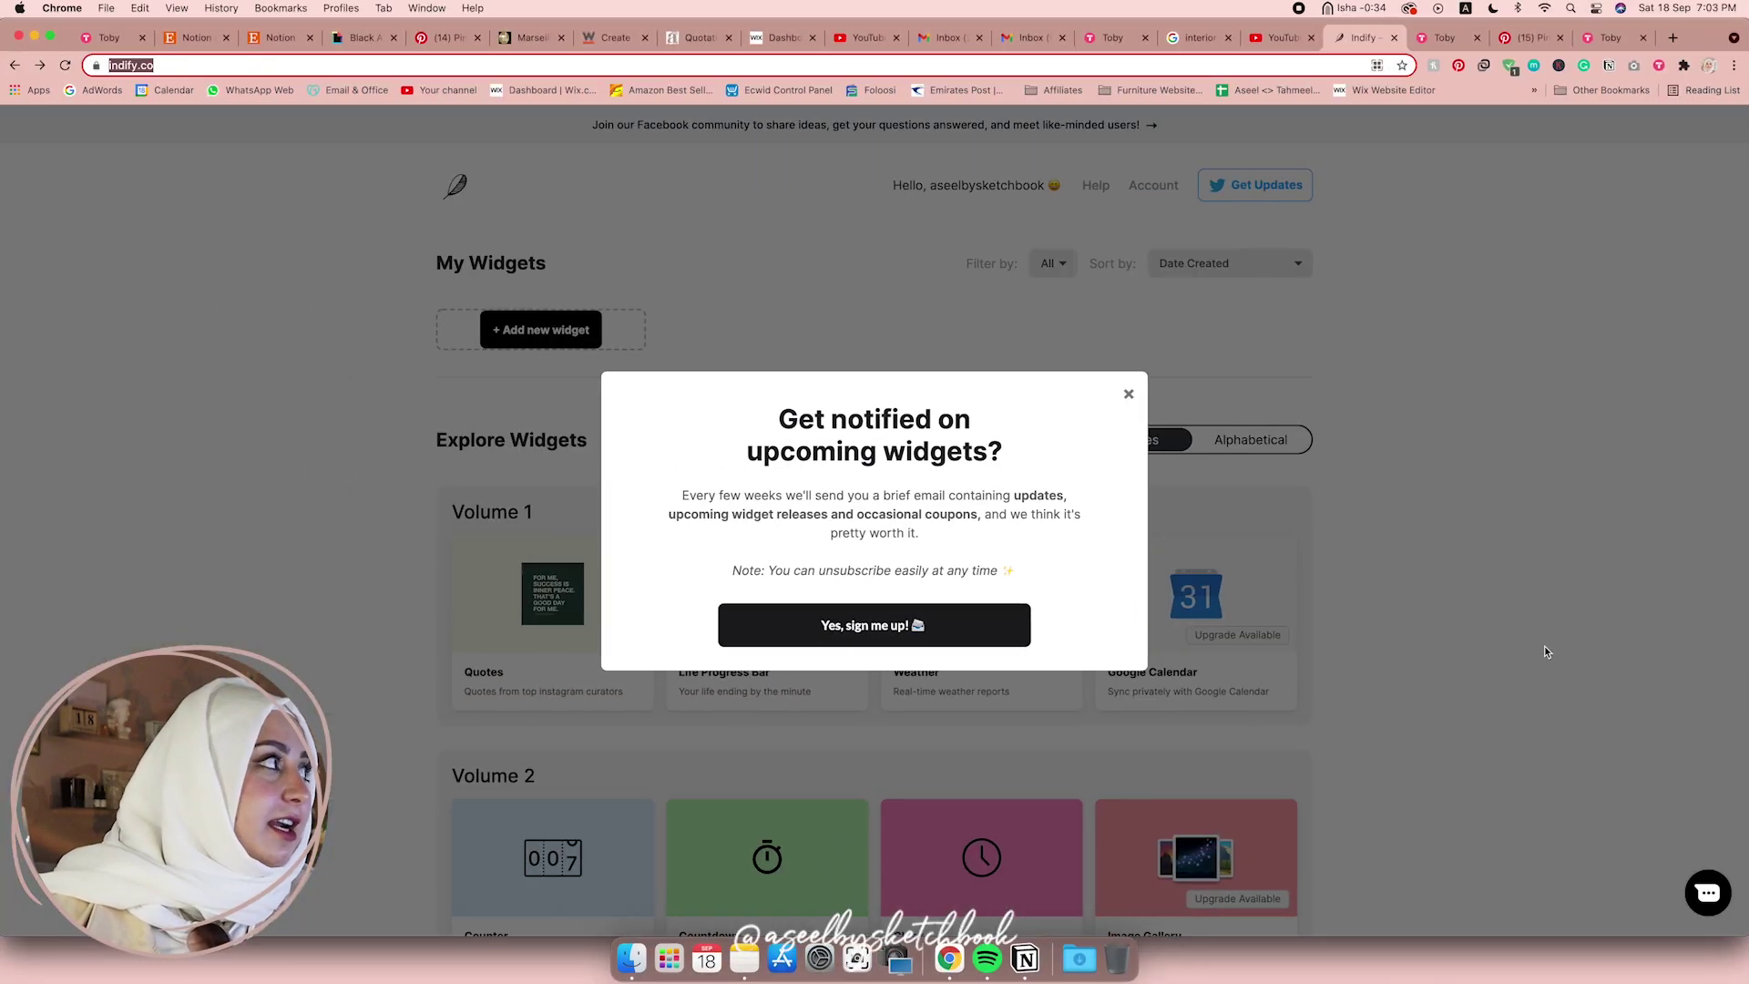
# Dismiss the upcoming-widgets popup, create a new Indify weather widget and copy its link.
pyautogui.click(1530, 652)
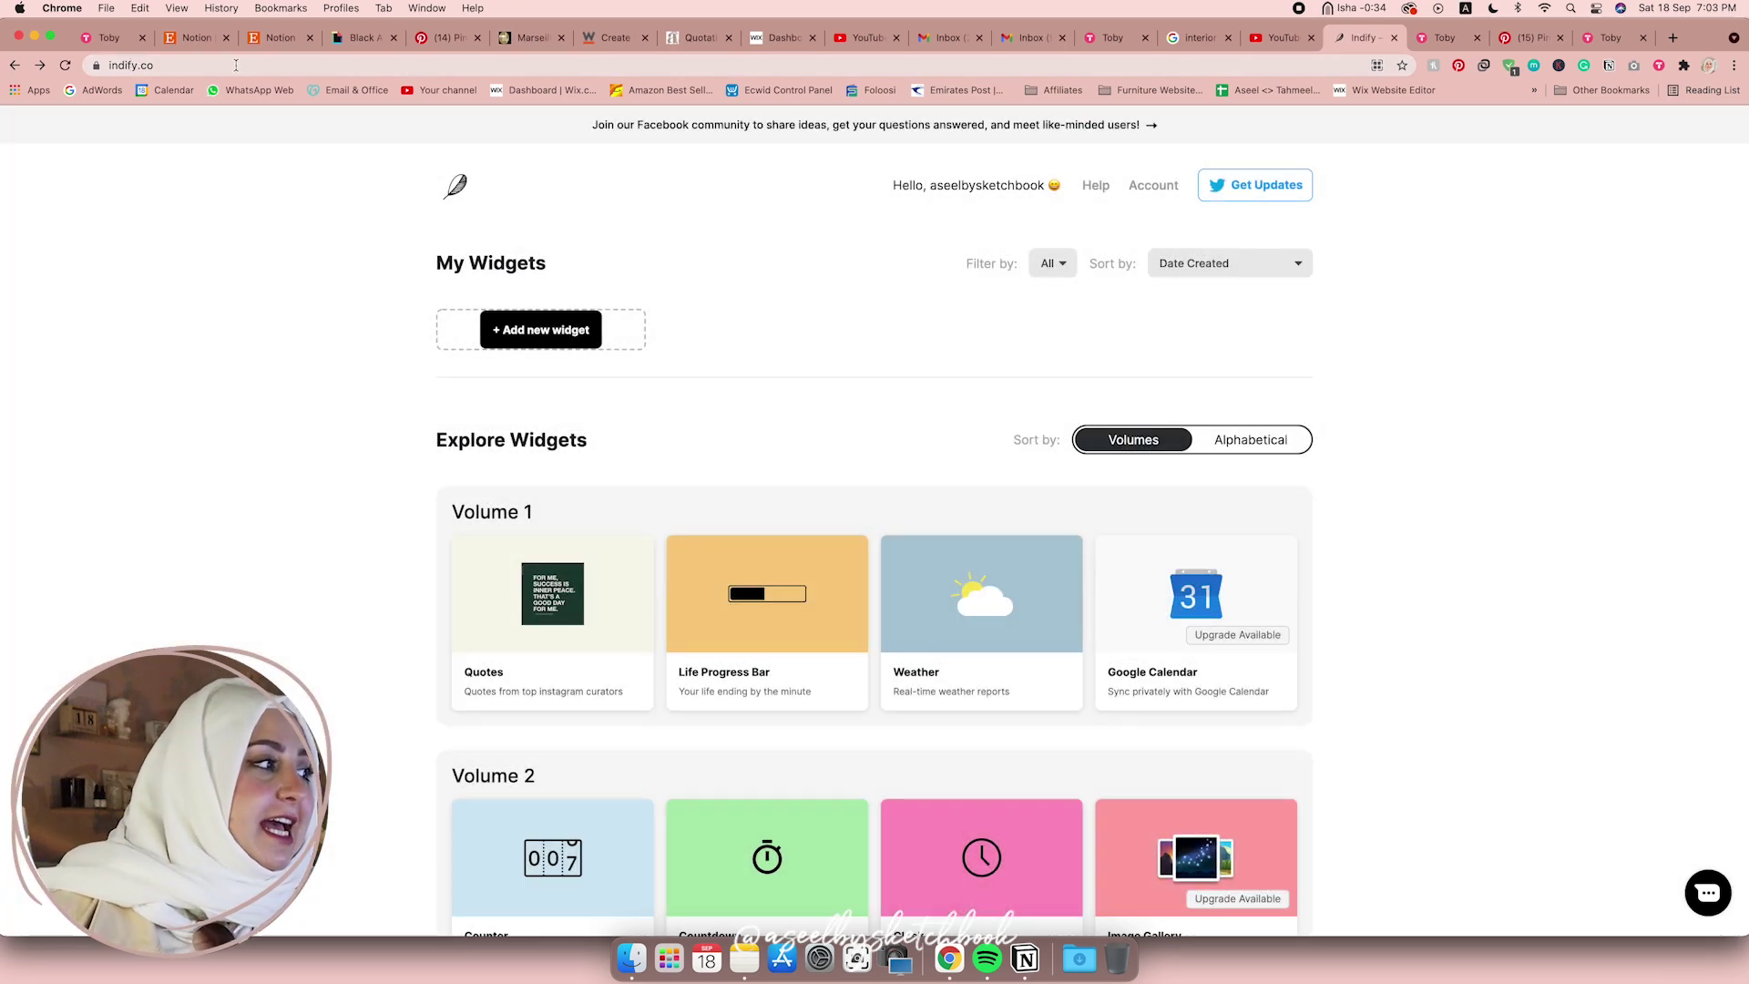
pyautogui.scroll(-5, 489, 288)
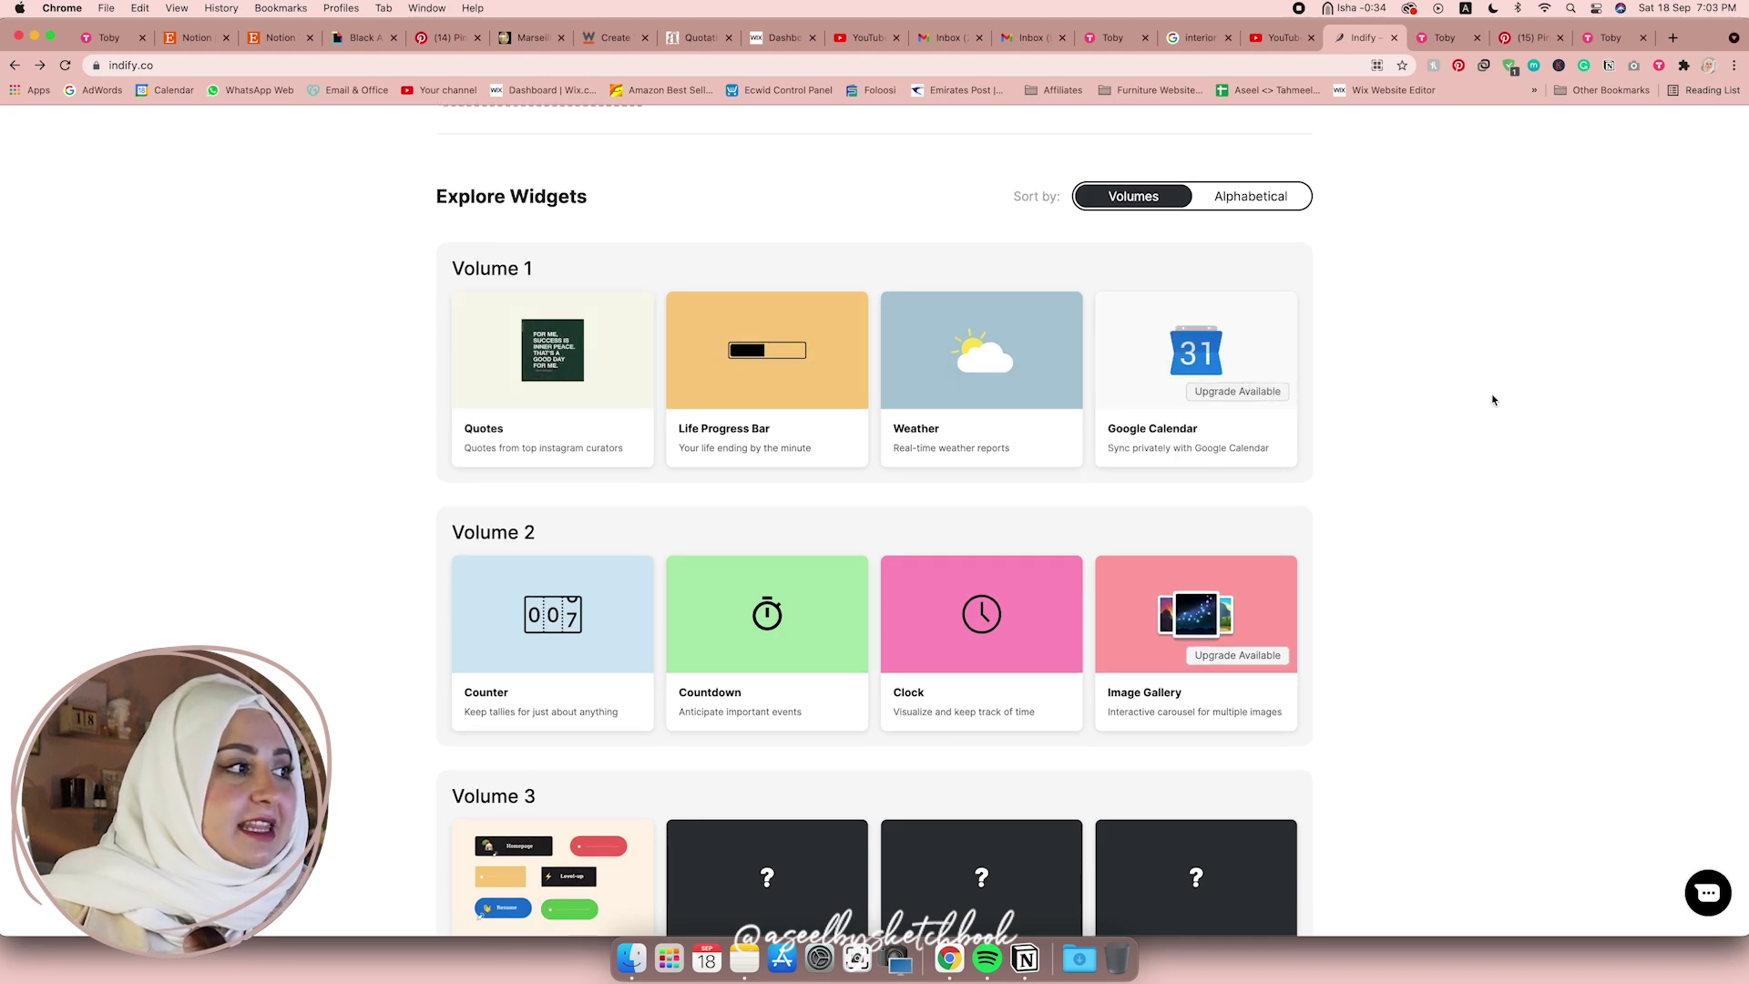
pyautogui.moveTo(974, 367)
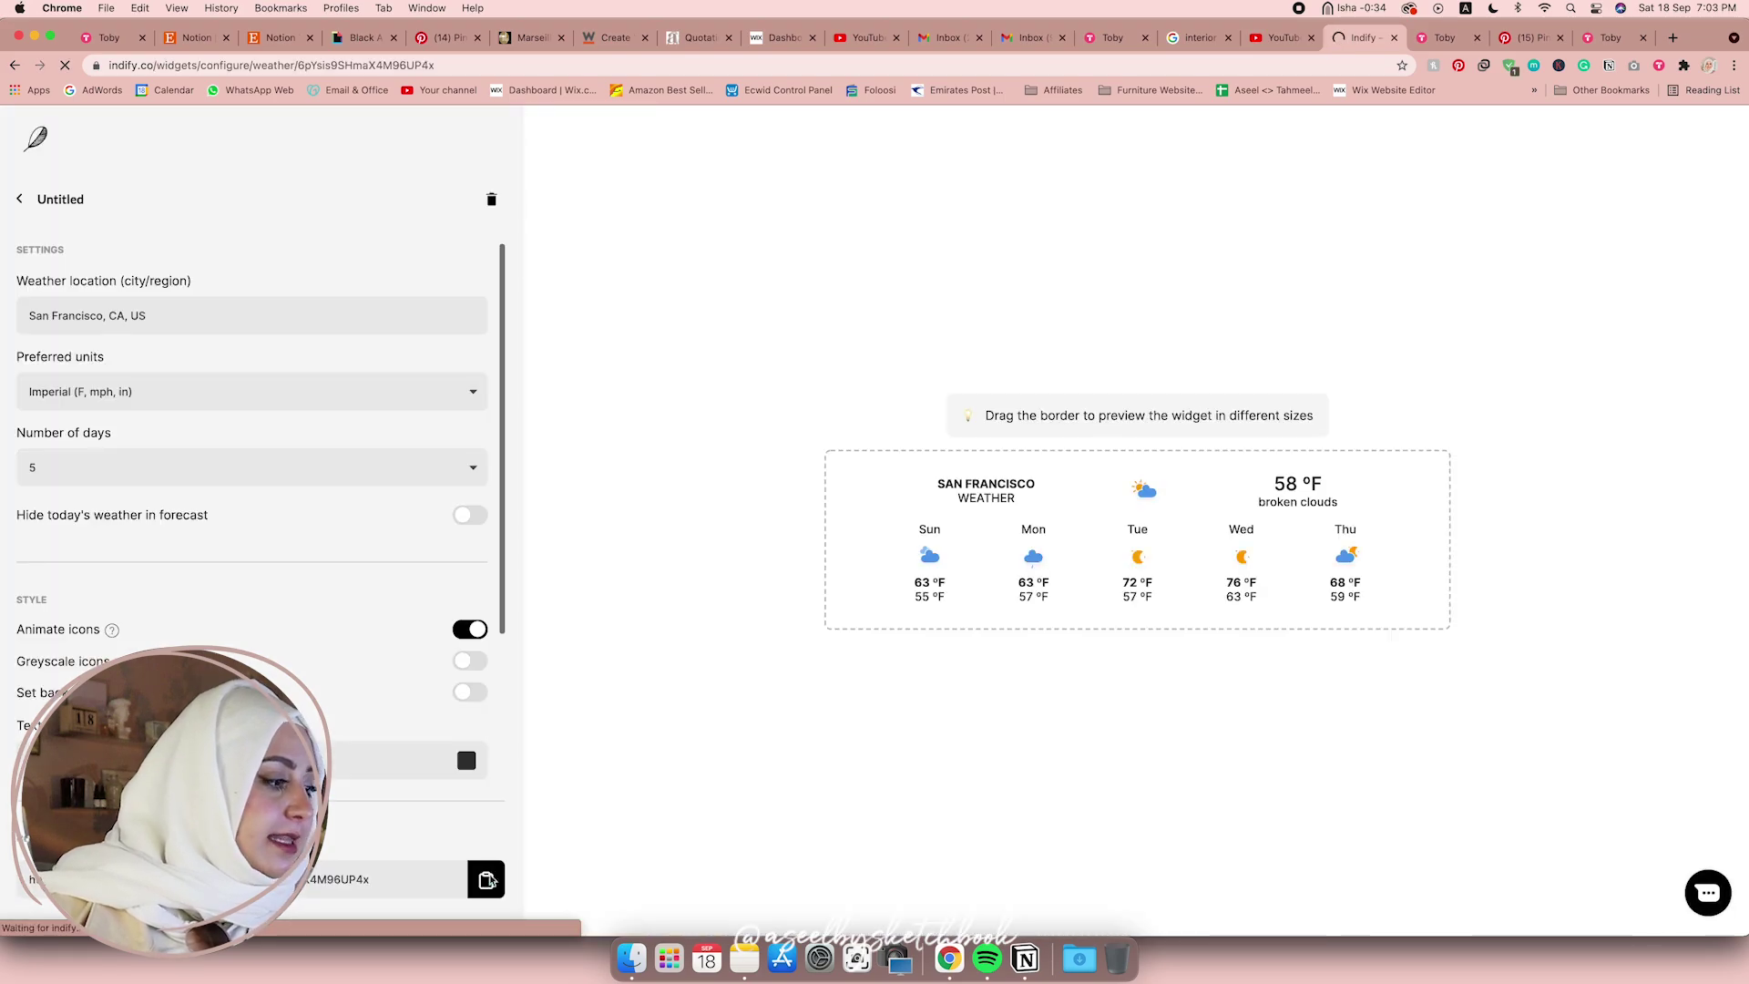
pyautogui.click(487, 879)
# Embed the copied weather widget link under Indify – Notion Widgets in Notion.
pyautogui.press('super+Tab')
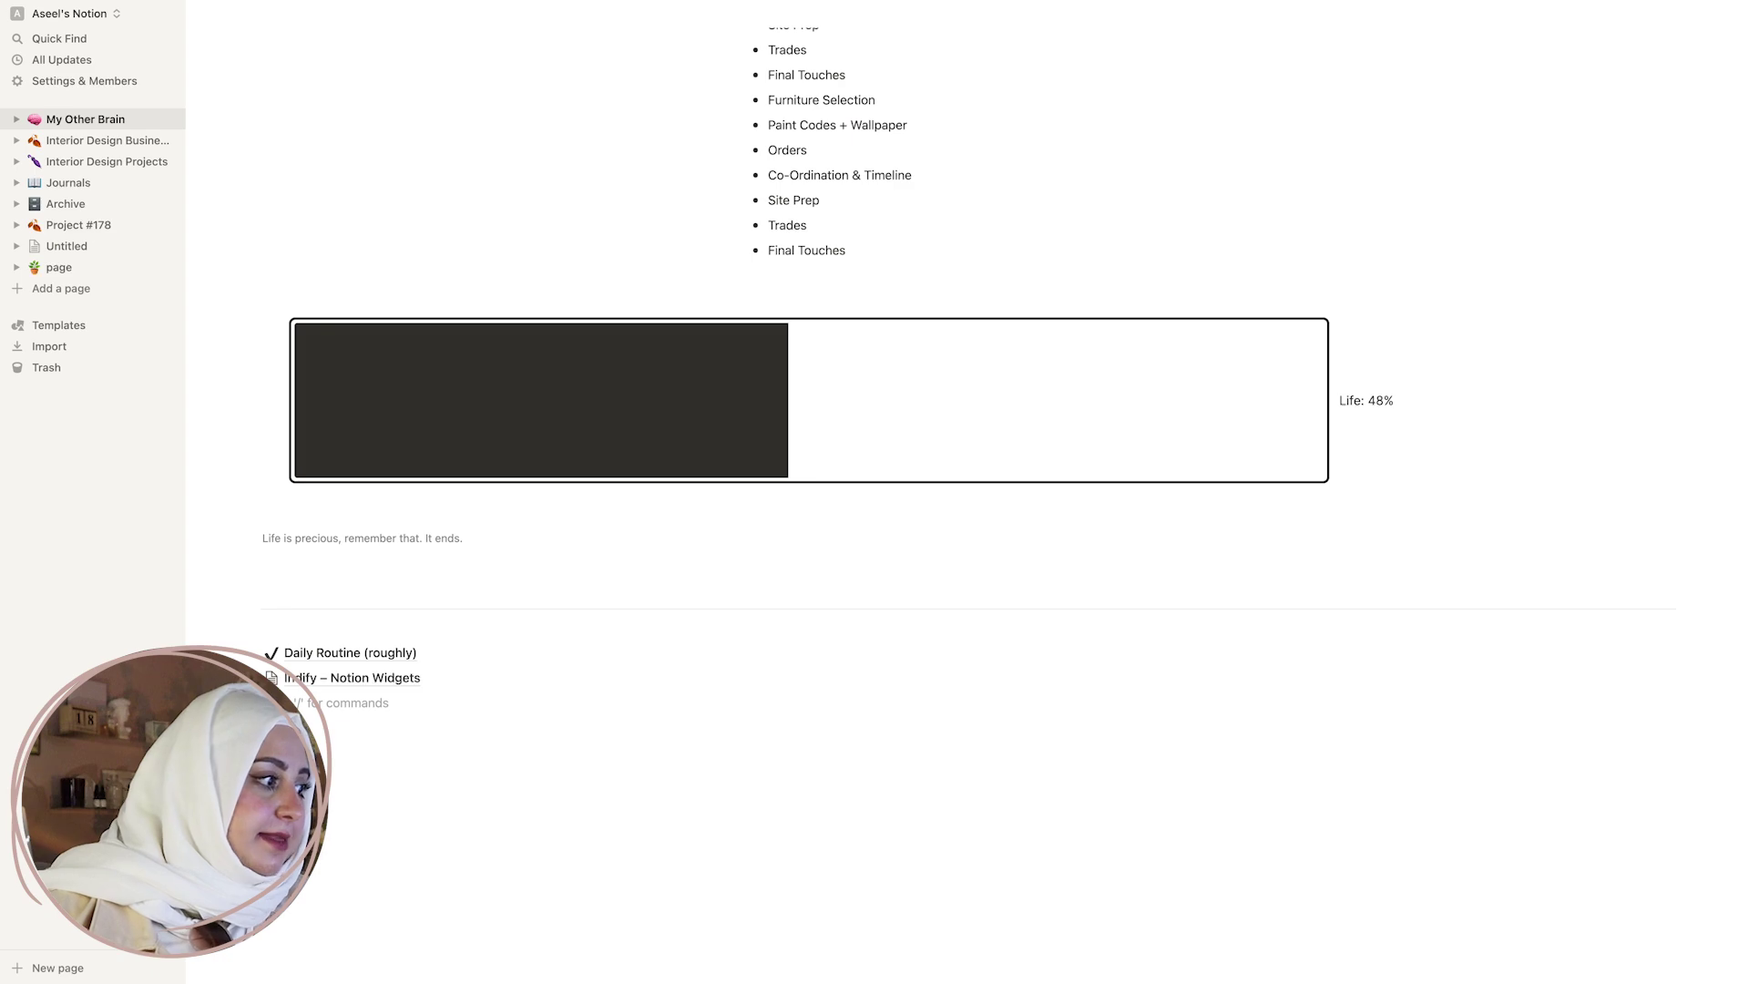
pyautogui.press('super+v')
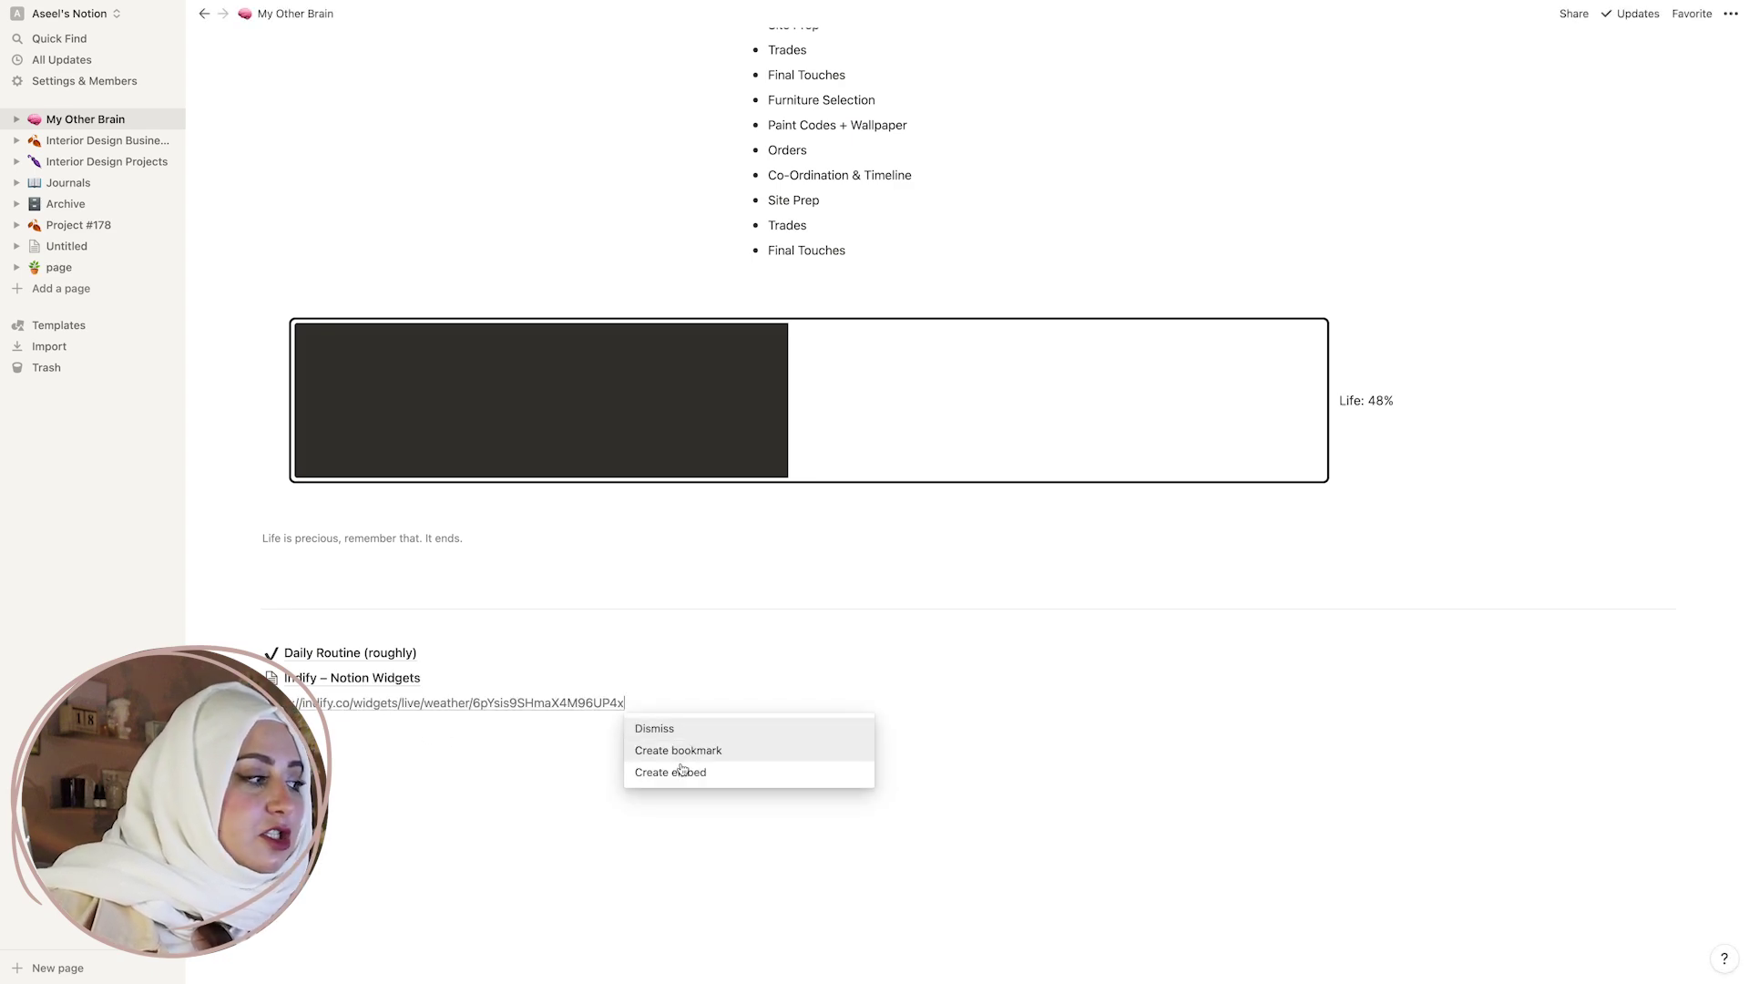
pyautogui.click(681, 770)
# Widen the weather embed to about 510 px.
pyautogui.scroll(-1, 666, 765)
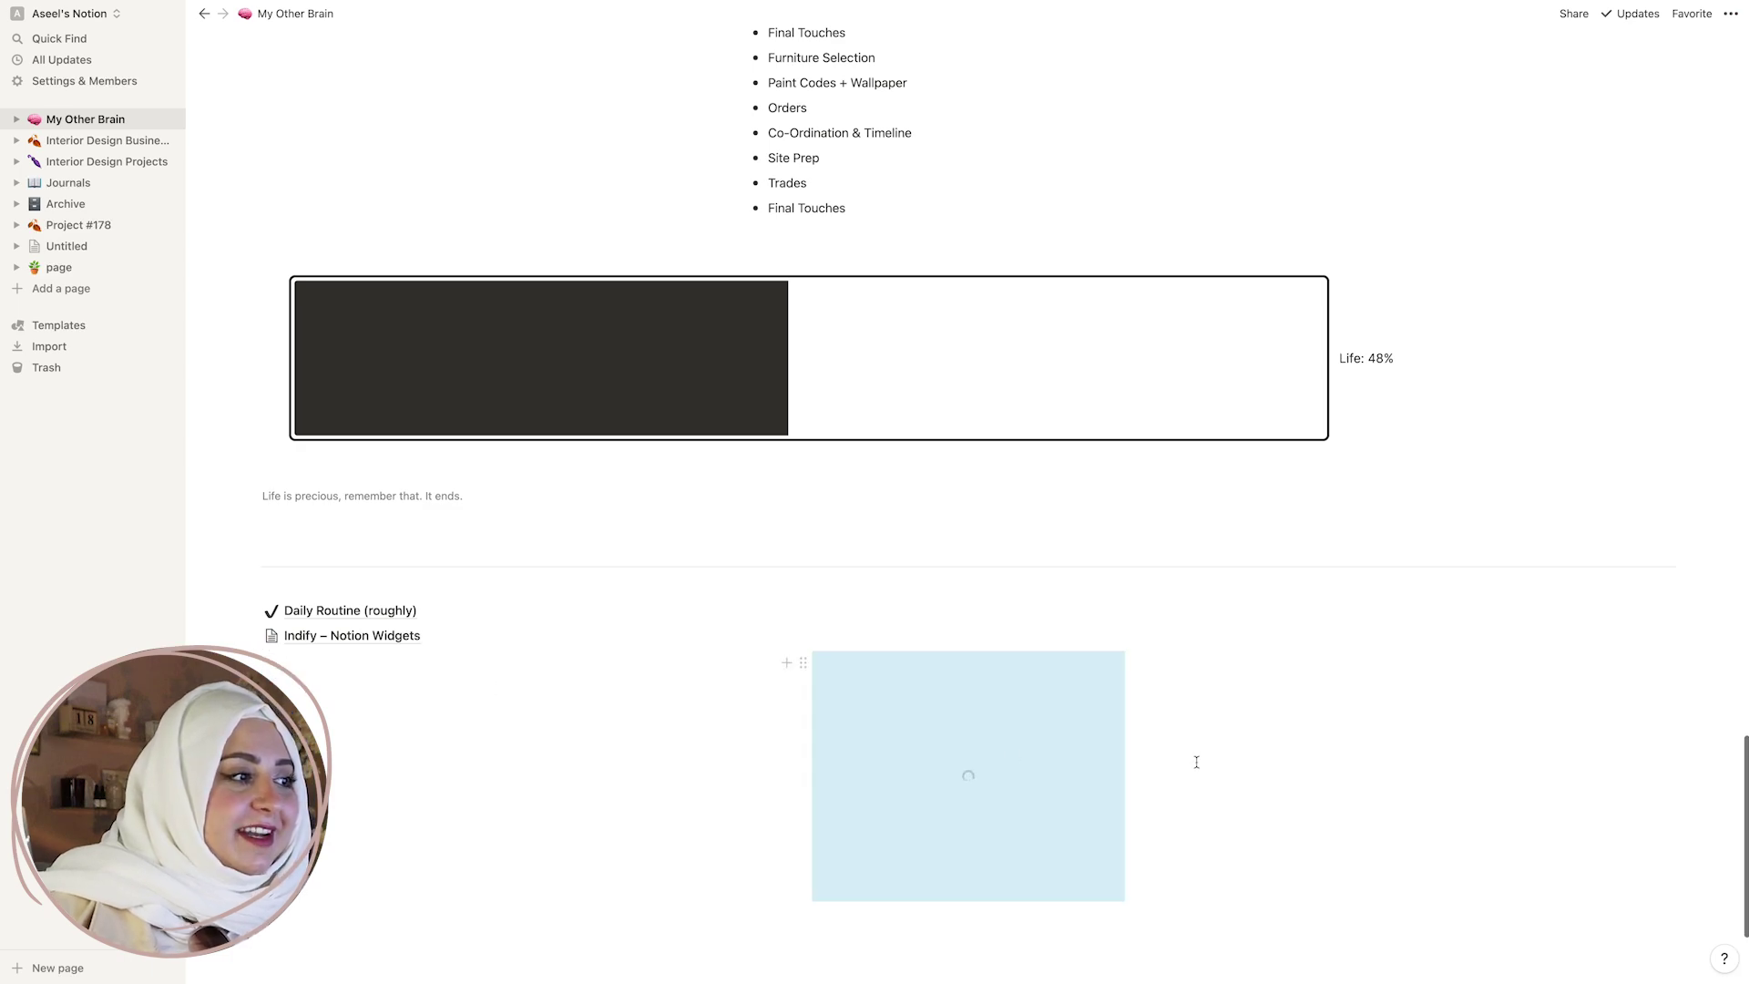
pyautogui.scroll(-3, 1132, 765)
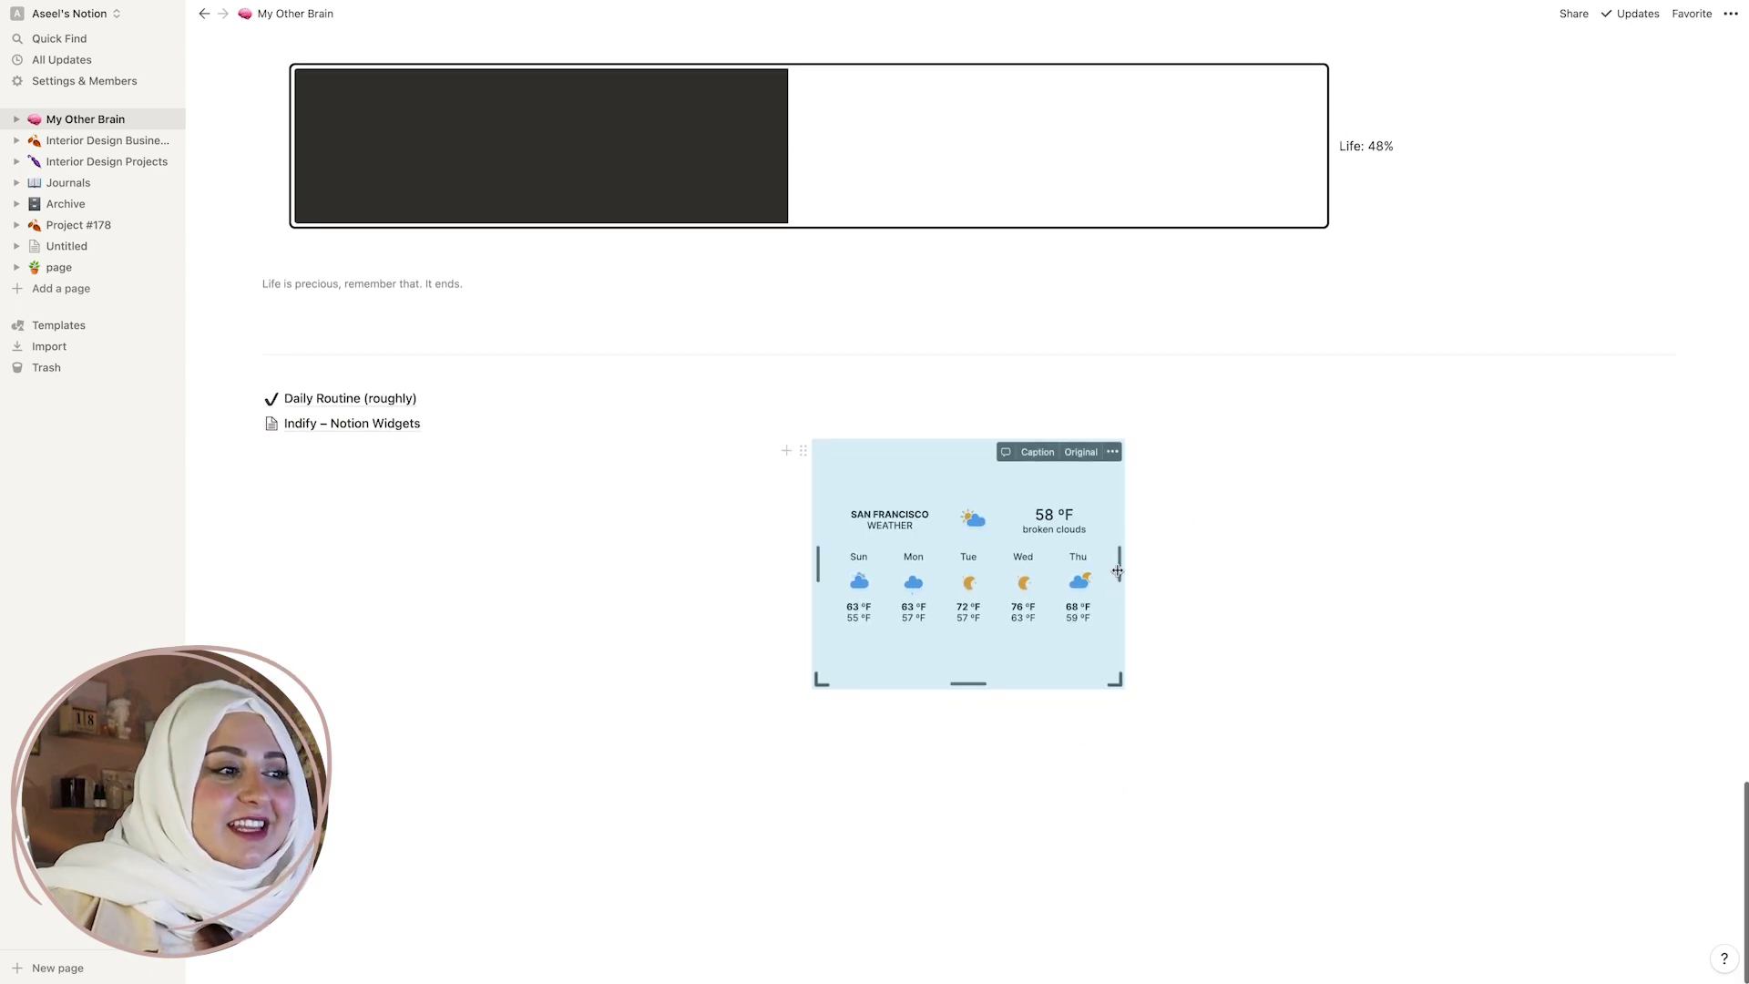
pyautogui.moveTo(1120, 566); pyautogui.dragTo(1189, 775)
pyautogui.scroll(10, 1177, 774)
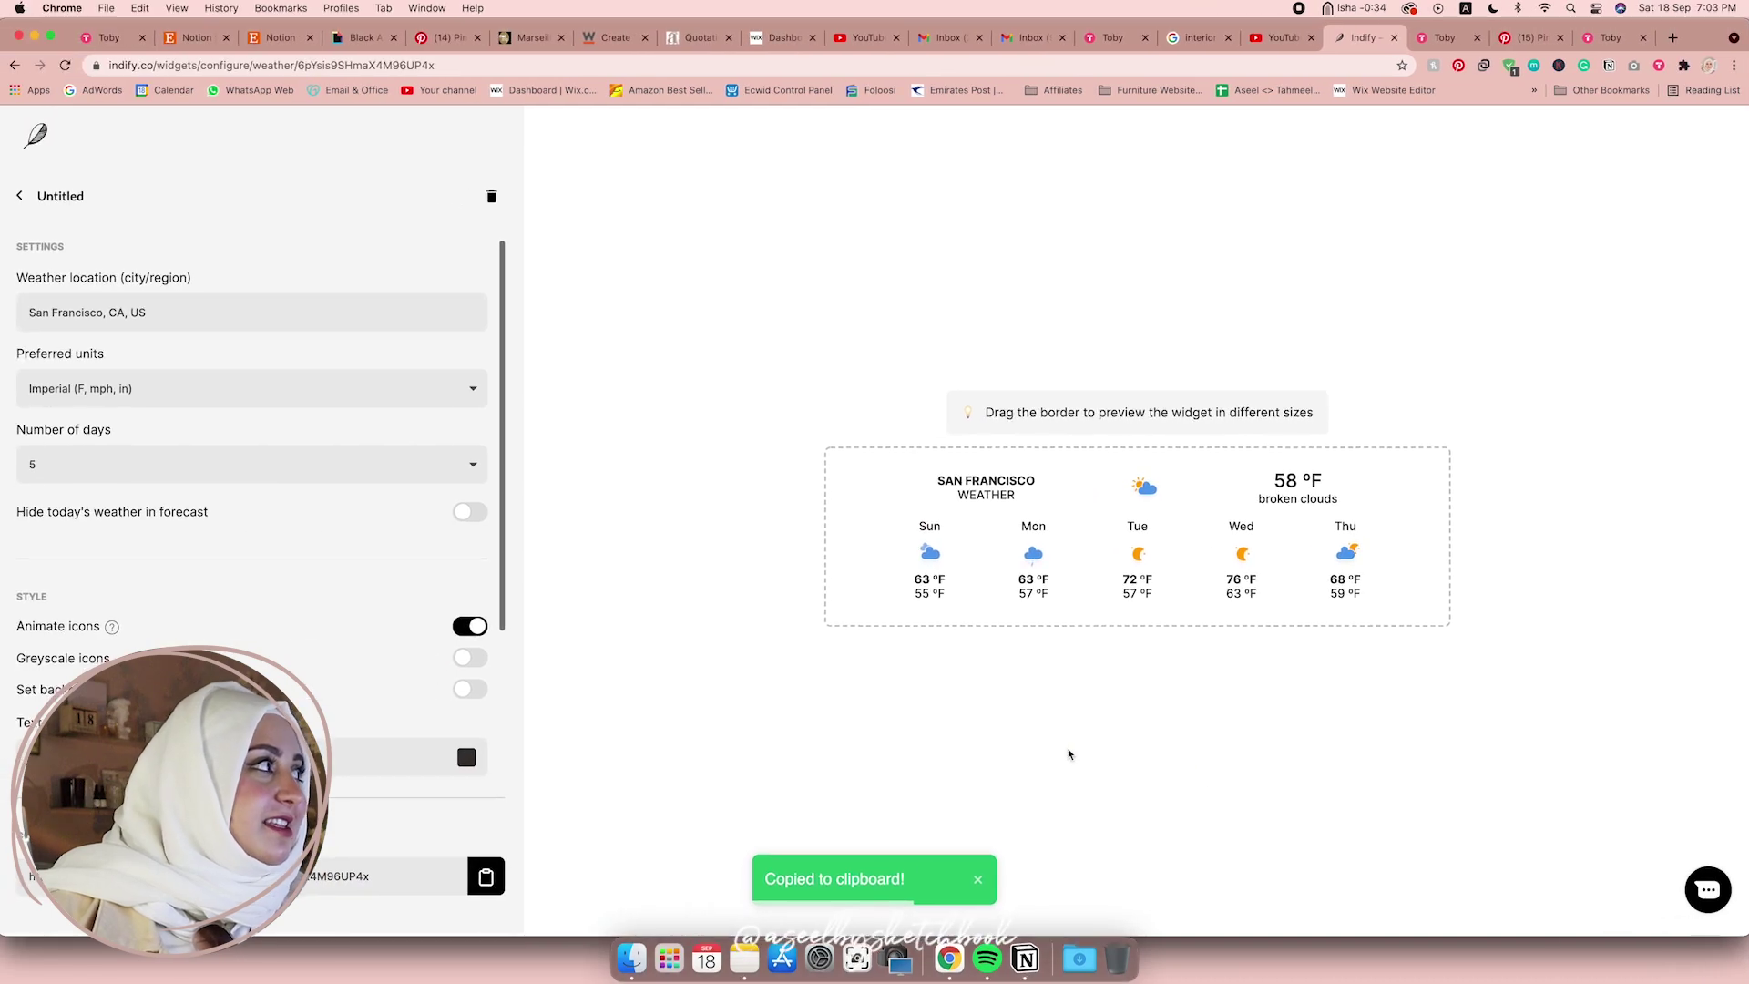
pyautogui.scroll(1, 1000, 736)
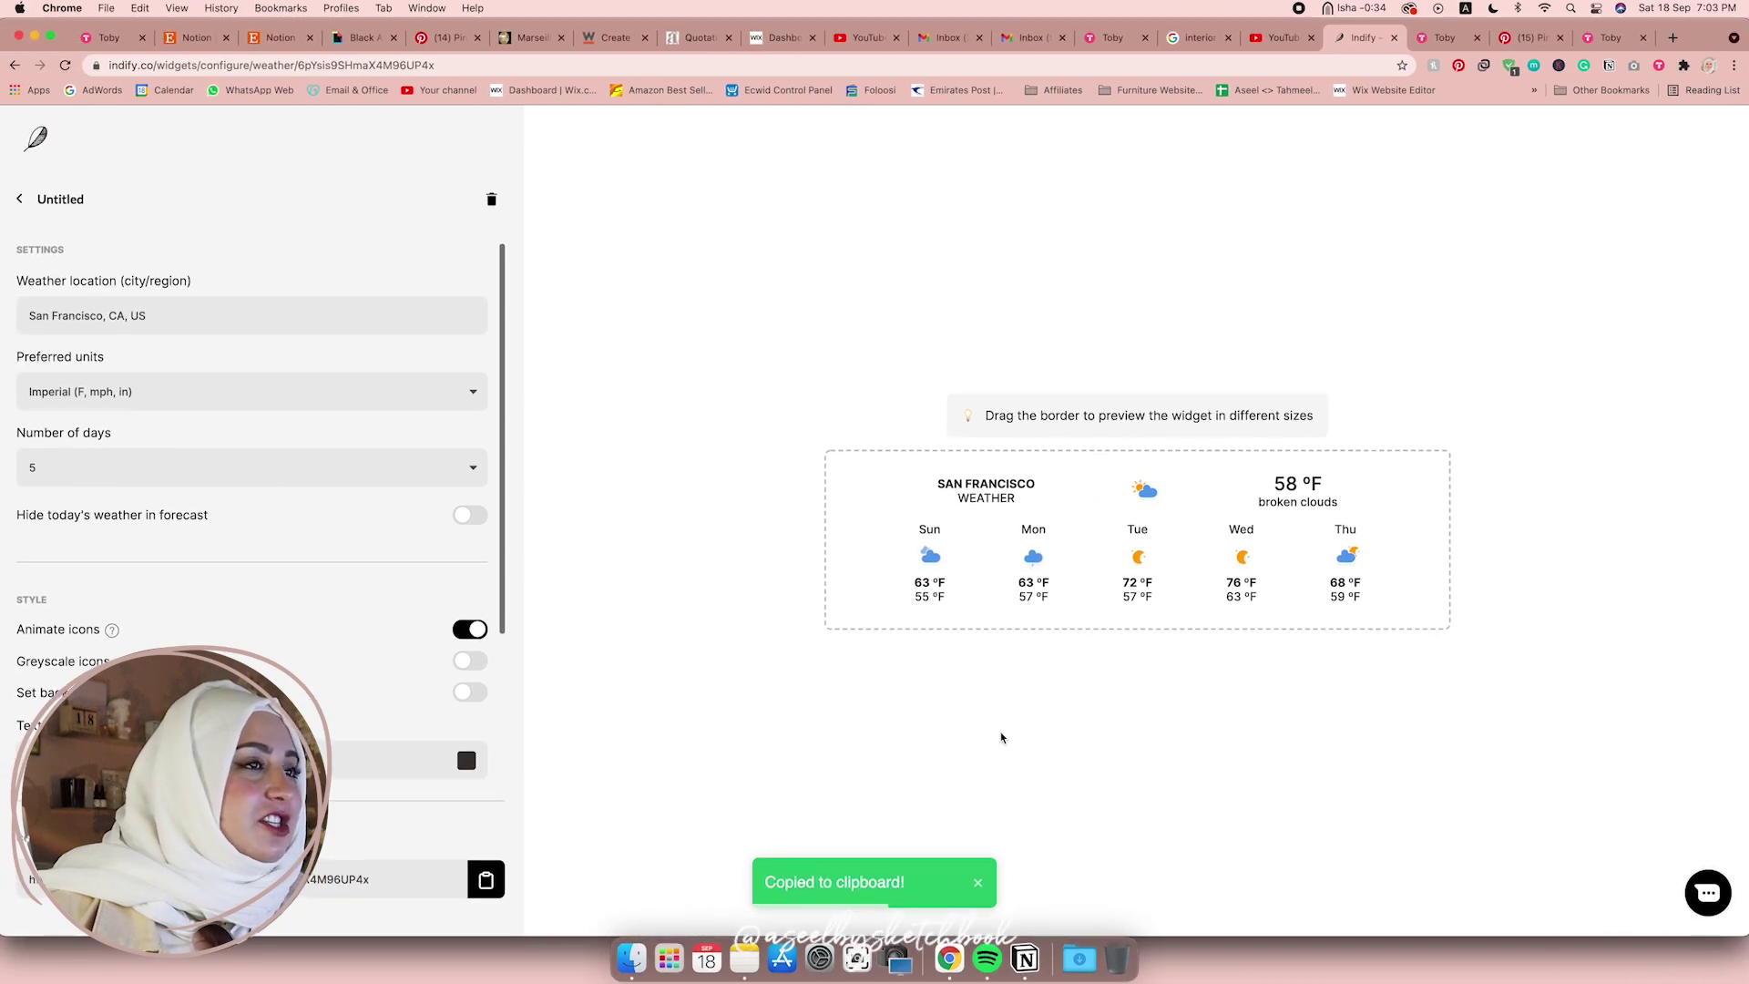
# Return to Indify's Explore Widgets gallery, briefly checking the YouTube tab.
pyautogui.click(16, 66)
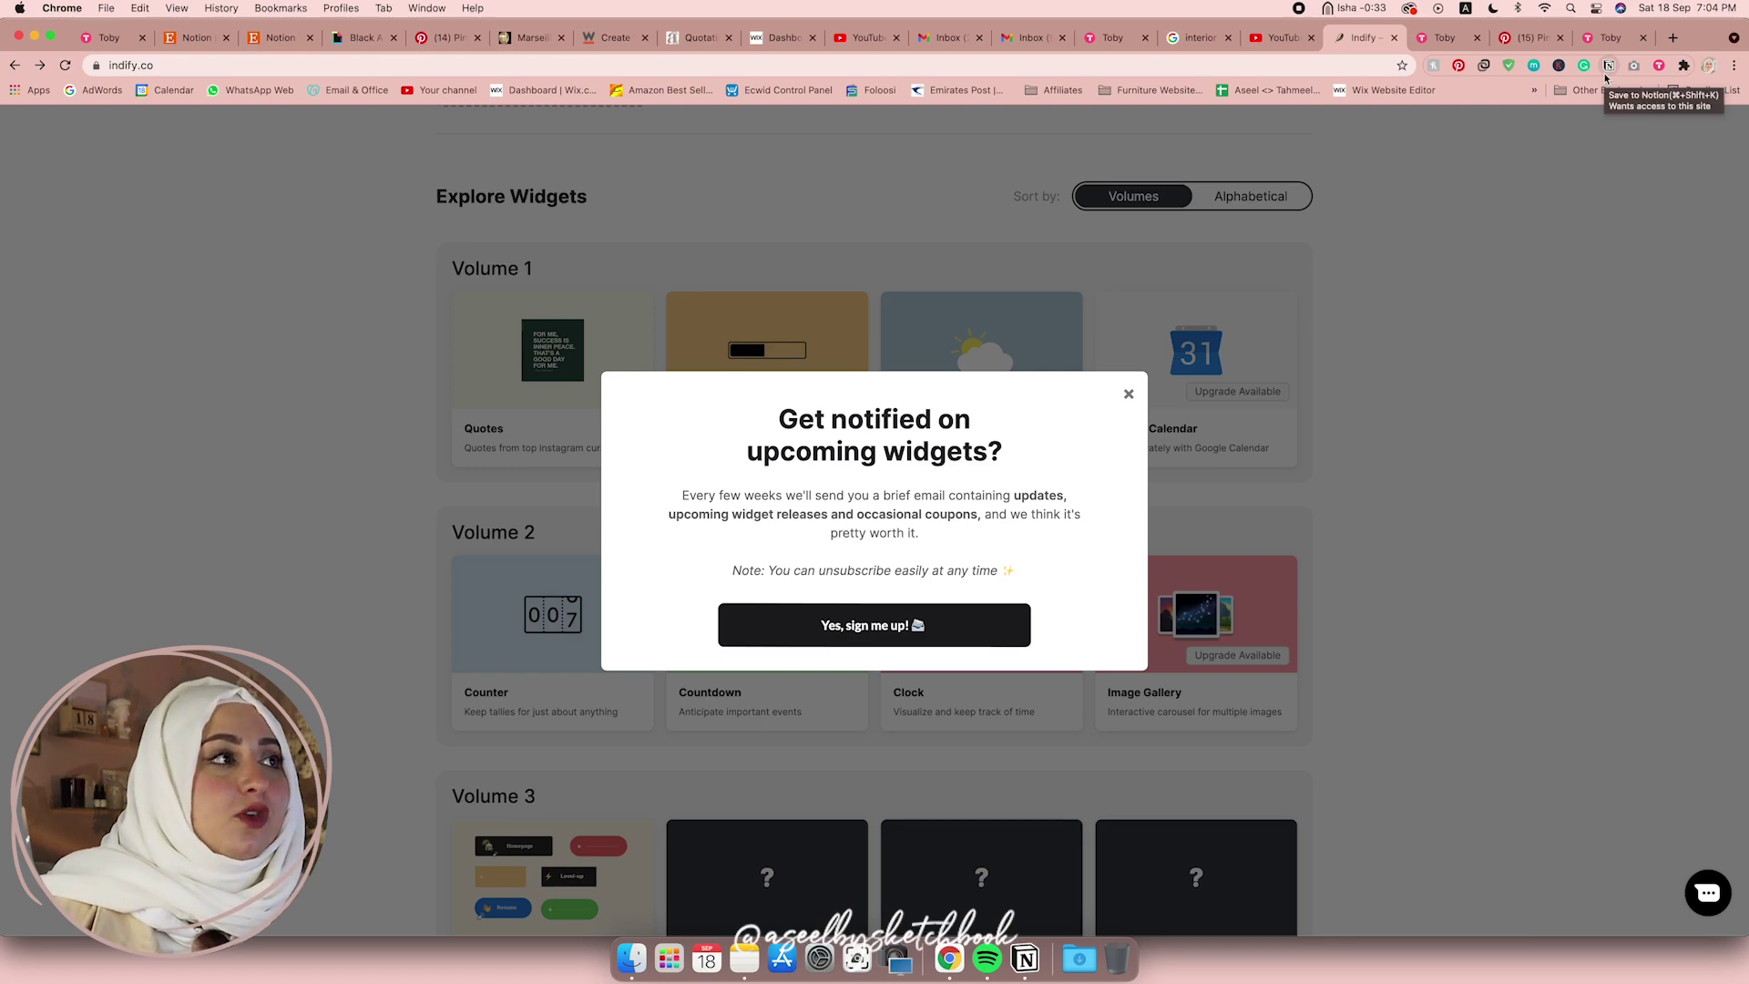
pyautogui.click(1285, 48)
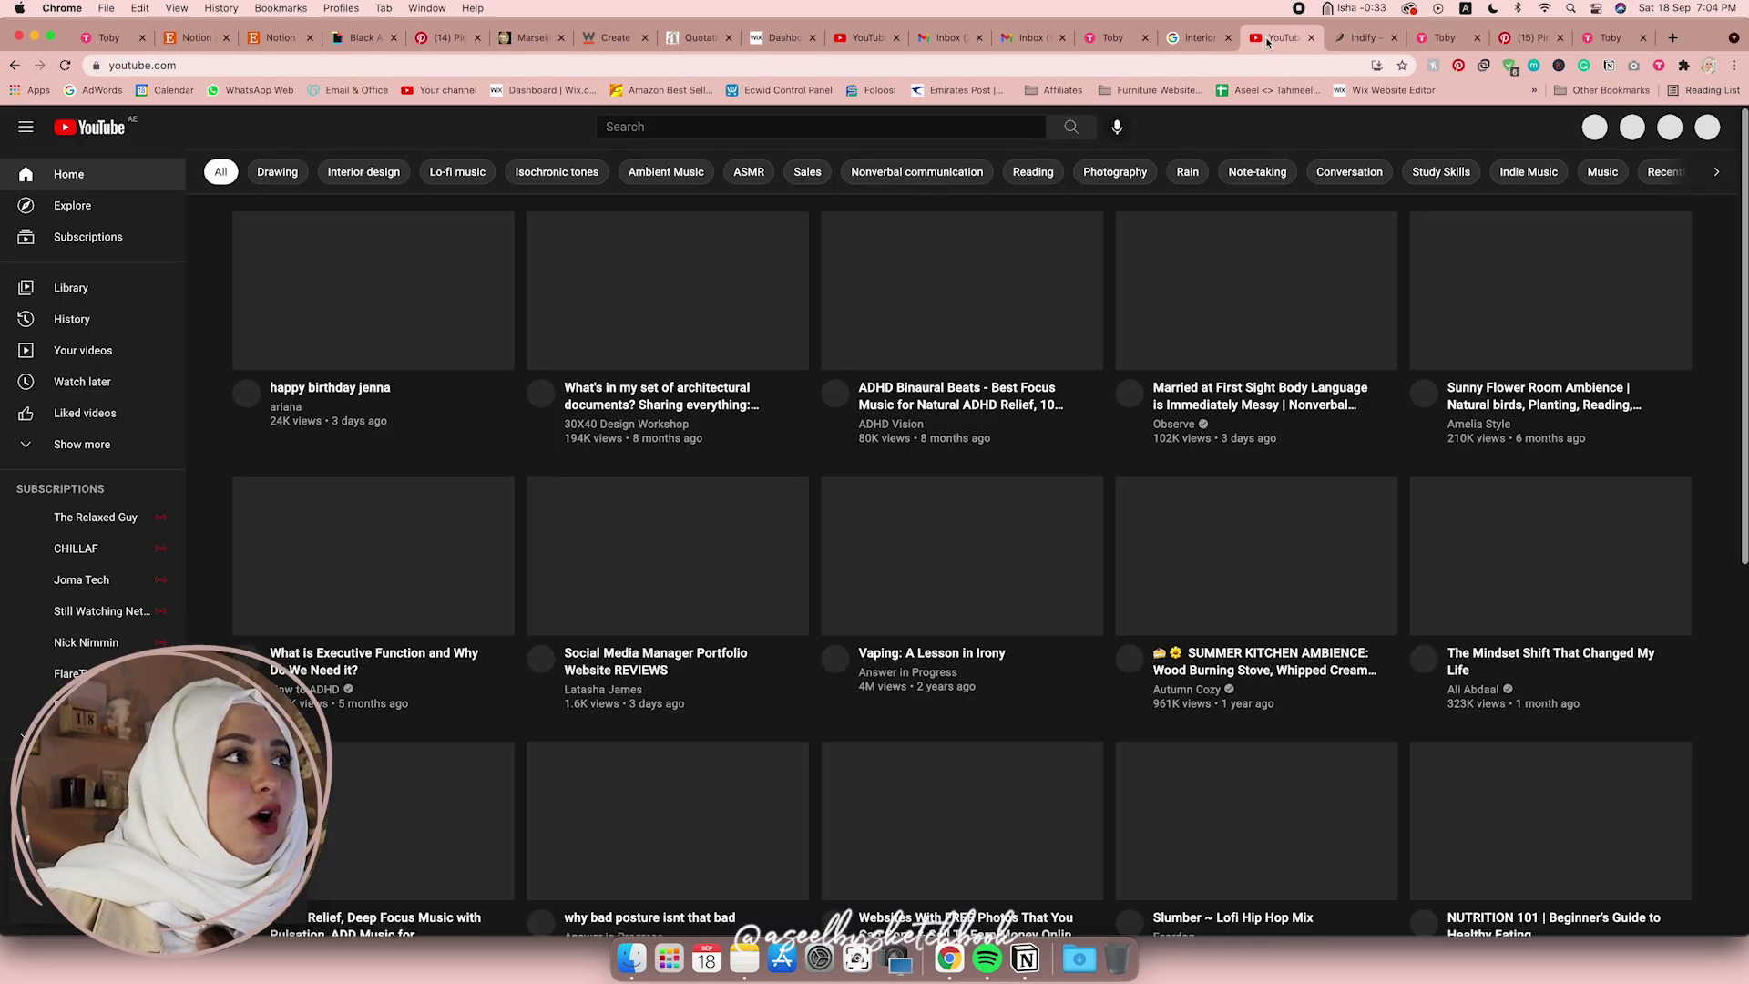
pyautogui.press('super+shift+bracketleft')
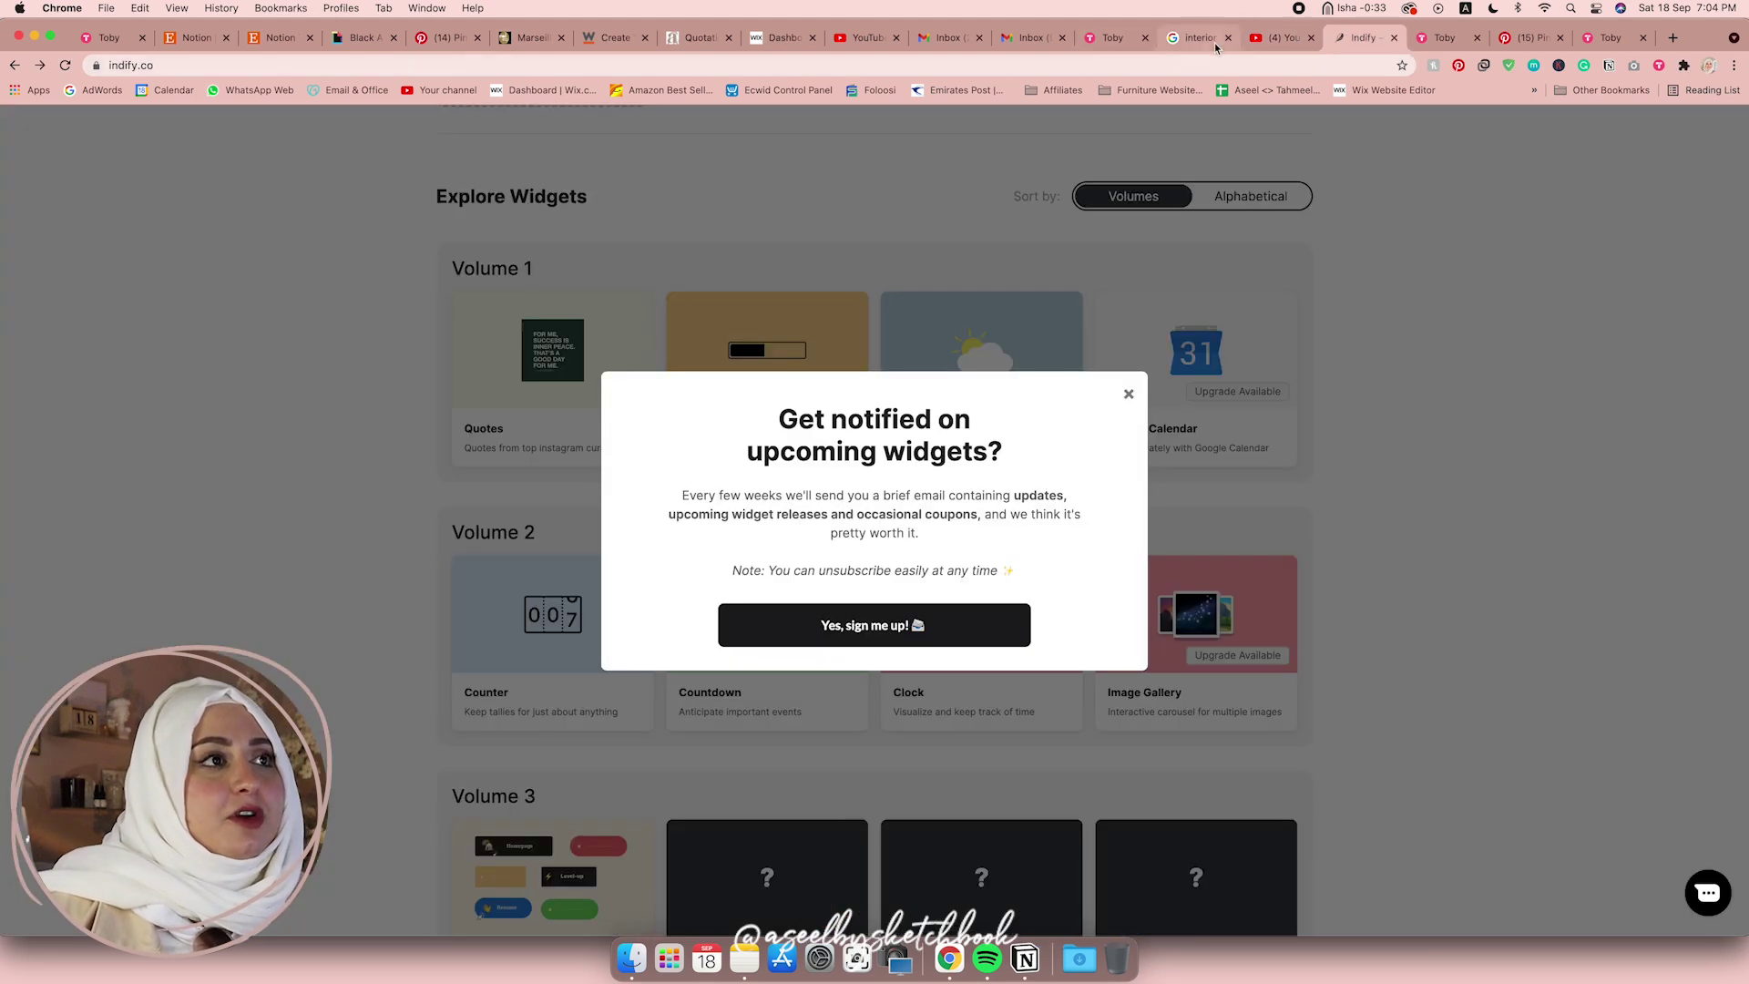
pyautogui.click(1606, 65)
pyautogui.click(1501, 199)
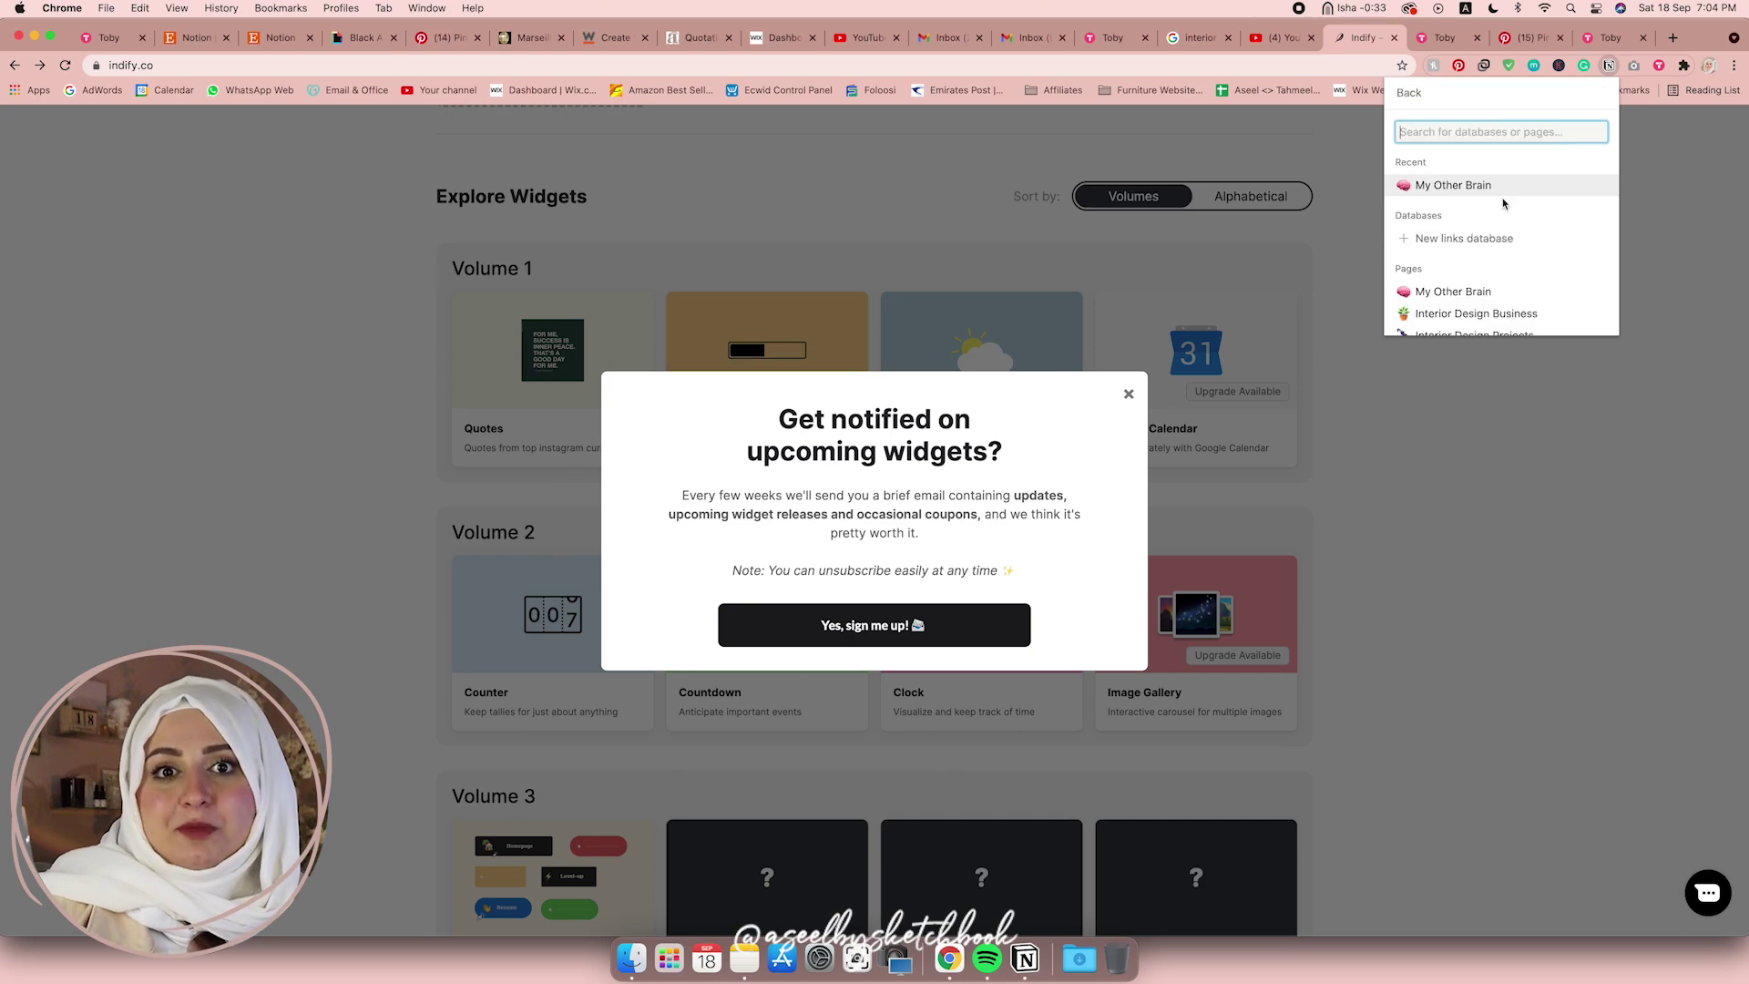
pyautogui.scroll(-3, 1507, 264)
pyautogui.scroll(3, 1506, 264)
pyautogui.scroll(-3, 1508, 263)
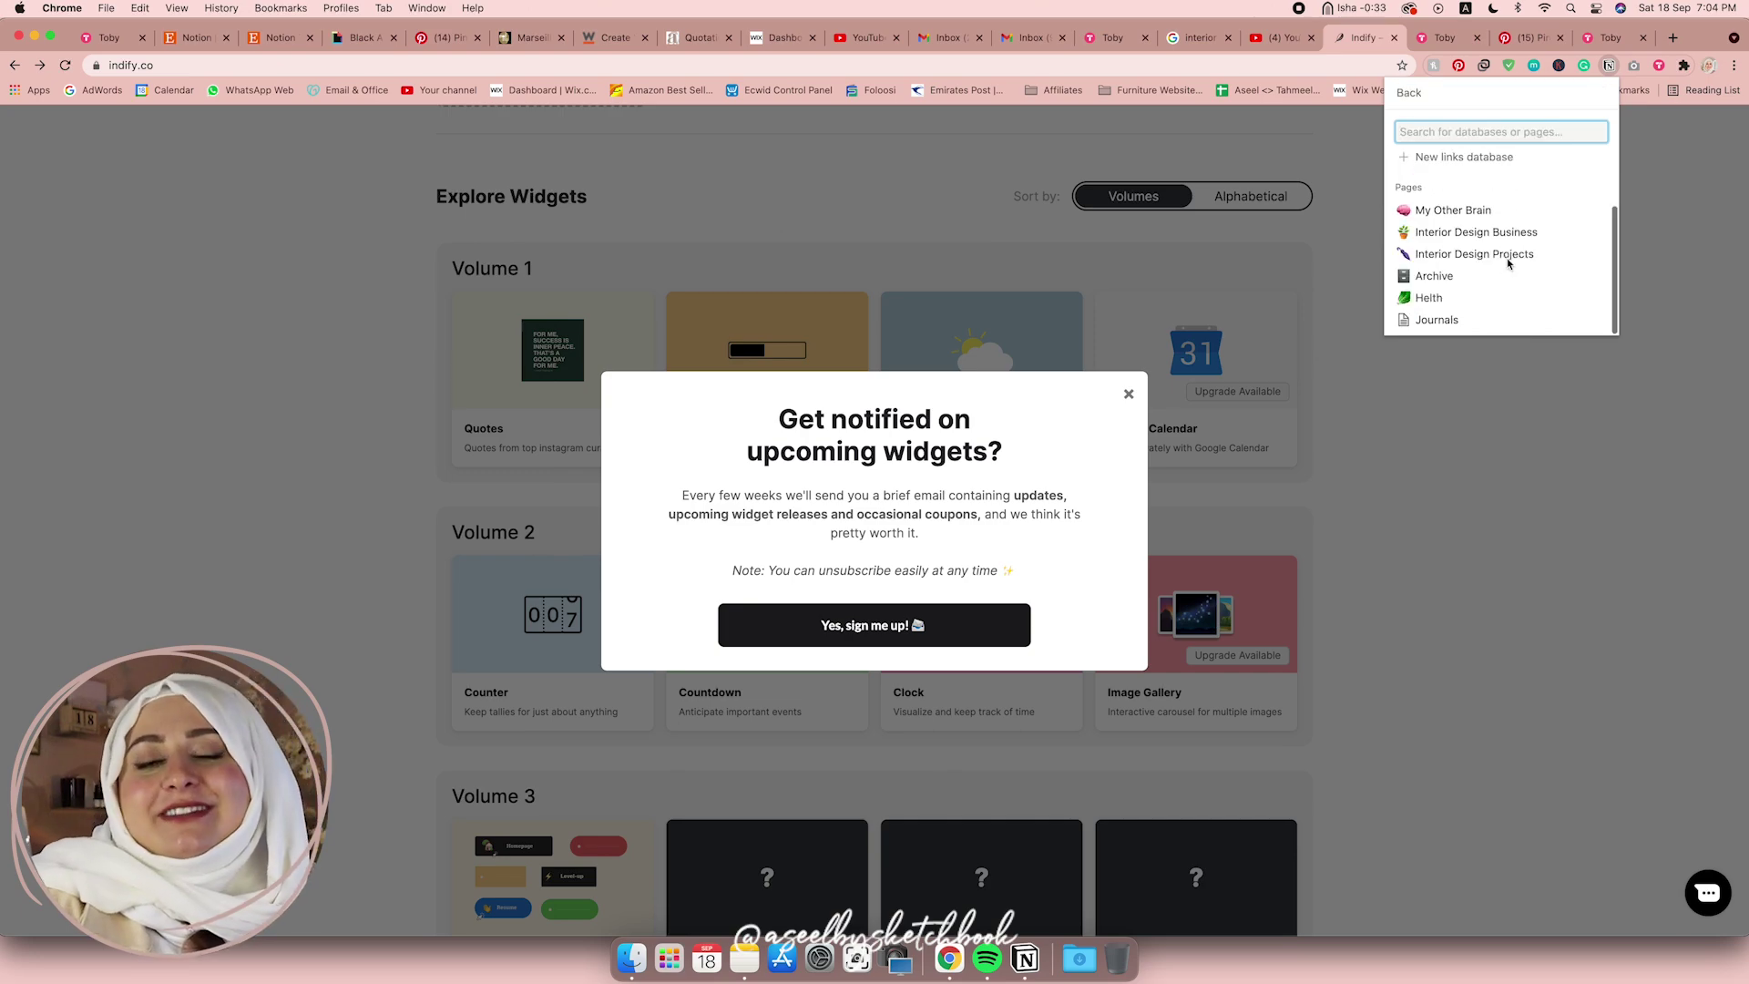
pyautogui.click(1679, 463)
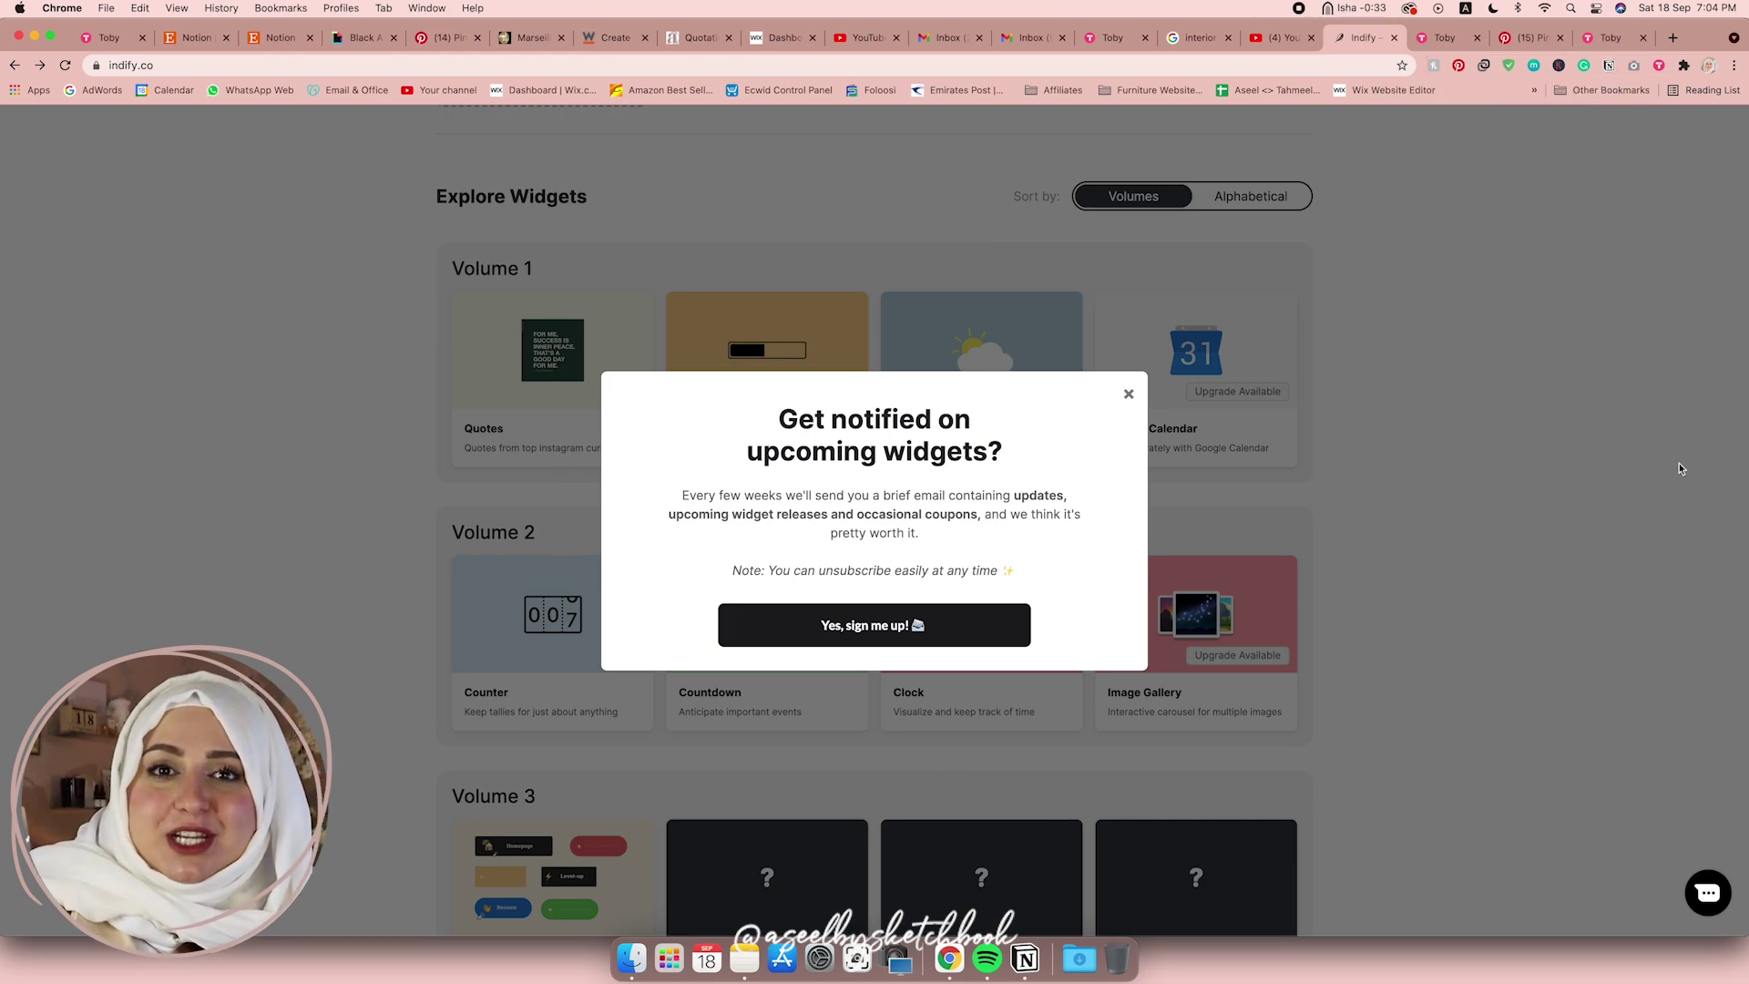